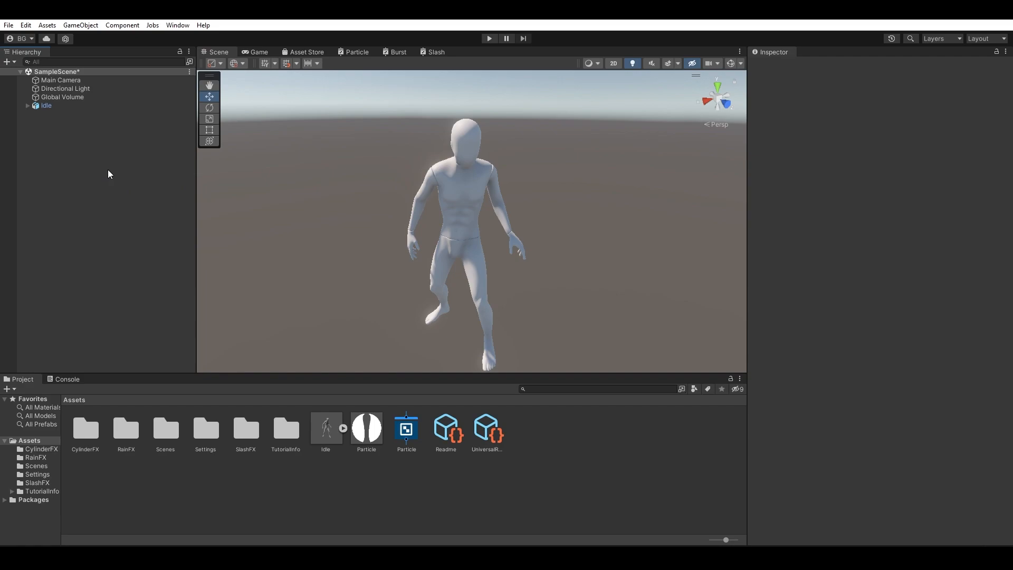
Step: Delete the Idle character from the scene and create a new folder named Fresnel in Assets
click(94, 105)
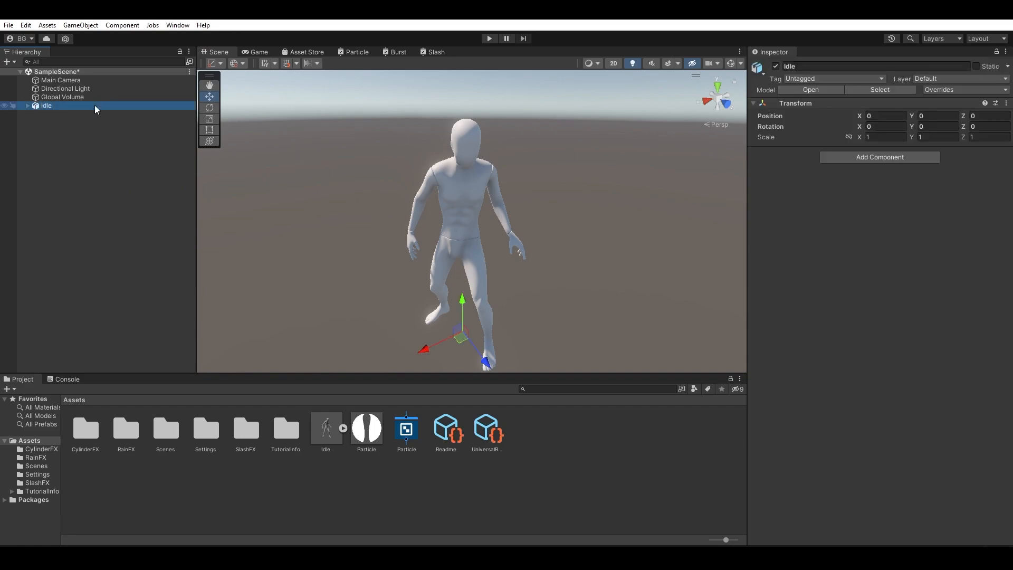
key(Delete)
right_click(527, 444)
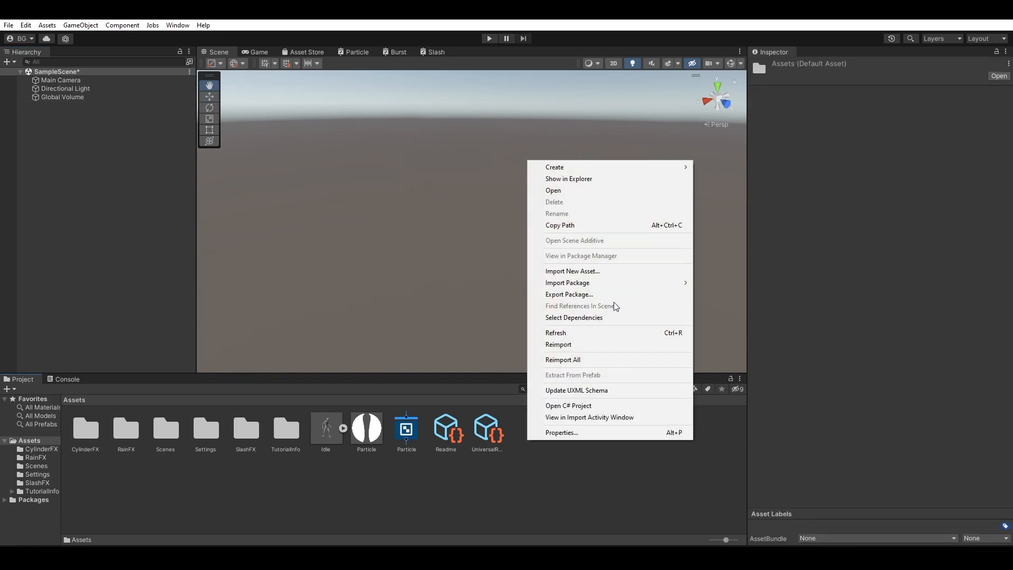
mouse_move(641, 168)
click(746, 46)
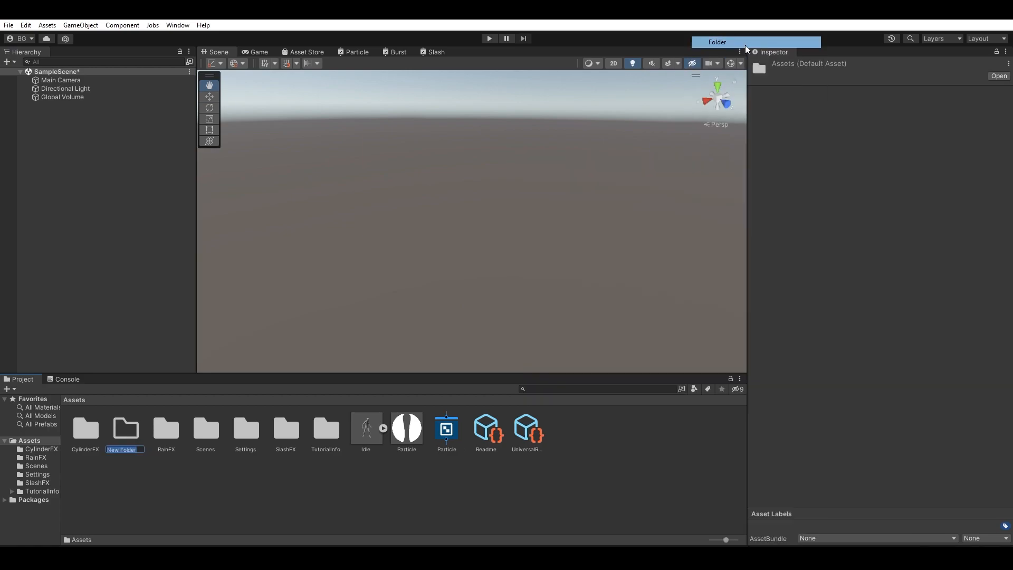
text(Fresnel)
key(Return)
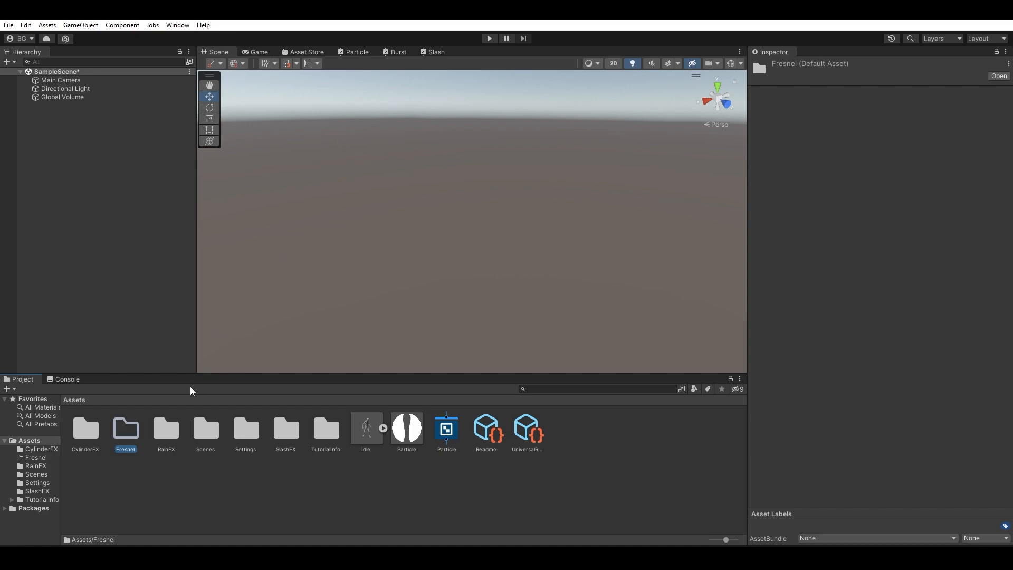
Step: Create a URP Unlit Shader Graph named Fresnel inside the Fresnel folder
double_click(138, 436)
right_click(213, 452)
mouse_move(344, 178)
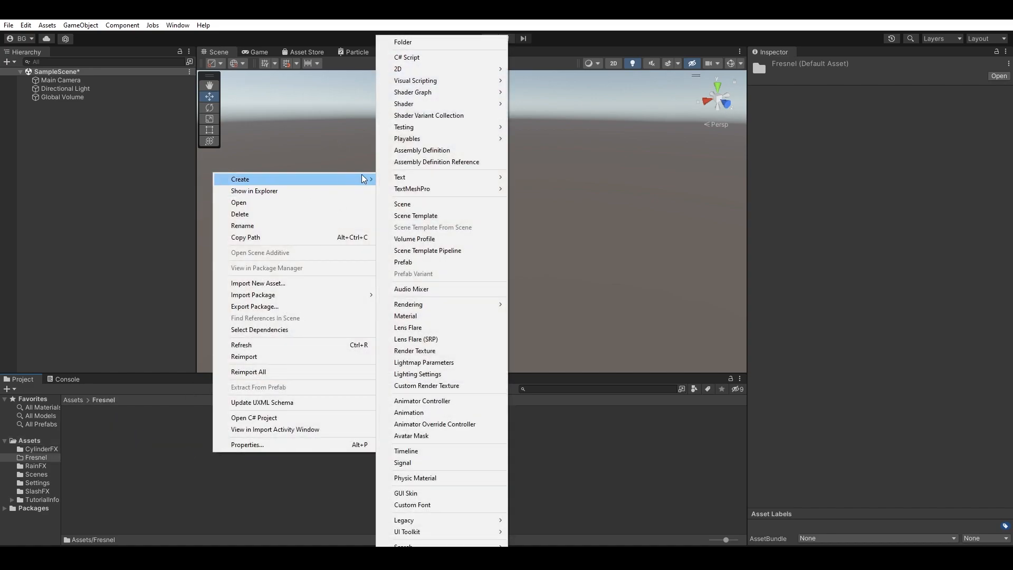
mouse_move(457, 94)
mouse_move(536, 94)
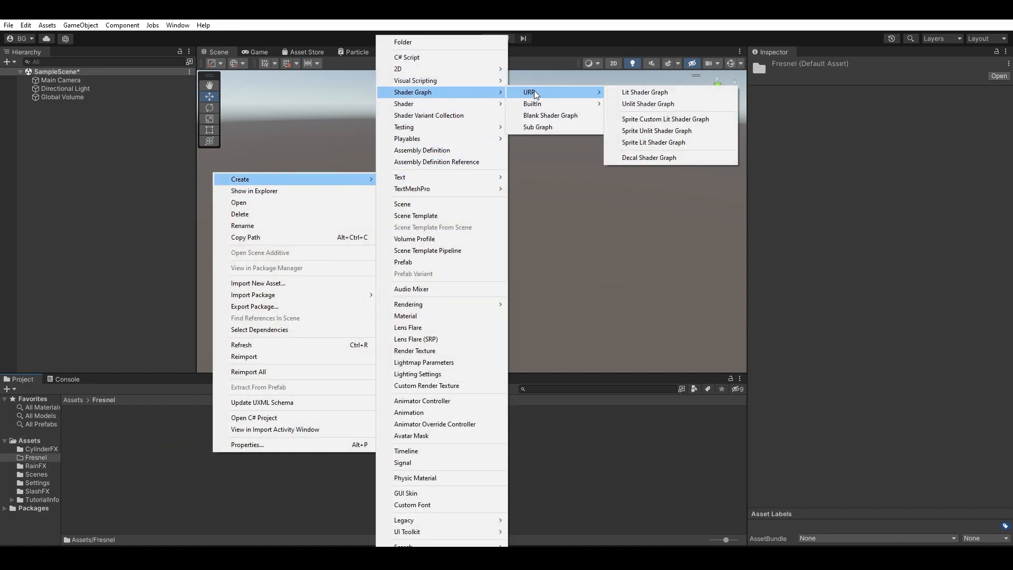
click(638, 103)
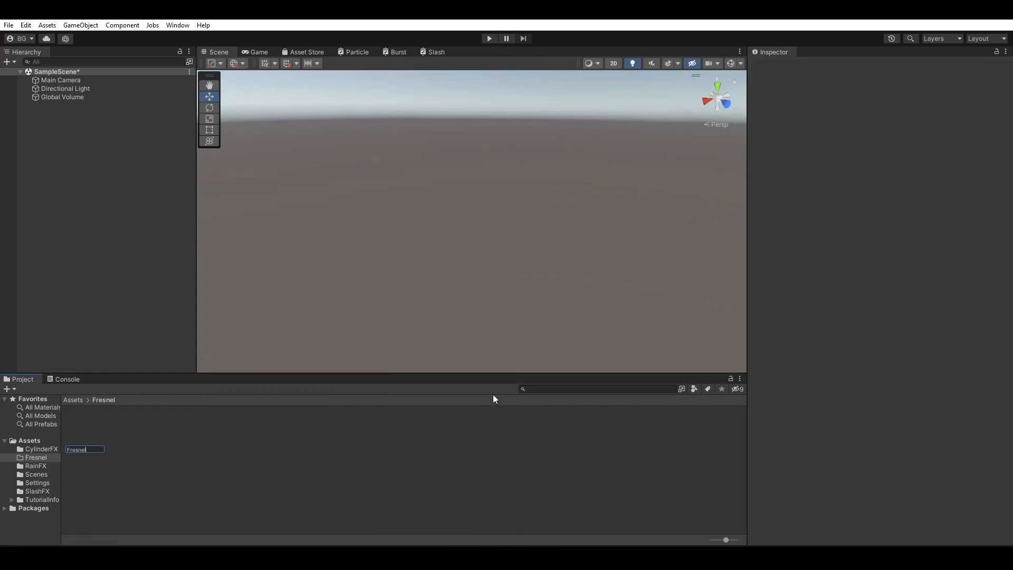
text(Fresnel)
key(Return)
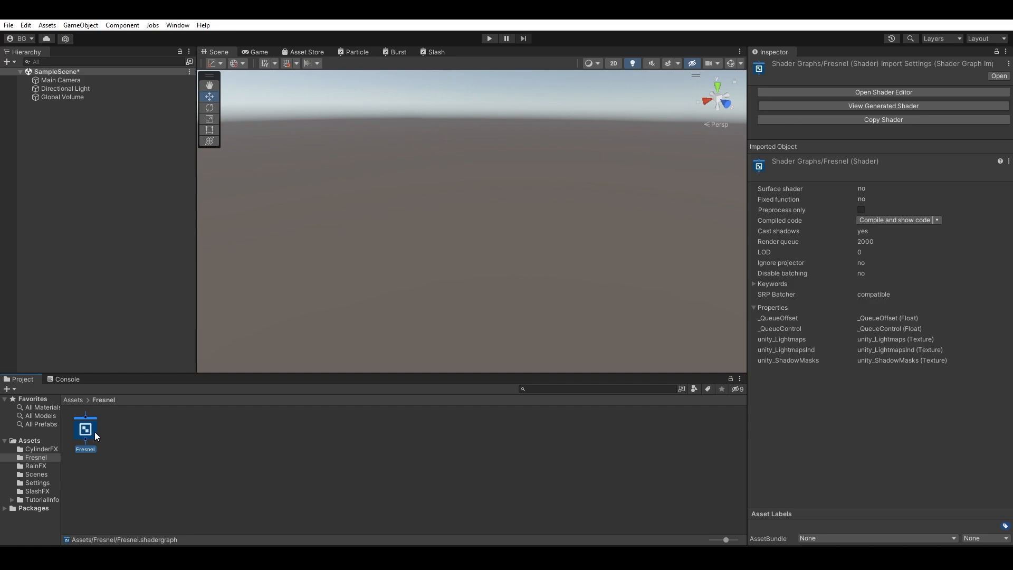
Step: Open the Fresnel shader graph and enable Allow Material Override in its graph settings
double_click(94, 432)
scroll(670, 164, down, 3)
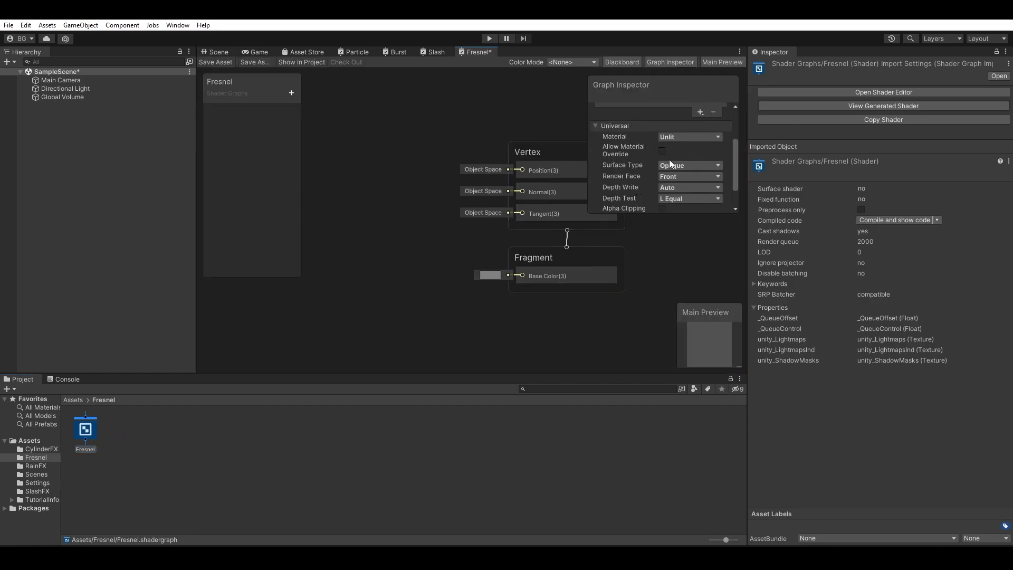
click(668, 152)
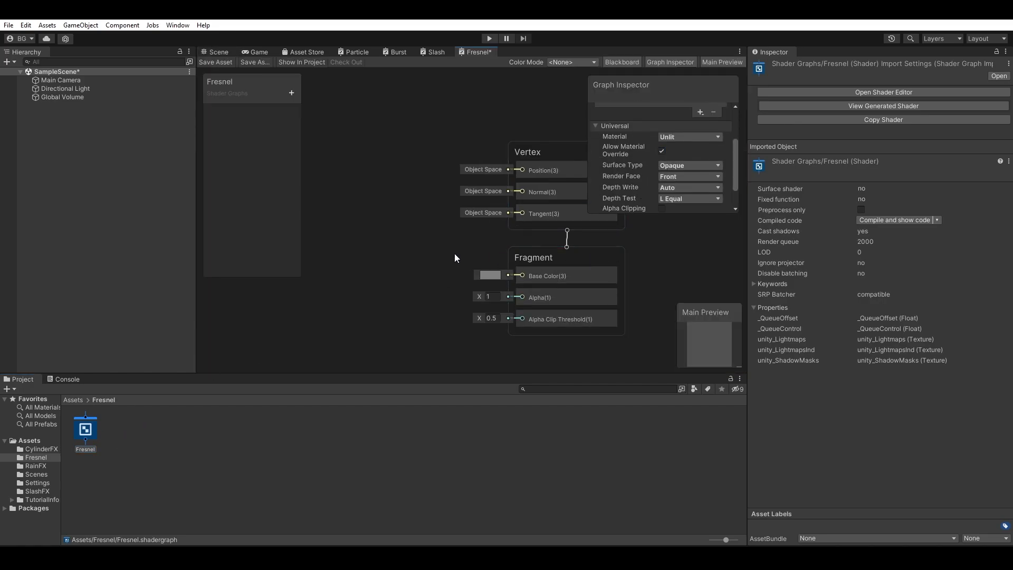
scroll(640, 179, down, 2)
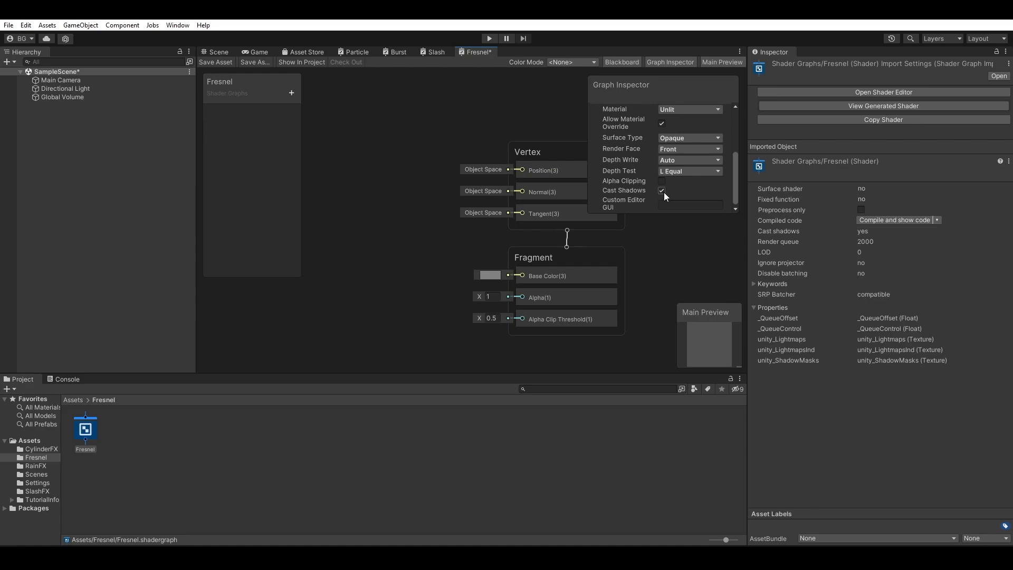
Step: Add a Fresnel Effect node to the graph and set its Power to 1.76
middle_drag(377, 264, 505, 273)
scroll(493, 268, down, 3)
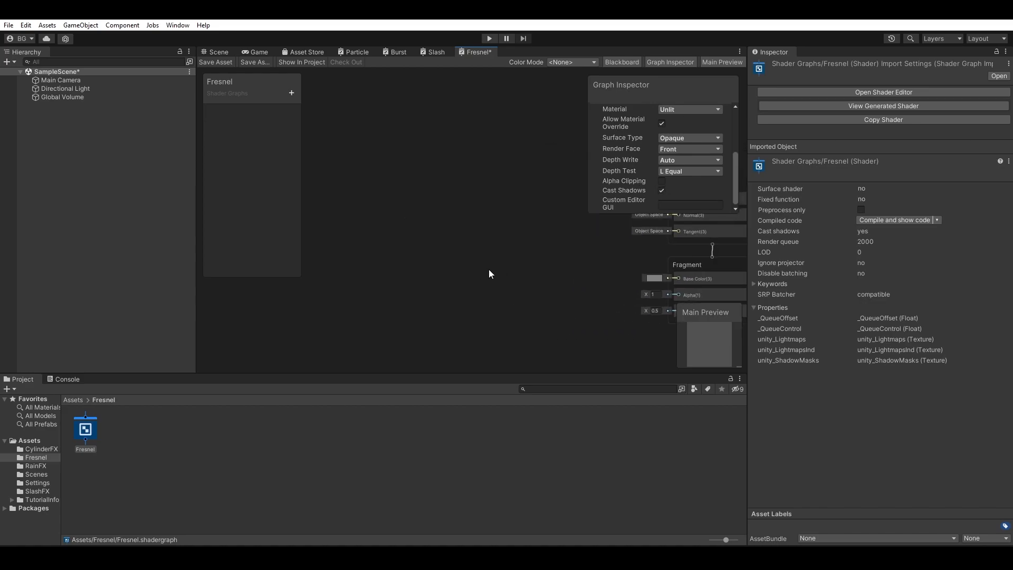
key(space)
text(fres)
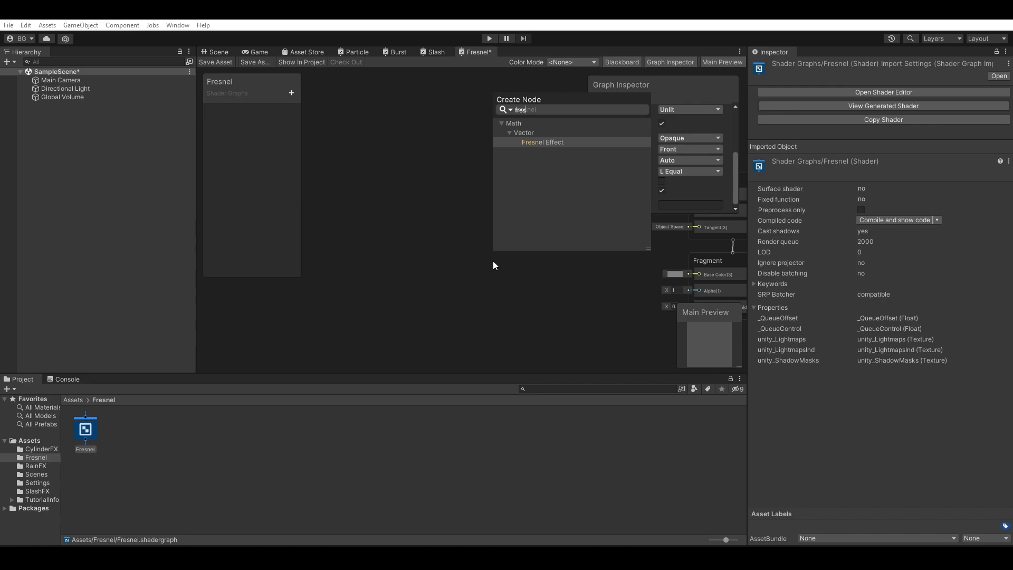
key(Return)
drag(528, 273, 434, 208)
drag(366, 238, 380, 238)
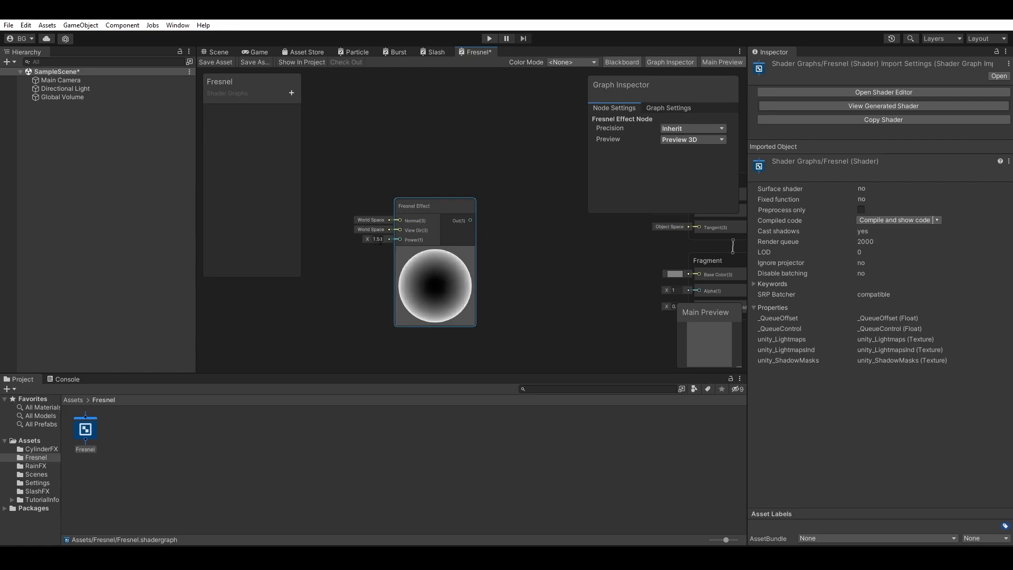
Step: Connect the Fresnel Effect output to the fragment Base Color, save the shader graph and return to the scene
middle_drag(529, 260, 484, 253)
drag(399, 199, 464, 211)
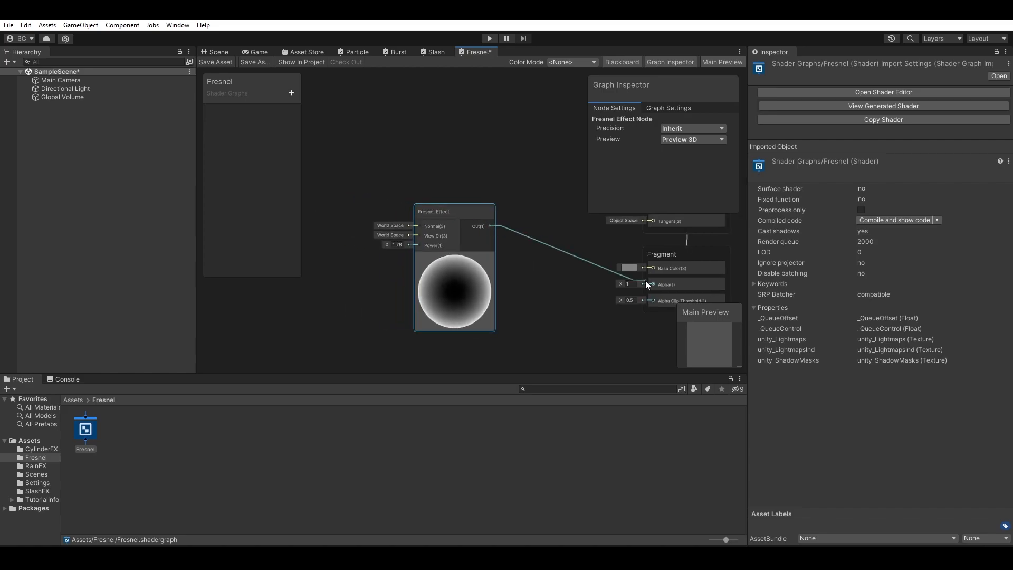
drag(645, 280, 656, 273)
drag(495, 227, 653, 268)
click(207, 61)
click(214, 51)
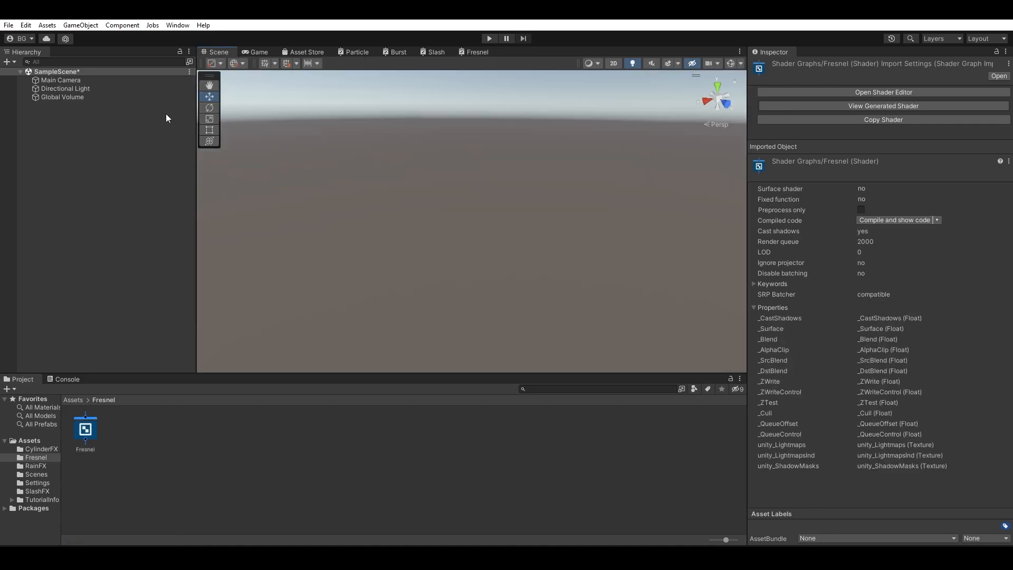
Step: Add a 3D sphere to the scene, keeping its default name
click(7, 62)
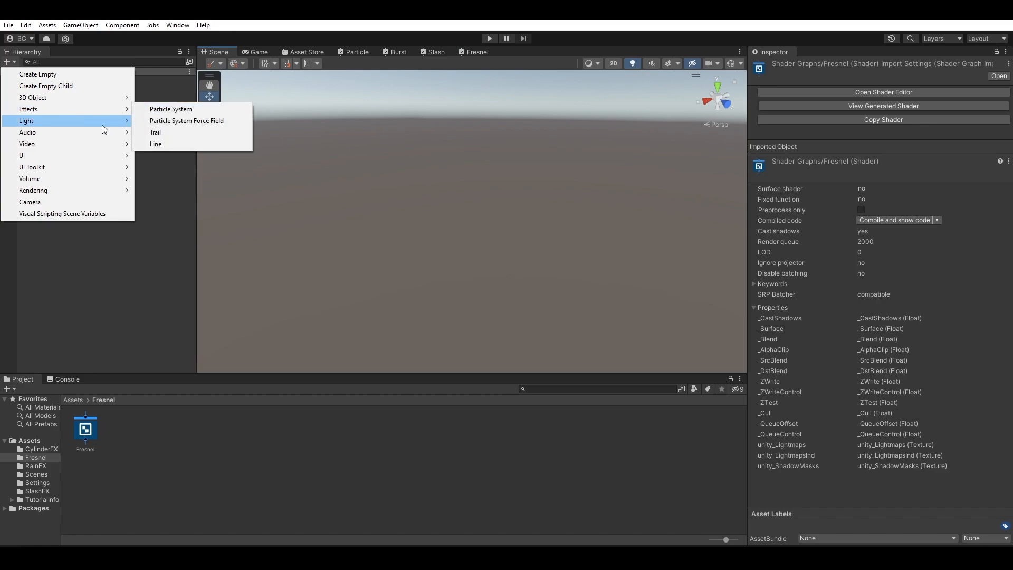
mouse_move(101, 98)
click(155, 107)
click(126, 209)
Step: Create a material named Fresnel from the Fresnel shader graph and apply it to the sphere
right_click(83, 431)
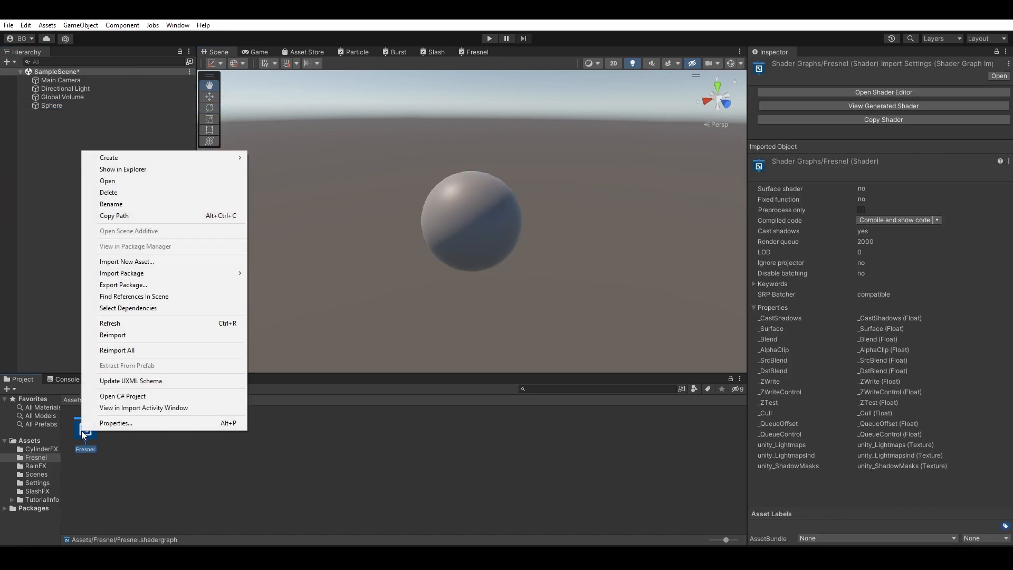
mouse_move(221, 156)
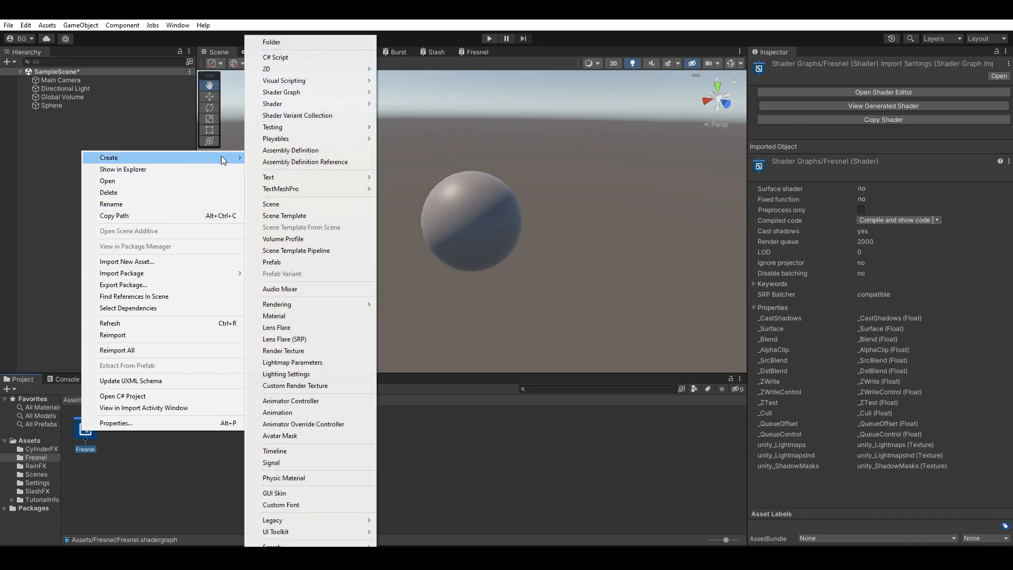
click(302, 318)
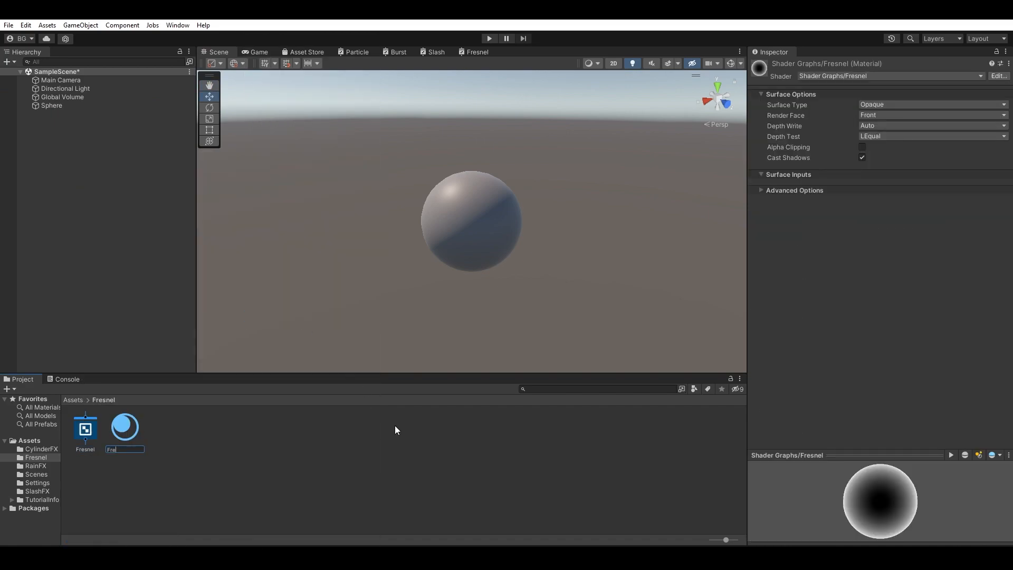
key(Return)
drag(94, 427, 62, 106)
alt+drag(526, 261, 498, 249)
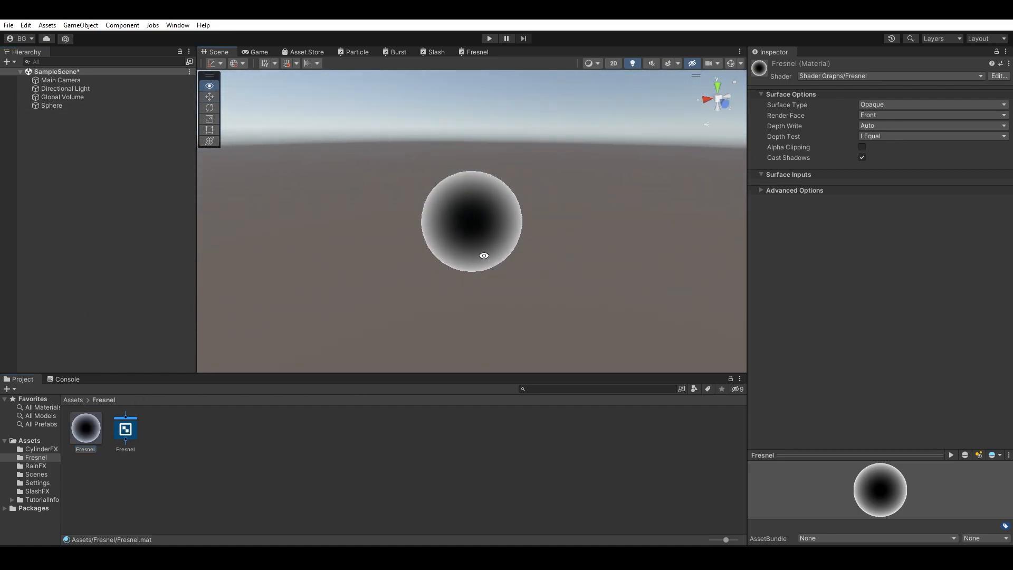
Step: Move the Idle model asset into the Fresnel folder and place an instance of it in the scene
click(30, 441)
click(364, 440)
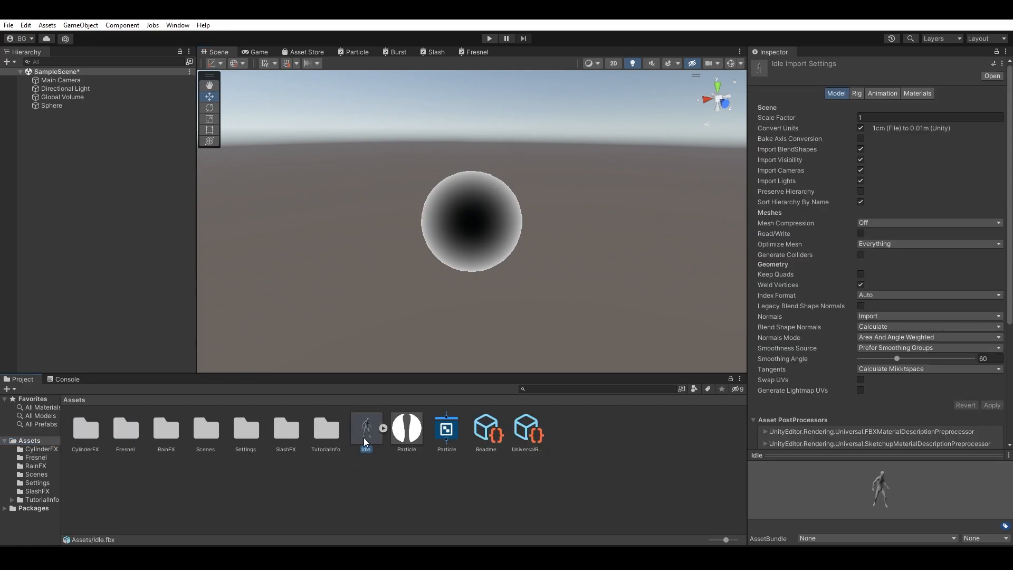
drag(366, 432, 43, 457)
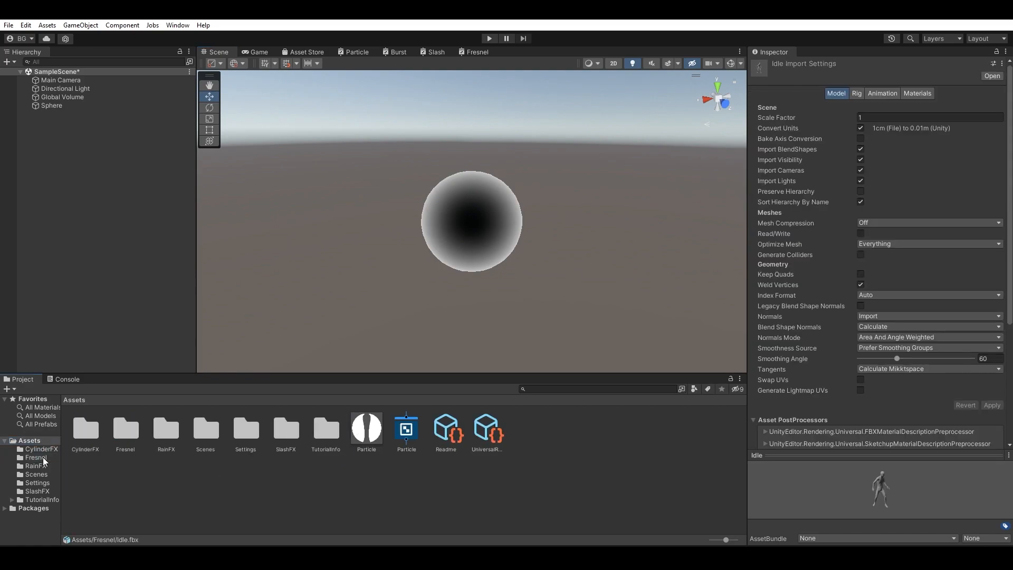
drag(170, 444, 127, 285)
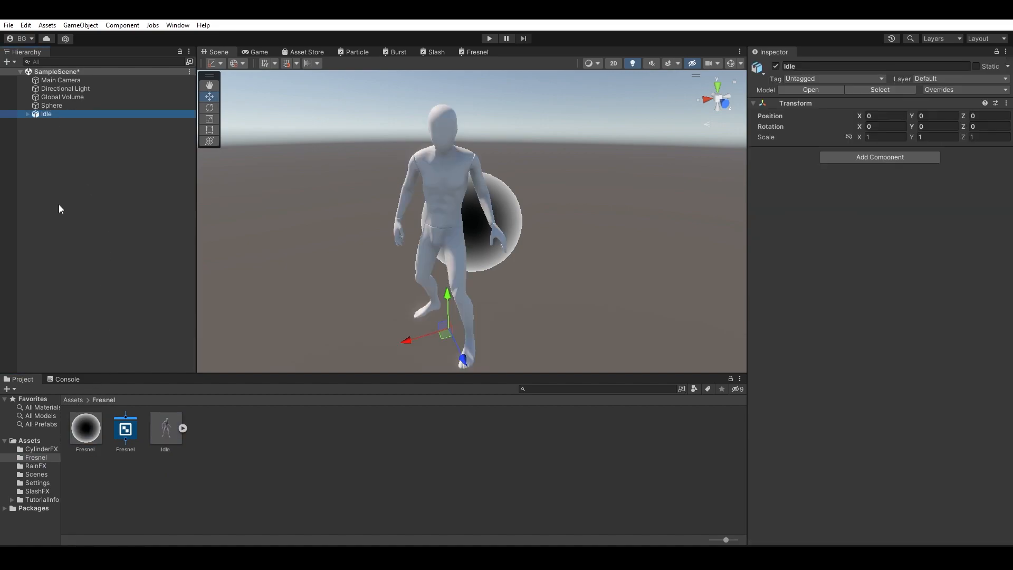
Step: Apply the Fresnel material to the Idle character's Ch36 mesh and move the character beside the sphere, to about X -1.343, Z 0.264
click(26, 115)
drag(68, 122, 69, 123)
drag(442, 340, 575, 301)
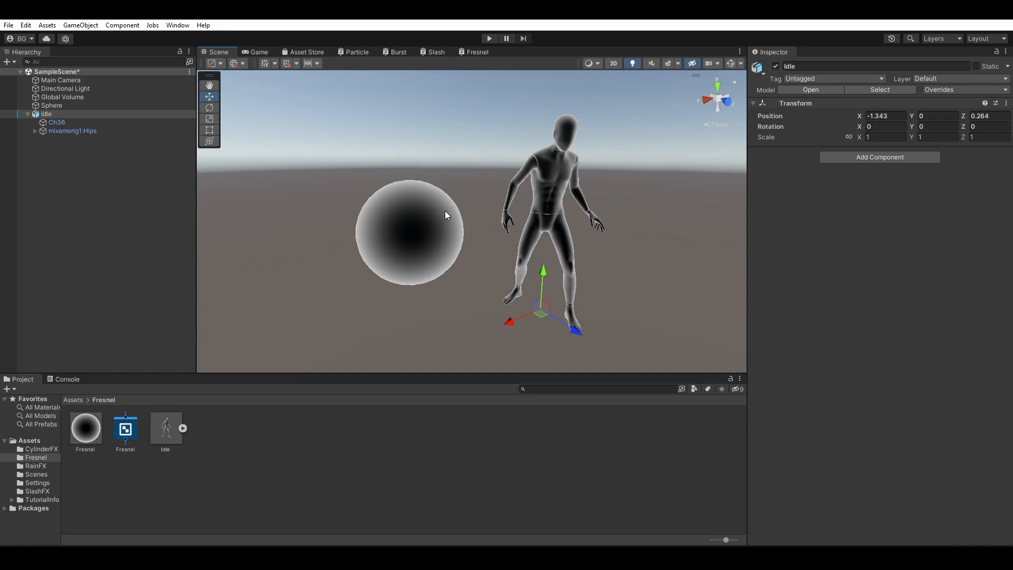
Step: Examine the Fresnel rim shading on the sphere and the character from several viewing angles
alt+drag(509, 208, 466, 123)
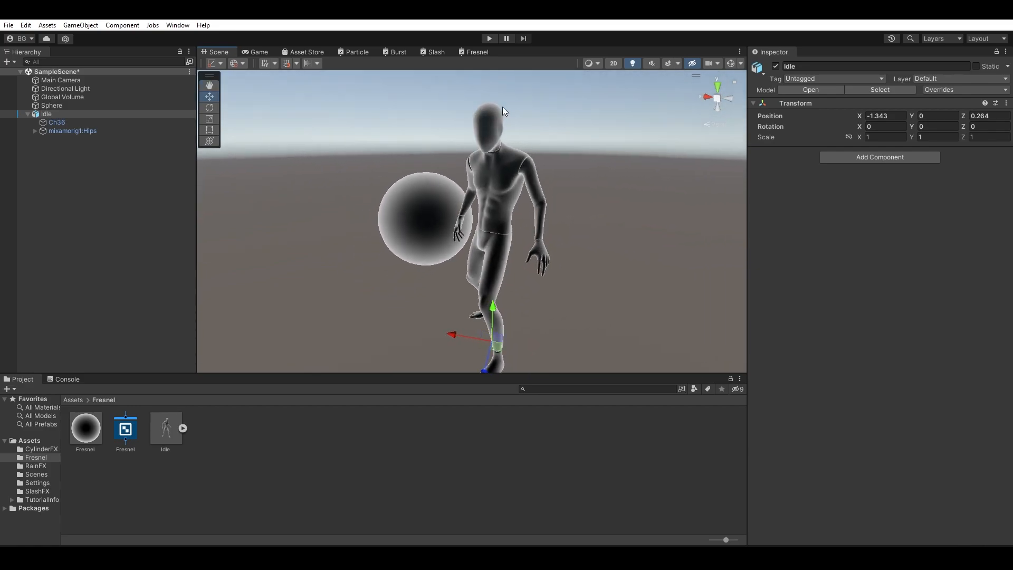
alt+drag(505, 125, 559, 125)
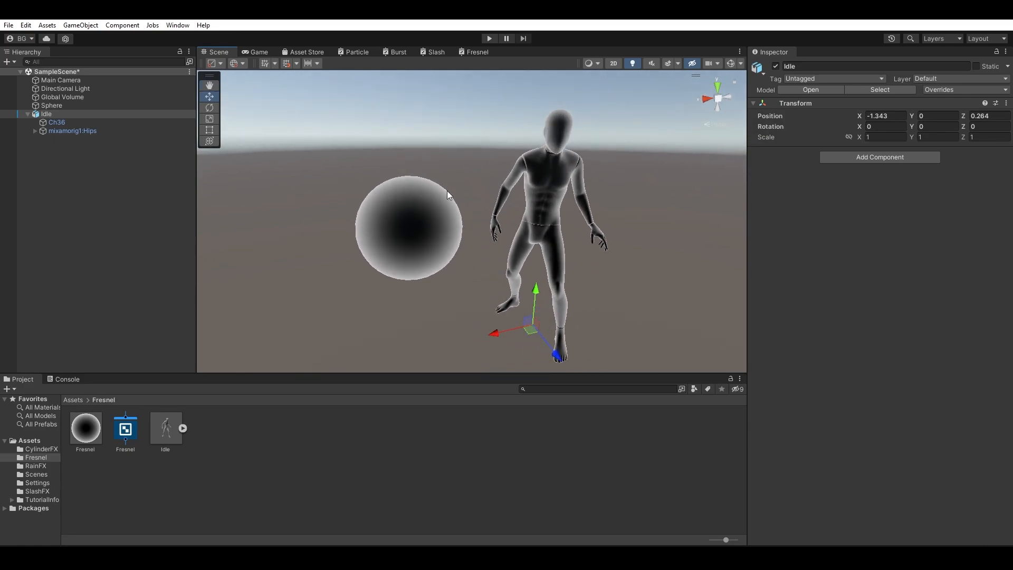
alt+drag(448, 199, 595, 109)
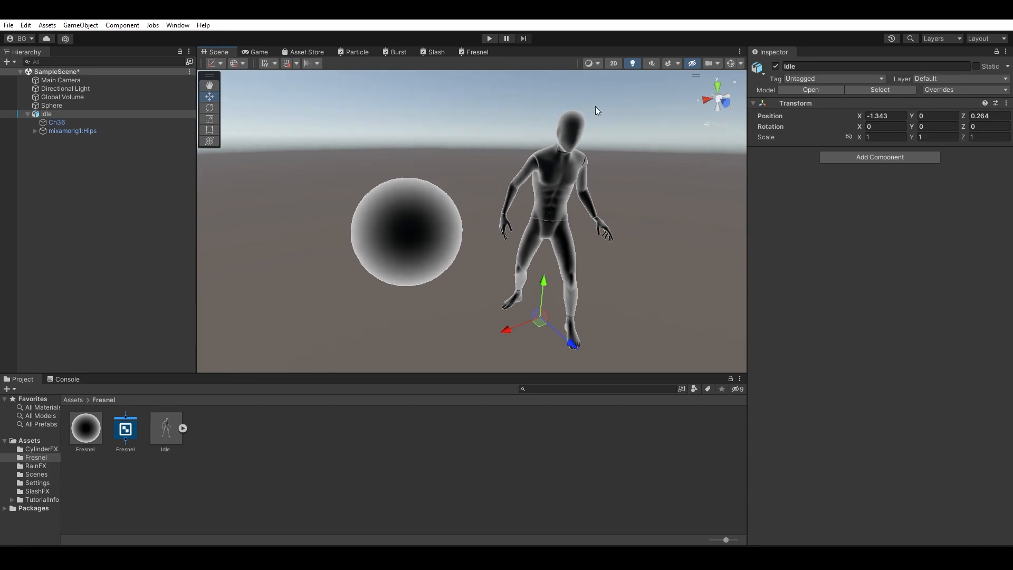
alt+drag(460, 215, 413, 234)
alt+drag(560, 230, 532, 217)
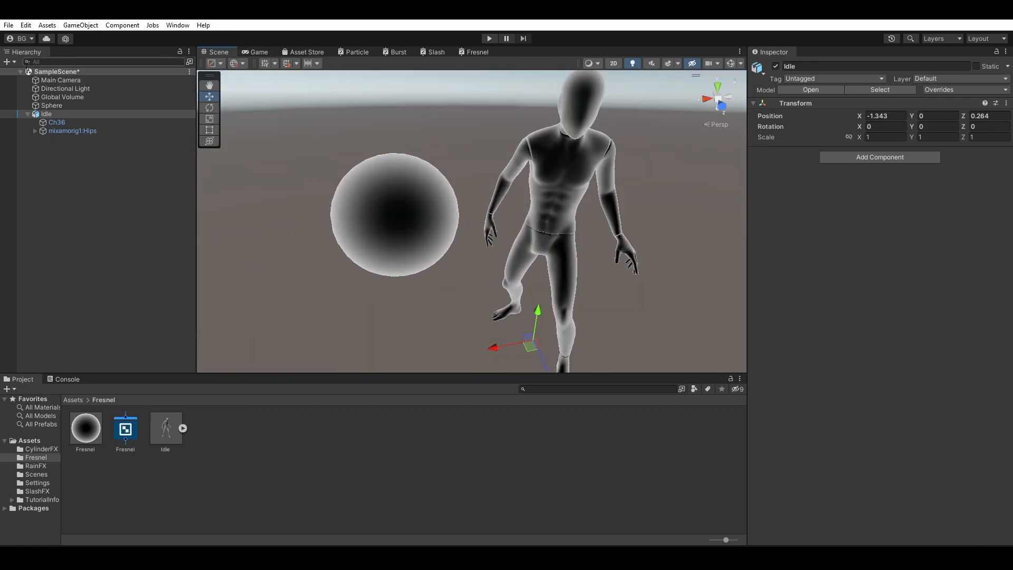
Step: Add a 3D cube to the scene, shift it toward the sphere and apply the Fresnel material to it
click(9, 62)
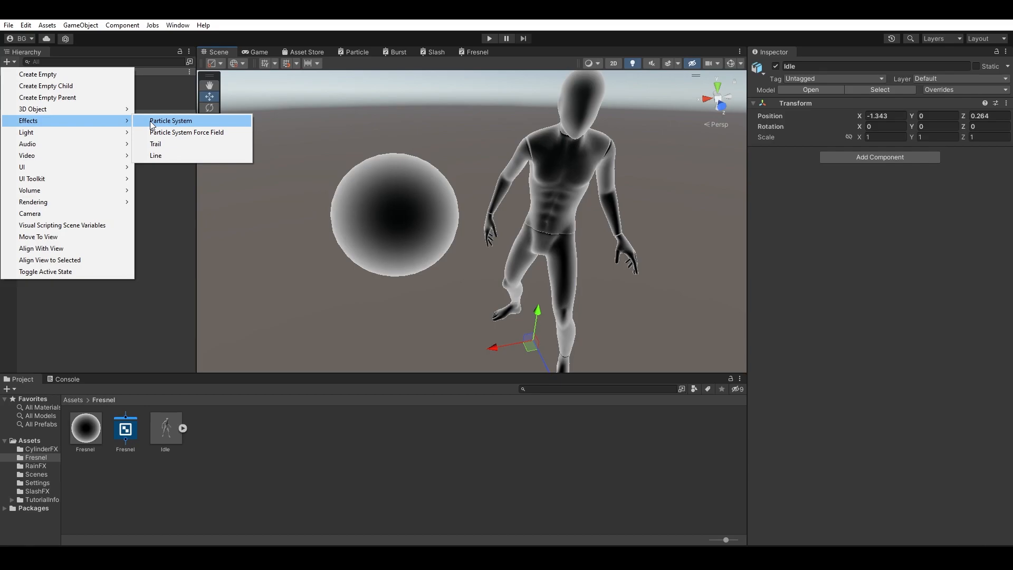
mouse_move(101, 111)
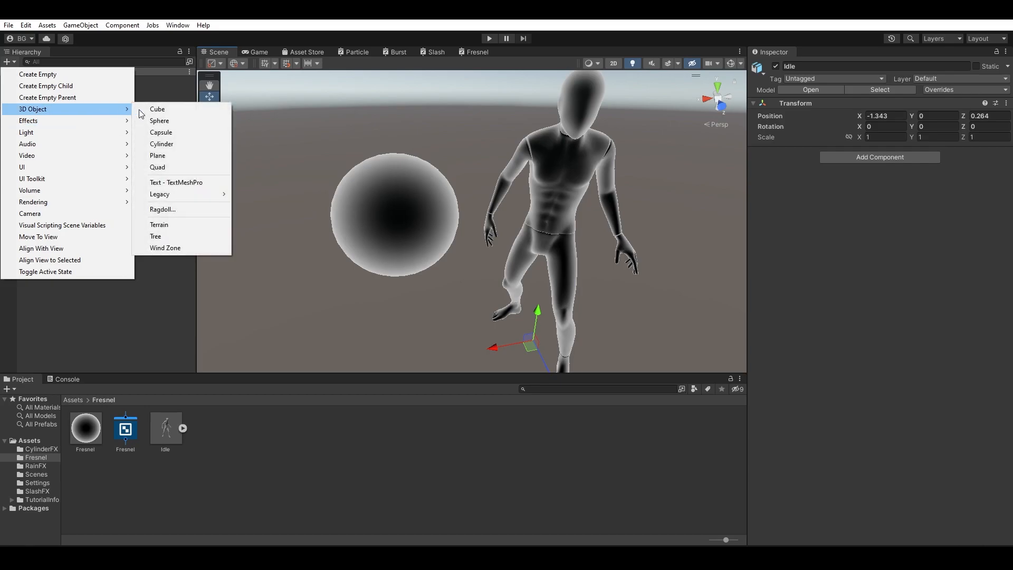
click(172, 108)
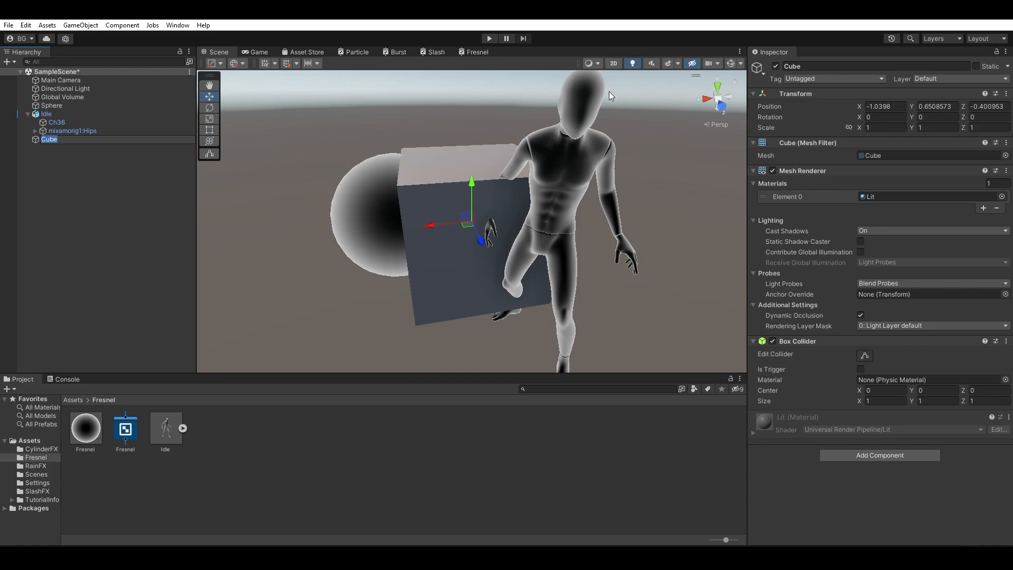
drag(467, 228, 416, 226)
drag(92, 225, 72, 140)
Step: Examine the Fresnel shading on the cube's flat faces while orbiting and moving it, and remove the cube from the scene
alt+drag(486, 205, 513, 271)
alt+drag(390, 217, 563, 207)
alt+drag(562, 250, 495, 219)
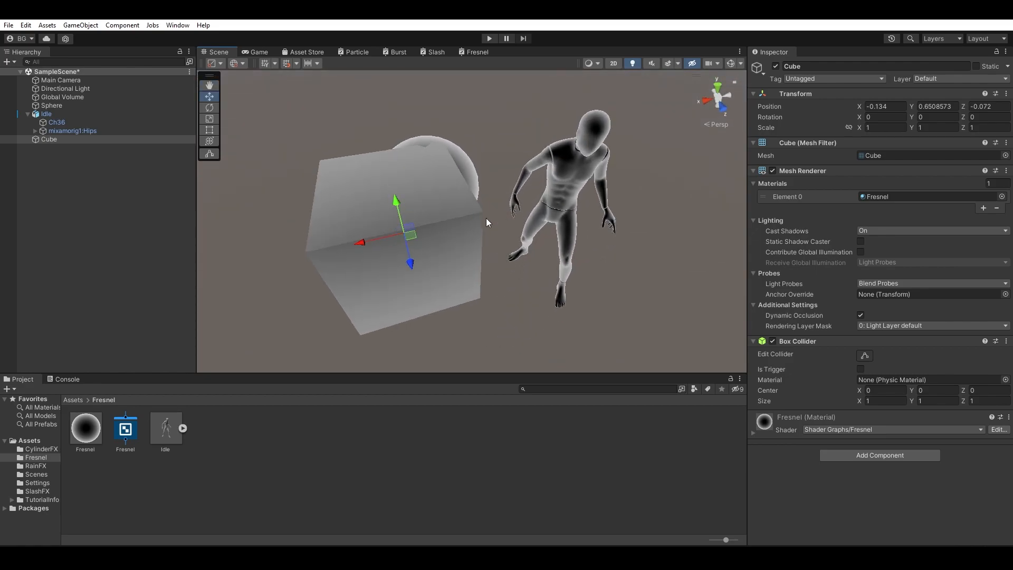
drag(411, 236, 316, 285)
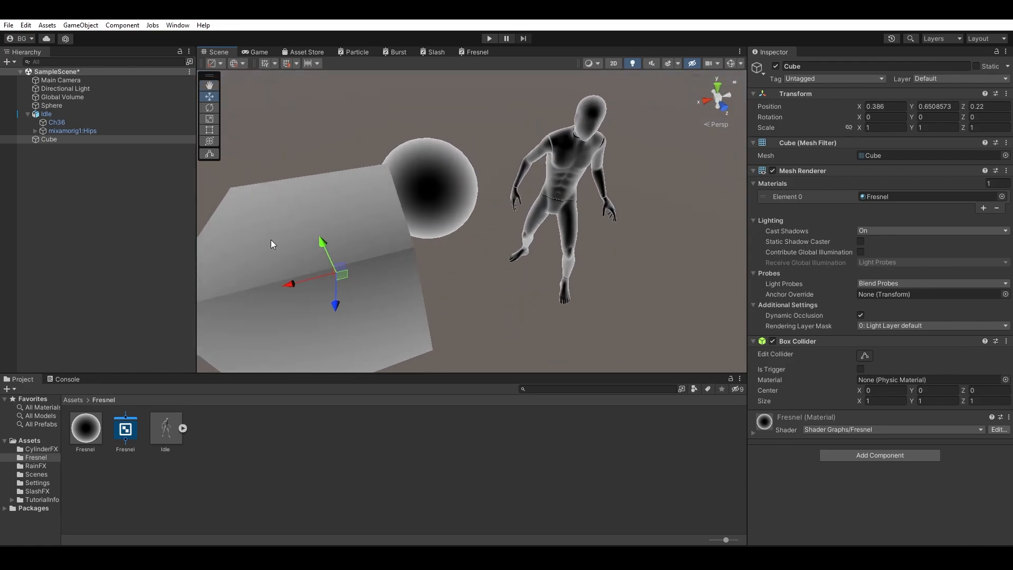
key(f)
alt+drag(458, 226, 381, 217)
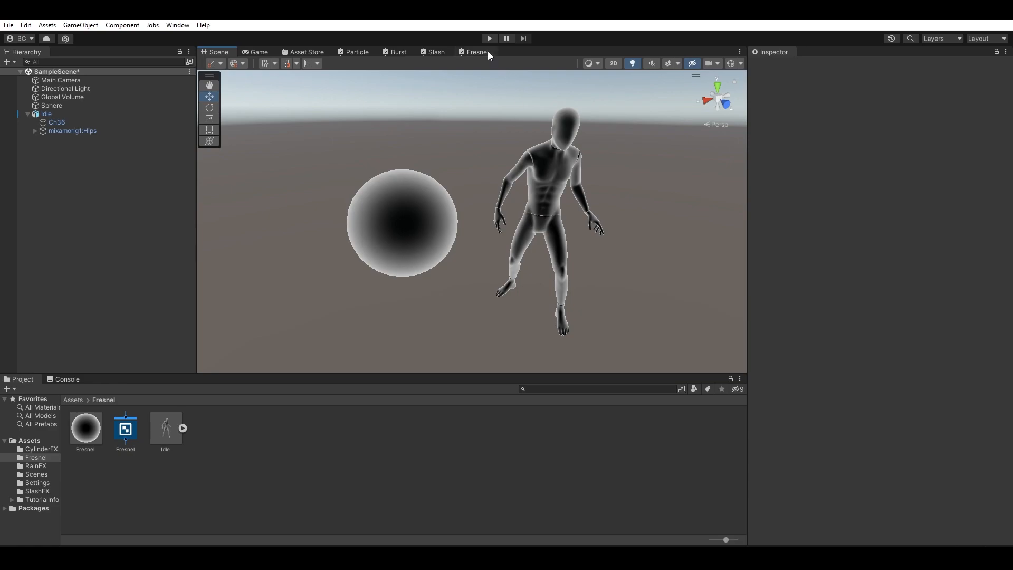
click(488, 52)
scroll(454, 278, up, 4)
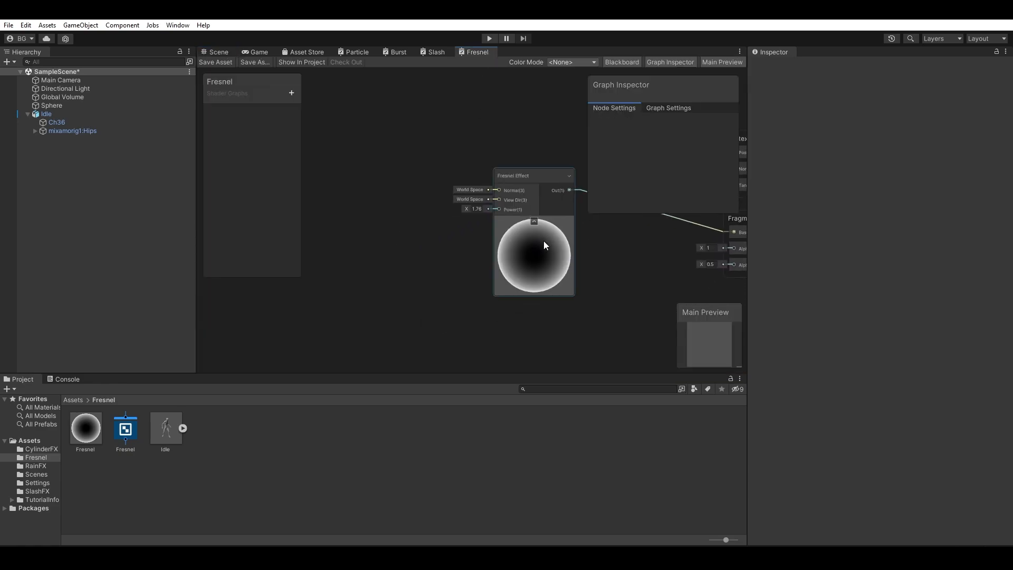
drag(467, 198, 447, 235)
key(space)
text(slider)
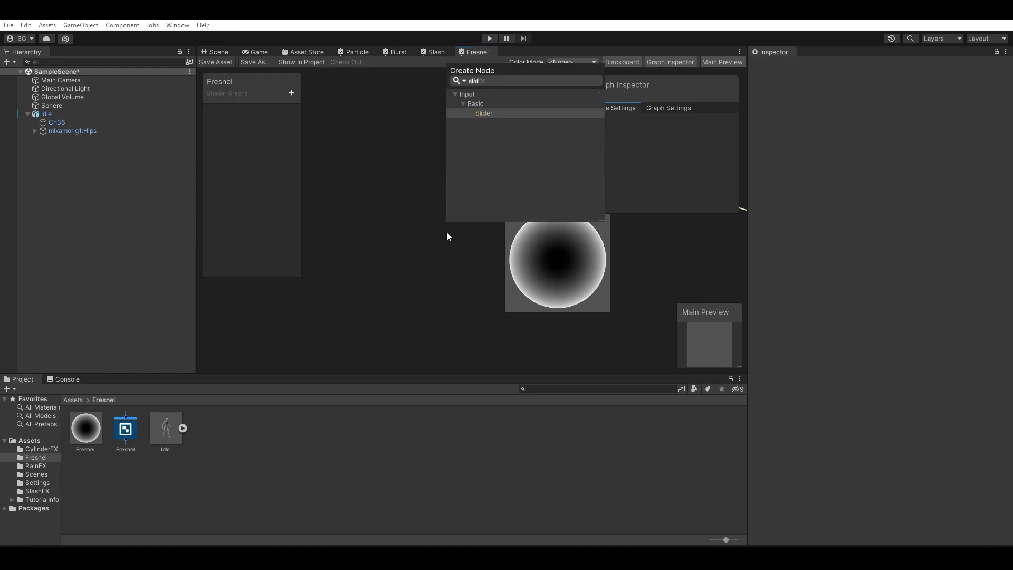
key(Return)
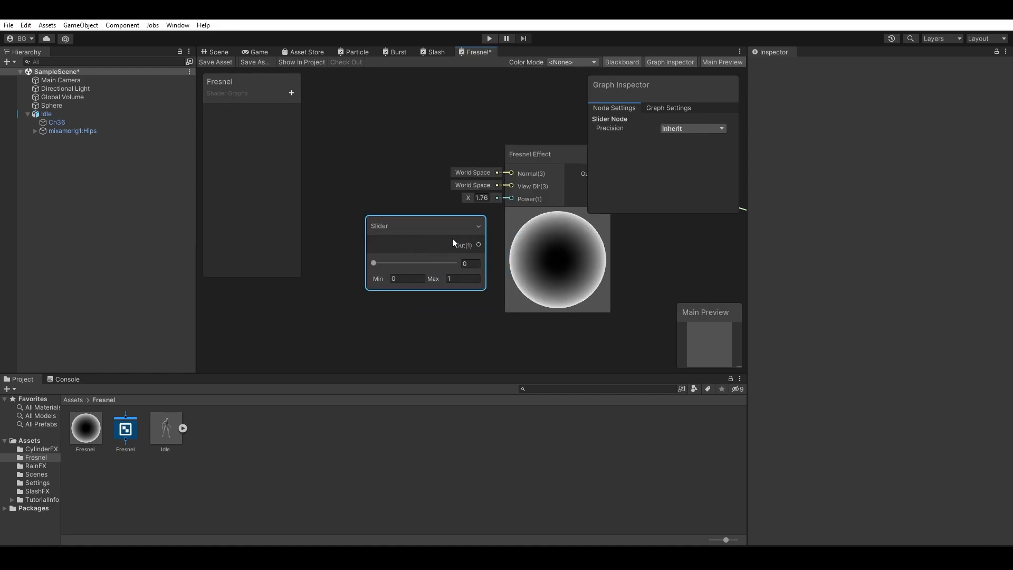
key(Delete)
Step: Add a Float node with value 1 to the graph and connect it to the Fresnel Effect node's Power input
key(space)
text(float)
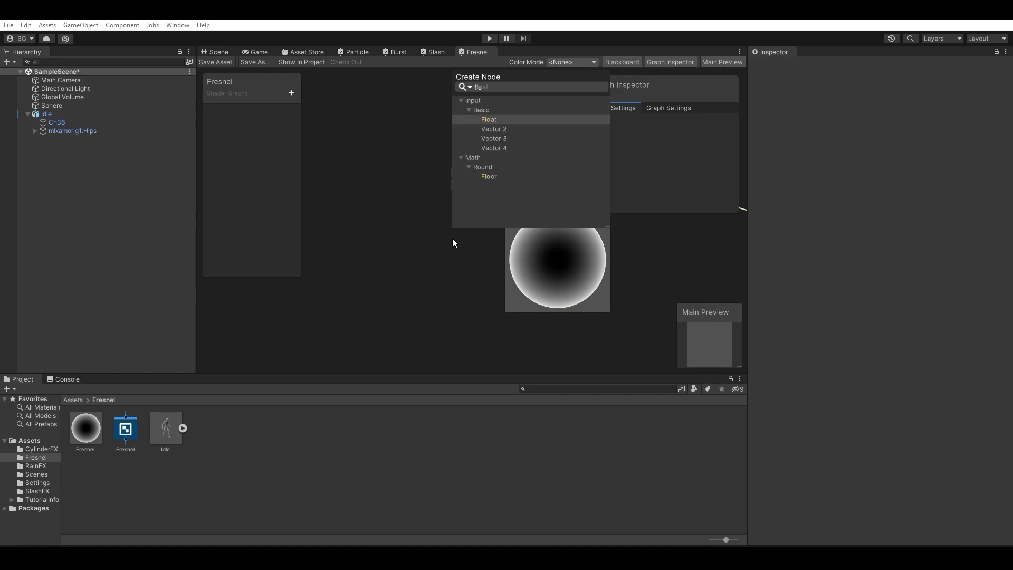
key(Return)
text(1)
drag(472, 262, 511, 198)
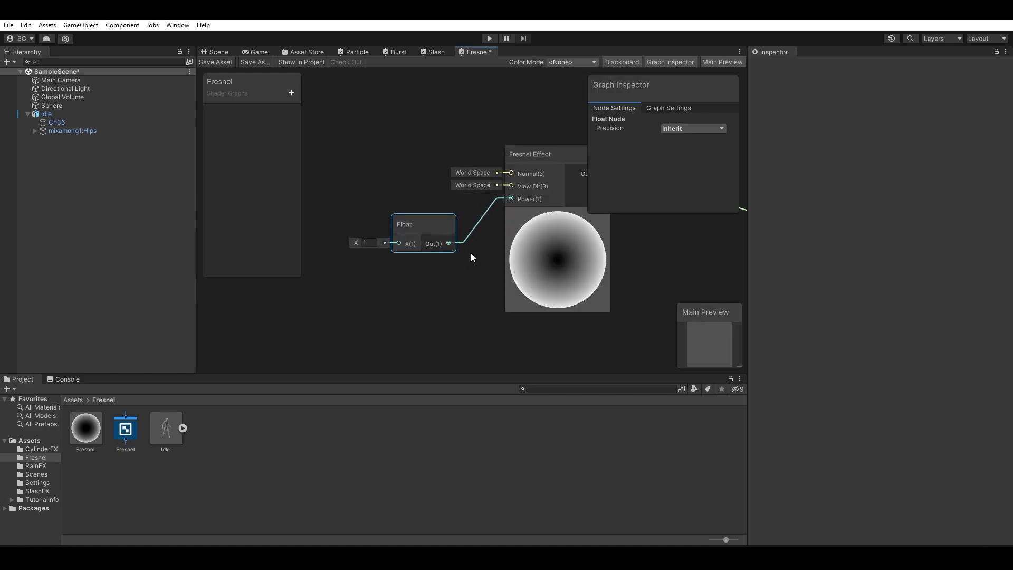
Step: Convert the Float node into an exposed property, save the shader graph and return to the scene view
right_click(415, 235)
mouse_move(512, 350)
click(565, 374)
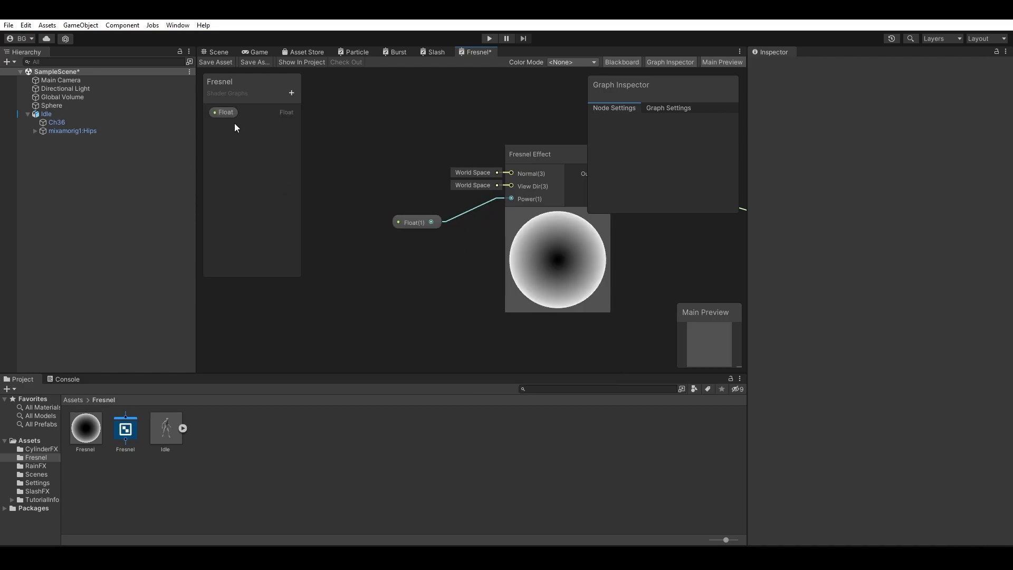
click(217, 63)
click(217, 51)
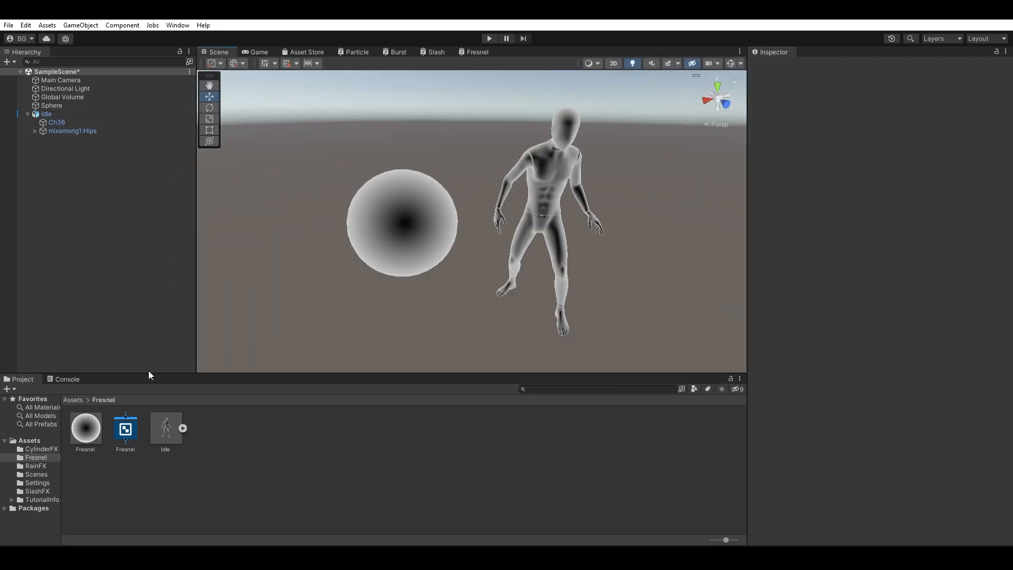
Step: Vary the Fresnel material's Float value up to 3.04 while examining the rim on the sphere and character
click(91, 423)
mouse_move(835, 183)
mouse_down()
mouse_move(905, 188)
mouse_move(825, 195)
mouse_up()
right_drag(648, 226, 640, 228)
mouse_move(805, 189)
mouse_down()
mouse_move(855, 184)
mouse_move(781, 192)
mouse_up()
right_drag(548, 186, 542, 153)
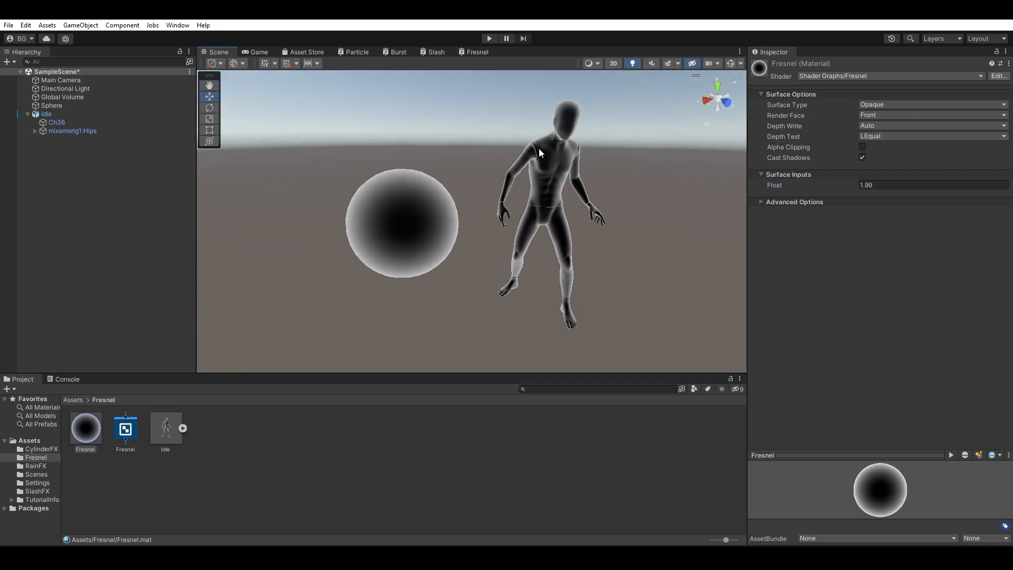
mouse_move(815, 185)
mouse_down()
mouse_move(806, 183)
mouse_move(852, 183)
mouse_move(834, 184)
mouse_up()
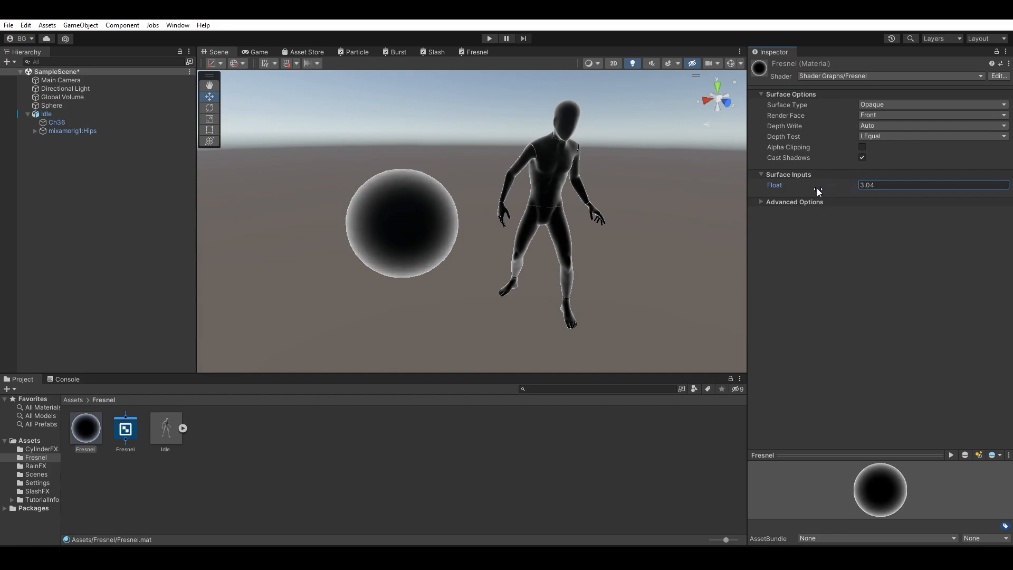
right_drag(522, 246, 498, 249)
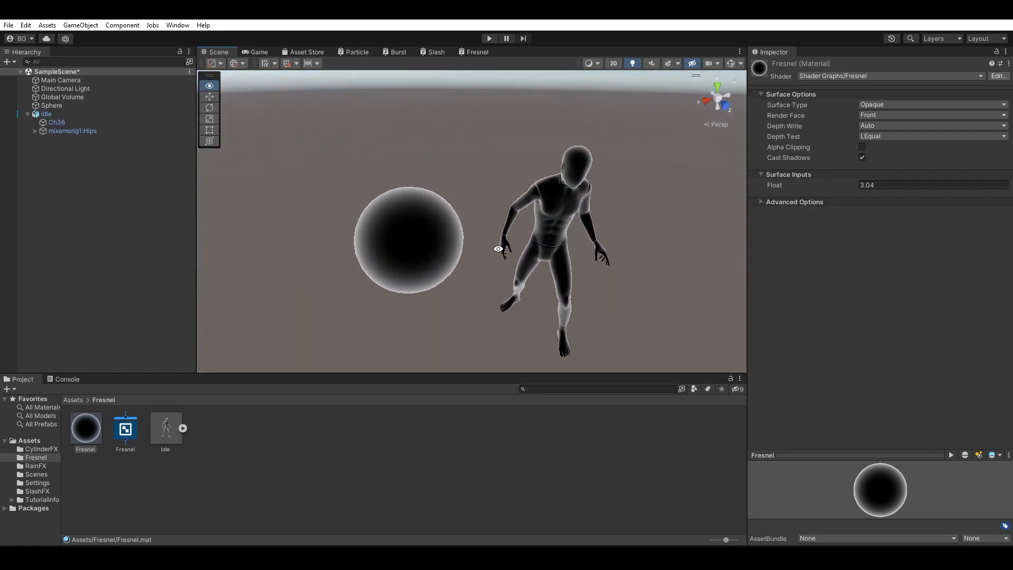
Step: Delete the Float property and its leftover Float node from the Fresnel shader graph
click(487, 56)
middle_drag(448, 250, 473, 186)
click(223, 112)
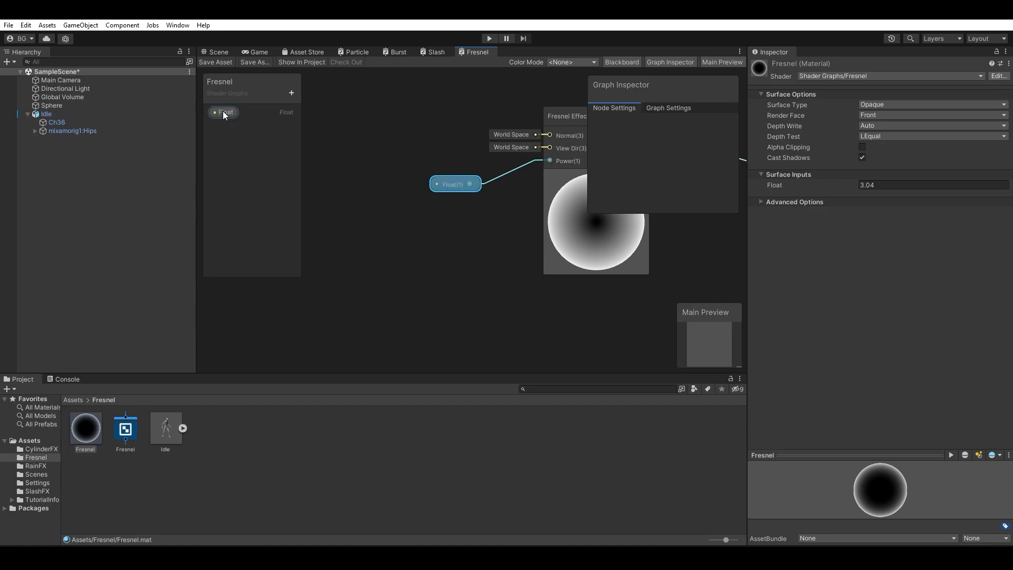
key(Delete)
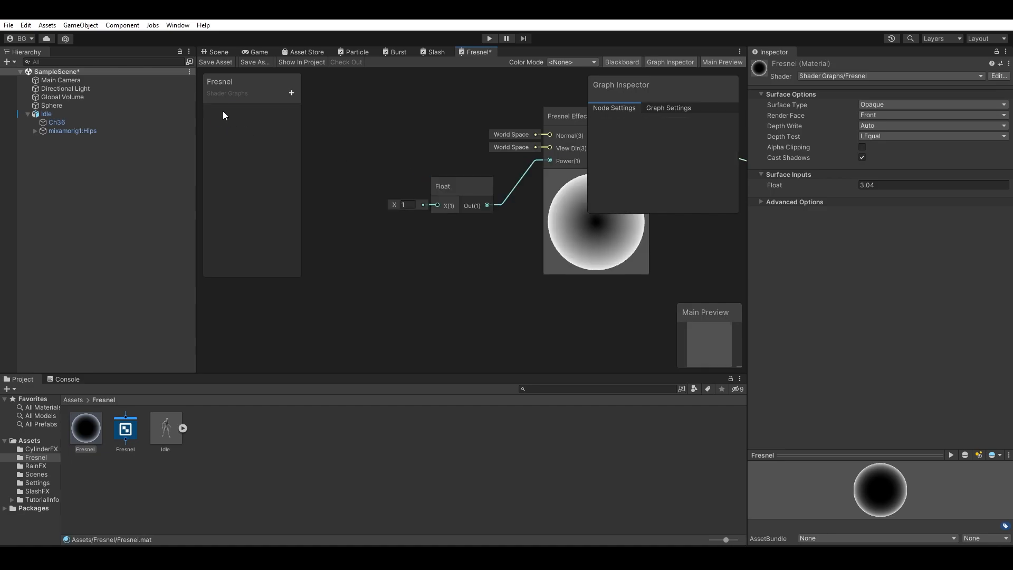
middle_drag(350, 259, 422, 261)
click(538, 193)
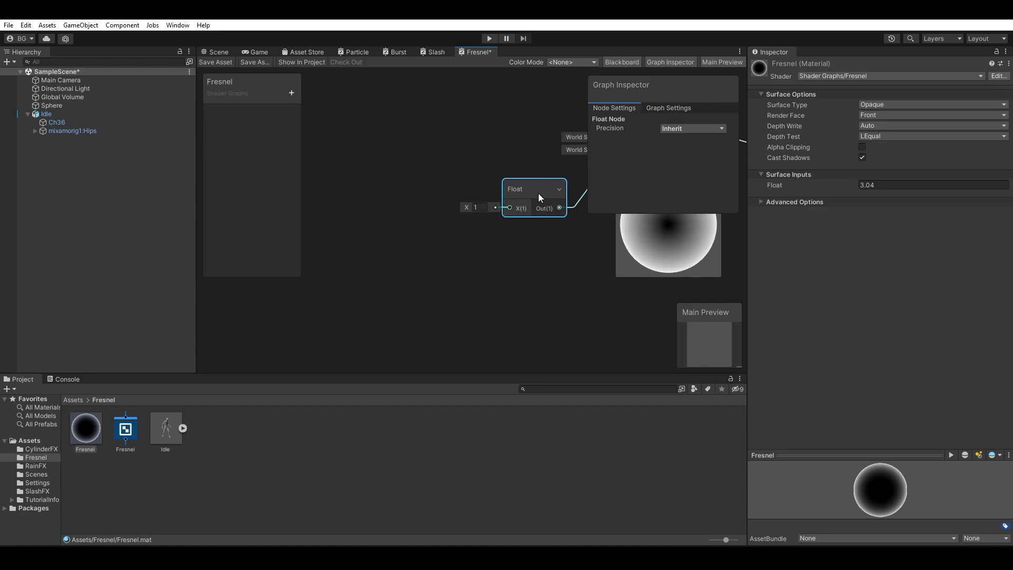
key(Delete)
Step: Add a Simple Noise node with scale 25 and place it ahead of the Fresnel Effect node with space between them
key(space)
text(noise)
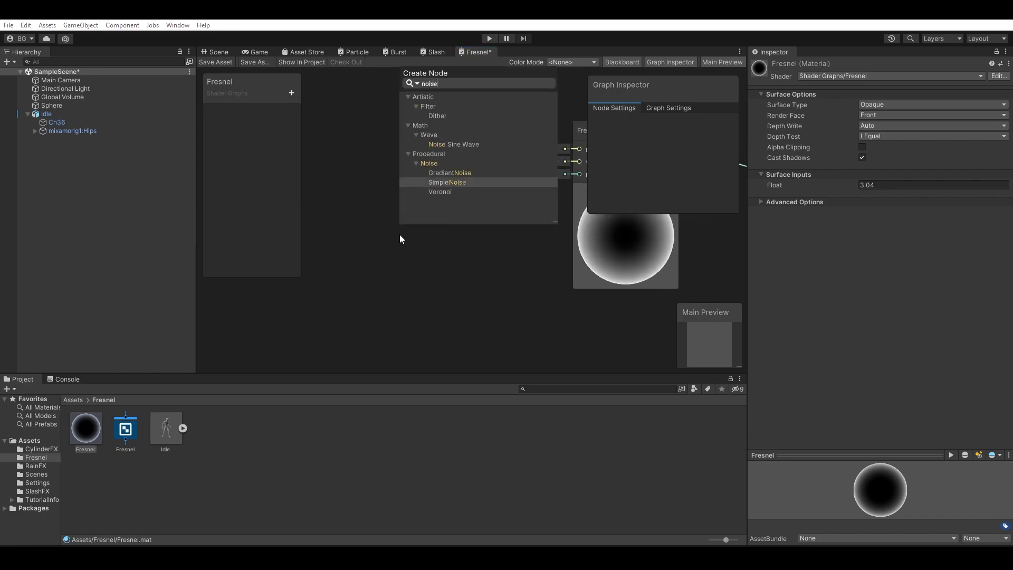
key(Return)
drag(415, 253, 359, 194)
text(25)
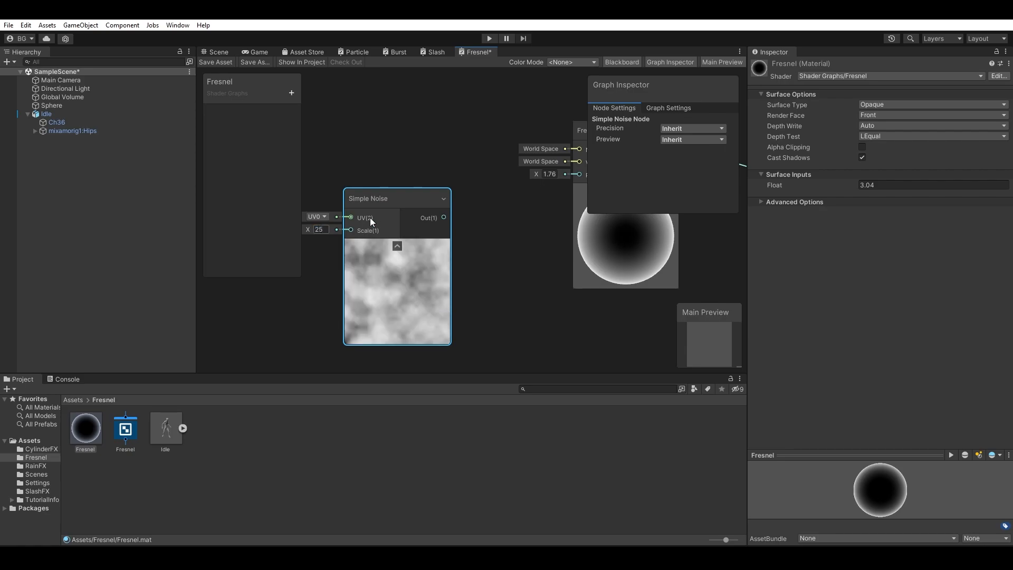
scroll(576, 250, down, 2)
drag(505, 261, 487, 235)
middle_drag(537, 273, 473, 324)
drag(444, 296, 389, 310)
click(457, 290)
mouse_move(457, 289)
middle_down()
mouse_move(507, 265)
mouse_move(442, 286)
middle_up()
scroll(507, 264, up, 3)
drag(334, 293, 393, 297)
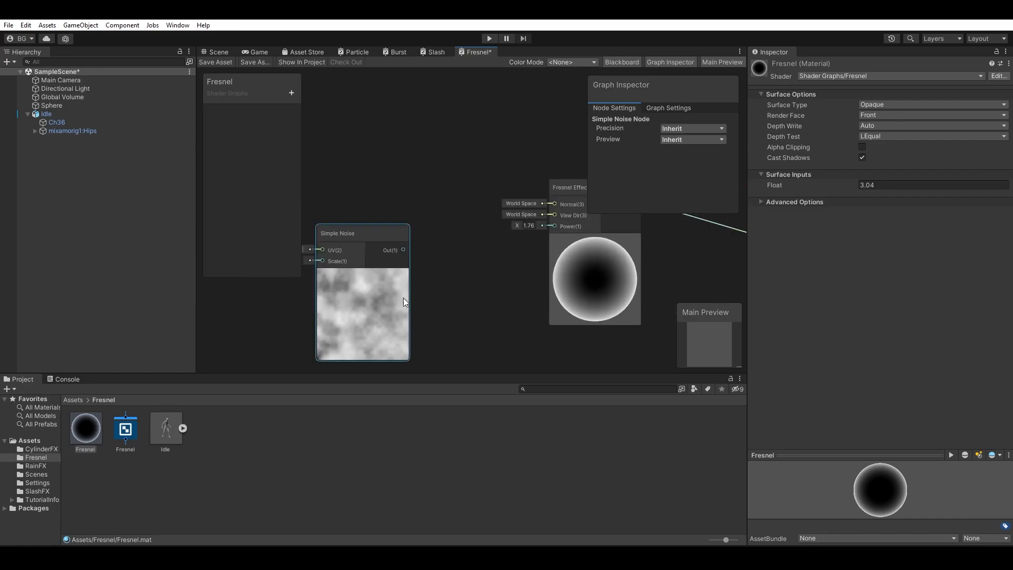
Step: Add a Power node with B set to 1 and feed the Simple Noise output into its A input
click(454, 292)
key(space)
text(power)
key(Return)
middle_drag(487, 270, 492, 206)
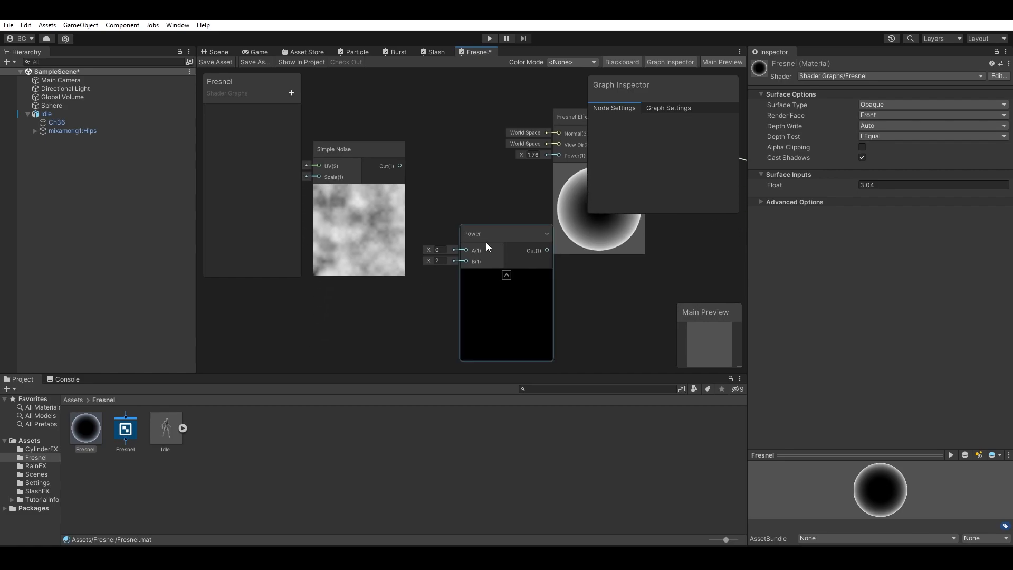
click(486, 242)
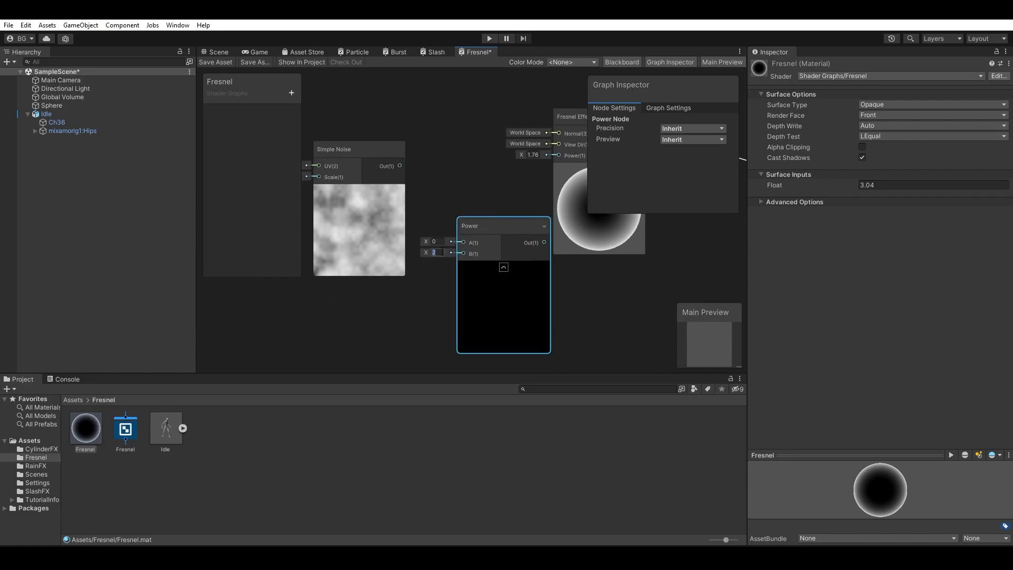
click(416, 187)
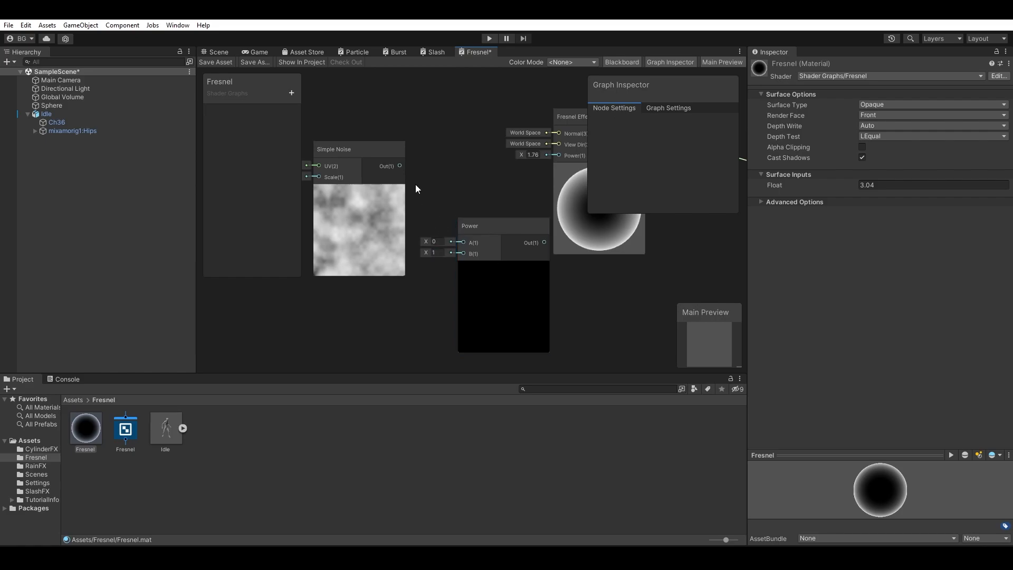
drag(400, 166, 436, 259)
click(437, 253)
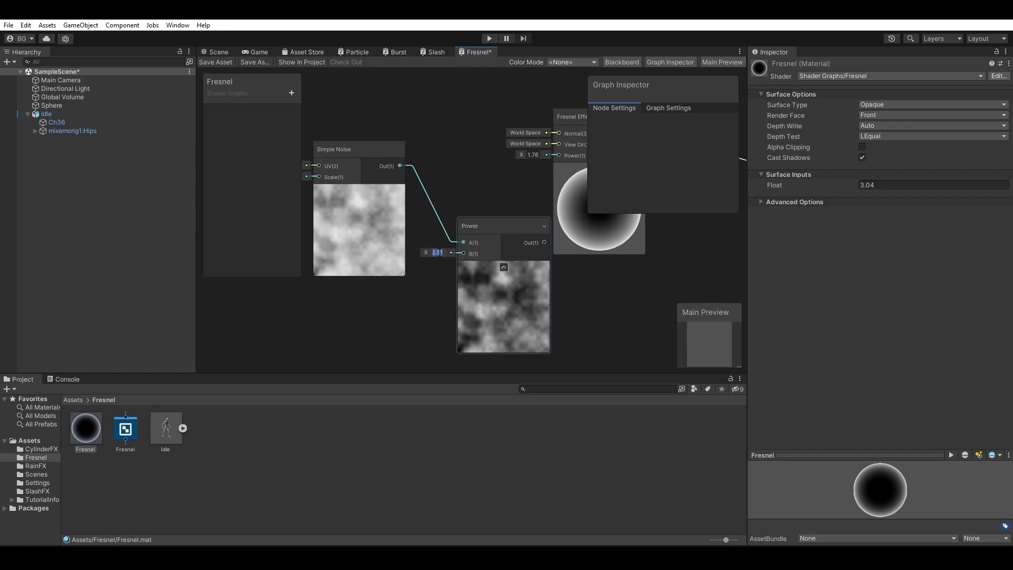
Step: Add a Float node with value 1 below the Simple Noise node and connect it to the Power node's B input
click(416, 350)
key(space)
text(flo)
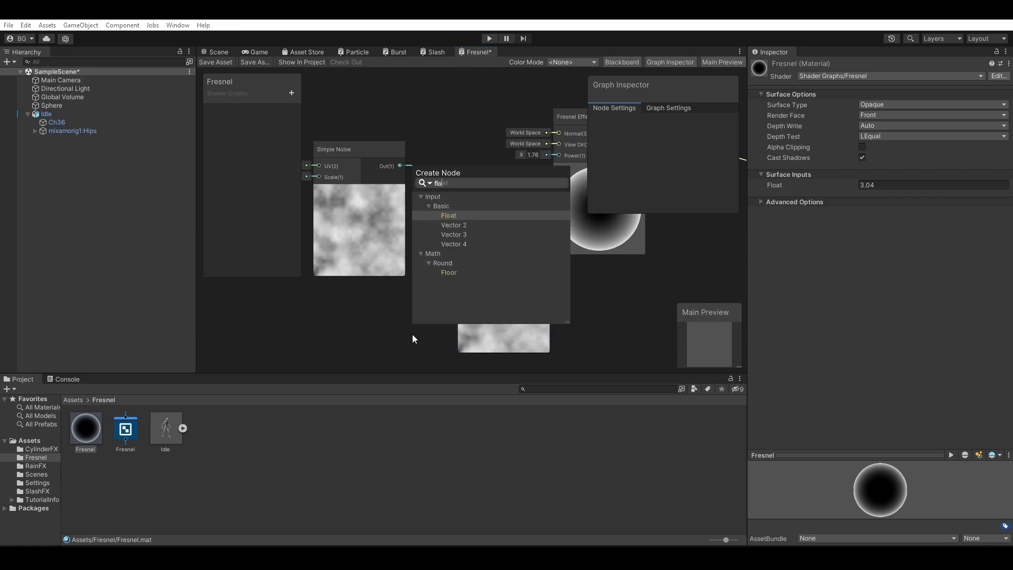
key(Return)
middle_drag(409, 334, 418, 296)
click(384, 263)
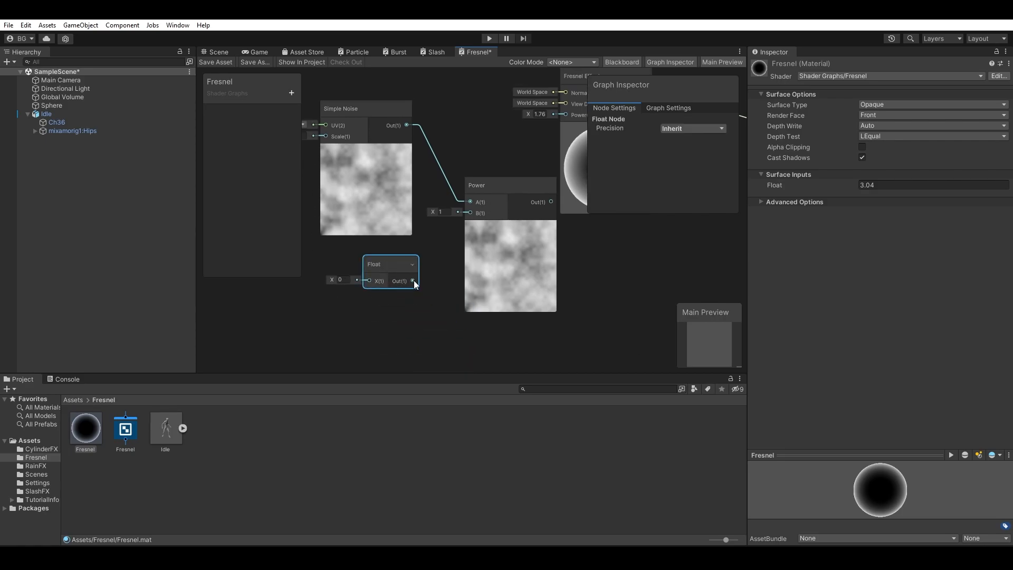
drag(466, 214, 468, 214)
click(340, 280)
text(1)
Step: Convert the Float node into a property and rename it Fresnel Power
right_click(389, 267)
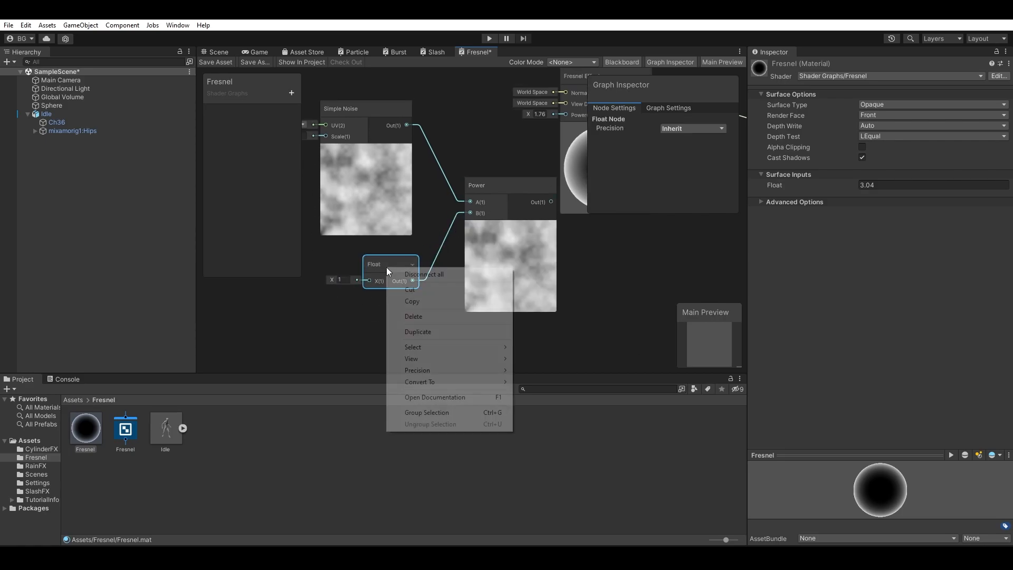
mouse_move(502, 382)
click(533, 405)
right_click(222, 113)
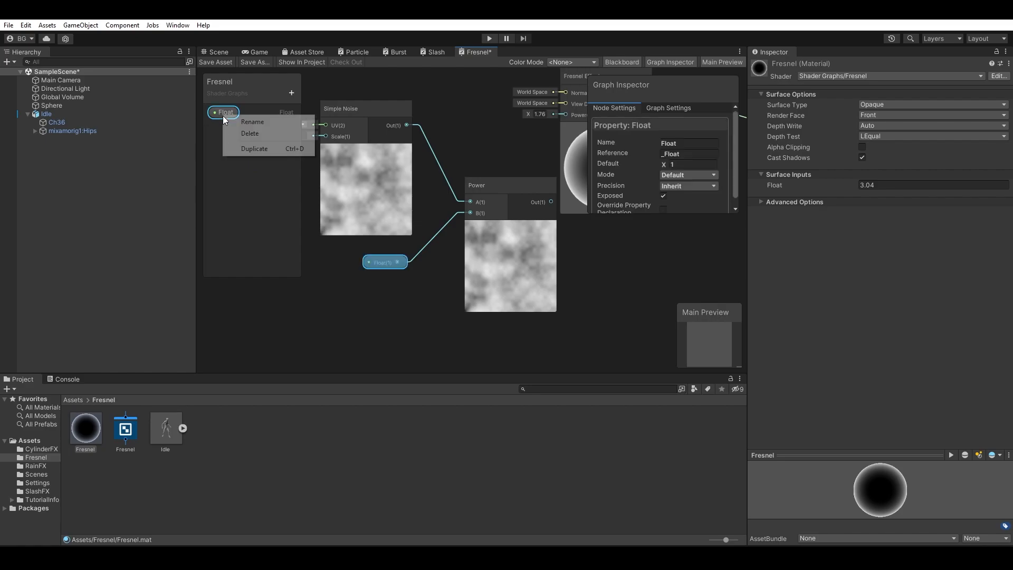
click(254, 122)
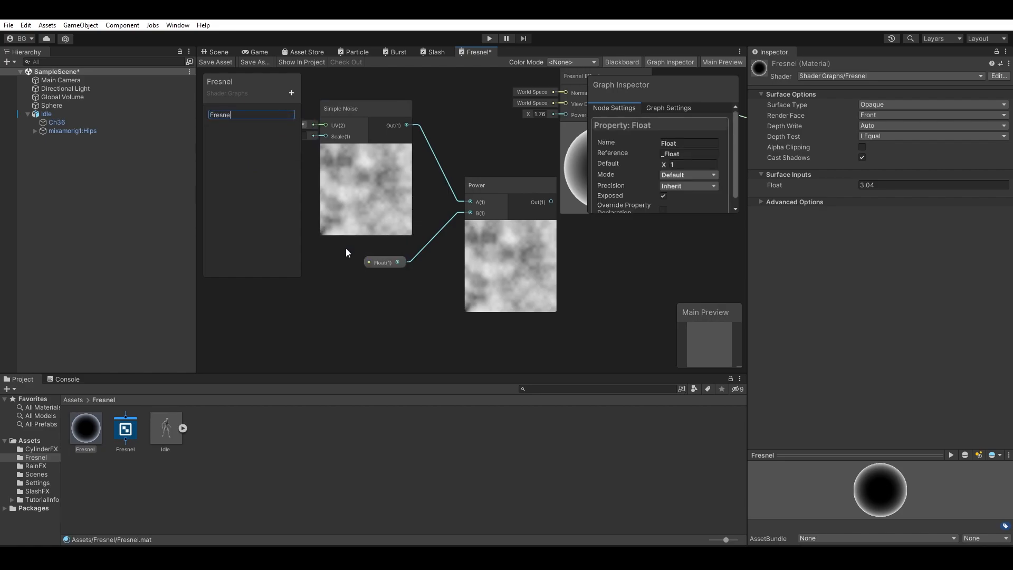
text(Fresnel Power)
key(Return)
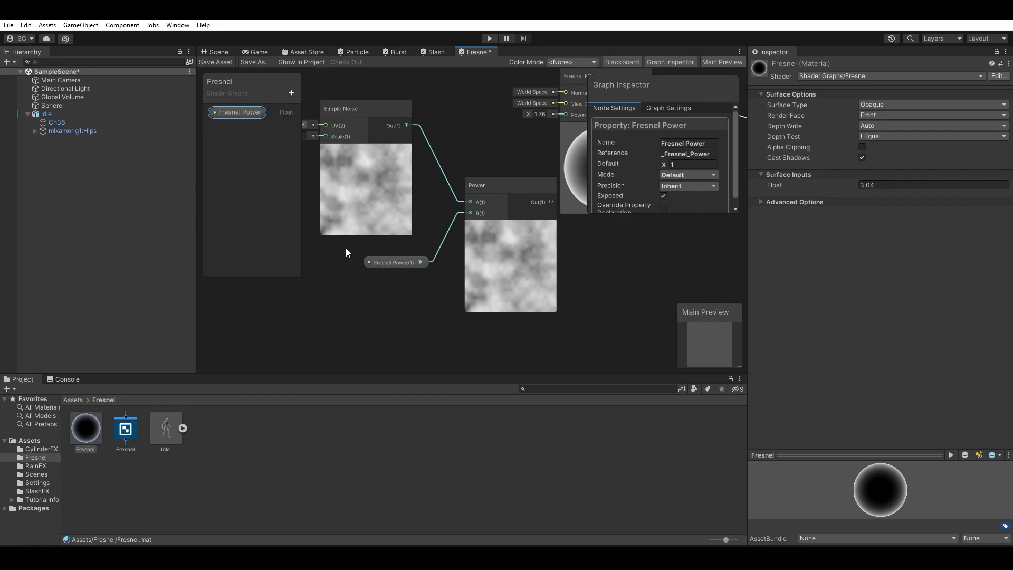
Step: Connect the Power node's output to the Fresnel Effect's Power input, save the graph and return to the scene view
middle_drag(584, 270, 502, 324)
drag(470, 255, 466, 168)
click(220, 52)
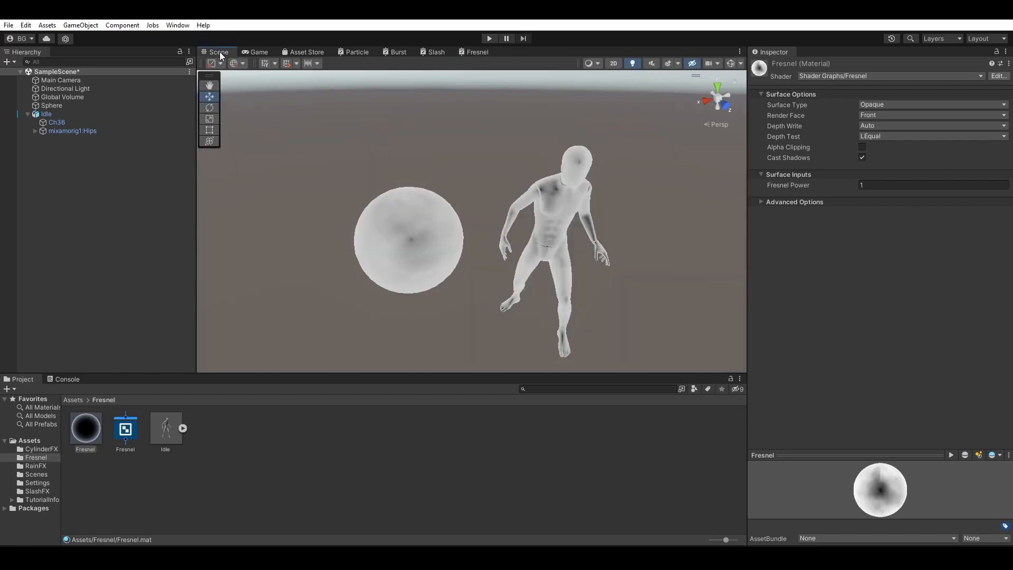
Step: Tune the material's Fresnel Power to -1.1 while examining the noisy rim on the sphere and character from several angles
drag(823, 186, 786, 185)
alt+drag(553, 249, 468, 198)
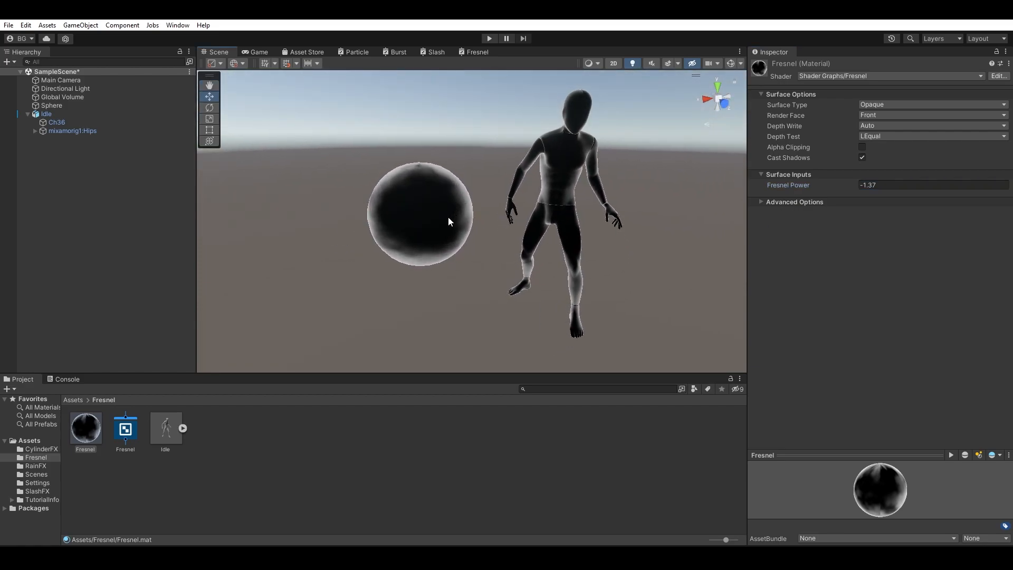
scroll(455, 227, up, 5)
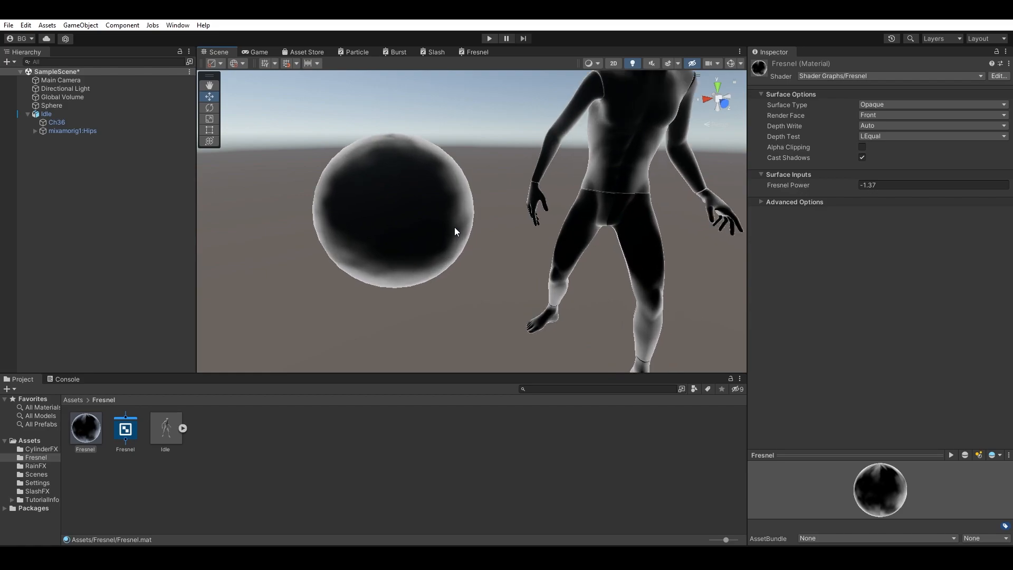
alt+drag(454, 227, 531, 235)
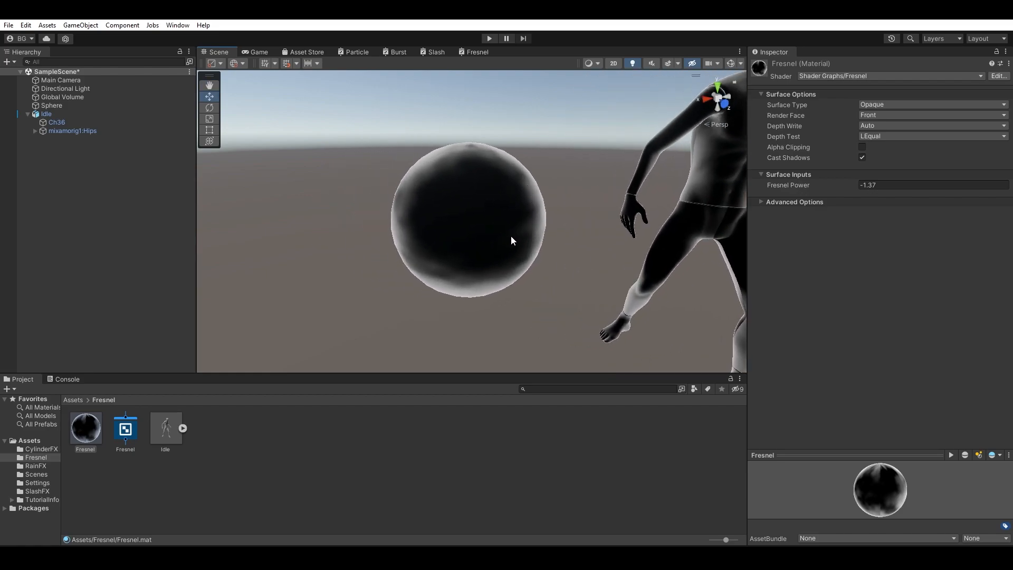
alt+drag(511, 162, 650, 217)
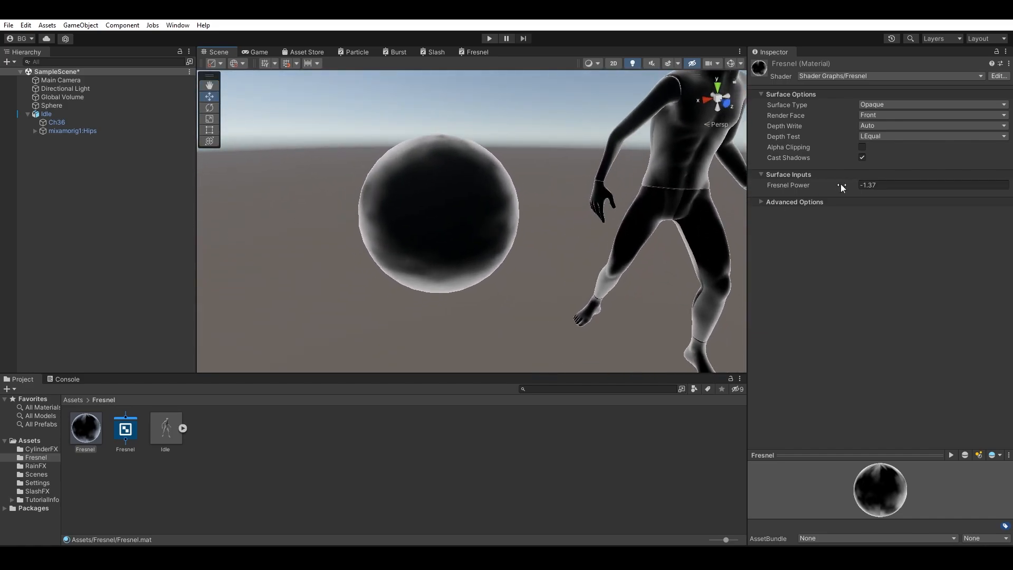
mouse_move(836, 187)
mouse_down()
mouse_move(856, 186)
mouse_move(806, 195)
mouse_up()
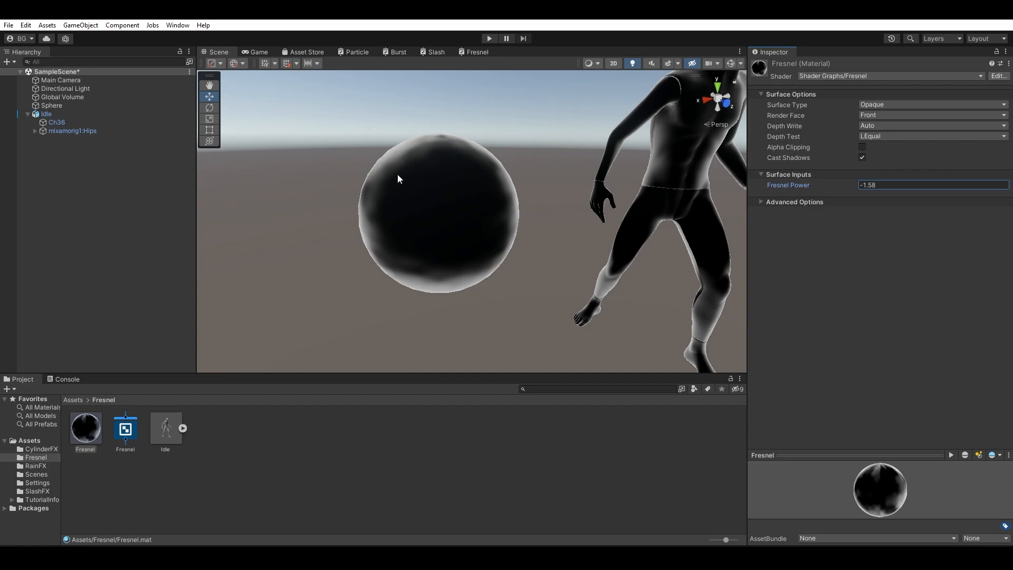
alt+drag(430, 261, 479, 274)
drag(832, 186, 839, 189)
alt+drag(531, 230, 595, 221)
mouse_move(796, 185)
mouse_down()
mouse_move(785, 181)
mouse_move(796, 179)
mouse_up()
middle_drag(515, 252, 549, 220)
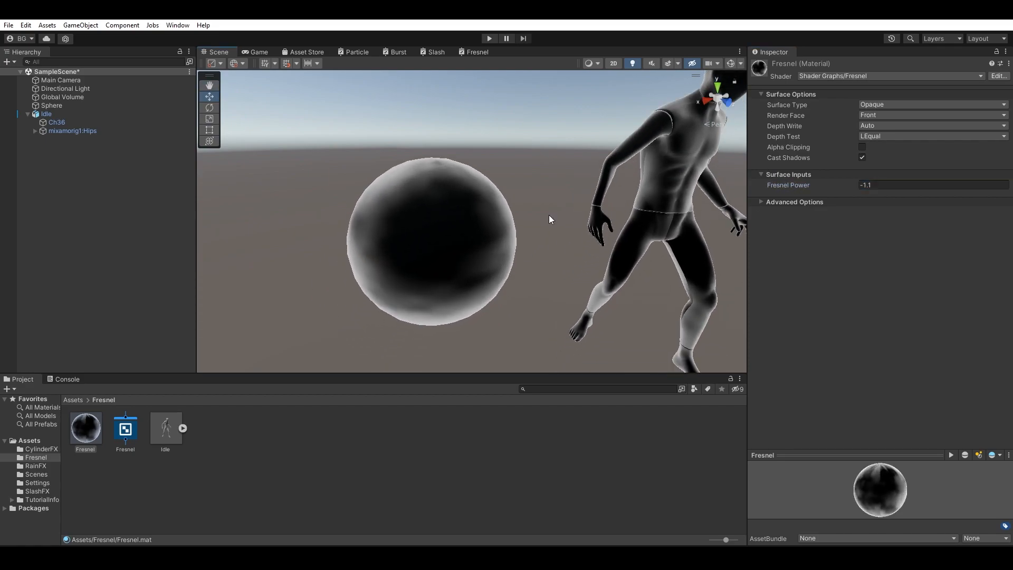
Step: Add a Screen Position node to the Fresnel graph and connect its output to the Simple Noise node's UV input
click(478, 53)
middle_drag(402, 279, 599, 284)
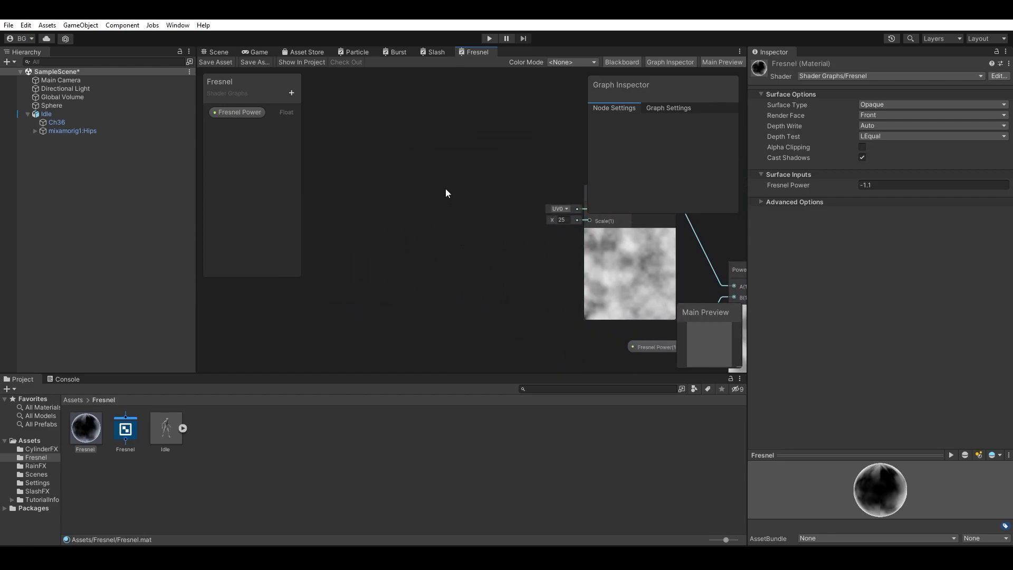
key(space)
text(scree)
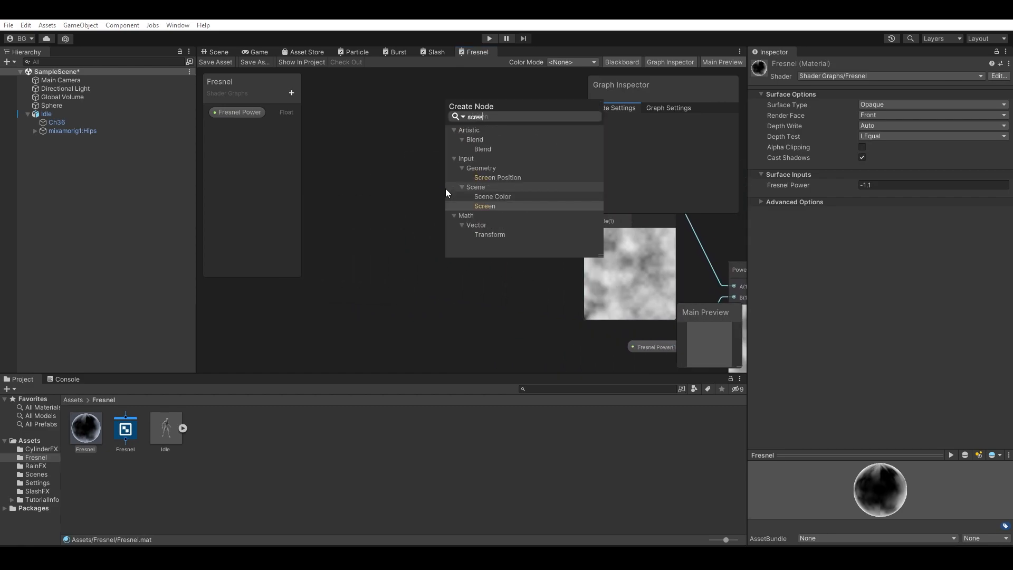
click(477, 178)
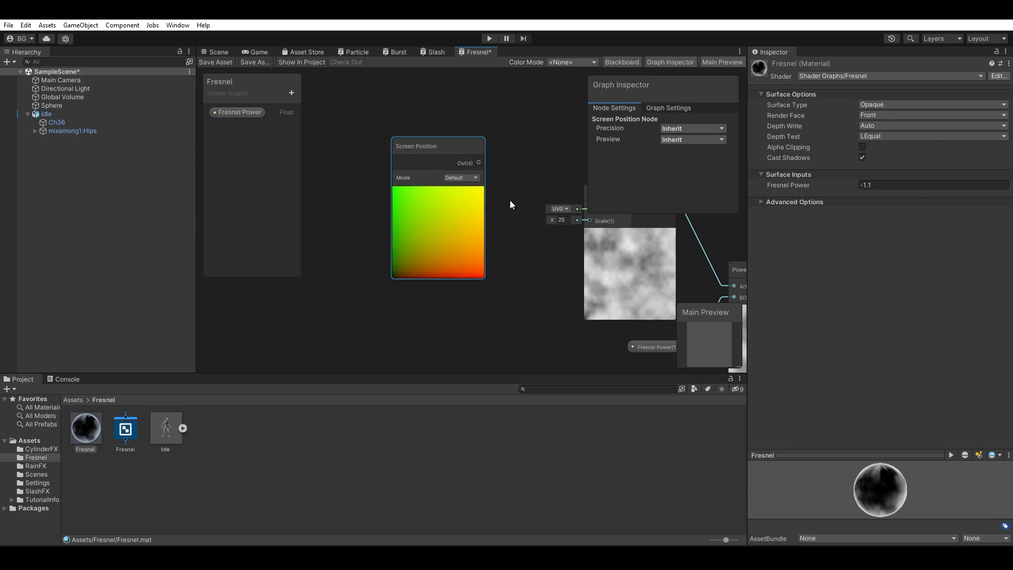
middle_drag(517, 199, 483, 219)
drag(446, 184, 495, 205)
mouse_move(549, 225)
mouse_down()
mouse_move(516, 210)
mouse_move(552, 237)
mouse_up()
middle_drag(527, 270, 477, 289)
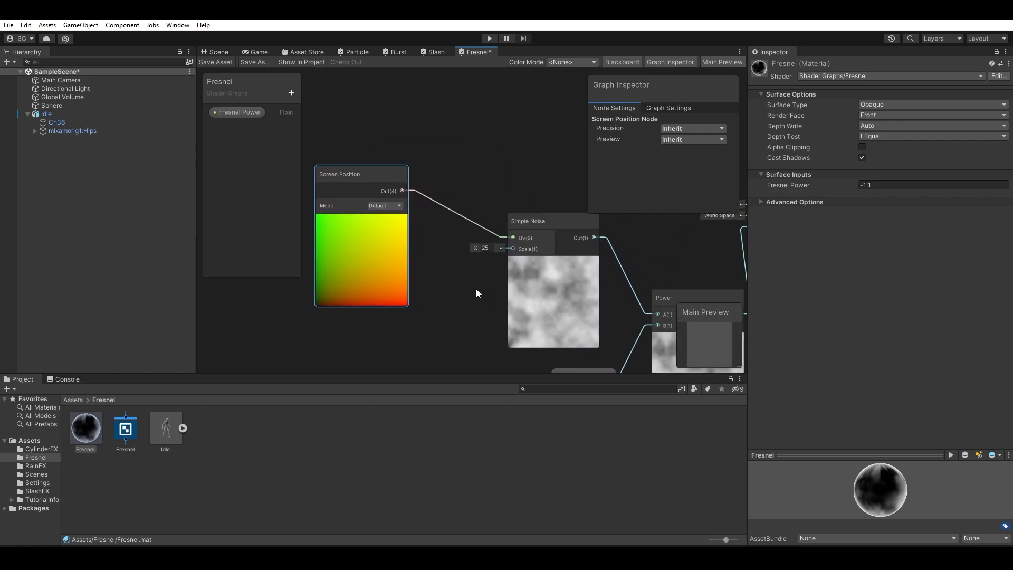
Step: Return to the scene and set the material's Fresnel Power to -2.2 while examining the screen-space noise on the models
click(220, 50)
alt+drag(483, 210, 686, 206)
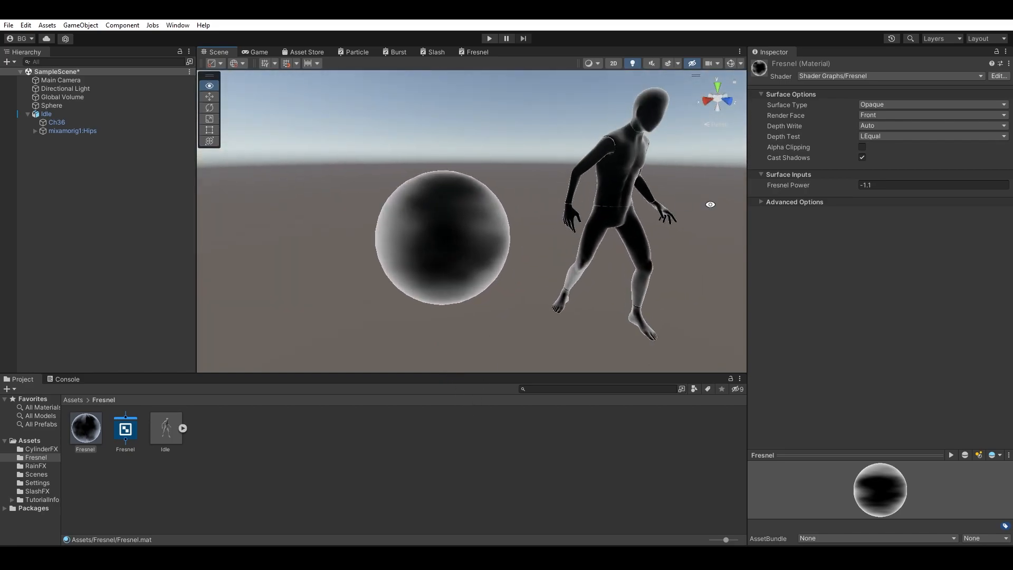
drag(789, 184, 765, 185)
alt+drag(511, 196, 460, 113)
Step: Delete the Screen Position node from the Fresnel graph
click(484, 51)
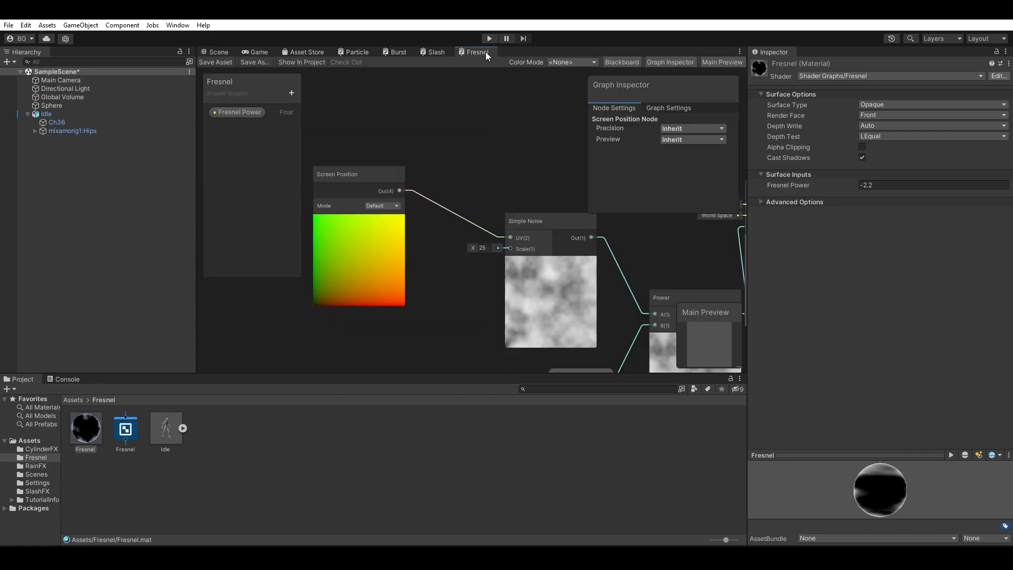
click(441, 248)
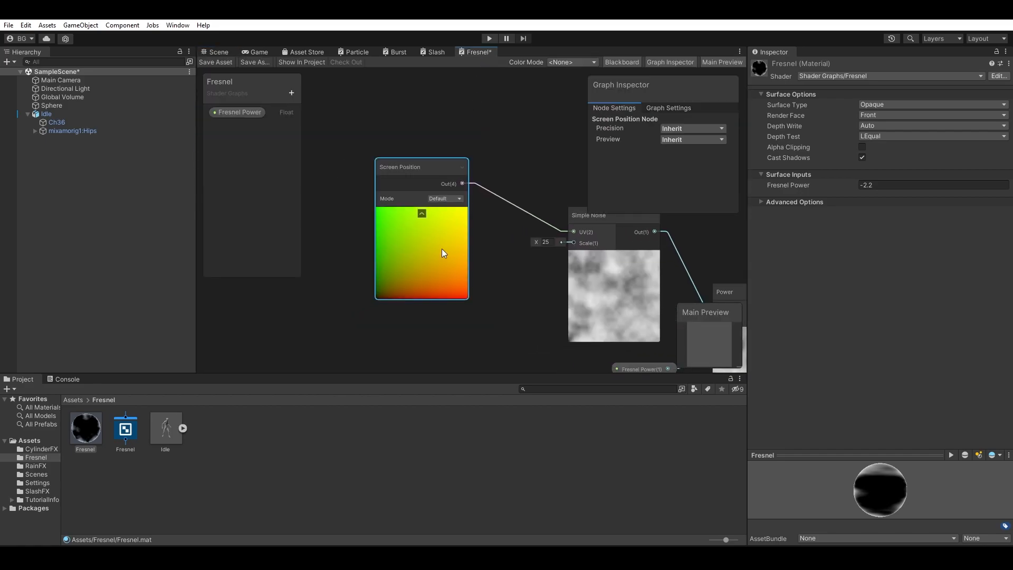
key(Delete)
key(a)
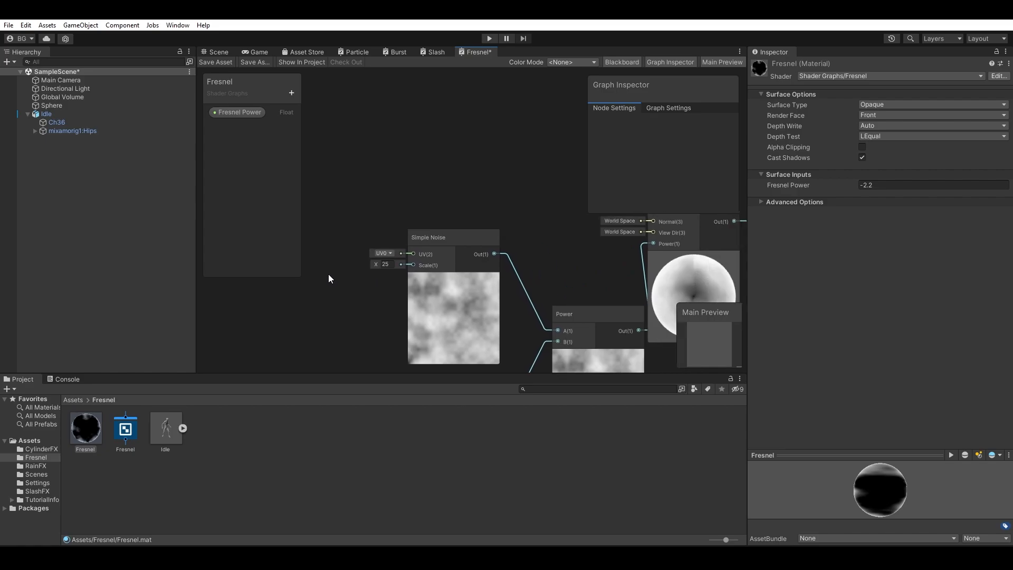
Step: Rearrange the graph by moving the Simple Noise and Power nodes further away from the Fresnel Effect node
middle_drag(575, 262, 503, 261)
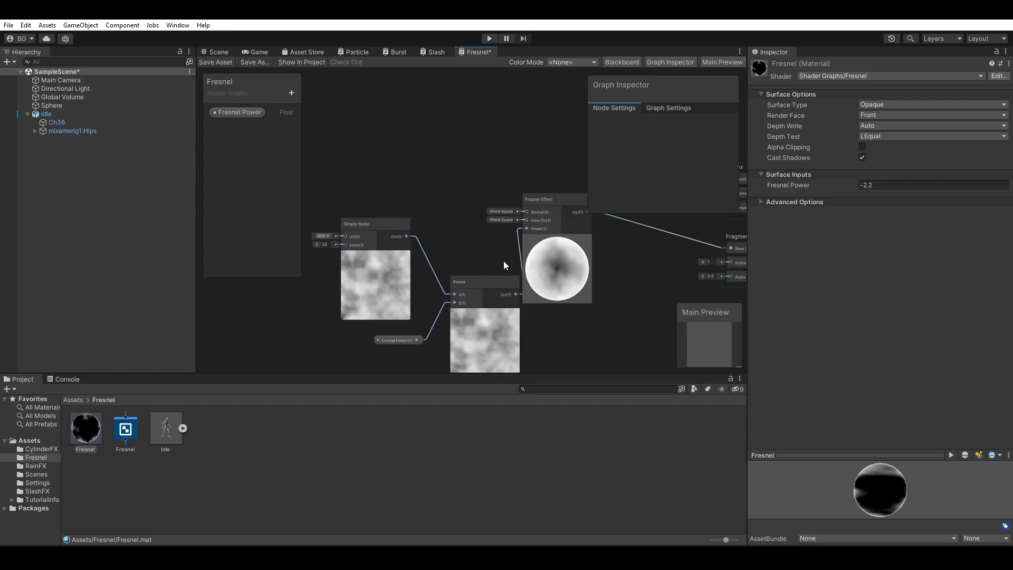
middle_drag(604, 294, 490, 311)
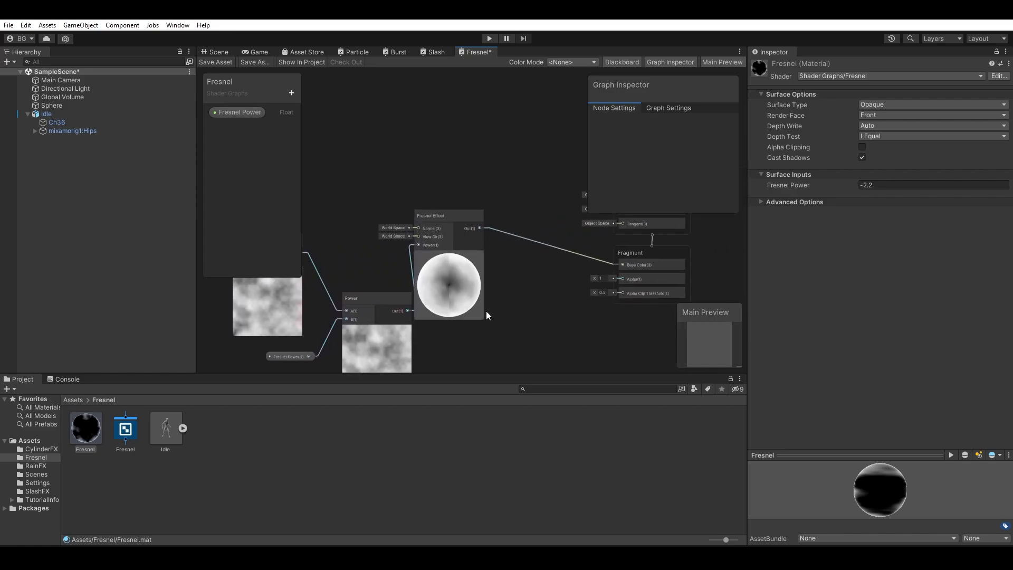
middle_drag(536, 273, 584, 296)
key(space)
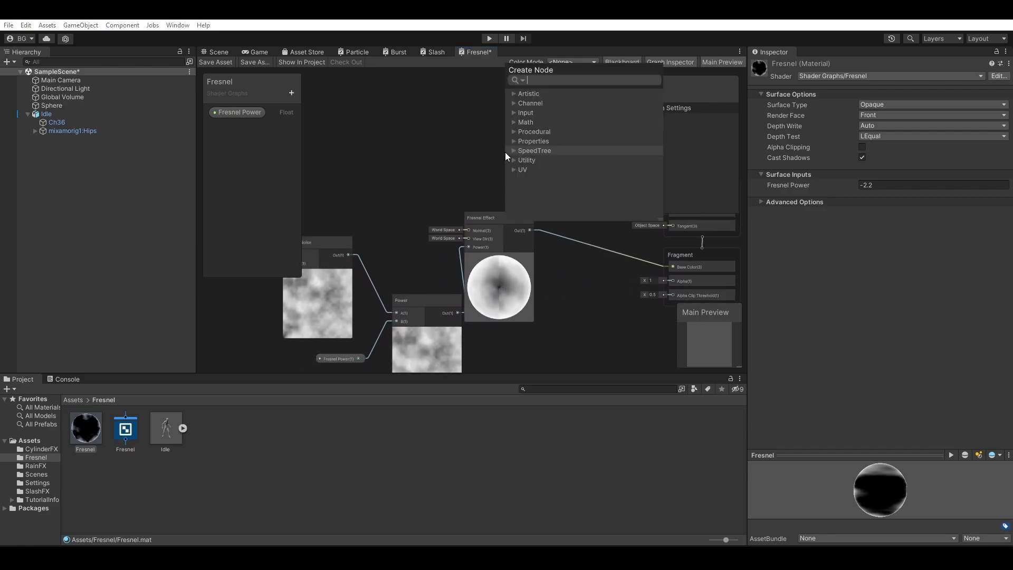
key(Escape)
middle_drag(429, 302, 524, 284)
drag(441, 287, 411, 262)
drag(522, 301, 490, 292)
click(439, 353)
middle_drag(615, 329, 523, 400)
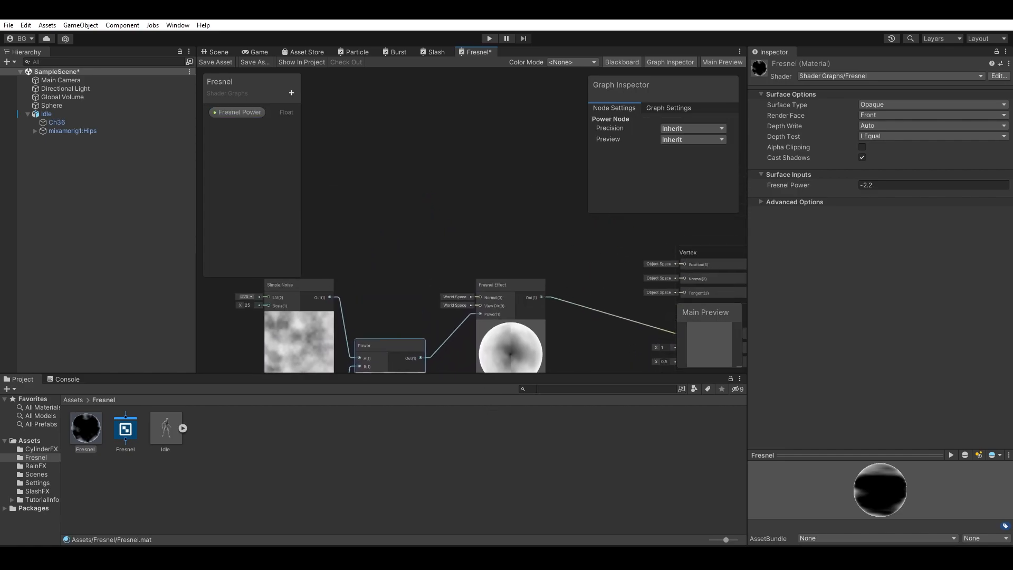
Step: Add a Rounded Rectangle node in the empty area above the Fresnel Effect node
click(481, 180)
key(space)
text(sq)
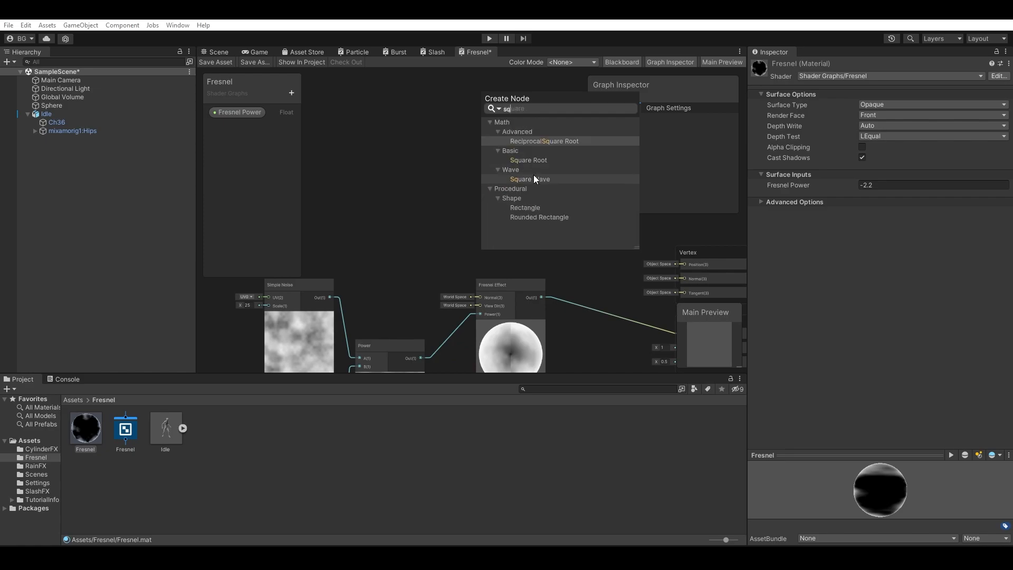
key(BackSpace)
key(BackSpace)
text(round)
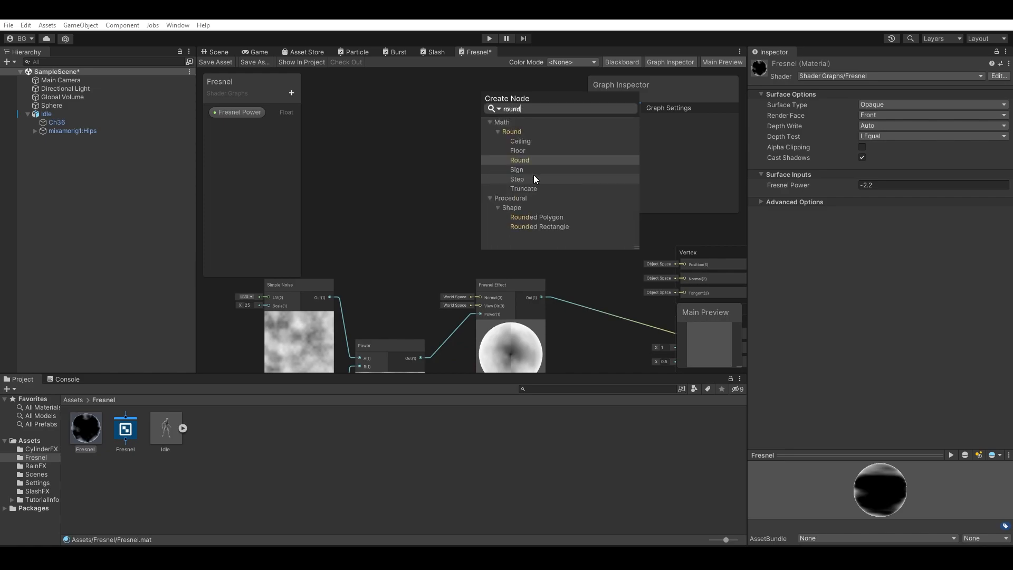
click(538, 227)
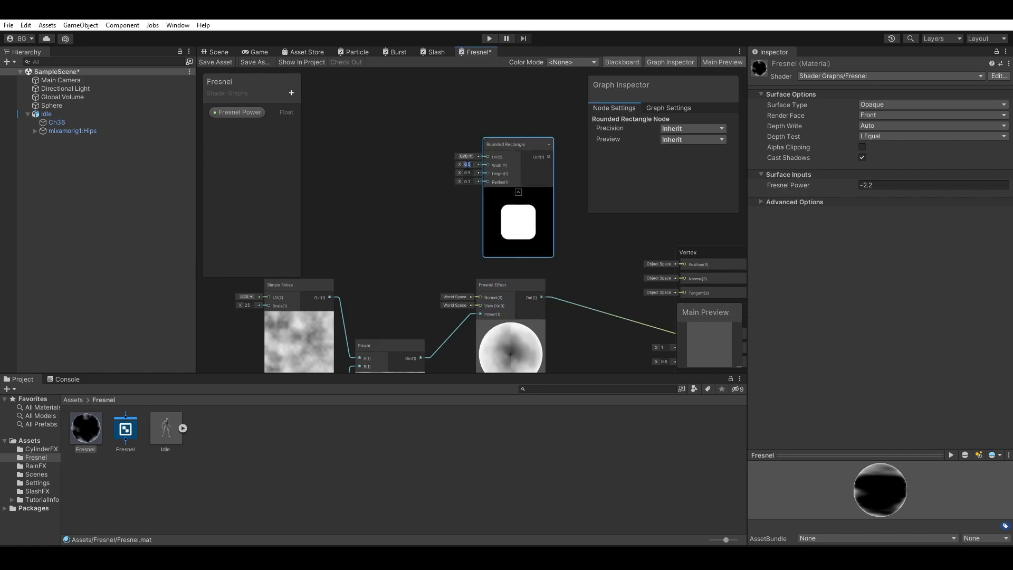
Step: Set the Rounded Rectangle's width and height to 1.1 and radius to 0, and reposition it and the Fresnel Effect node
text(1.)
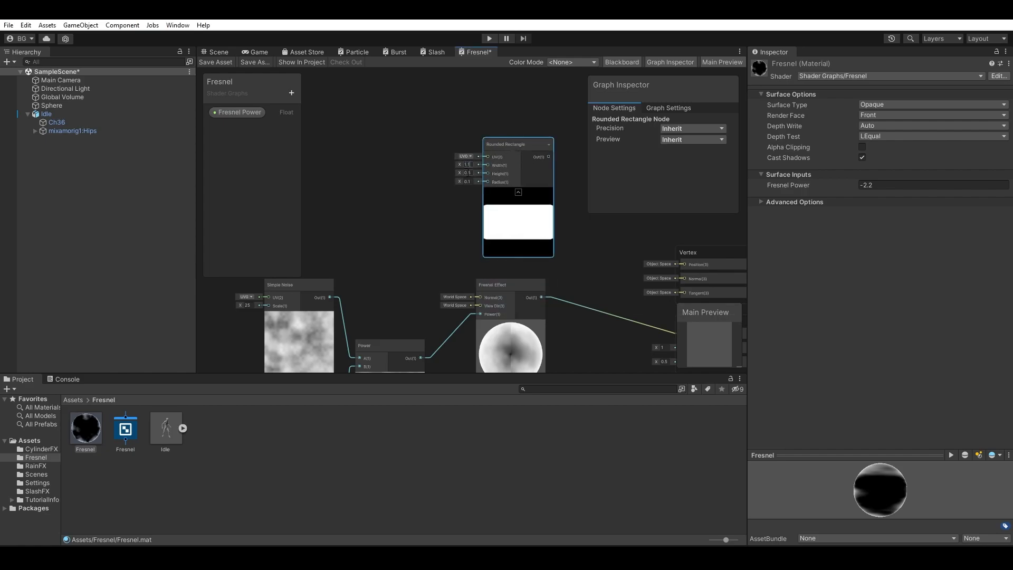
text(1.1)
click(577, 244)
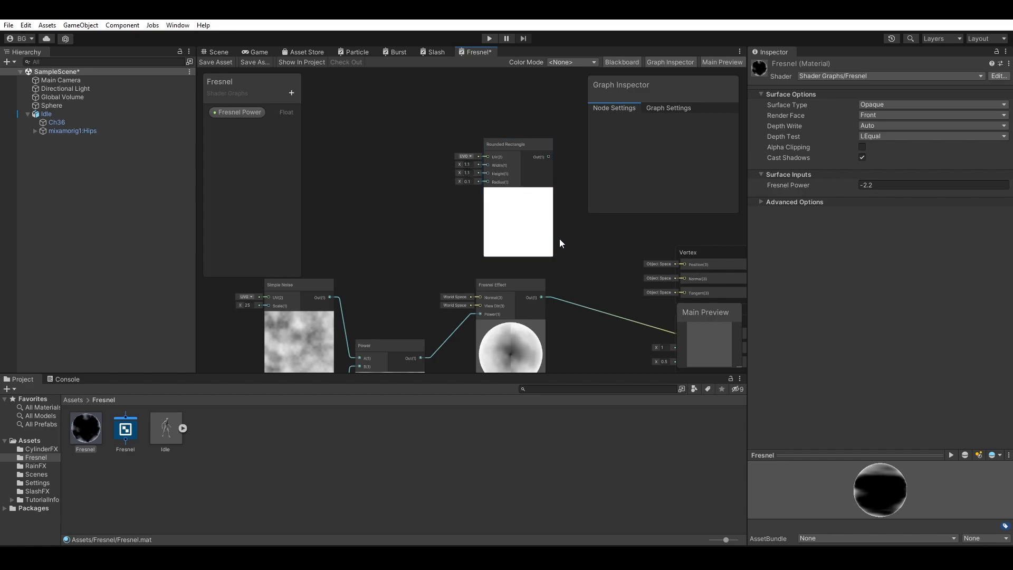
text(1)
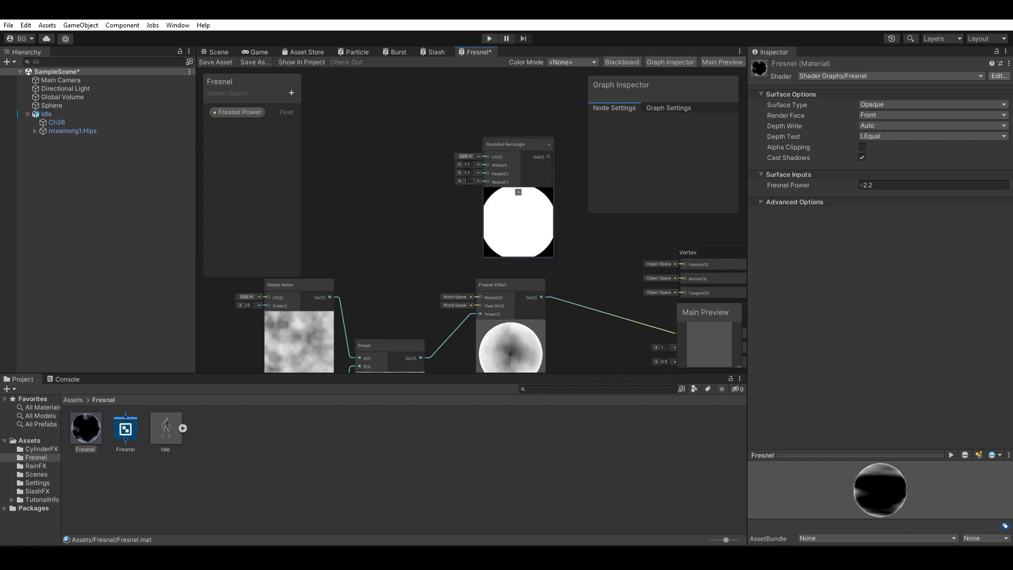
key(BackSpace)
text(0)
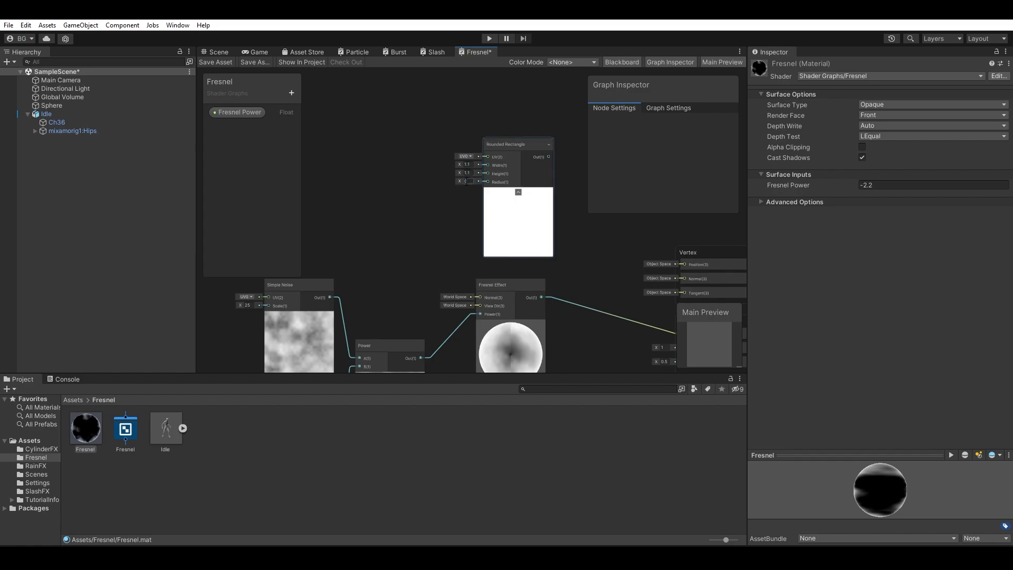
drag(528, 234, 467, 220)
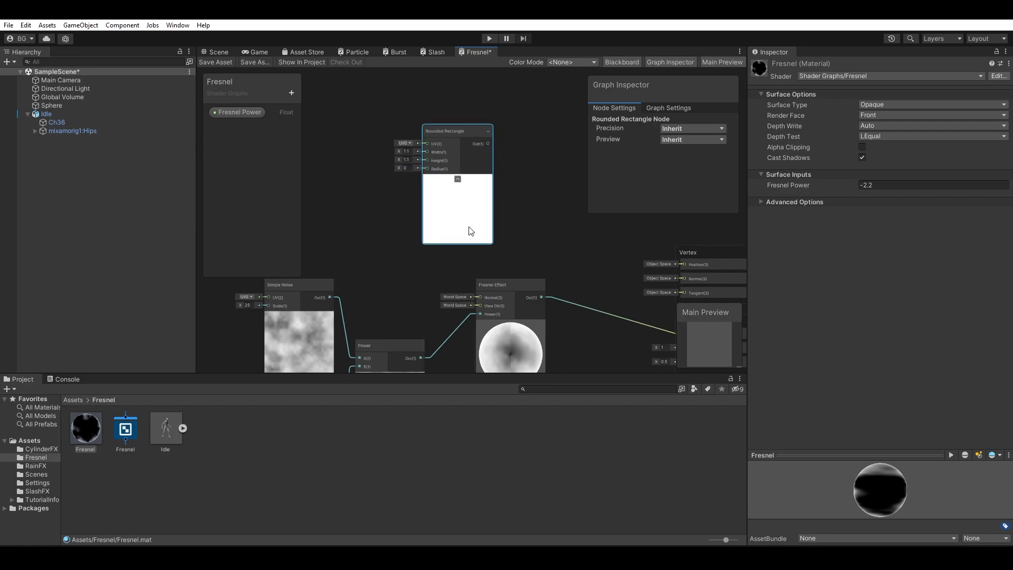
click(528, 258)
drag(501, 287, 476, 280)
Step: Add a Multiply node and a Color node near the Rounded Rectangle node
click(541, 229)
key(space)
text(multiply)
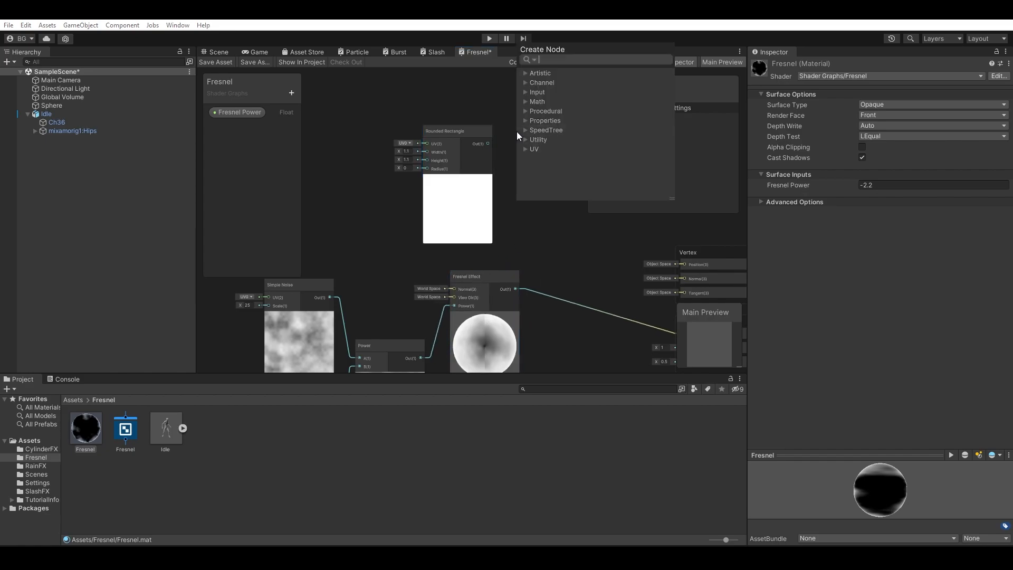
key(Return)
key(space)
text(color)
key(Return)
middle_drag(525, 111, 504, 206)
Step: Set the Color node to red and connect it to the Multiply node's A input, with the Rounded Rectangle's output in B
click(555, 254)
click(568, 274)
drag(539, 239, 460, 150)
click(460, 153)
drag(486, 200, 538, 203)
click(577, 150)
drag(494, 146, 511, 257)
Step: Add a second Multiply node and a second Color node below the Fresnel Effect node
middle_drag(560, 319, 547, 214)
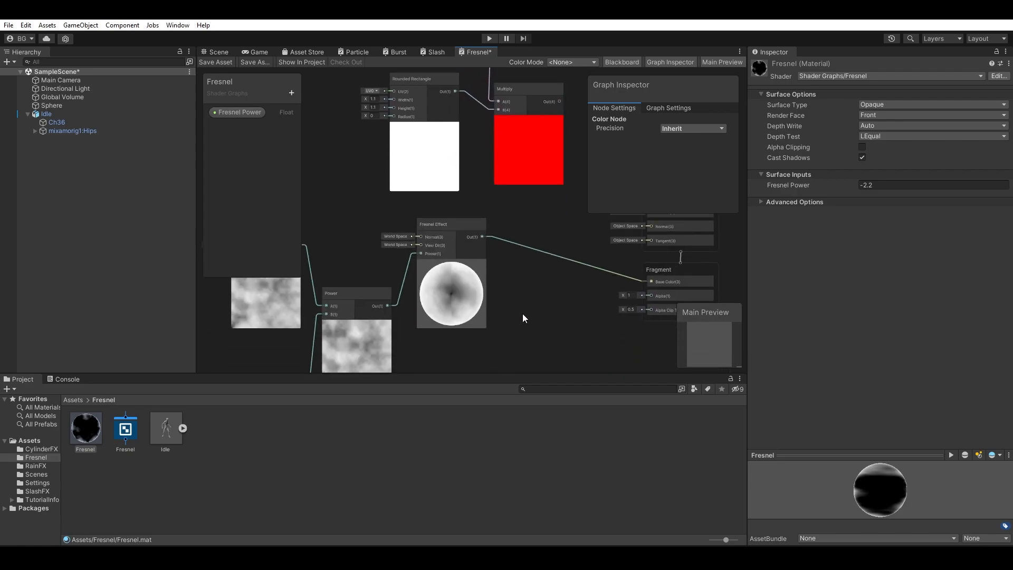
click(523, 314)
key(space)
text(multiply)
key(Return)
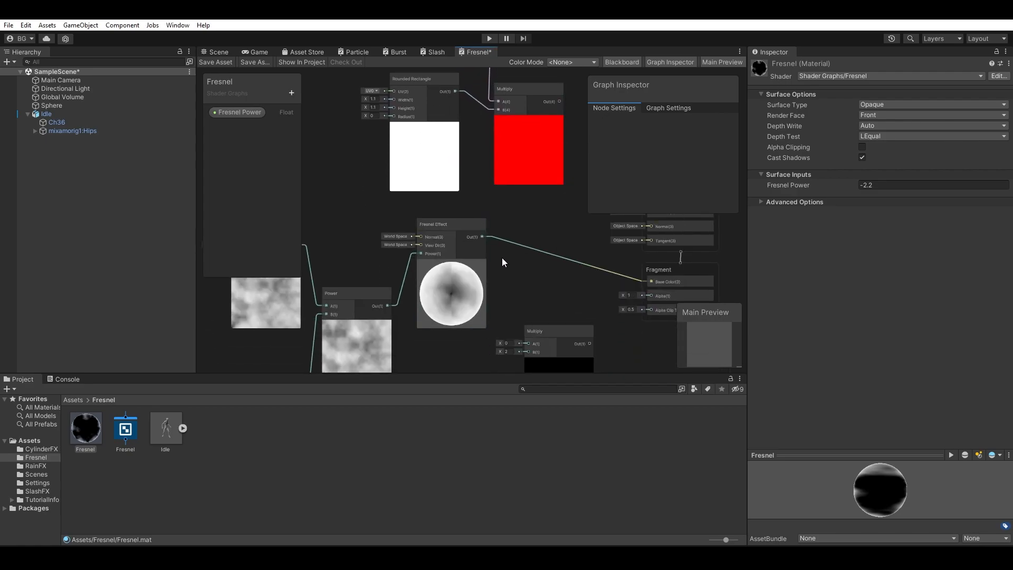
key(space)
text(col)
key(Return)
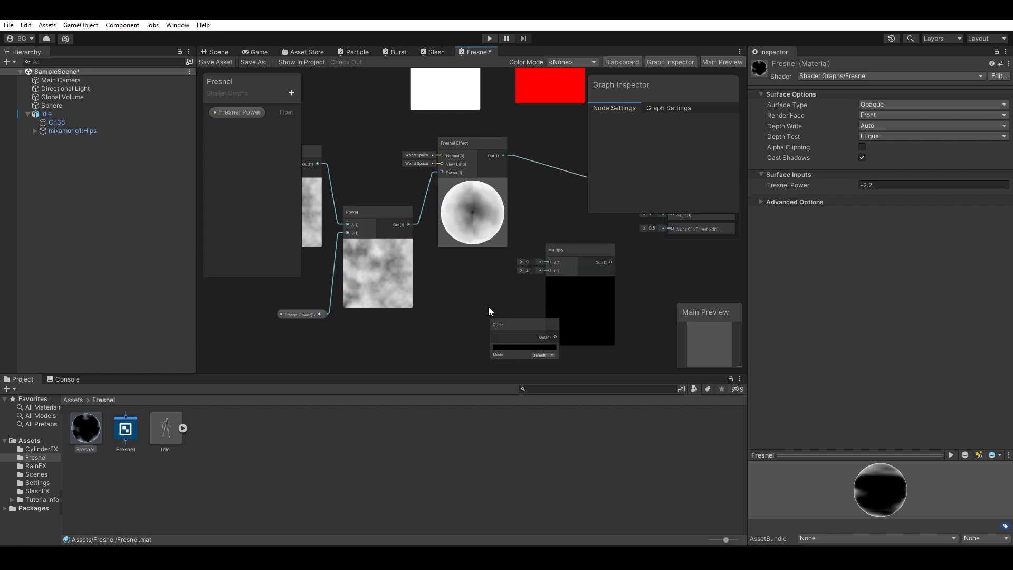
Step: Set the lower Color node to an HDR blue and multiply it with the Fresnel Effect output in the lower Multiply node
click(516, 322)
drag(517, 322, 487, 282)
click(491, 305)
drag(509, 347, 509, 391)
click(585, 321)
click(625, 278)
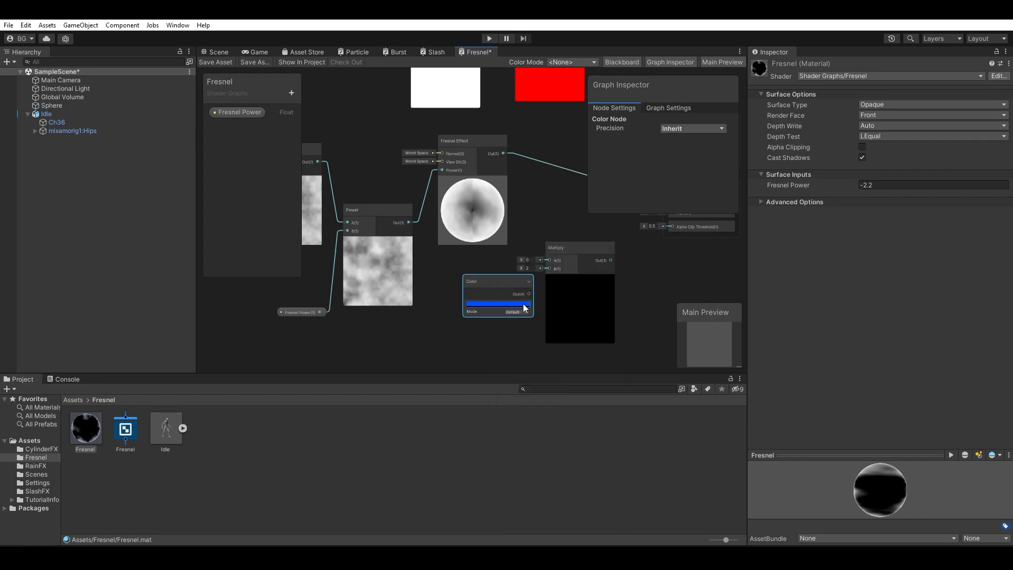
click(529, 333)
drag(528, 294, 551, 260)
key(a)
Step: Sum the red and blue Multiply outputs in a new Add node and feed its result into the Fragment's Base Color
click(499, 255)
key(space)
text(add)
click(540, 137)
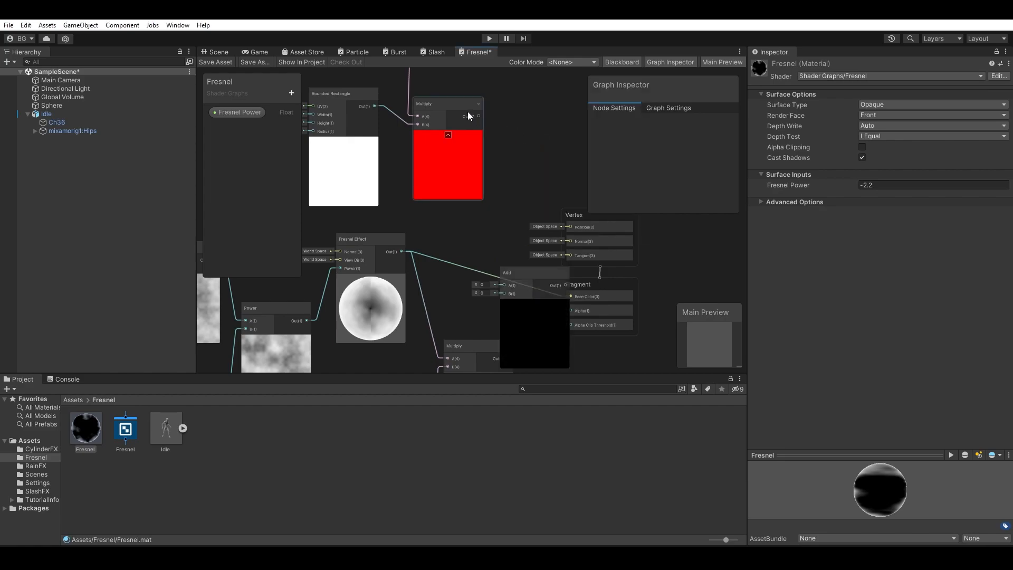
drag(506, 284, 506, 285)
drag(515, 277, 505, 226)
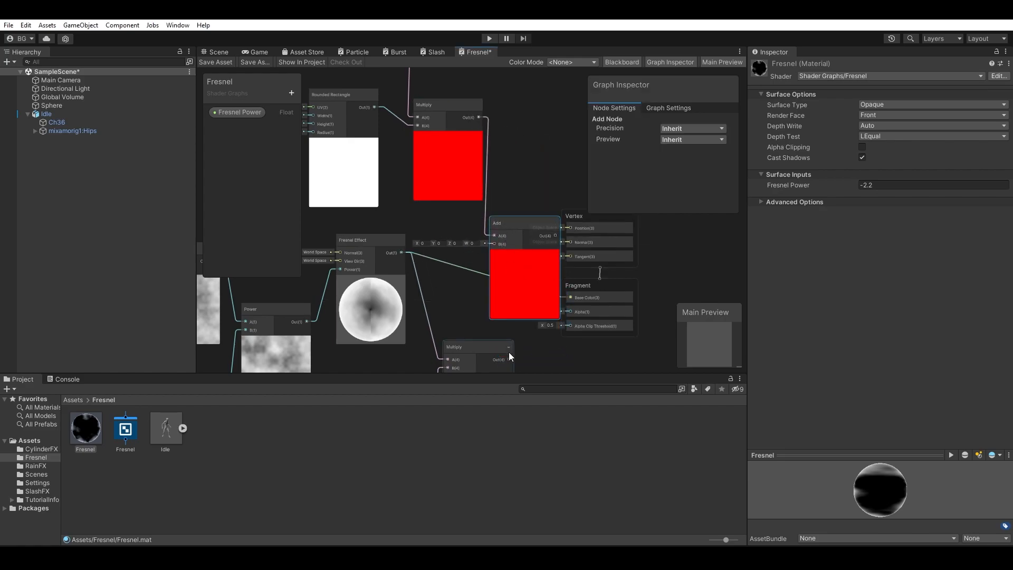
drag(509, 359, 499, 289)
middle_drag(488, 295, 497, 268)
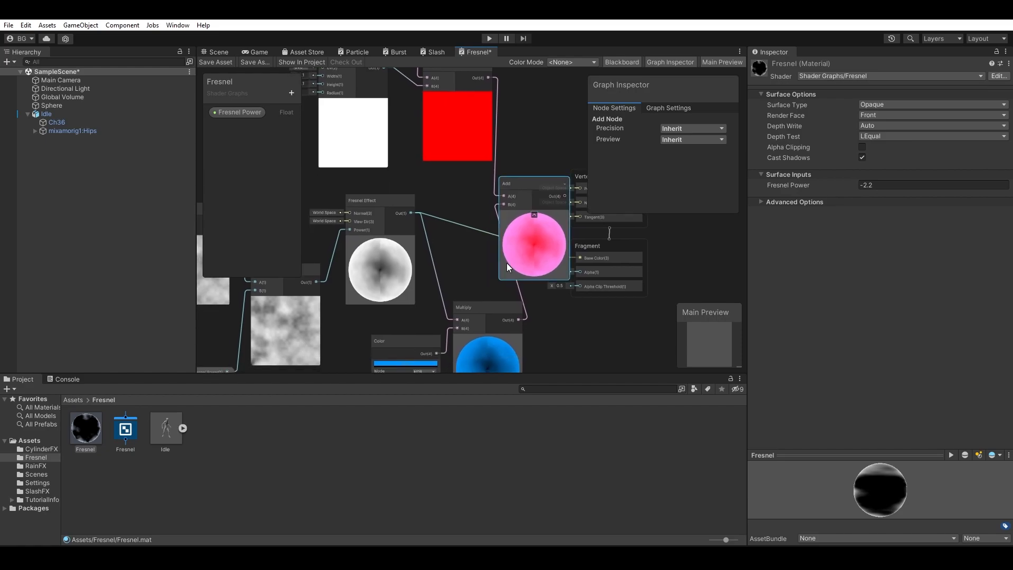
drag(548, 224, 514, 234)
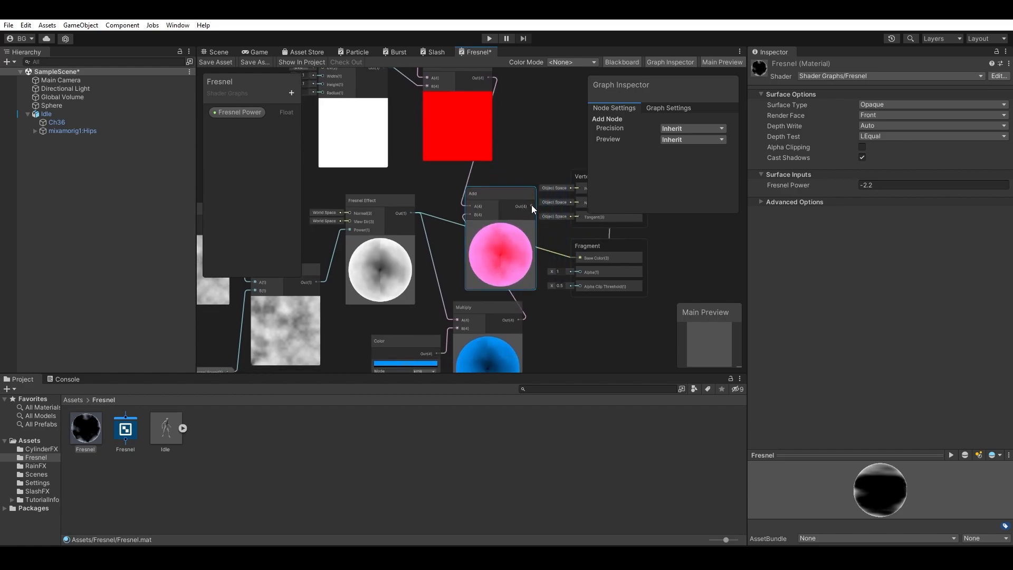
Step: Return to the scene and set the material's Fresnel Power to -0.4 while examining the colored rim on the sphere and character
click(214, 49)
alt+drag(454, 296, 511, 289)
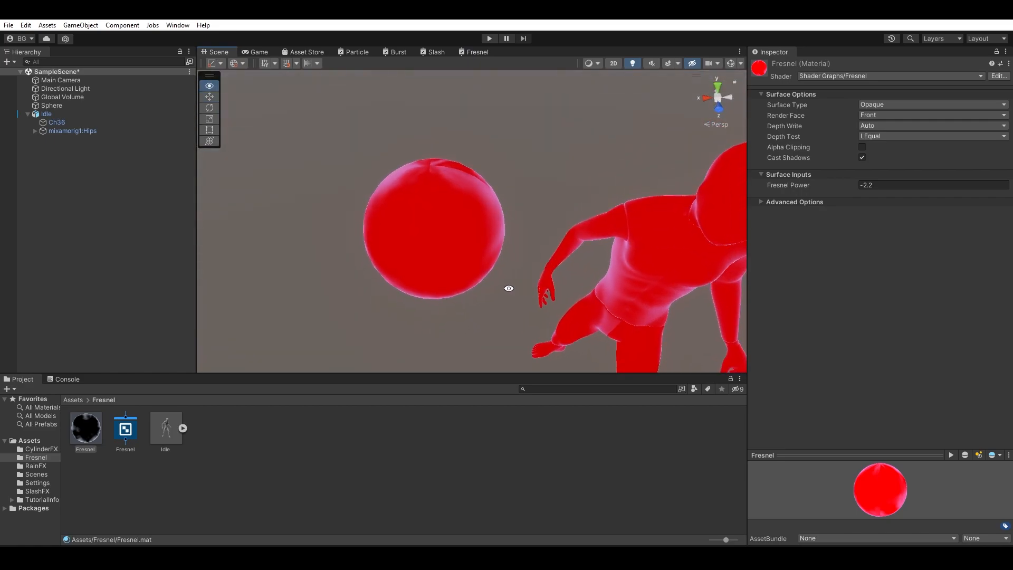
alt+drag(491, 219, 463, 233)
drag(834, 191, 859, 184)
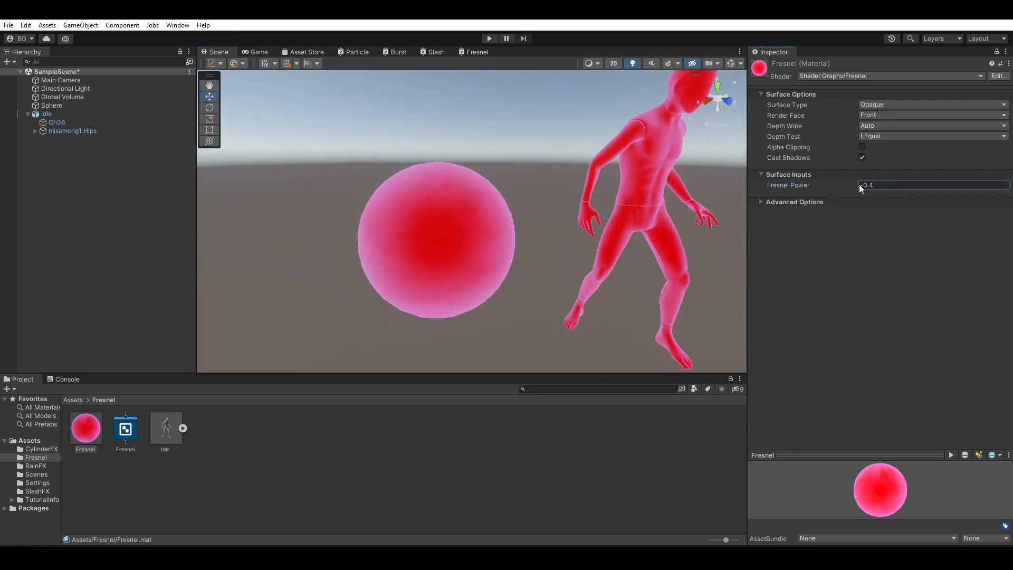
alt+drag(386, 232, 446, 207)
alt+drag(505, 193, 481, 222)
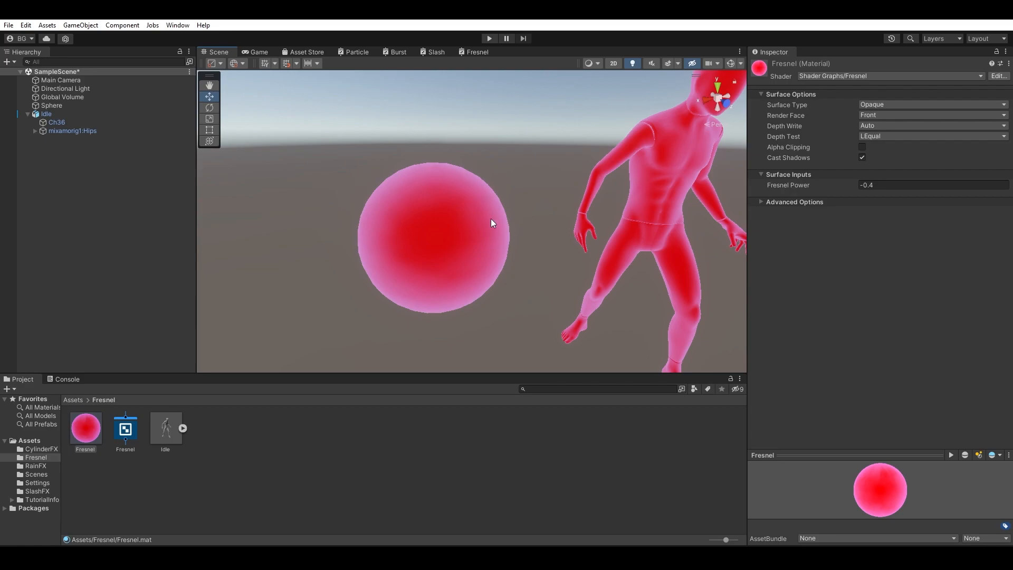
alt+drag(534, 232, 482, 68)
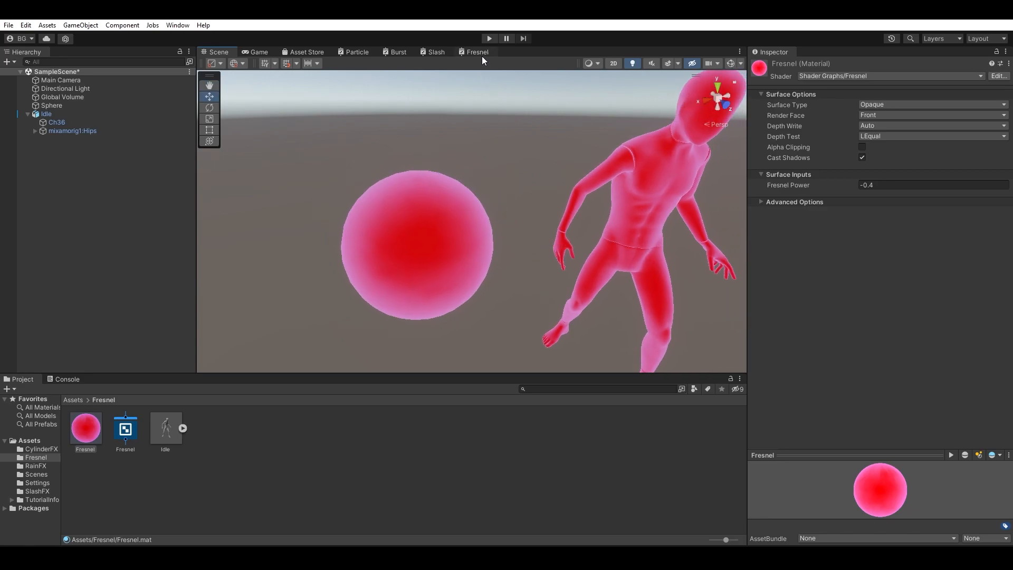
Step: Reopen the Fresnel graph and select the Add node
click(483, 56)
middle_drag(546, 271, 588, 259)
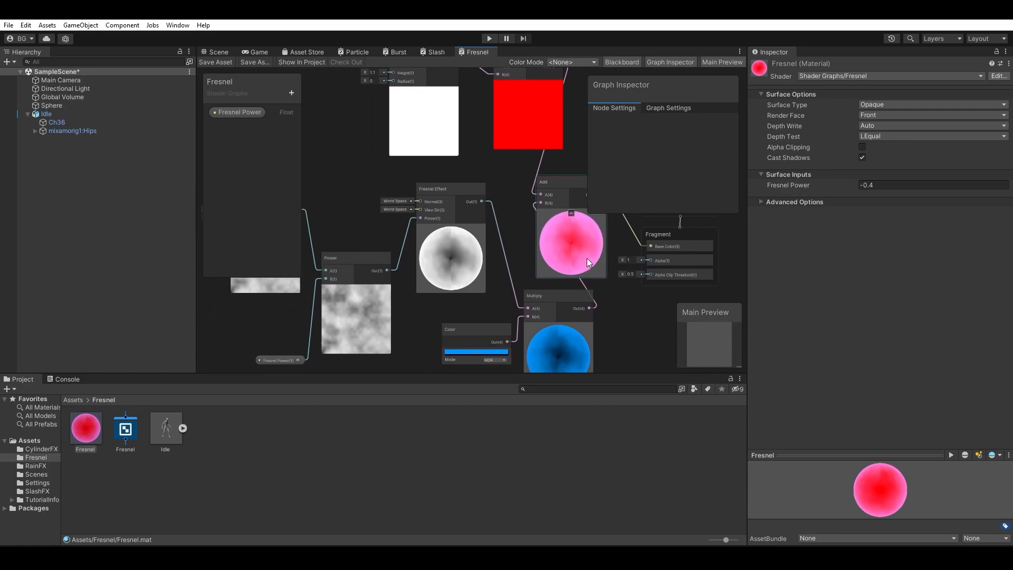
click(587, 258)
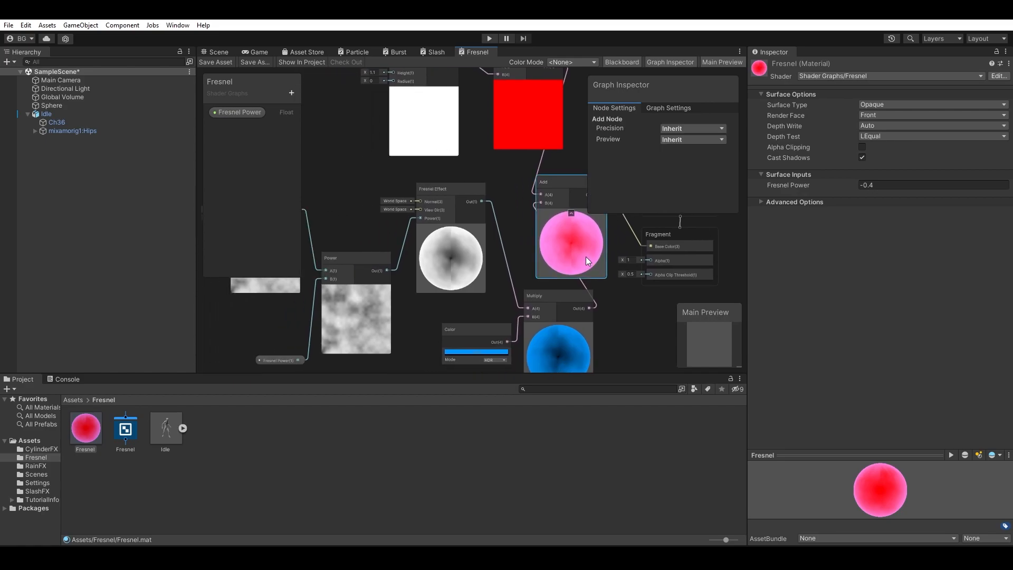
Step: Delete the Add node and both the red and blue Multiply nodes from the graph
key(Delete)
click(579, 325)
key(Delete)
middle_drag(551, 226, 518, 311)
click(538, 176)
key(Delete)
click(496, 321)
click(500, 267)
click(519, 240)
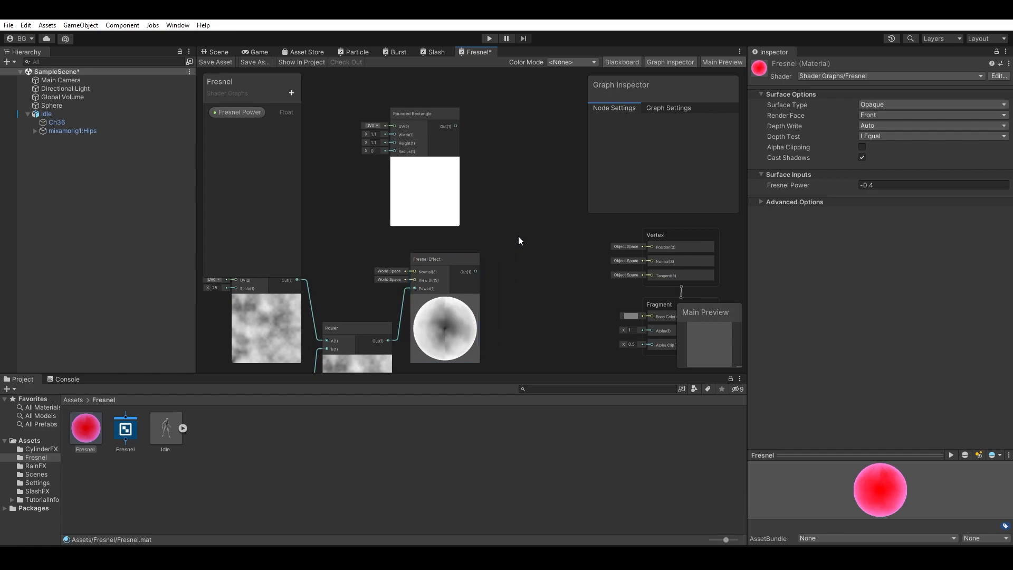
Step: Create a Subtract node and place it between the Fresnel Effect node and the Fragment block
key(space)
text(sub)
key(Return)
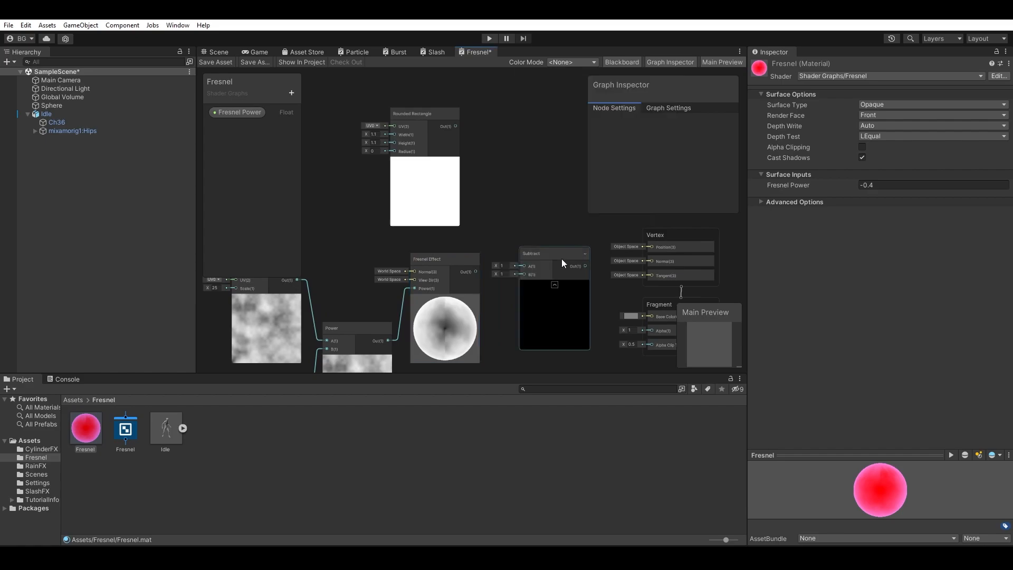
drag(562, 263, 546, 224)
click(489, 275)
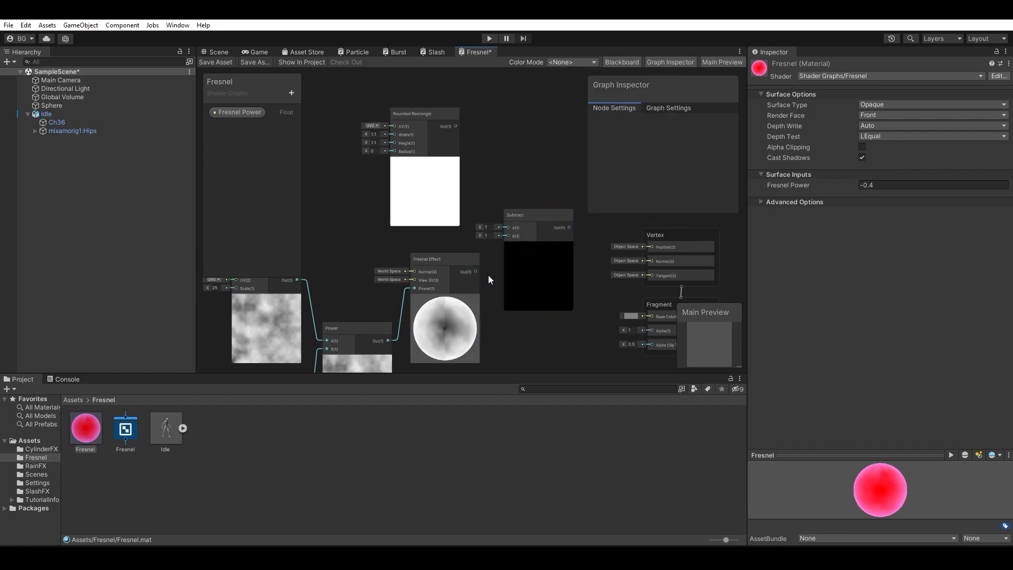
Step: Subtract the Fresnel Effect output from the Rounded Rectangle output and move the Subtract node up beside the Rounded Rectangle
drag(455, 126, 502, 221)
drag(477, 271, 508, 236)
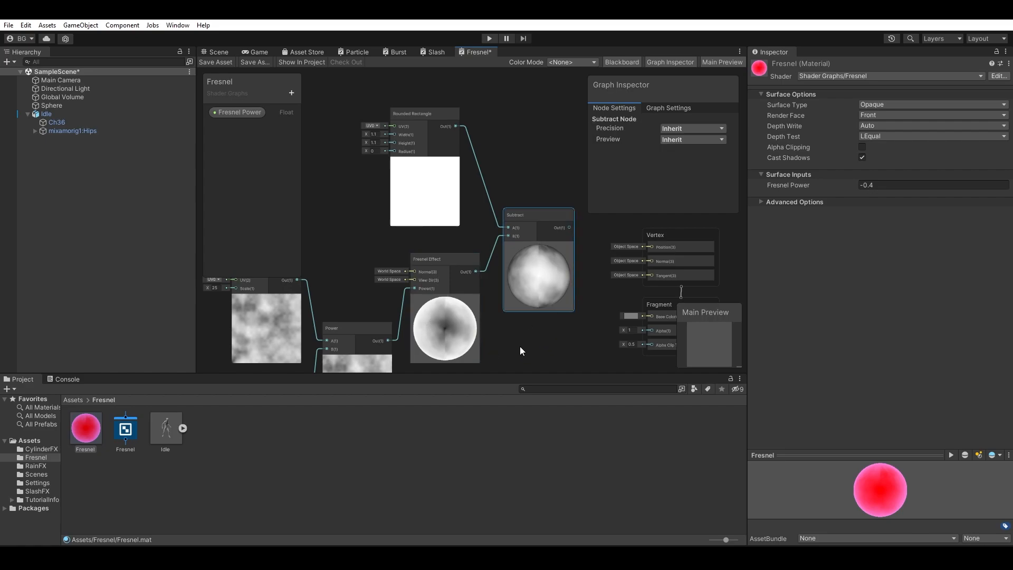
click(551, 277)
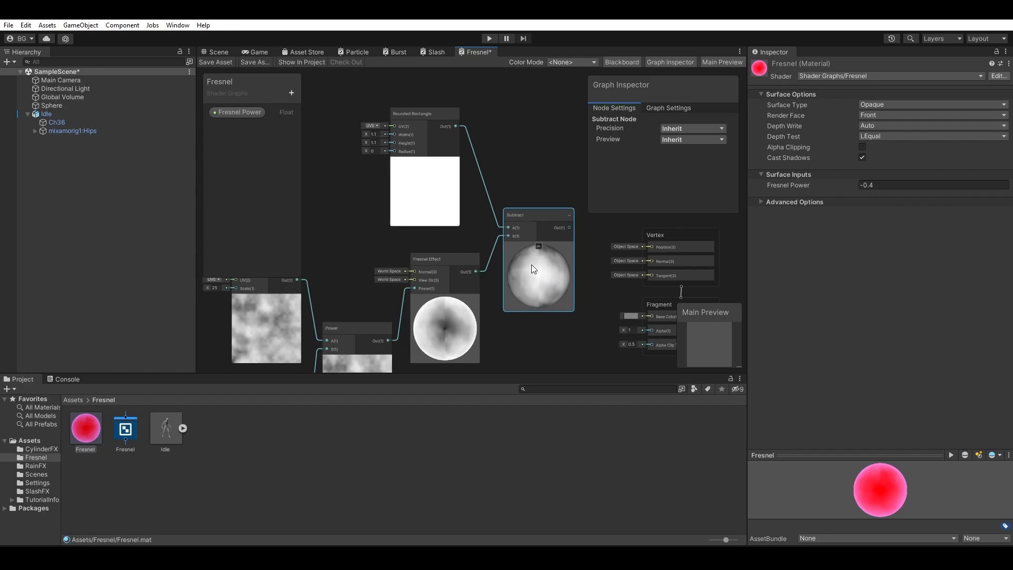
middle_drag(544, 316, 535, 278)
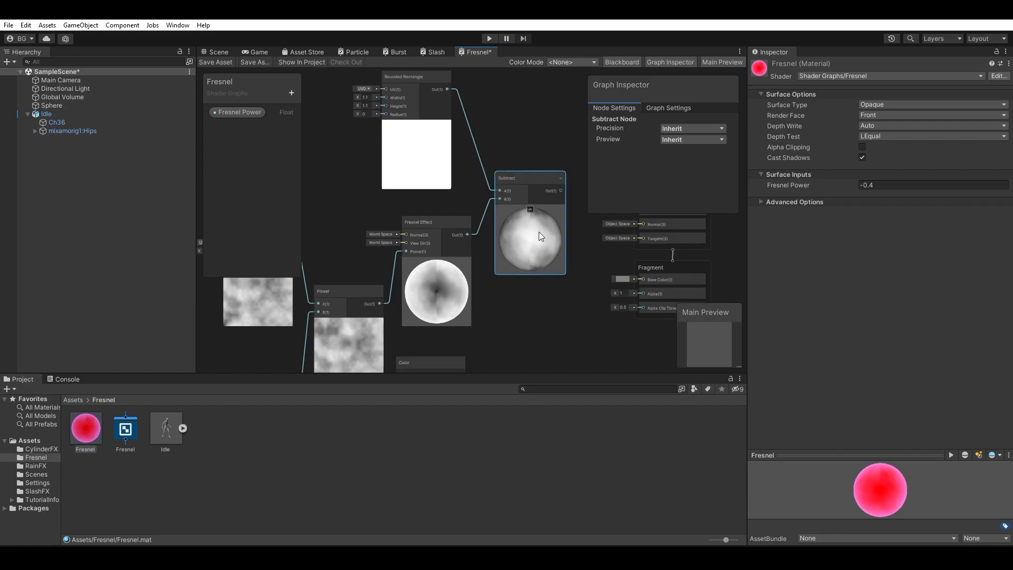
middle_drag(532, 277, 543, 269)
click(535, 279)
drag(533, 232, 521, 165)
middle_drag(530, 202, 520, 349)
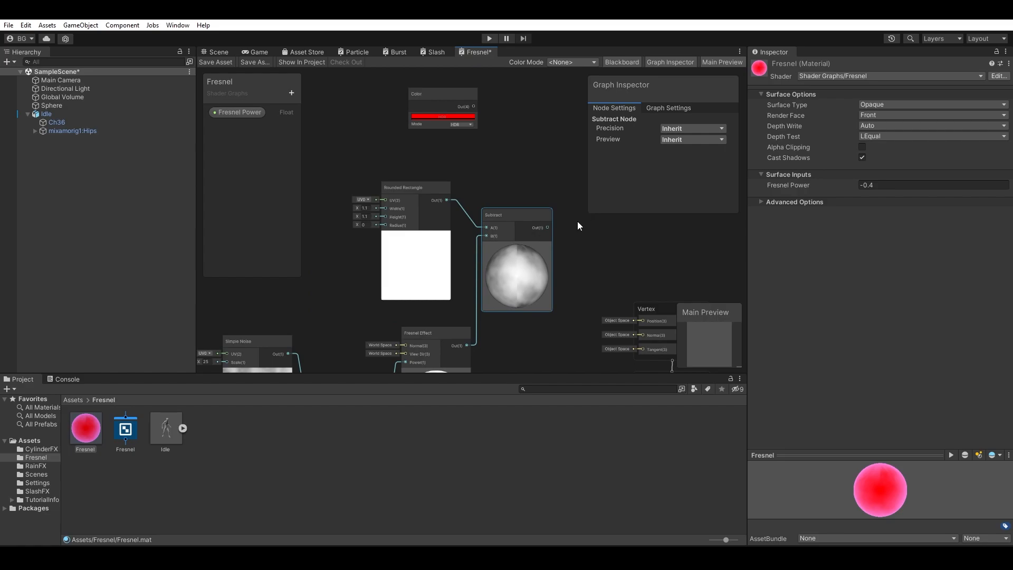
Step: Create a Multiply node that multiplies the red Color (A) by the Subtract output (B)
middle_drag(578, 225, 525, 266)
key(space)
text(mul)
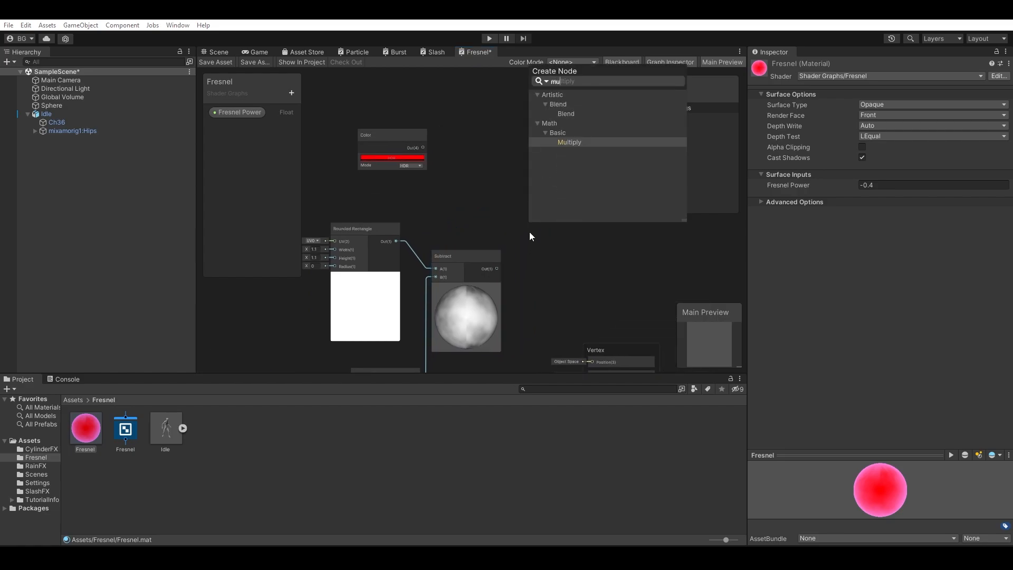
click(566, 141)
drag(549, 260, 541, 195)
drag(499, 268, 520, 200)
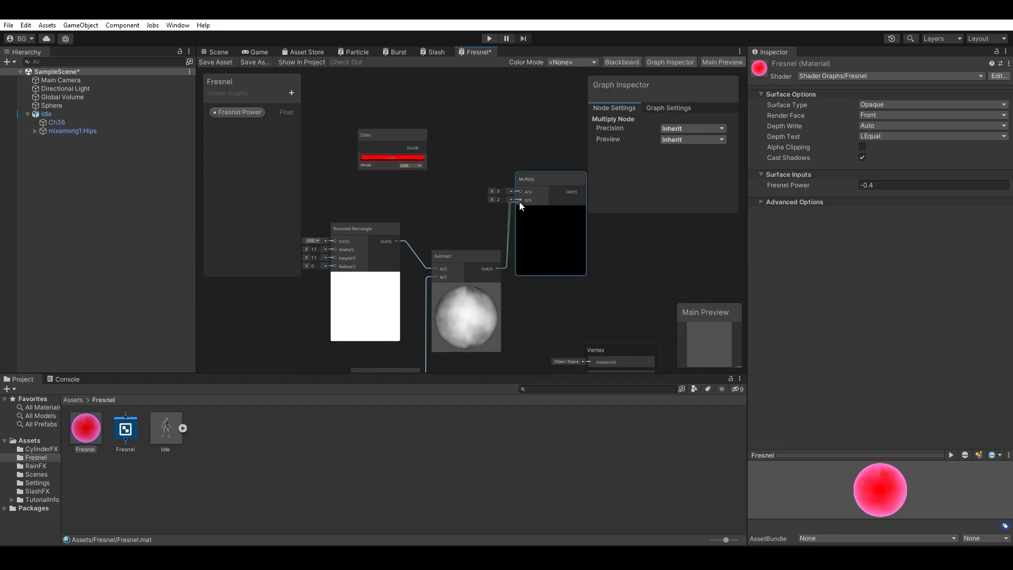
drag(422, 147, 520, 191)
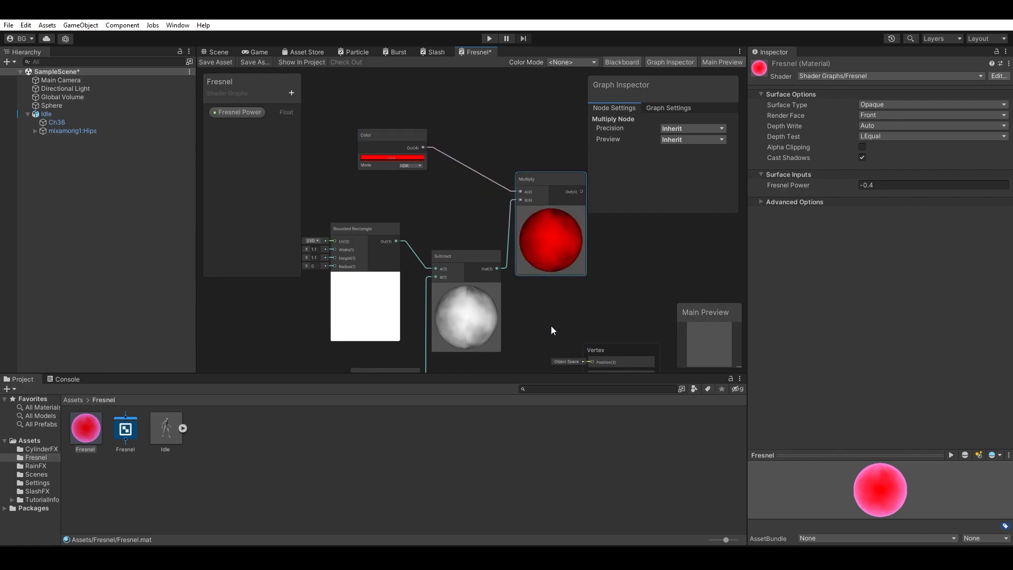
Step: Create a second Multiply node that multiplies the Fresnel Effect output (A) by the blue Color (B)
middle_drag(545, 317, 546, 210)
click(480, 305)
middle_drag(480, 305, 492, 258)
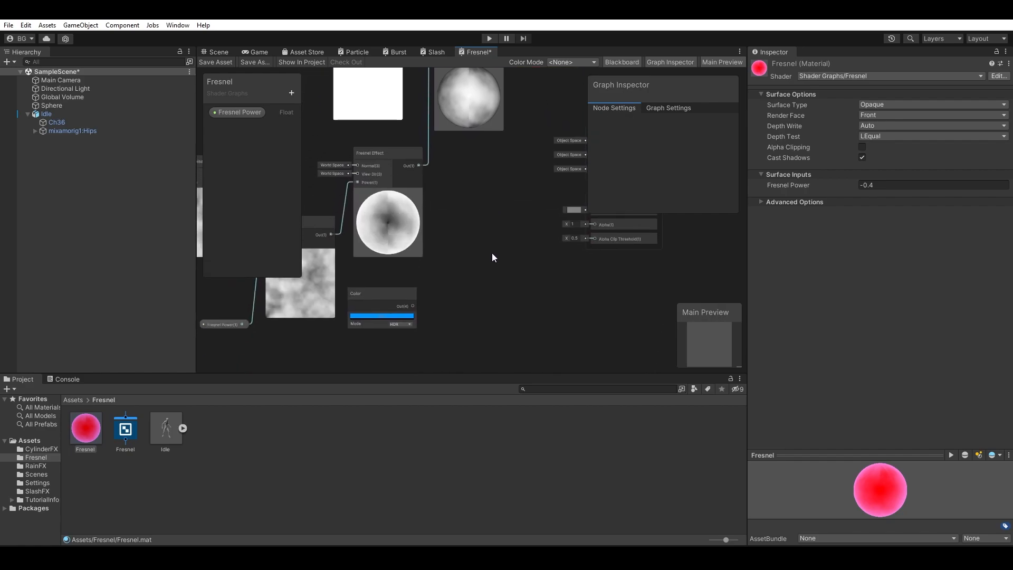
key(space)
text(multiply)
click(529, 165)
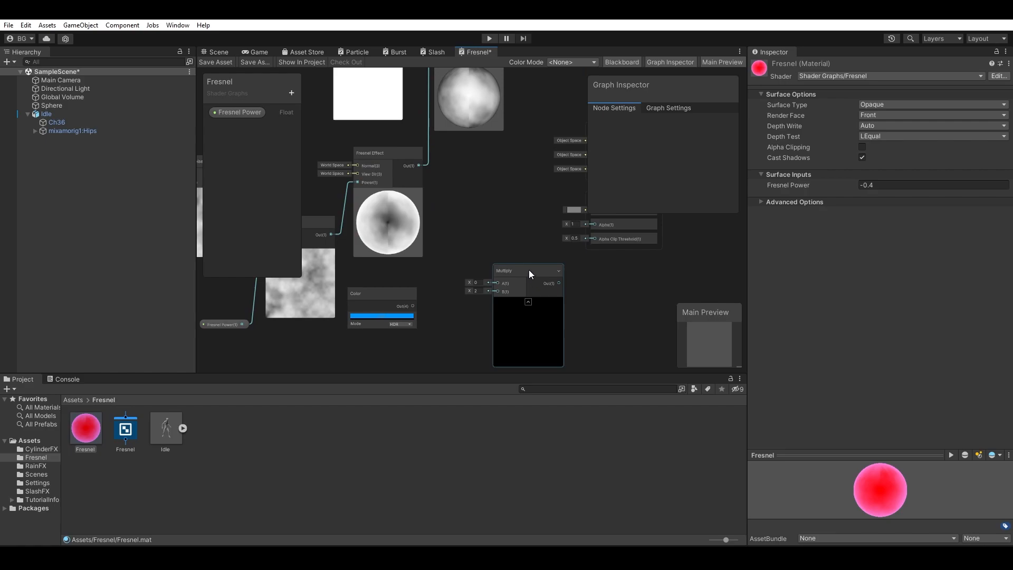
drag(529, 270, 495, 205)
drag(419, 165, 465, 218)
drag(413, 306, 465, 226)
Step: Sum the red and blue Multiply outputs in a new Add node and connect its output to the Fragment's Base Color
middle_drag(538, 164, 498, 248)
key(space)
text(add)
click(525, 132)
middle_drag(555, 72, 548, 105)
drag(549, 102, 496, 313)
middle_drag(466, 334, 468, 254)
drag(468, 254, 499, 242)
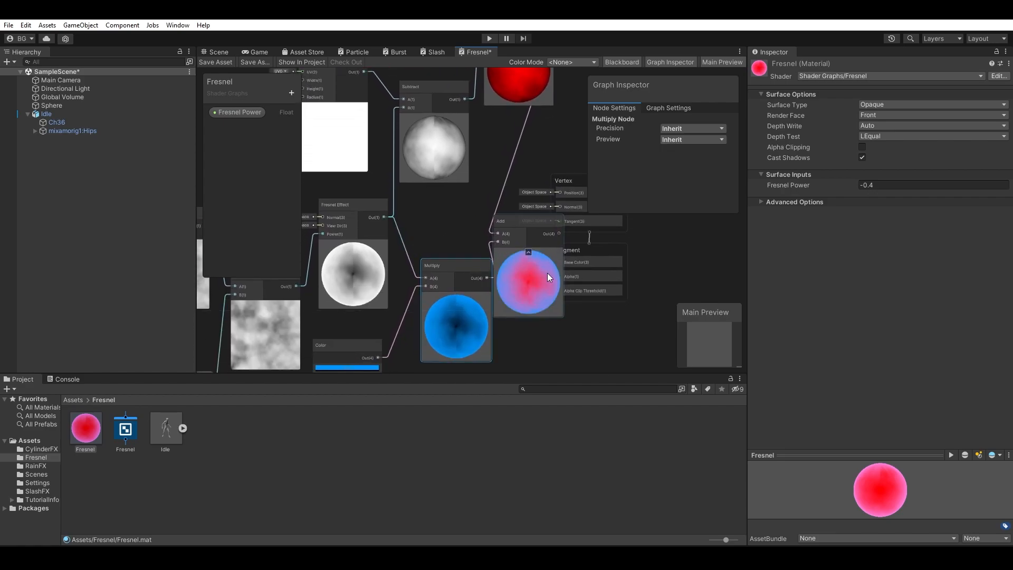
drag(530, 246, 508, 200)
drag(445, 274, 423, 274)
drag(536, 201, 560, 263)
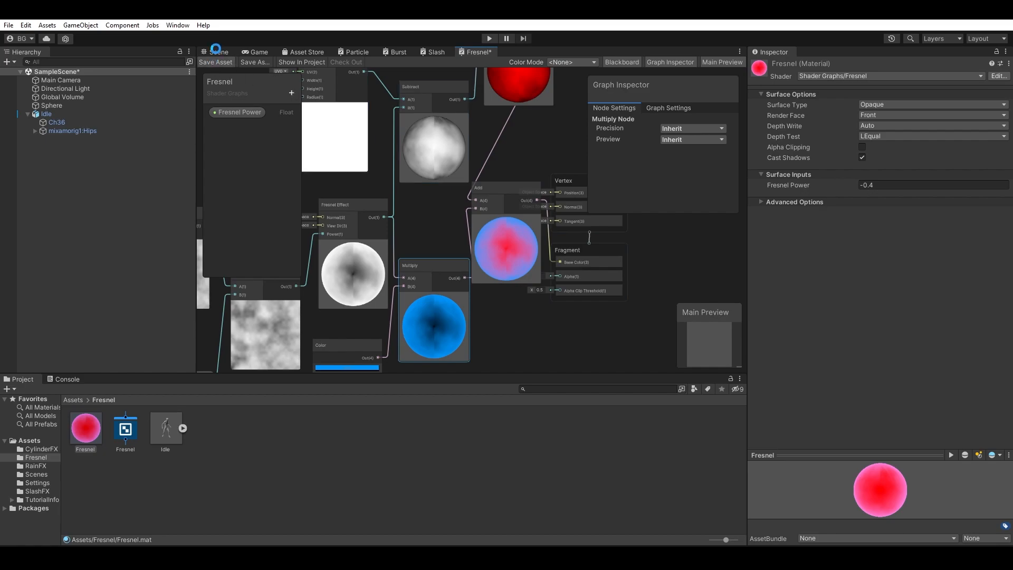
Step: Return to the scene with the updated shader and set the material's Fresnel Power to -0.77
click(216, 50)
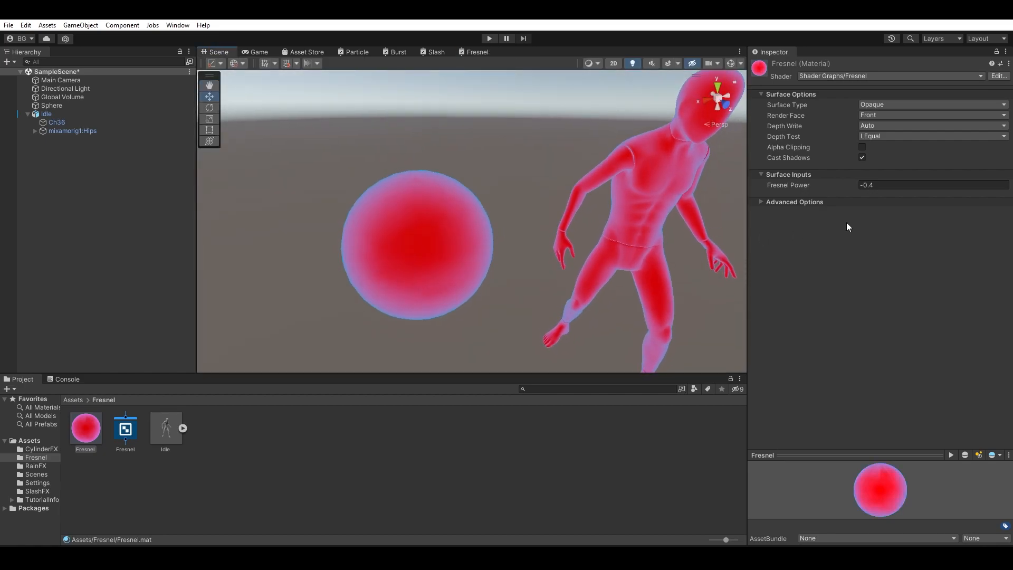
mouse_move(828, 186)
mouse_down()
mouse_move(814, 188)
mouse_move(855, 188)
mouse_move(837, 188)
mouse_up()
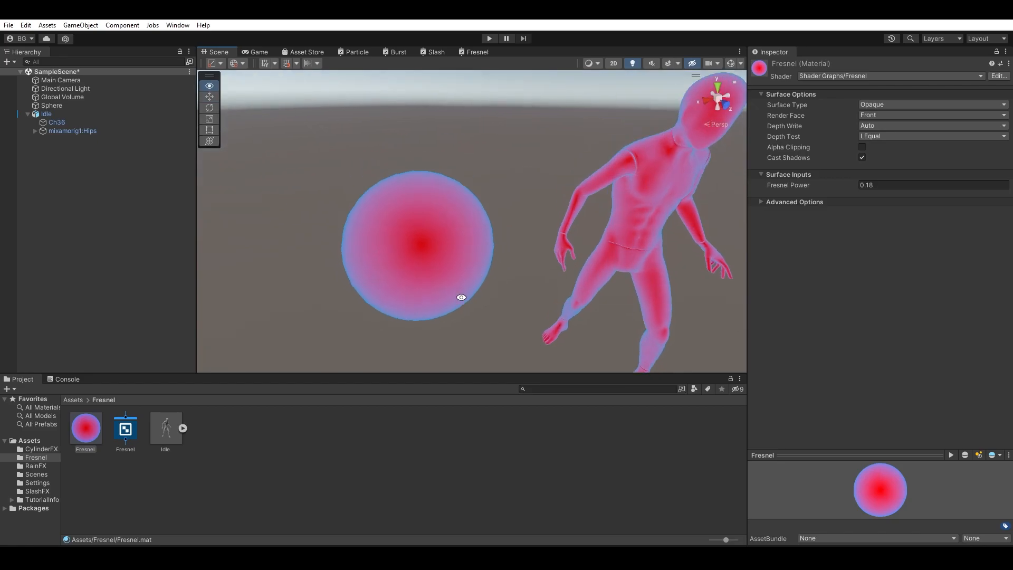
drag(846, 184, 823, 184)
Step: Reopen the Fresnel graph and spread the Simple Noise, Power and Fresnel Power nodes away from the Fresnel Effect node
click(478, 52)
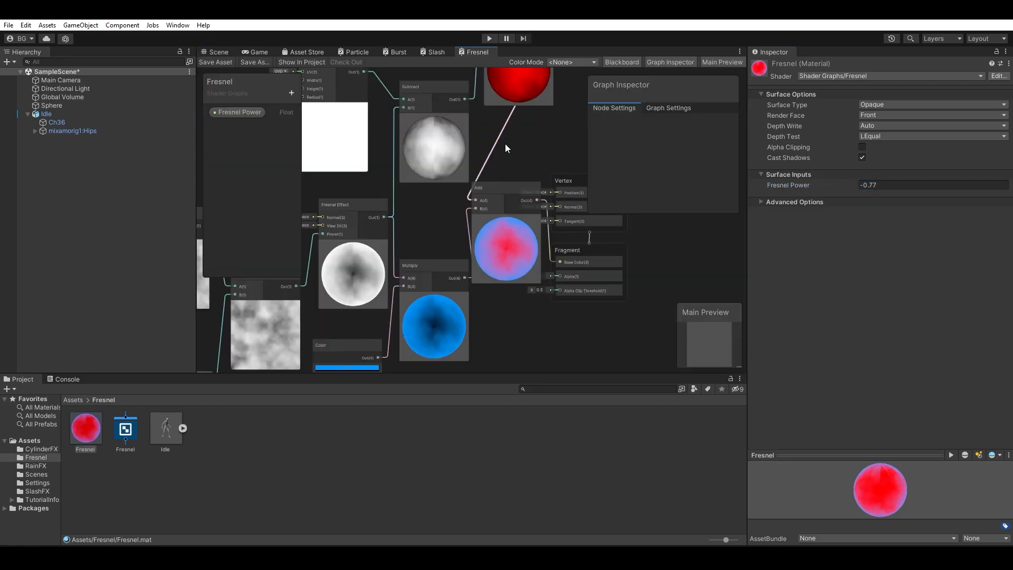
middle_drag(492, 258, 587, 262)
scroll(571, 296, down, 3)
drag(415, 254, 351, 242)
drag(465, 277, 414, 250)
drag(409, 330, 335, 299)
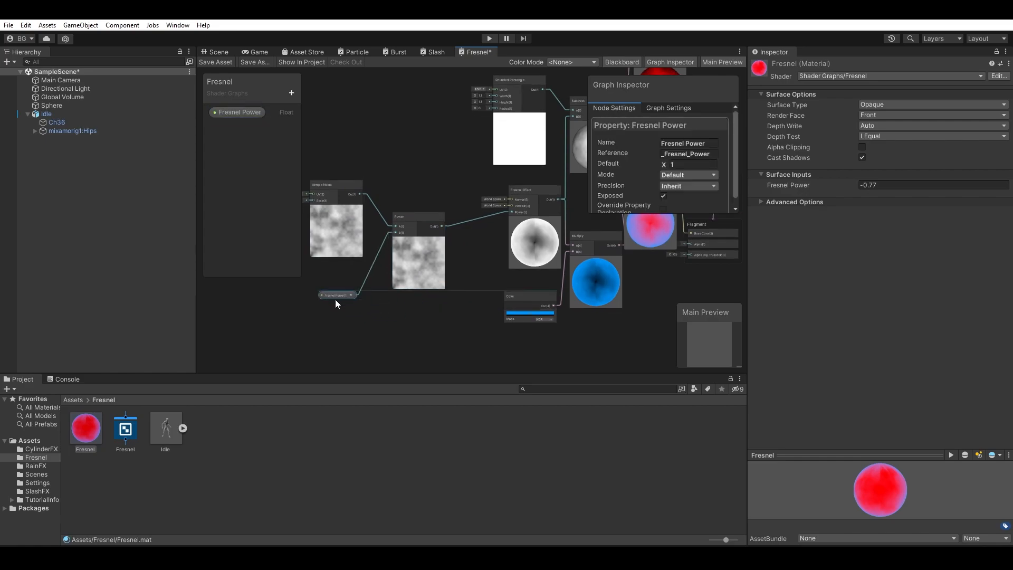
drag(511, 273, 486, 264)
Step: Convert the red Color node to a property and rename it Base Color
middle_drag(530, 273, 446, 344)
right_click(455, 80)
mouse_move(558, 196)
click(612, 217)
right_click(218, 127)
click(257, 147)
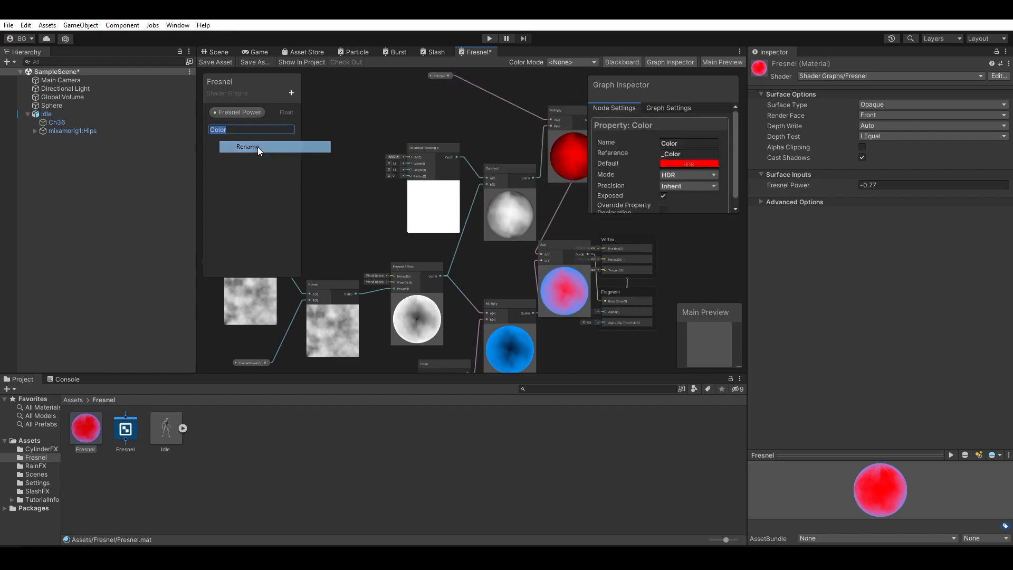
text(Base Color)
key(Return)
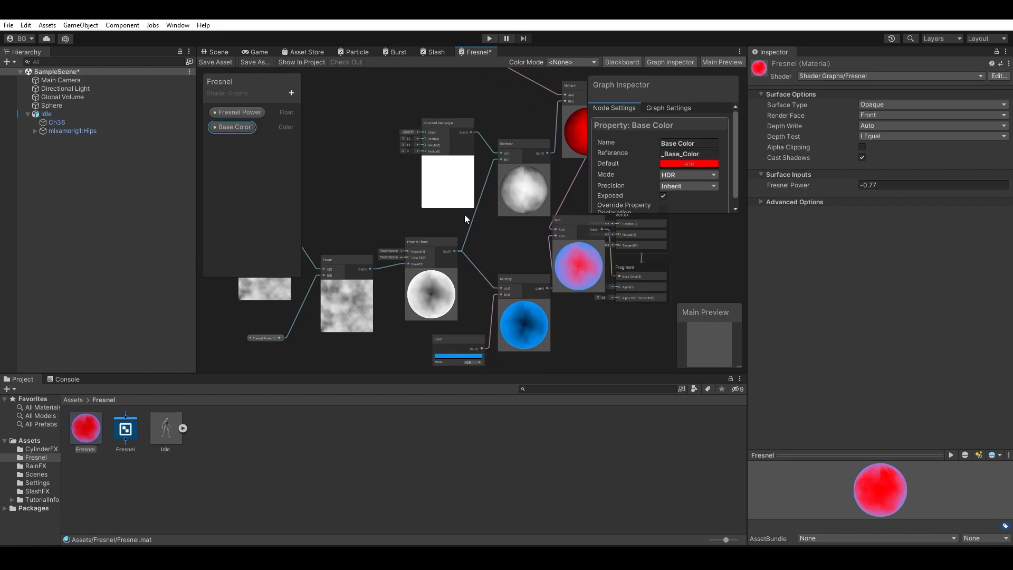
Step: Convert the blue Color node to a property and rename it Fresnel Color
right_click(479, 257)
mouse_move(550, 372)
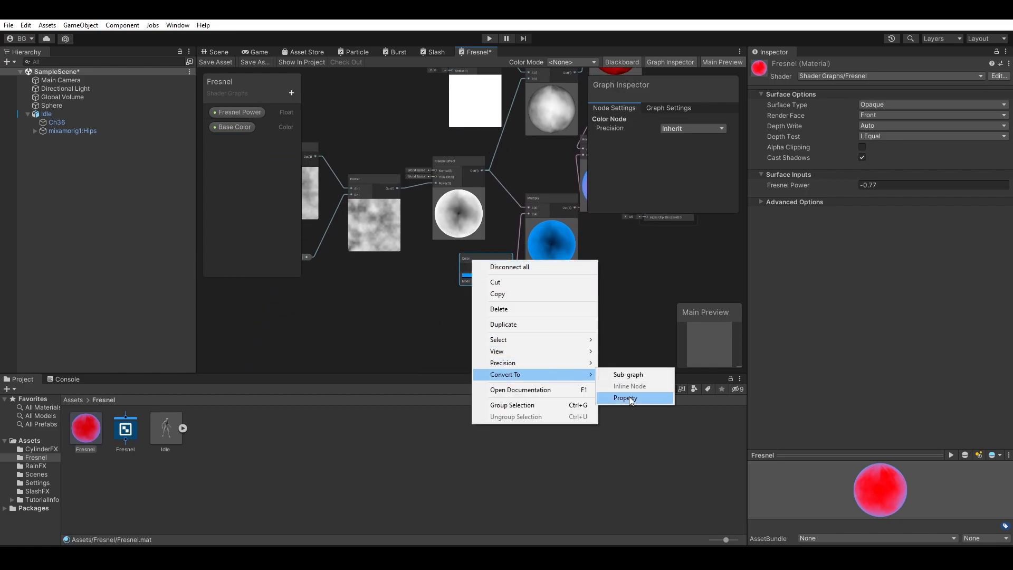
click(625, 398)
right_click(232, 141)
click(248, 154)
text(Fresnel Color)
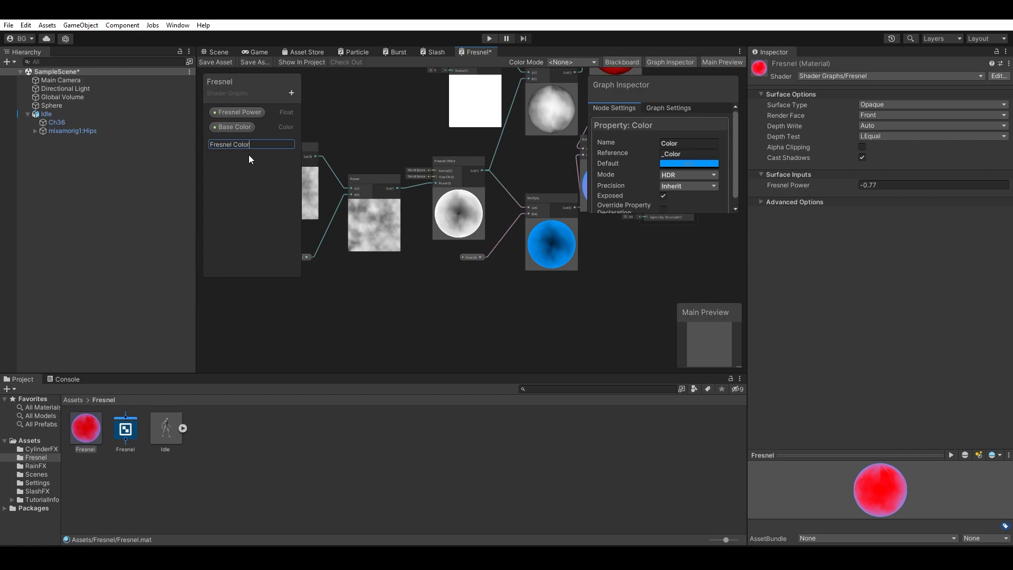
key(Return)
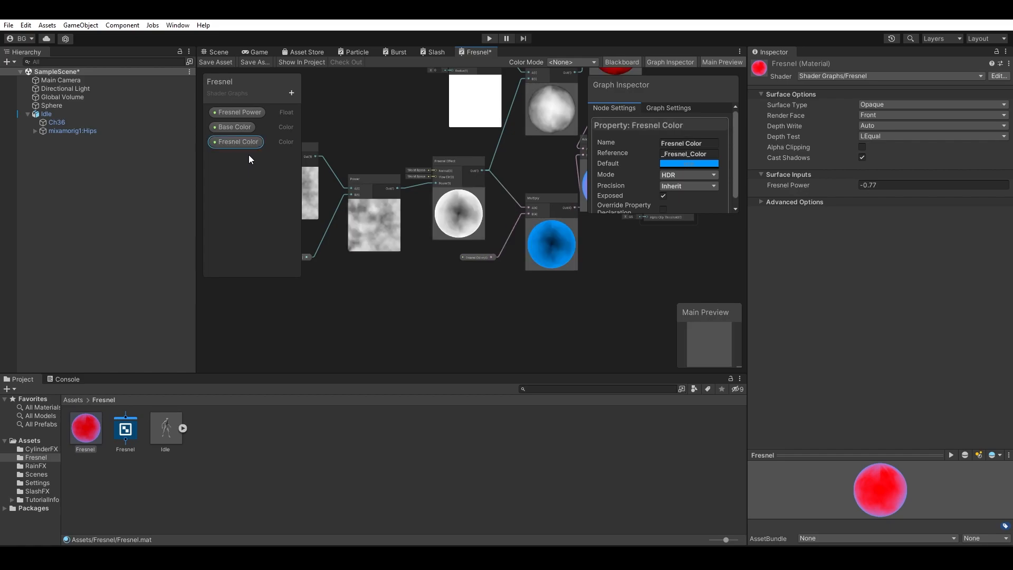
Step: Delete the Fresnel Color property and the blue Color node it leaves behind
scroll(727, 299, up, 5)
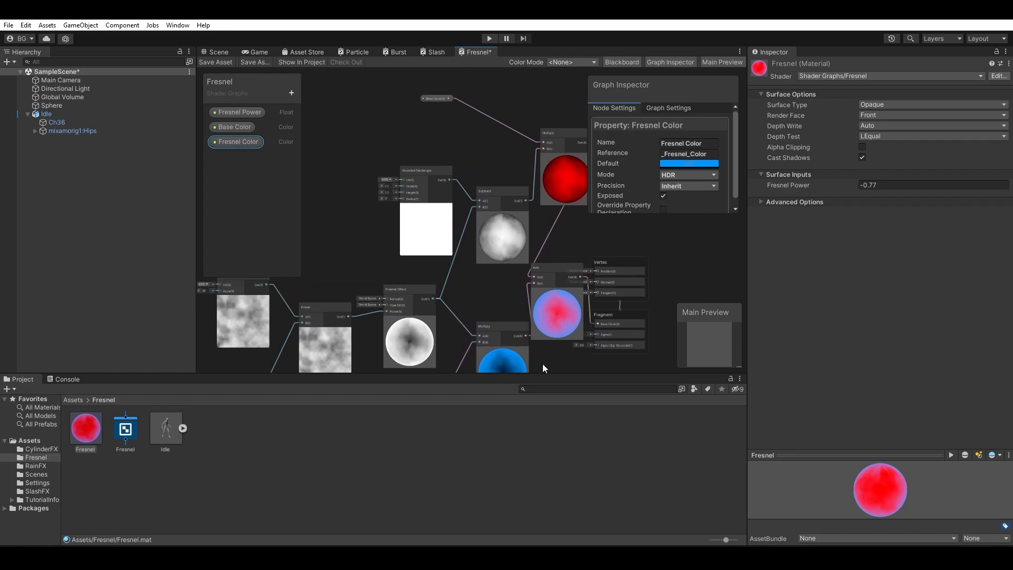
middle_drag(471, 307, 580, 236)
mouse_move(446, 231)
middle_down()
mouse_move(533, 198)
mouse_move(449, 230)
middle_up()
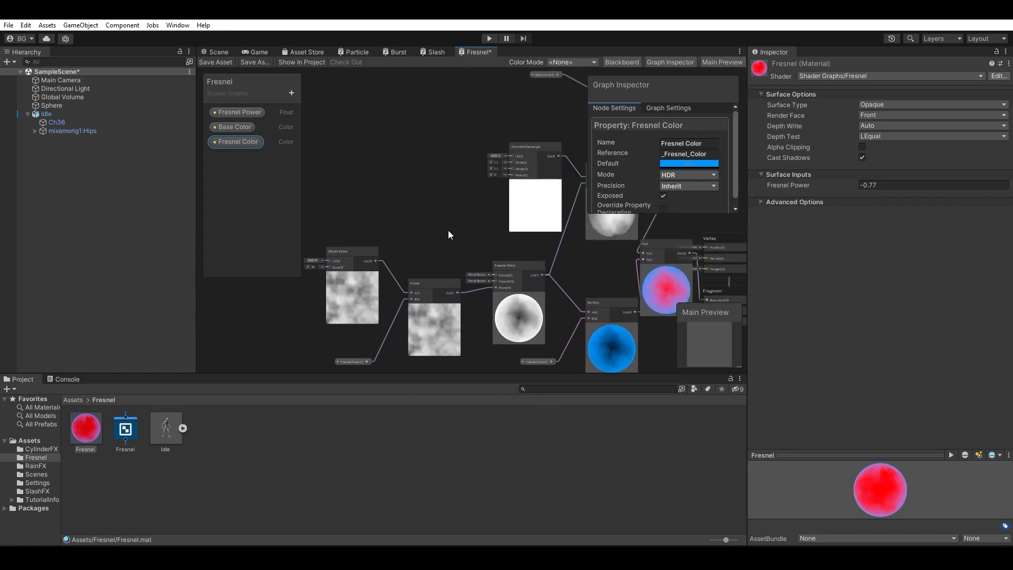
mouse_move(449, 199)
middle_down()
mouse_move(363, 241)
mouse_move(456, 148)
mouse_move(440, 192)
middle_up()
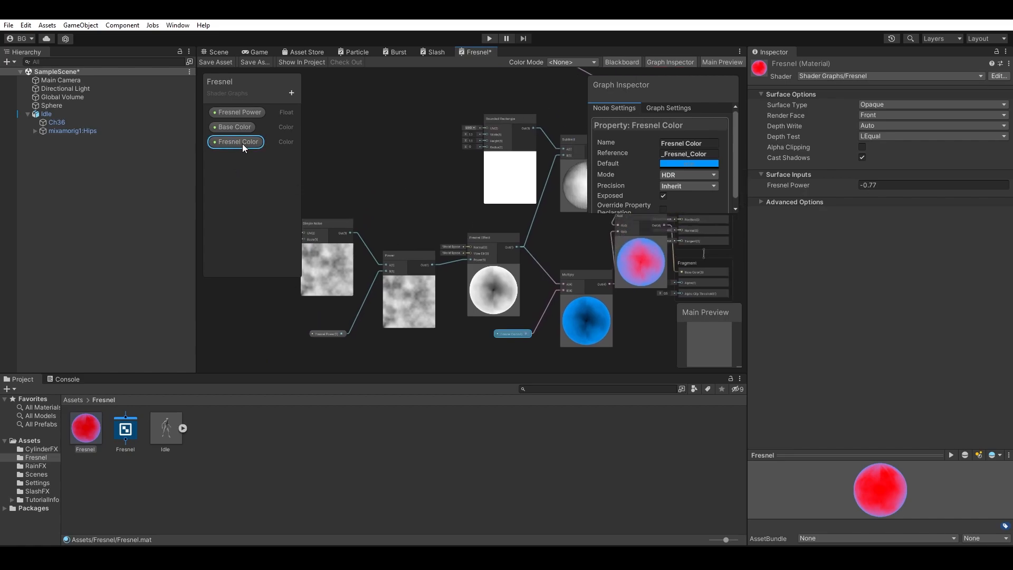
key(Delete)
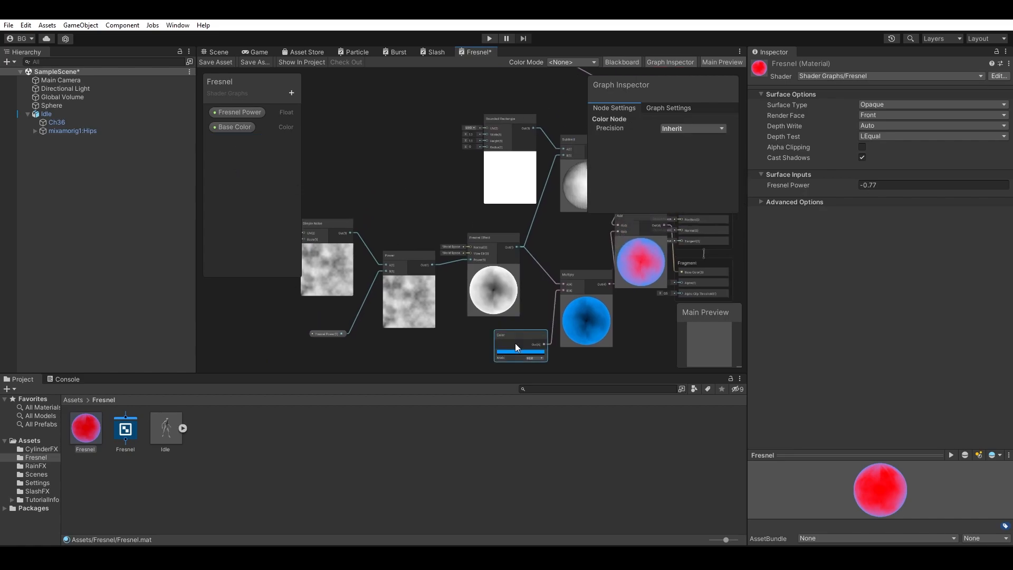
key(Delete)
Step: Create a Lerp node and place it below the Fresnel Effect node
middle_drag(555, 323, 495, 279)
key(space)
text(lerp)
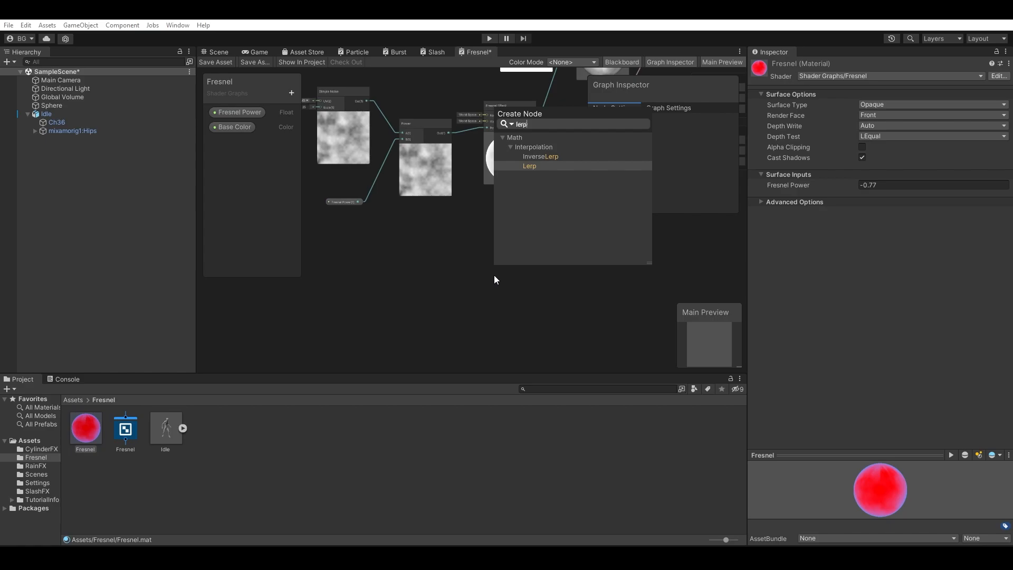
key(Return)
click(517, 296)
drag(516, 294, 520, 237)
scroll(461, 265, up, 2)
middle_drag(462, 265, 471, 290)
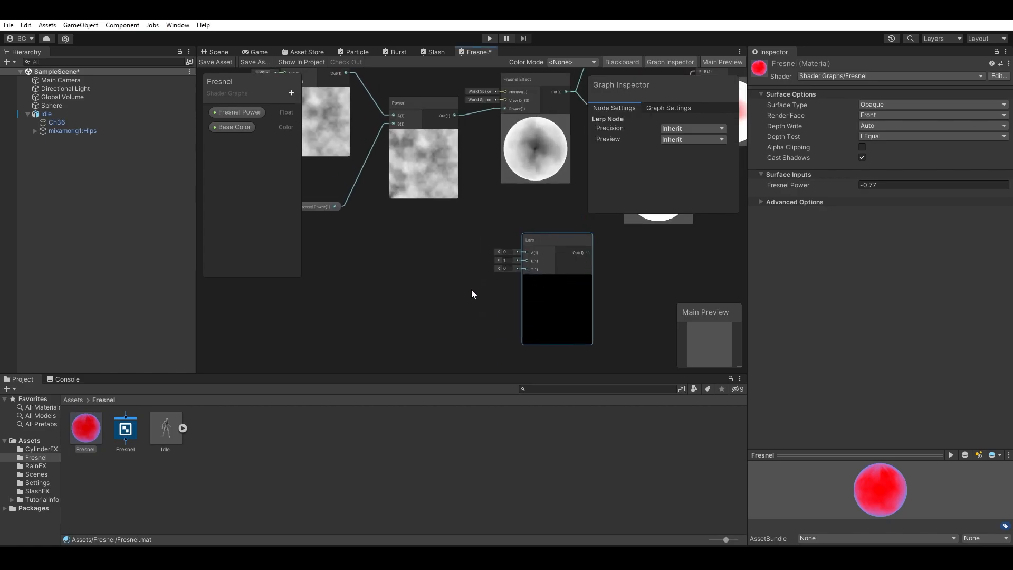
Step: Add a Color node next to the Lerp node's inputs and switch its mode to HDR
click(434, 258)
middle_drag(432, 255, 451, 300)
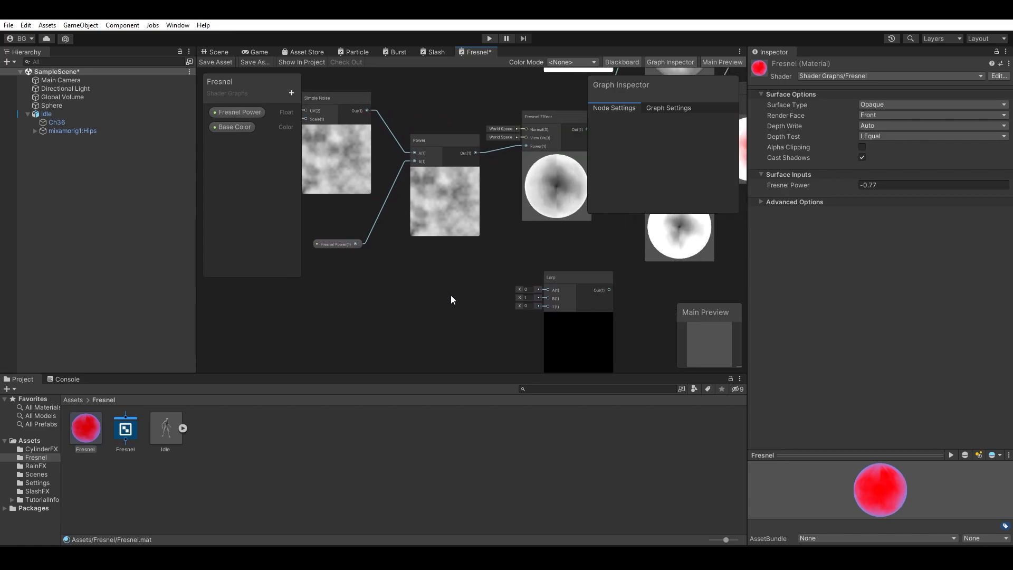
key(space)
text(color)
key(Return)
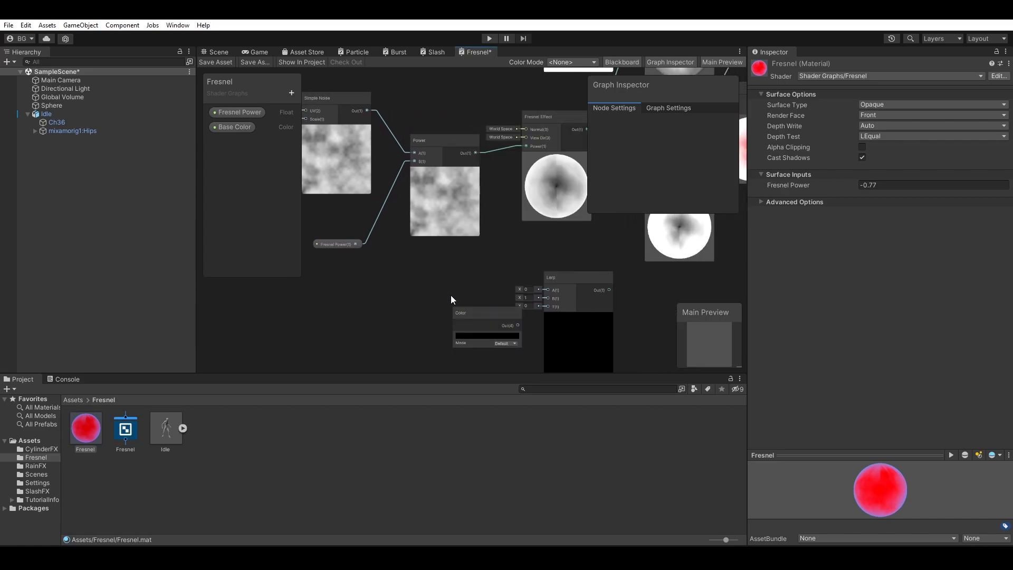
click(473, 300)
click(479, 301)
click(487, 323)
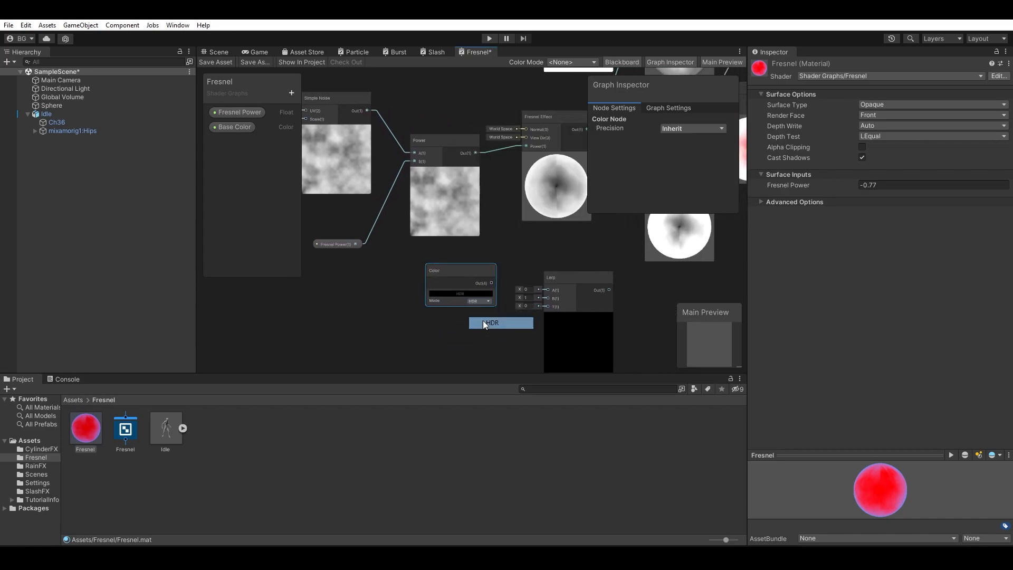
Step: Set the new HDR Color node to magenta with RGB 255, 0, 195
click(450, 294)
drag(496, 353, 546, 327)
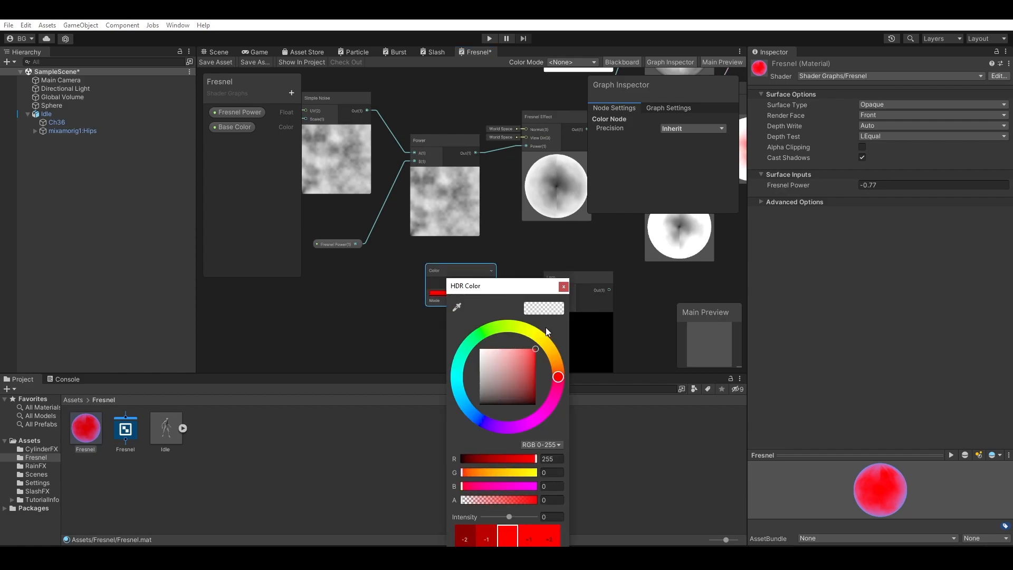
drag(546, 388, 547, 417)
click(563, 287)
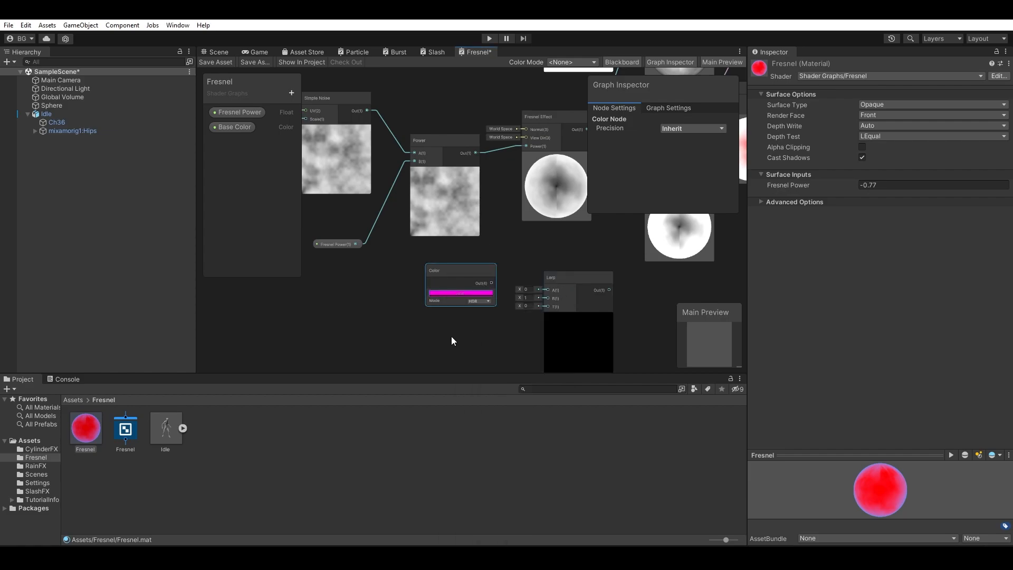
Step: Duplicate the magenta HDR Color node, place the copy below the original, and change the copy's color to green
middle_drag(452, 337, 466, 301)
key(ctrl+d)
drag(479, 298, 442, 277)
click(491, 305)
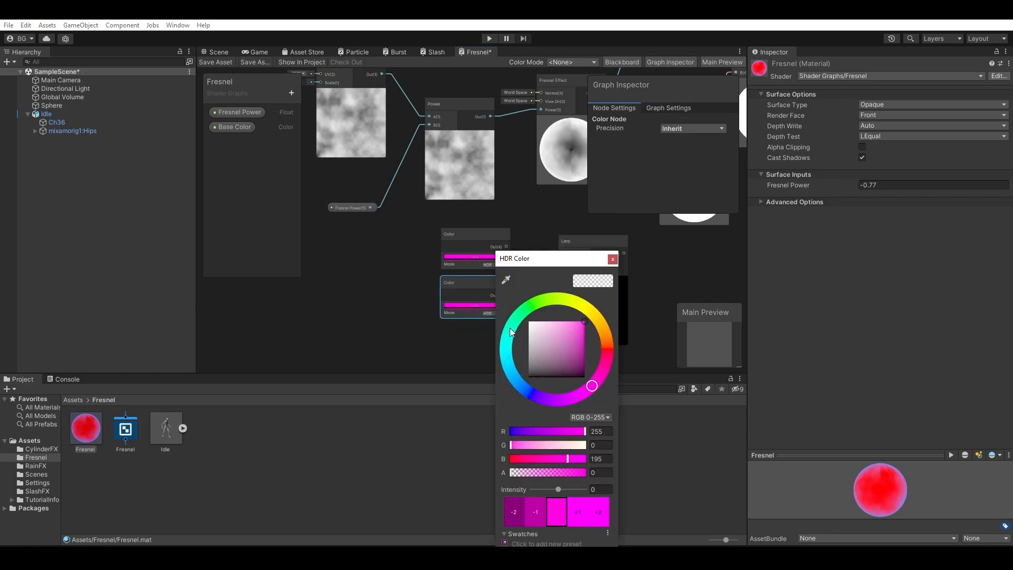
drag(510, 333, 525, 305)
click(590, 269)
Step: Connect the magenta color to the Lerp node's A, the green color to B, and the Simple Noise output to T
drag(506, 247, 563, 253)
drag(506, 295, 564, 262)
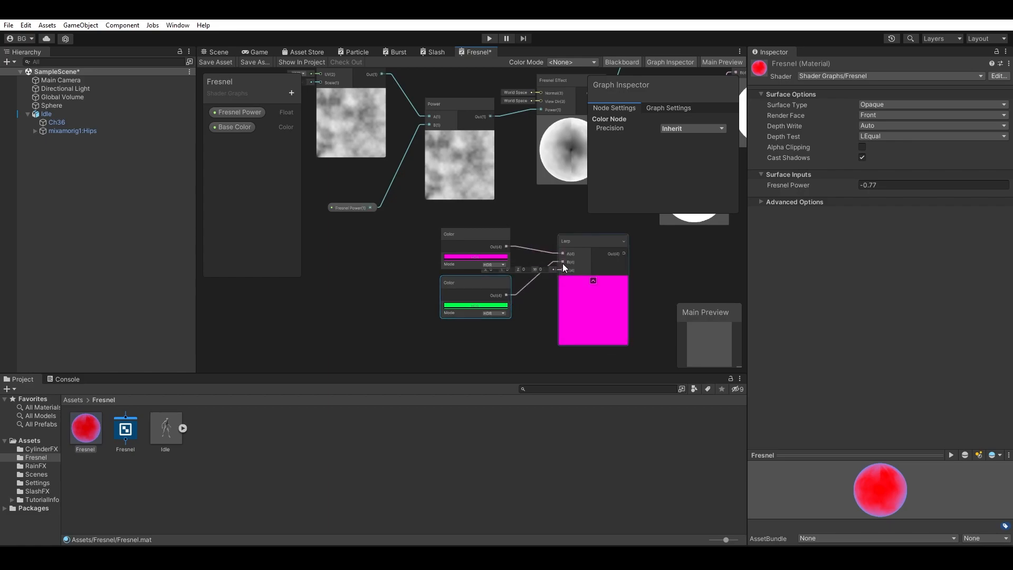
click(585, 247)
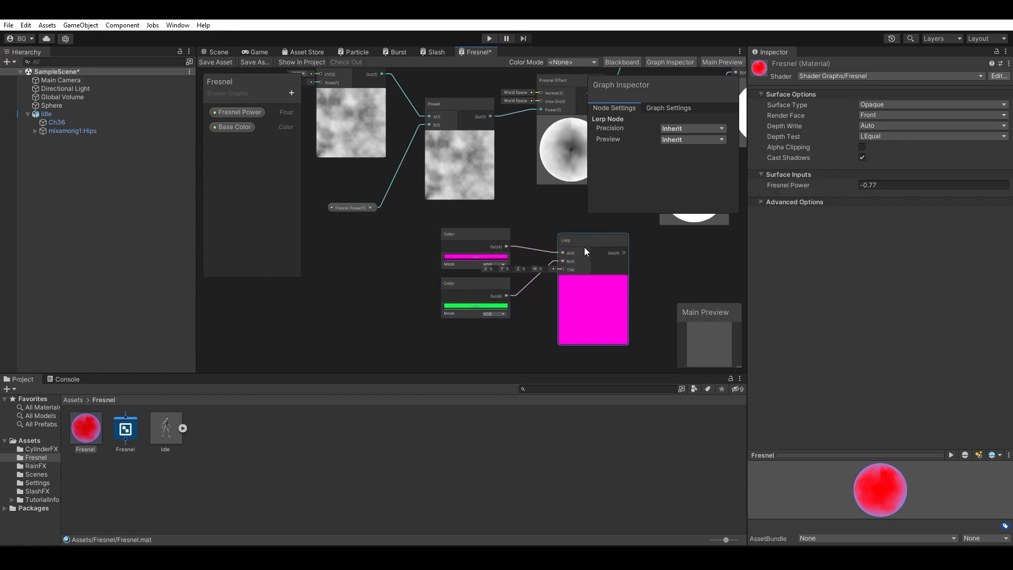
middle_drag(524, 243, 521, 265)
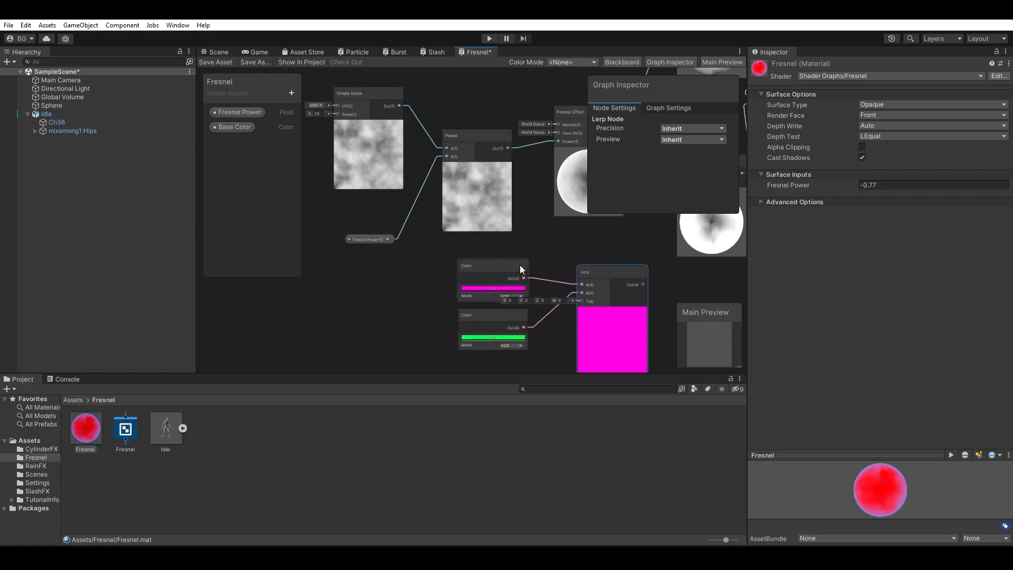
drag(403, 121, 580, 251)
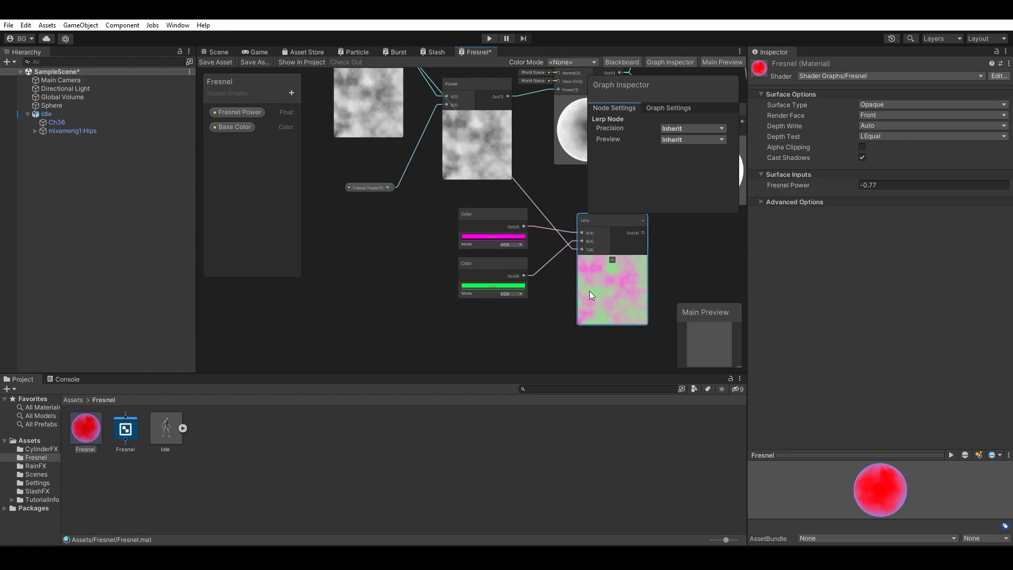
Step: Try yellow, RGB 255, 171, 0, as the color feeding the Lerp node's A input
click(496, 220)
click(497, 238)
drag(588, 363, 518, 277)
drag(590, 280, 599, 282)
drag(575, 236, 502, 263)
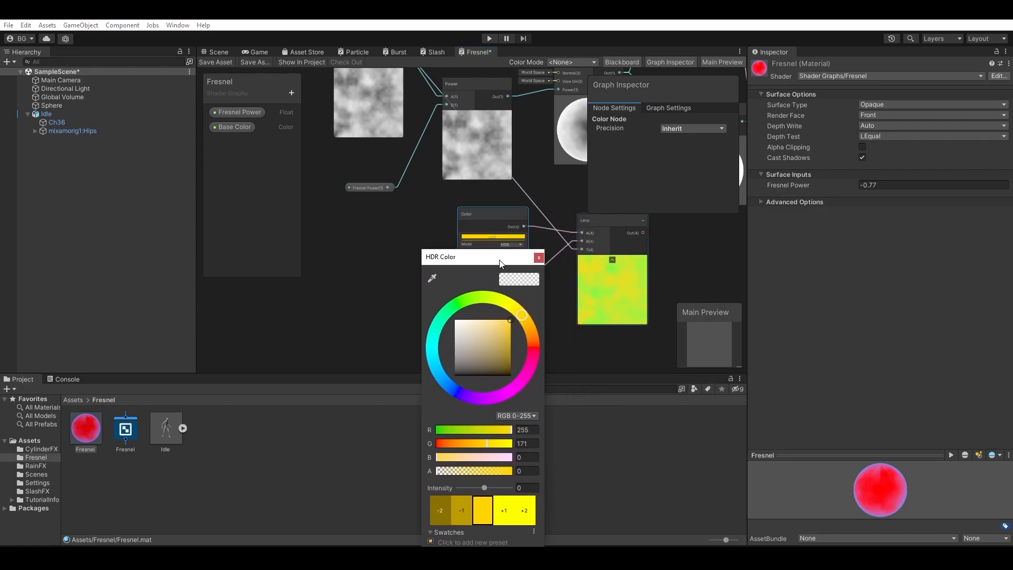
click(538, 258)
Step: Set the Color node feeding the Lerp node's A input to magenta with RGB 255, 0, 207
middle_drag(558, 275, 610, 304)
scroll(477, 311, up, 3)
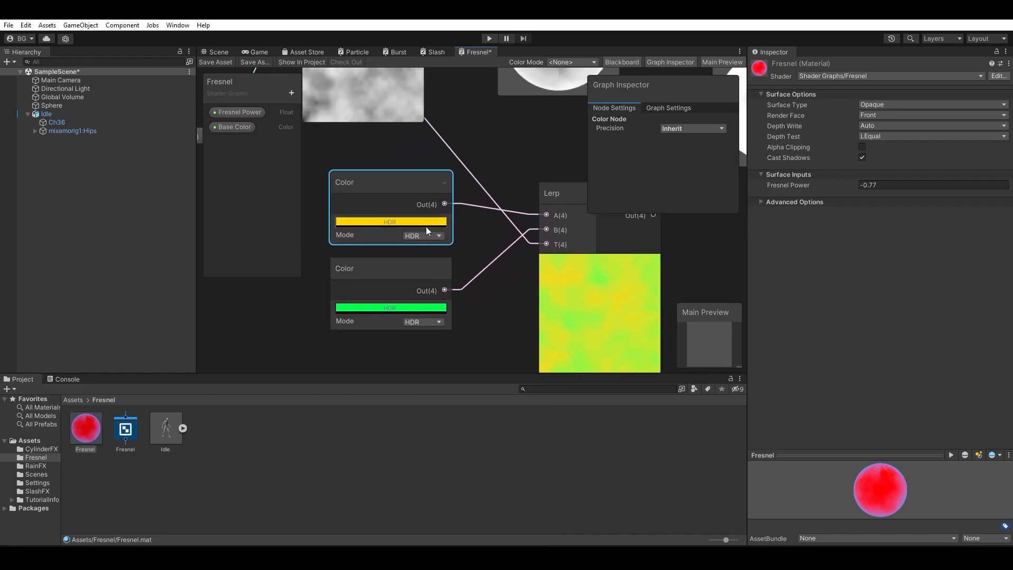
click(425, 222)
click(515, 348)
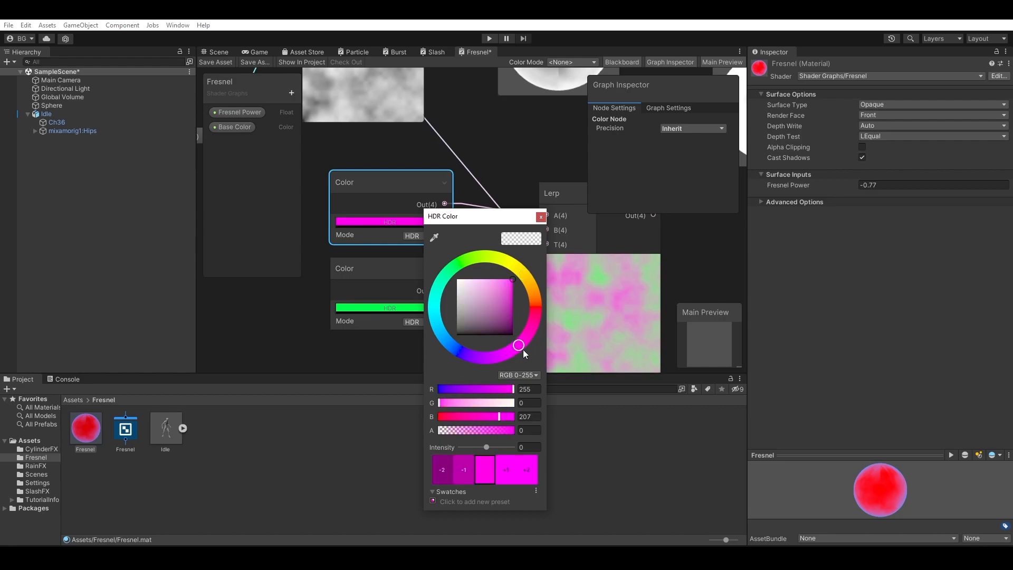
click(541, 217)
Step: Convert the magenta Color node to a property and rename it Fresnel Color 1
middle_drag(492, 301, 534, 300)
scroll(512, 345, down, 2)
scroll(534, 295, down, 1)
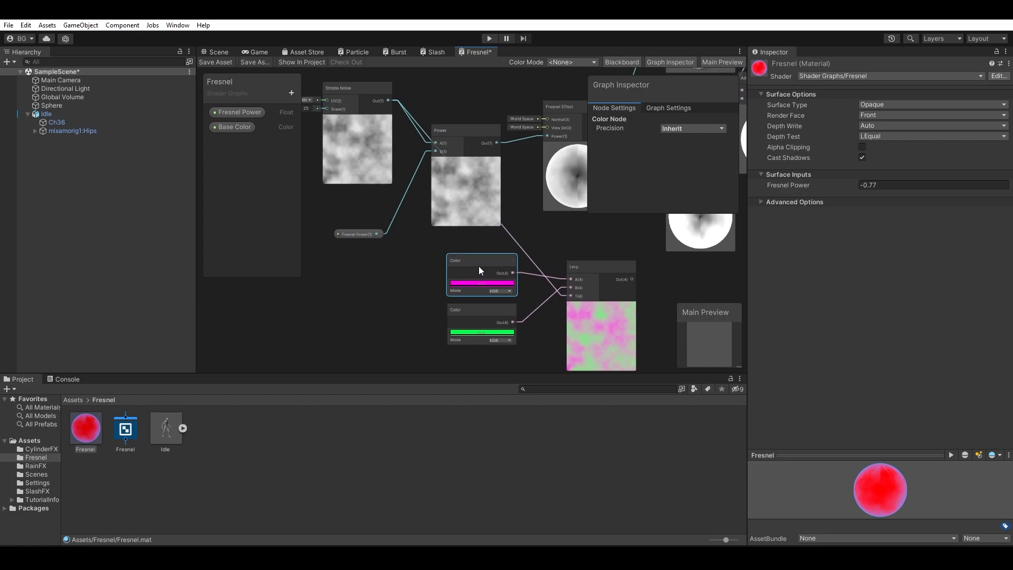
right_click(479, 267)
mouse_move(578, 381)
click(632, 405)
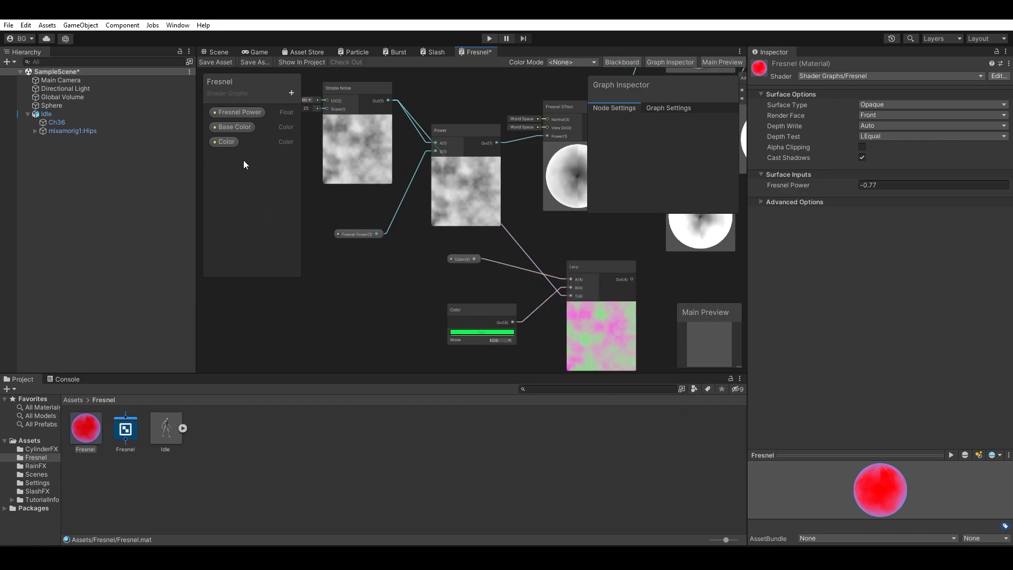
right_click(236, 144)
click(257, 158)
text(F)
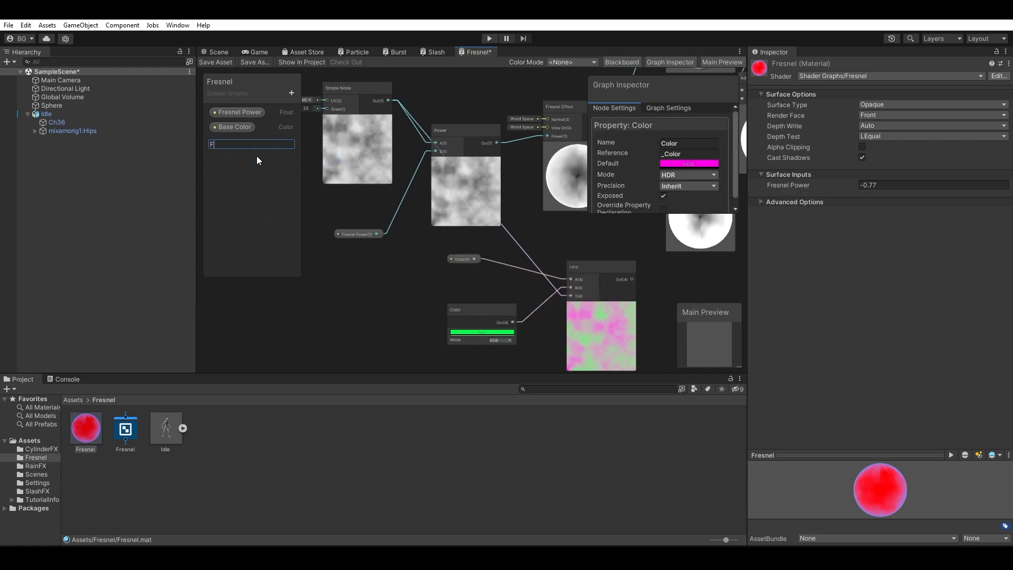
text(resnel Color 1)
key(Return)
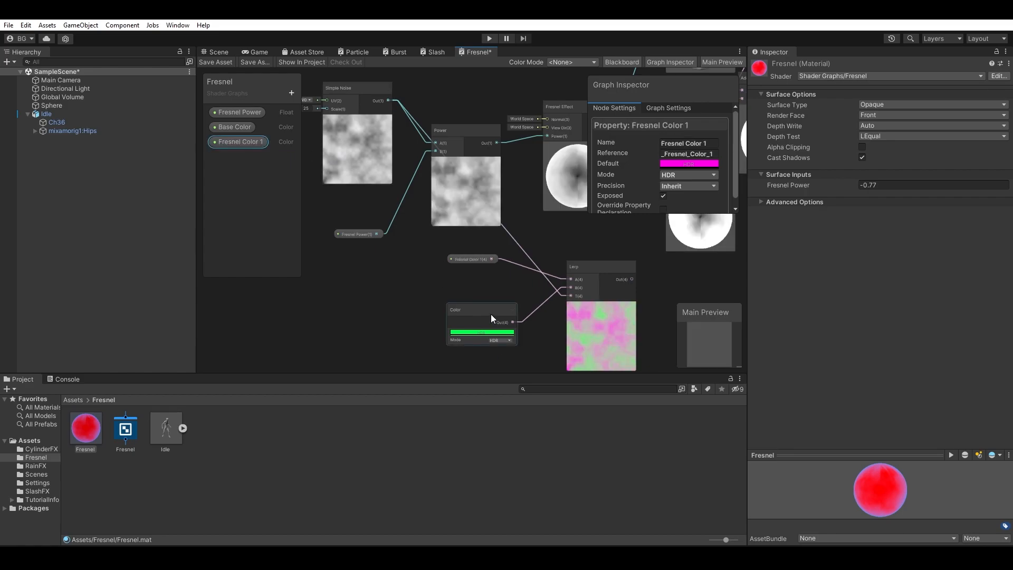
Step: Convert the green Color node to a property and rename it Fresnel Color 2
right_click(490, 315)
mouse_move(553, 427)
click(646, 454)
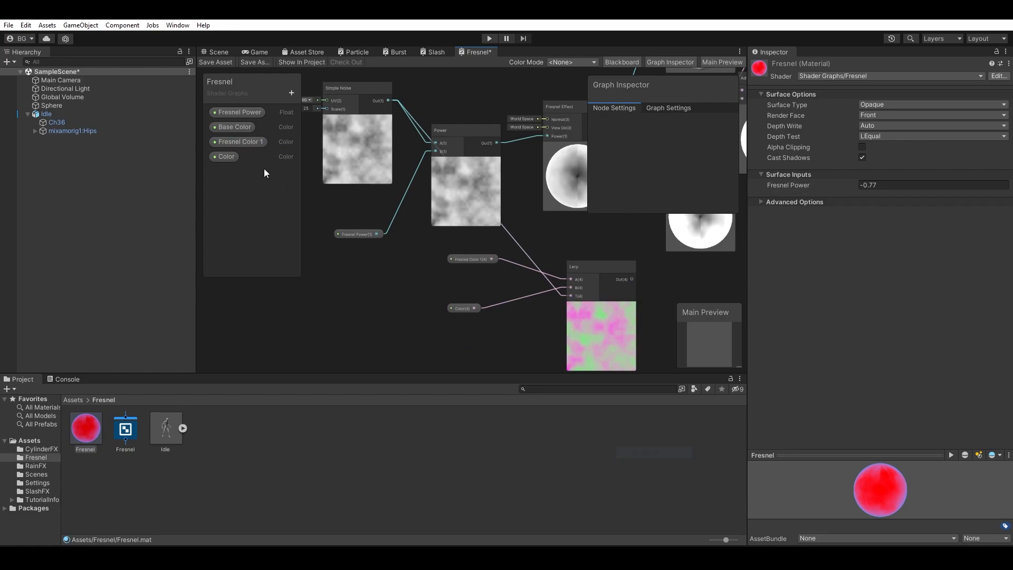
right_click(226, 157)
click(243, 175)
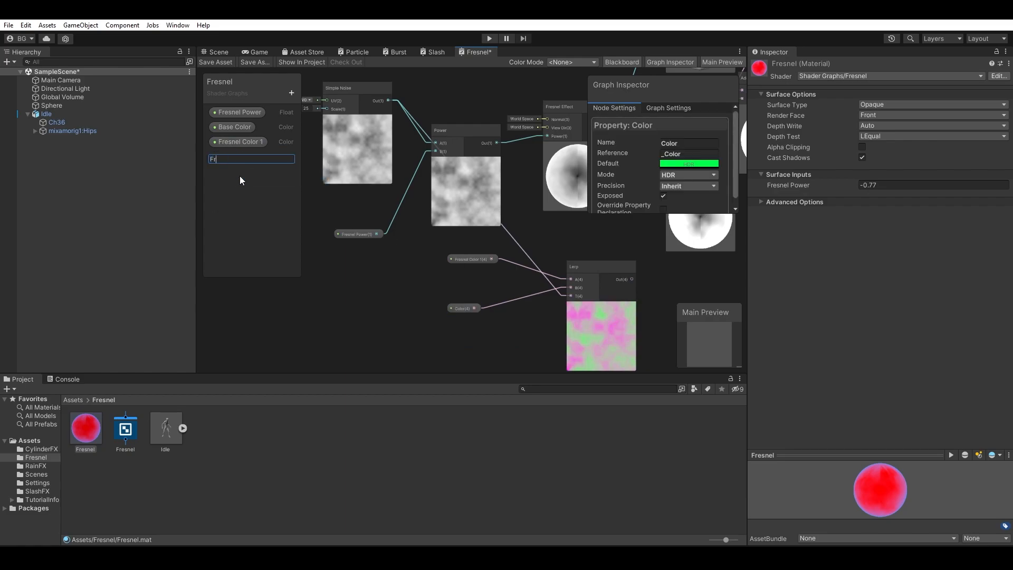
text(Fresnel Color 2)
key(Return)
Step: Examine how the Simple Noise and Power nodes relate to the Fresnel Effect and Lerp nodes
middle_drag(439, 211, 500, 256)
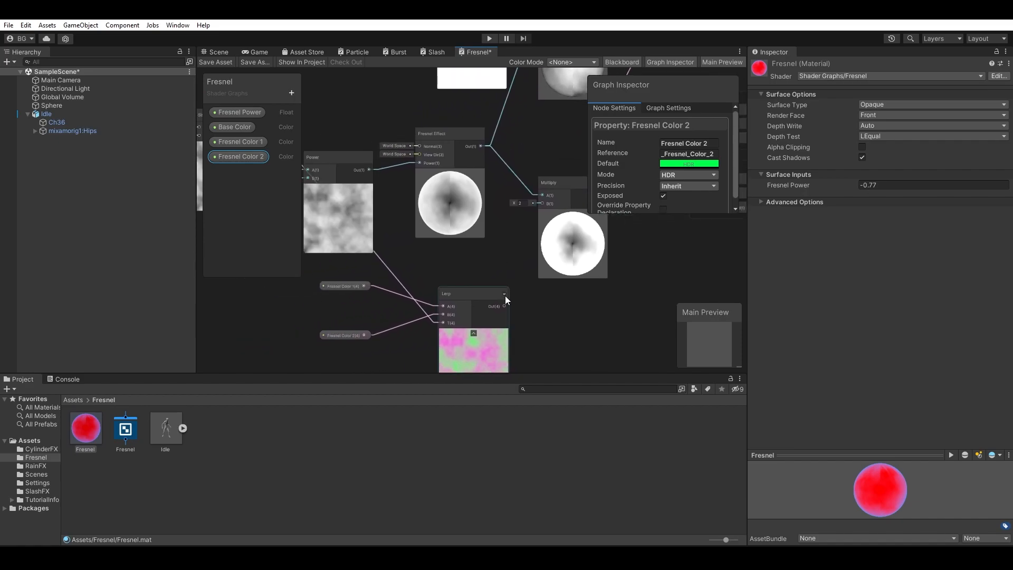
click(433, 199)
click(500, 270)
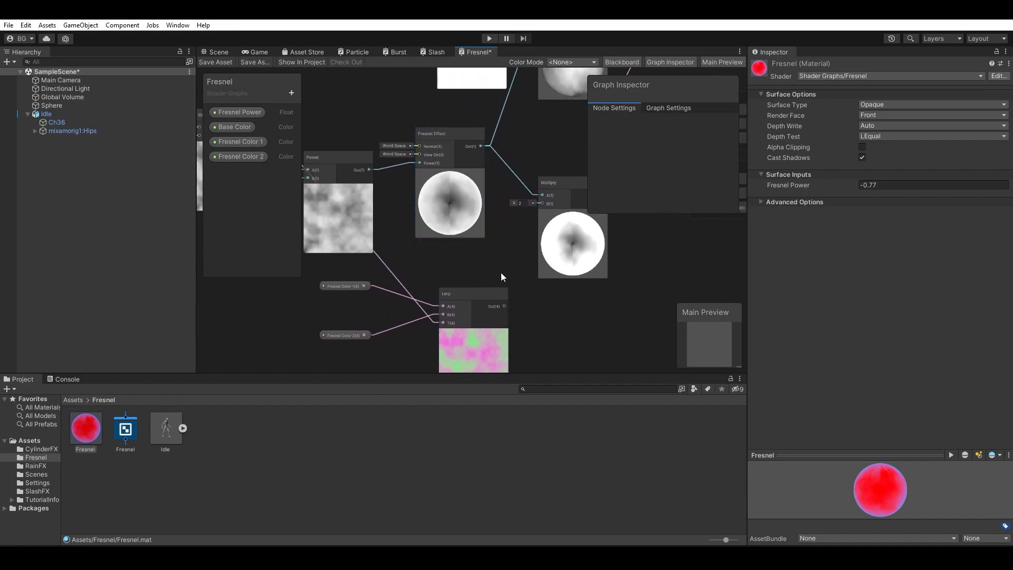
drag(503, 306, 486, 268)
click(415, 252)
middle_drag(414, 251, 628, 273)
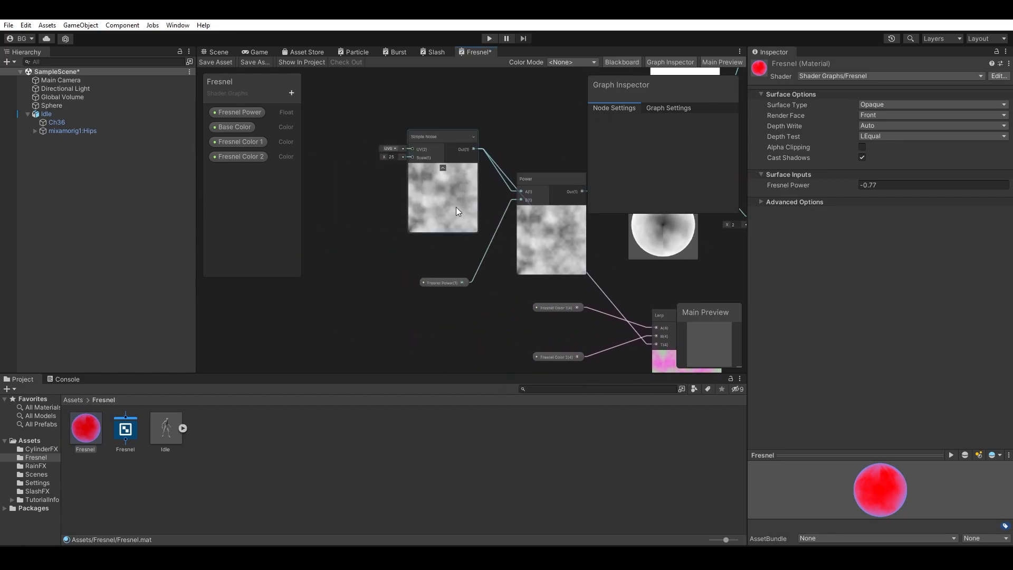
middle_drag(452, 204, 346, 231)
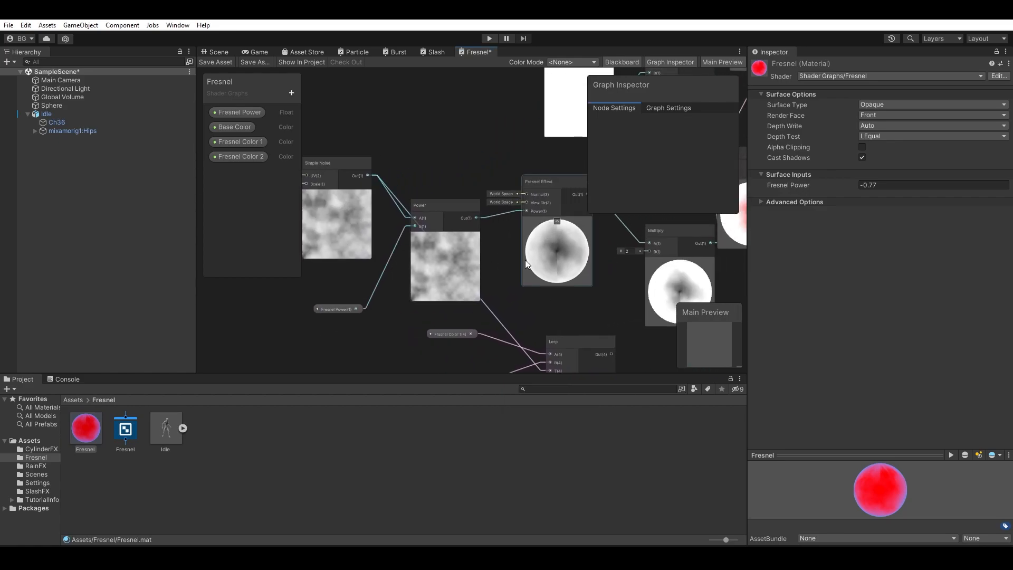
middle_drag(511, 290, 464, 204)
middle_drag(521, 312, 629, 348)
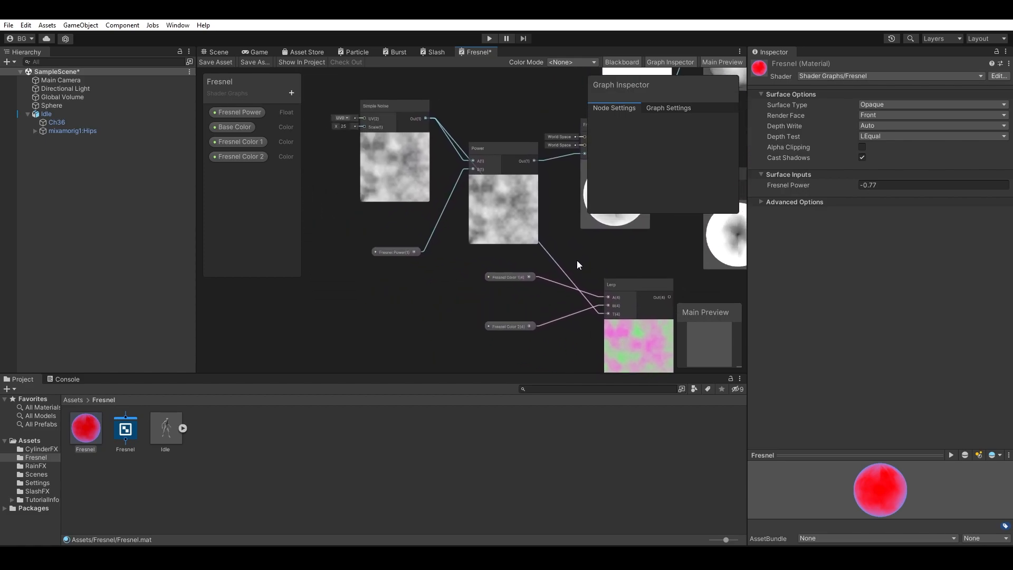
middle_drag(562, 237, 393, 167)
middle_drag(467, 236, 481, 300)
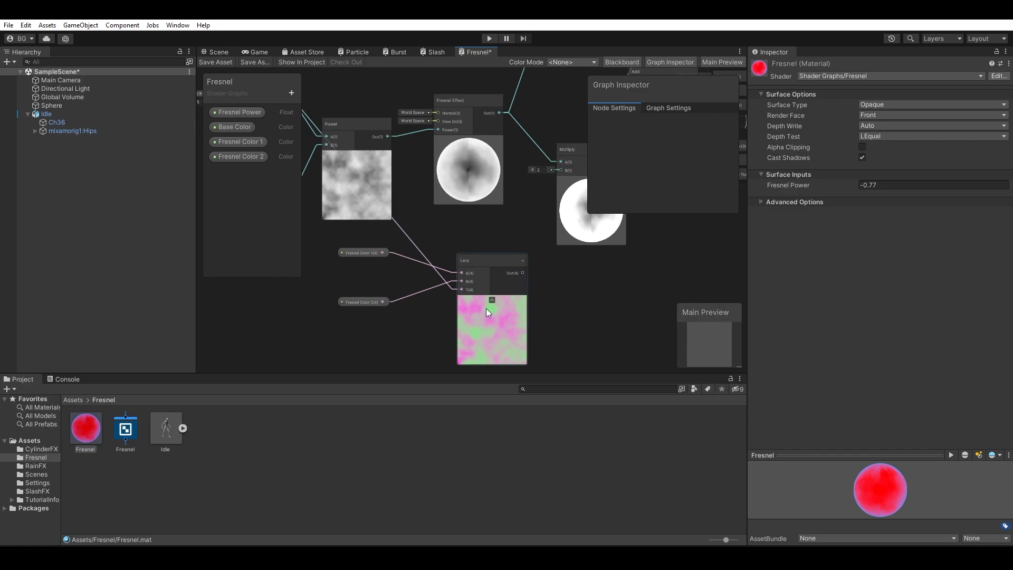
Step: Connect the Lerp output to input B of the Multiply node after the Fresnel Effect, and move that Multiply node closer to it
middle_drag(528, 230, 481, 281)
drag(474, 323, 514, 218)
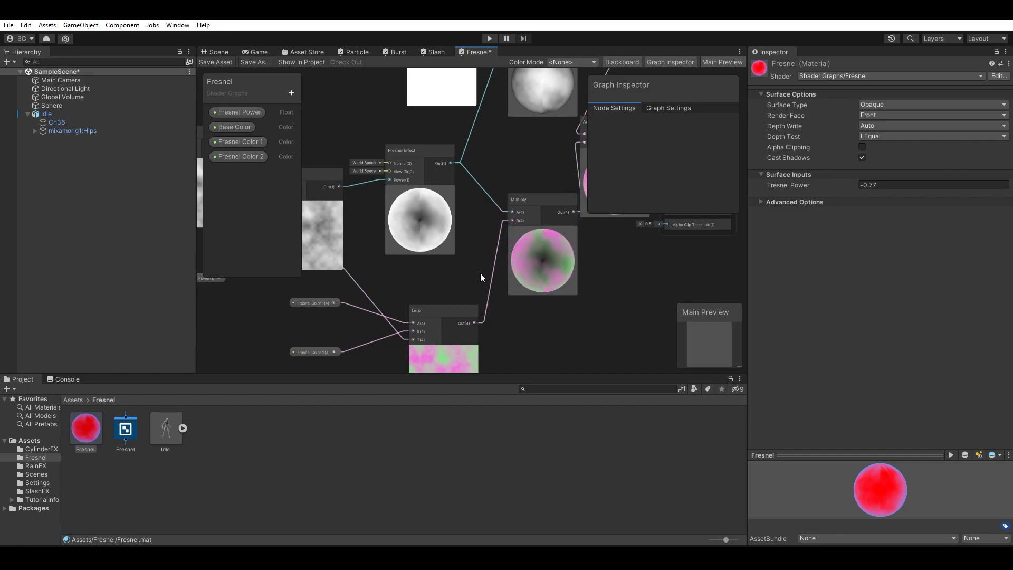
middle_drag(481, 273, 357, 303)
middle_drag(478, 277, 533, 294)
drag(533, 293, 492, 267)
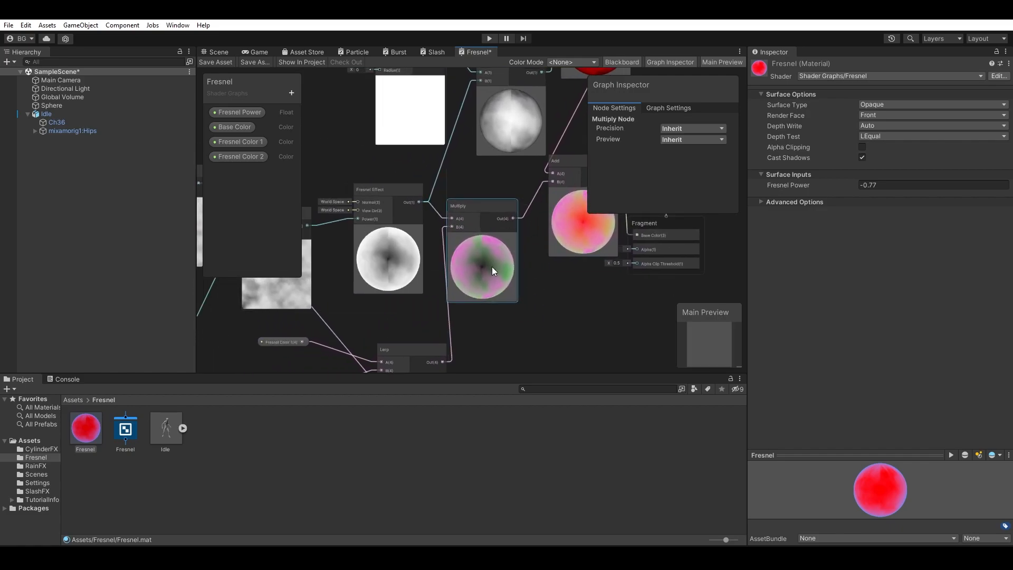
middle_drag(505, 296, 388, 325)
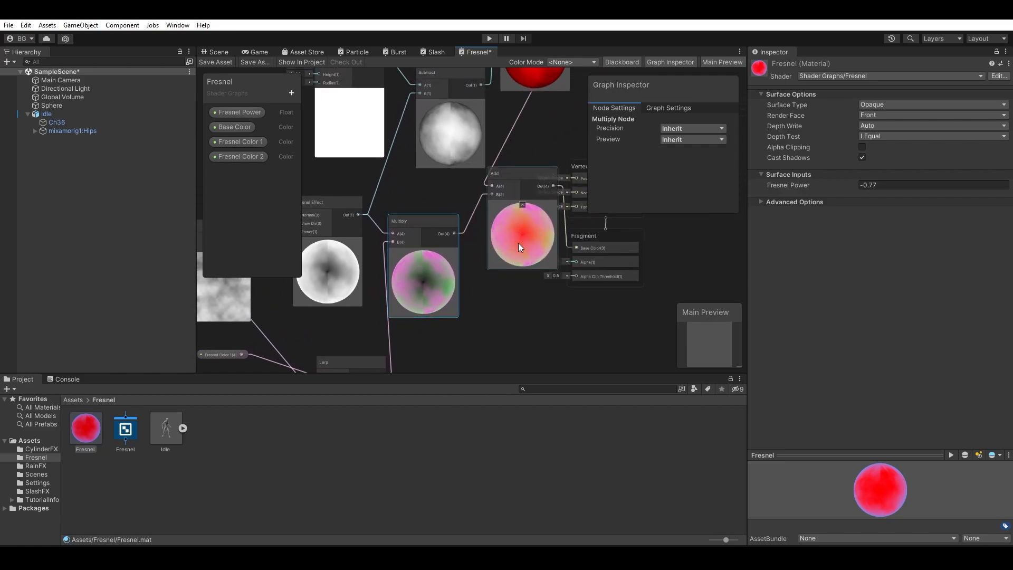
middle_drag(475, 297, 533, 254)
Step: Create a Tiling And Offset node before the Simple Noise node and connect its output to the noise's UV input
middle_drag(474, 286, 615, 340)
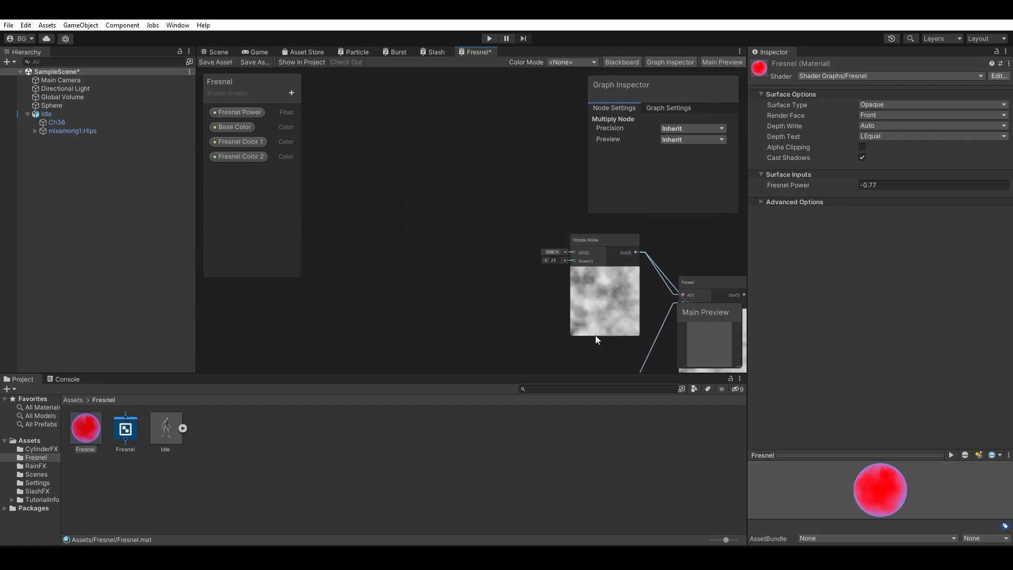
click(470, 274)
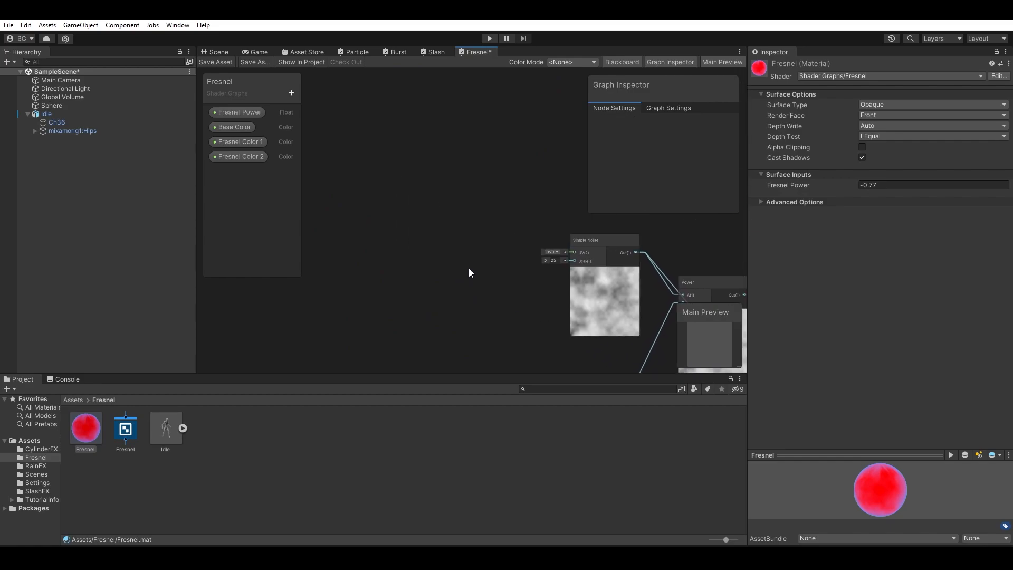
key(space)
text(tiling)
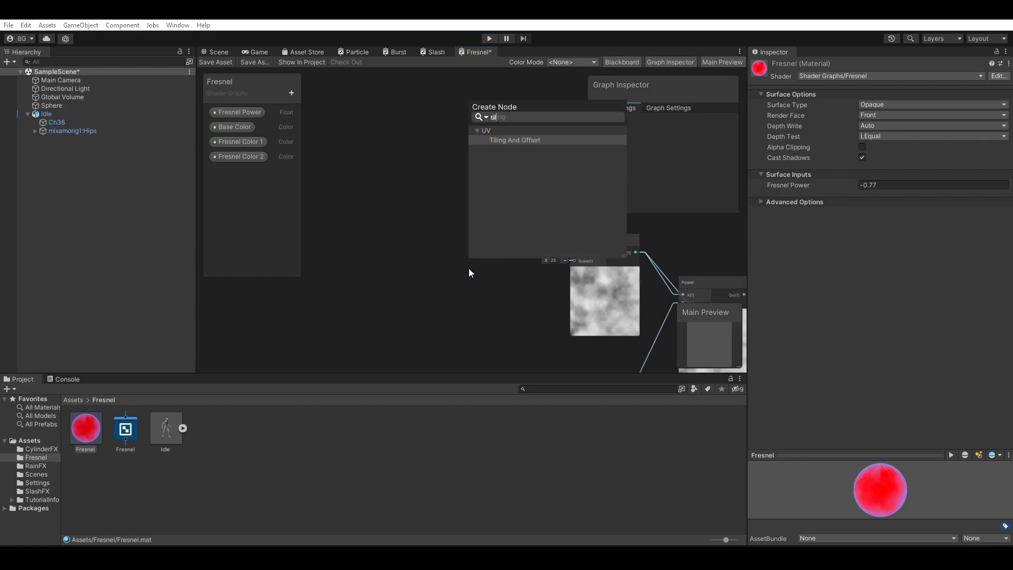
key(Return)
drag(478, 286, 441, 211)
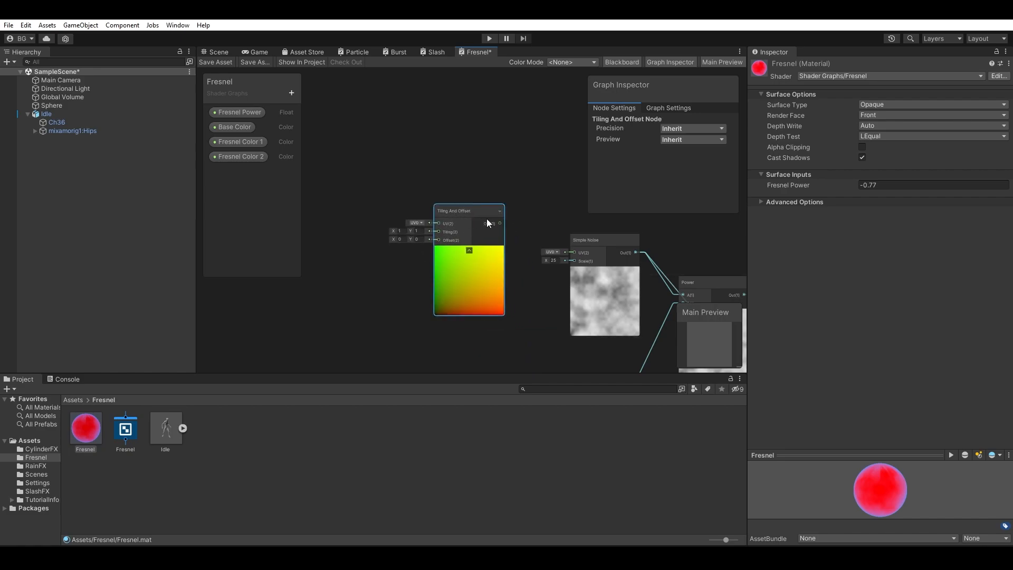
drag(500, 223, 573, 252)
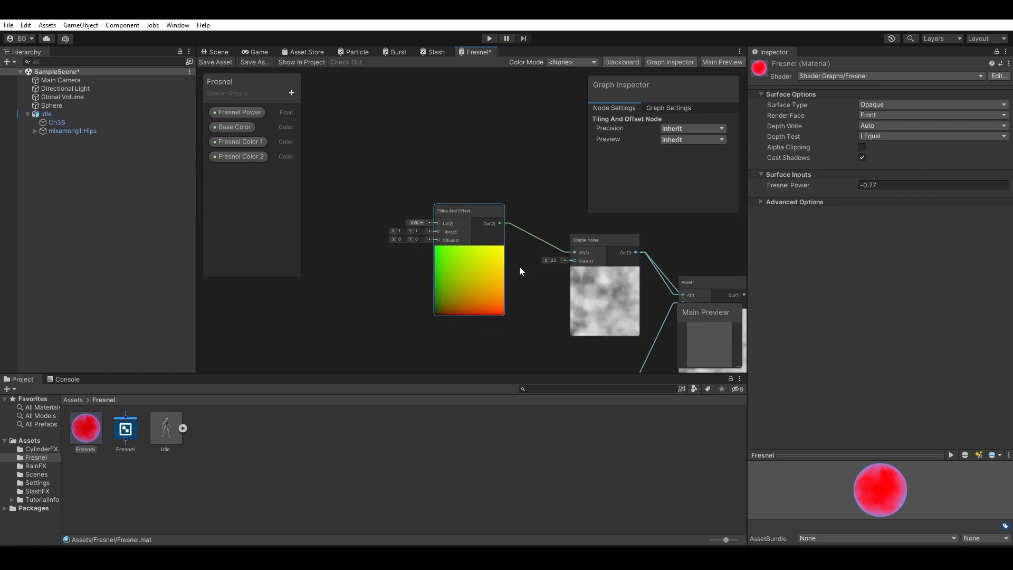
Step: Create a Float node with a value of 25 and connect it to the Simple Noise node's Scale input
middle_drag(519, 268, 460, 236)
click(479, 252)
key(space)
text(float)
key(Return)
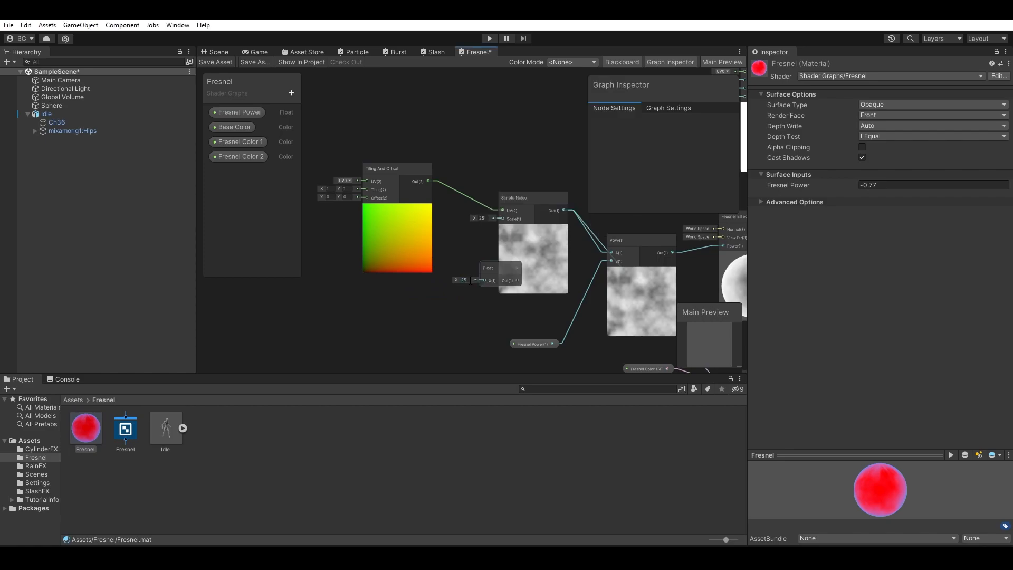
scroll(471, 281, up, 3)
drag(518, 272, 526, 189)
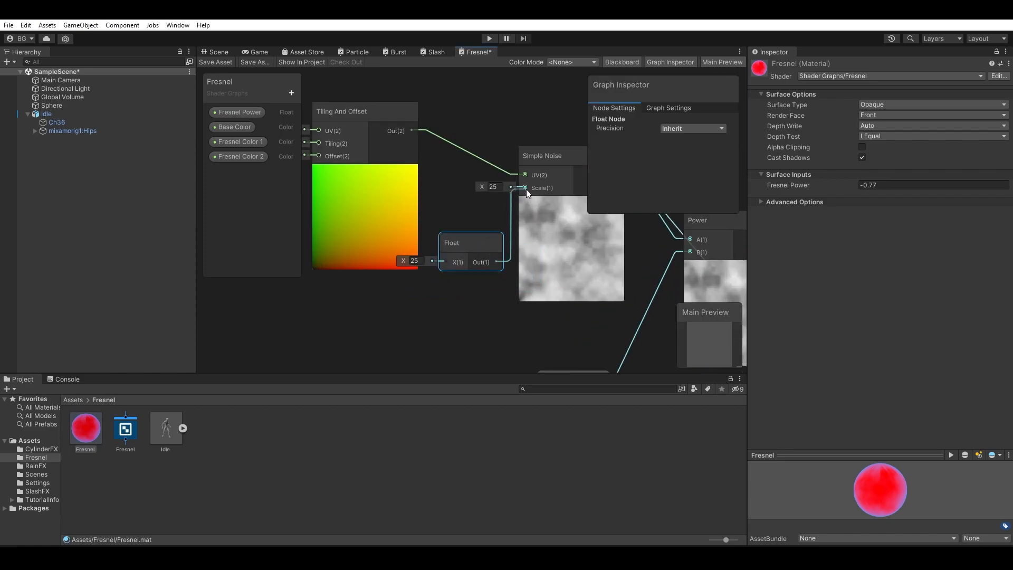
Step: Convert the Float node to a property and rename it Noise Scale
right_click(476, 246)
mouse_move(547, 365)
click(628, 384)
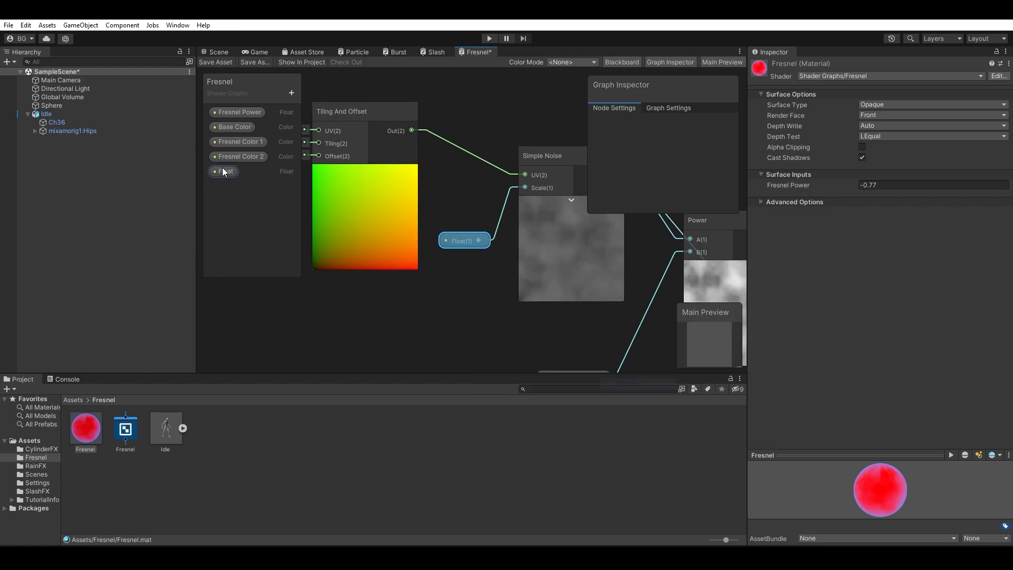
right_click(222, 172)
click(258, 179)
text(Noise Scale)
key(Return)
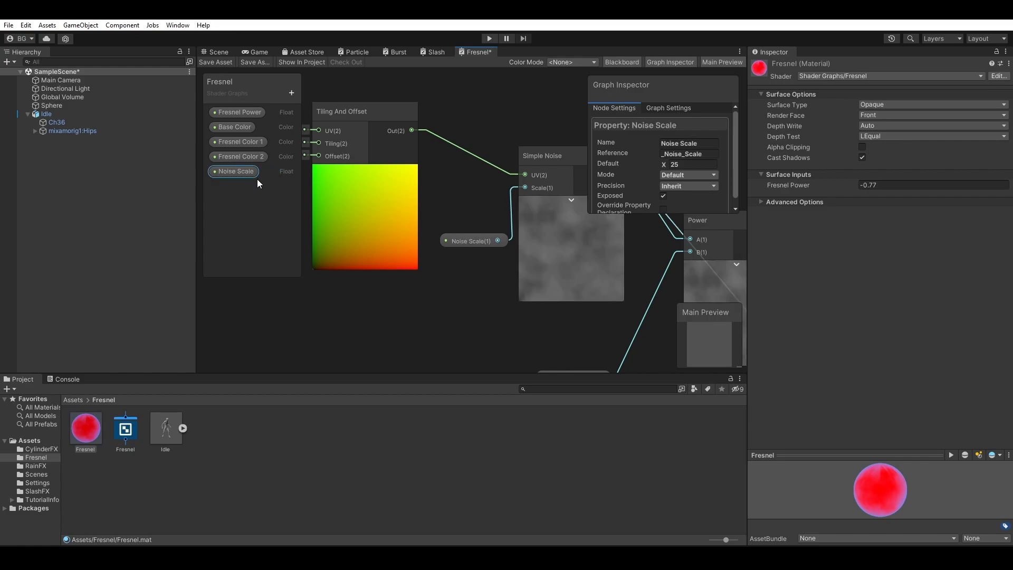
Step: Create a Time node and place it in the empty space before the Tiling And Offset node
middle_drag(433, 249, 668, 253)
click(415, 207)
scroll(423, 258, down, 2)
key(space)
text(til)
key(BackSpace)
key(BackSpace)
key(BackSpace)
text(time)
key(Return)
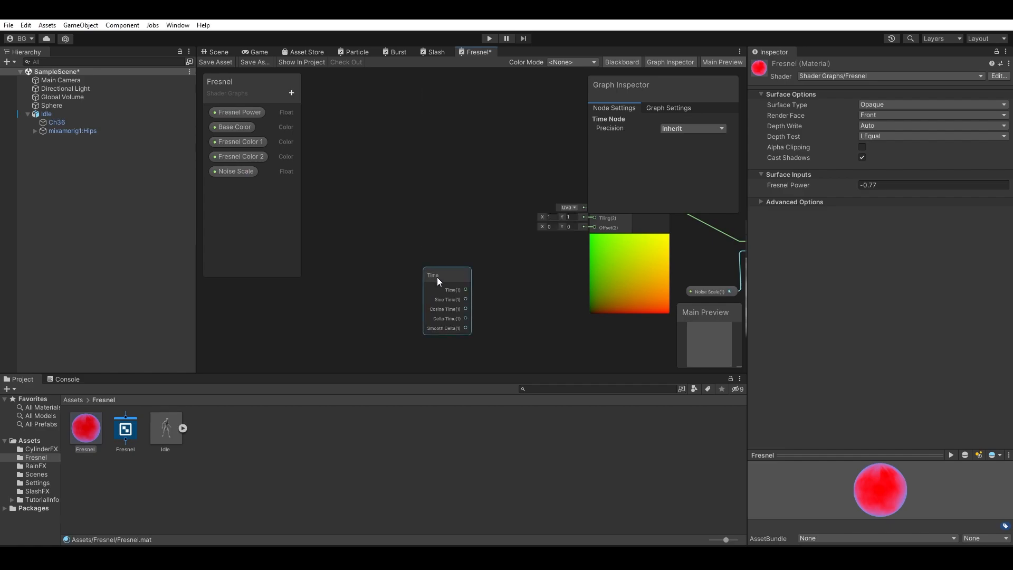
drag(437, 276, 399, 294)
Step: Create a Multiply node and place it between the Time and Tiling And Offset nodes
click(378, 226)
key(space)
text(mu)
key(Return)
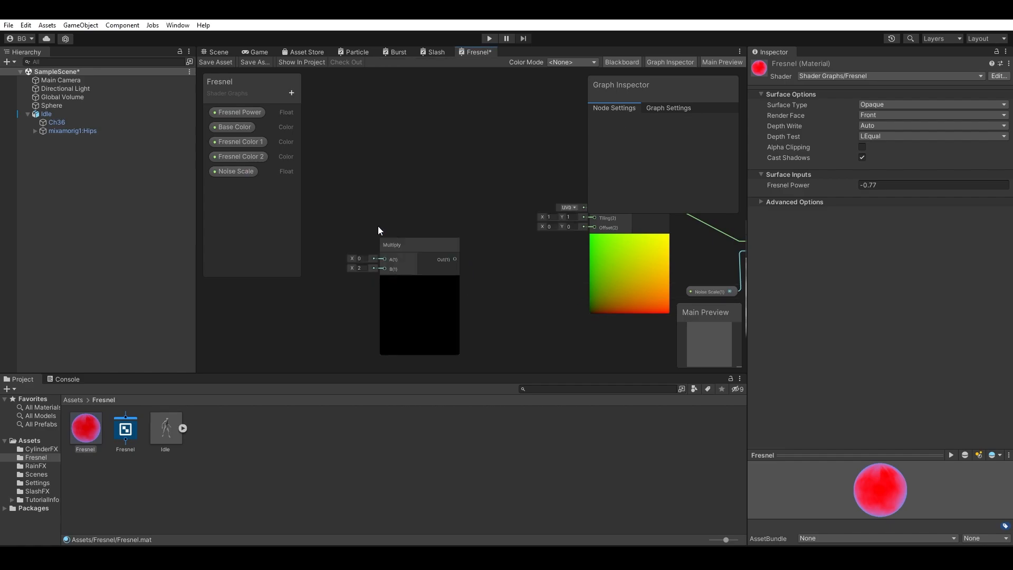
drag(404, 255, 484, 213)
click(381, 188)
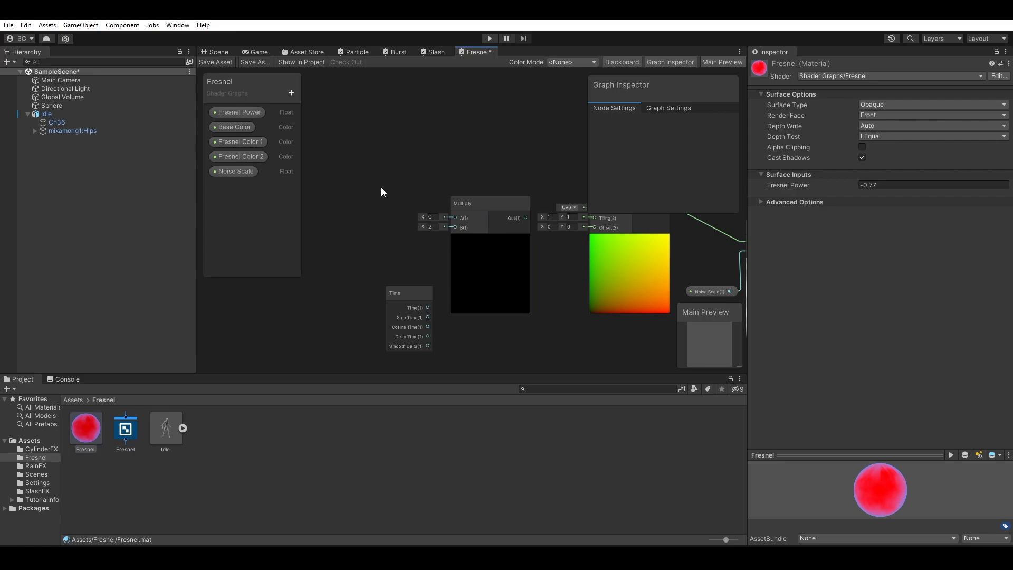
Step: Move the Multiply node beside the Time node, then create a Vector 2 node and connect it to Multiply's B input
middle_drag(341, 175, 341, 78)
drag(457, 188, 483, 296)
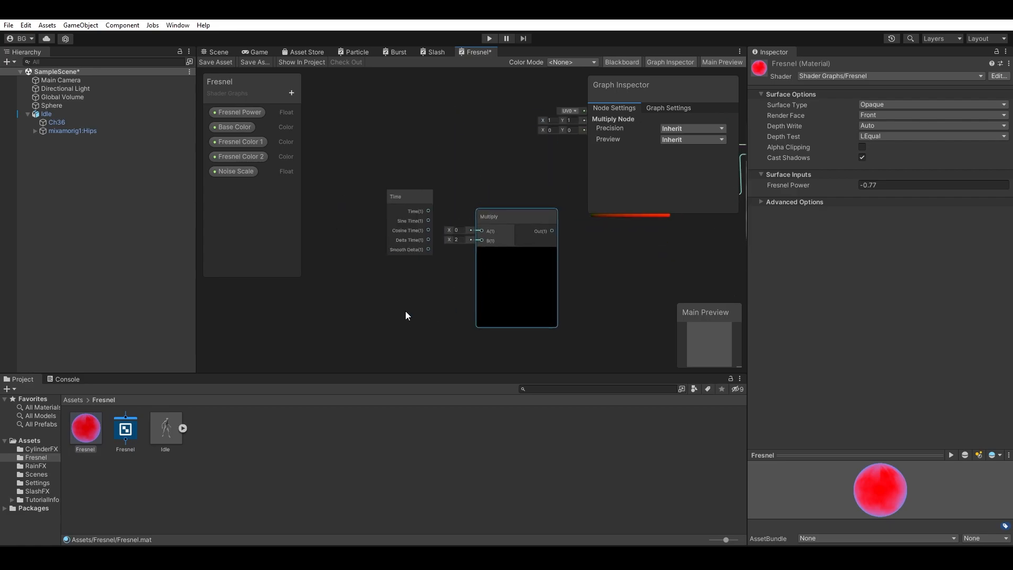
key(space)
text(vector)
key(Return)
drag(423, 323, 481, 239)
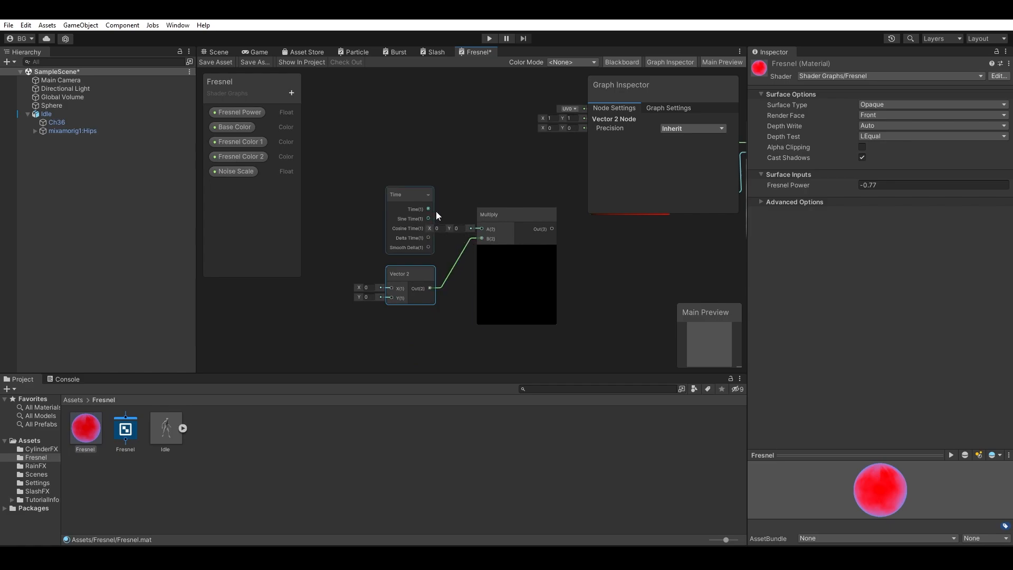
Step: Connect the Time output to Multiply's A input and Multiply's output to the Offset input of Tiling And Offset
drag(433, 211, 483, 230)
middle_drag(582, 252, 476, 326)
drag(450, 300, 490, 203)
Step: Create another Vector 2 node with X 1 and Y 1 and connect it to the Tiling input of Tiling And Offset
middle_drag(407, 267, 460, 298)
click(452, 215)
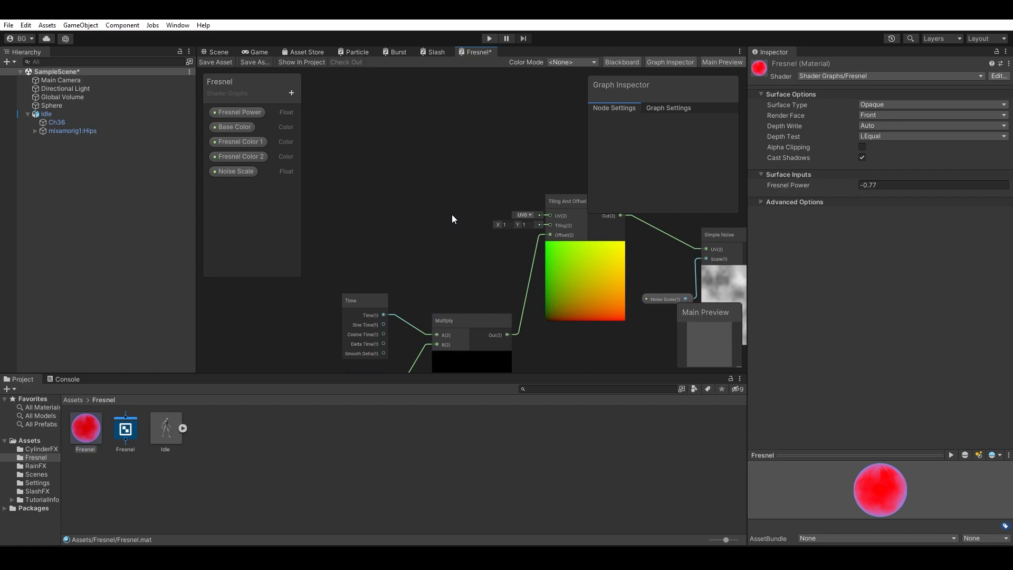
key(space)
text(vector)
click(503, 107)
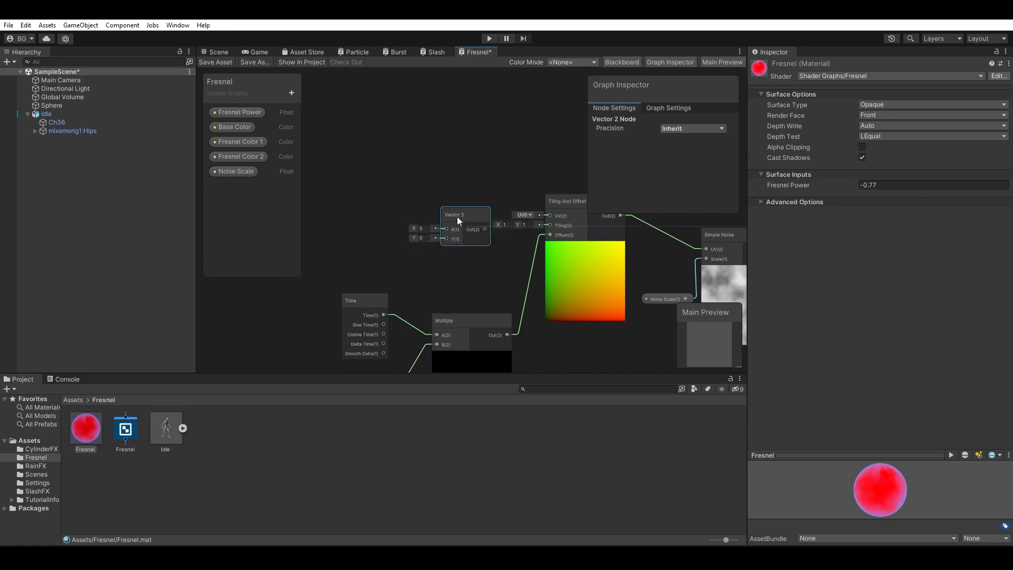
drag(461, 223, 437, 181)
text(1)
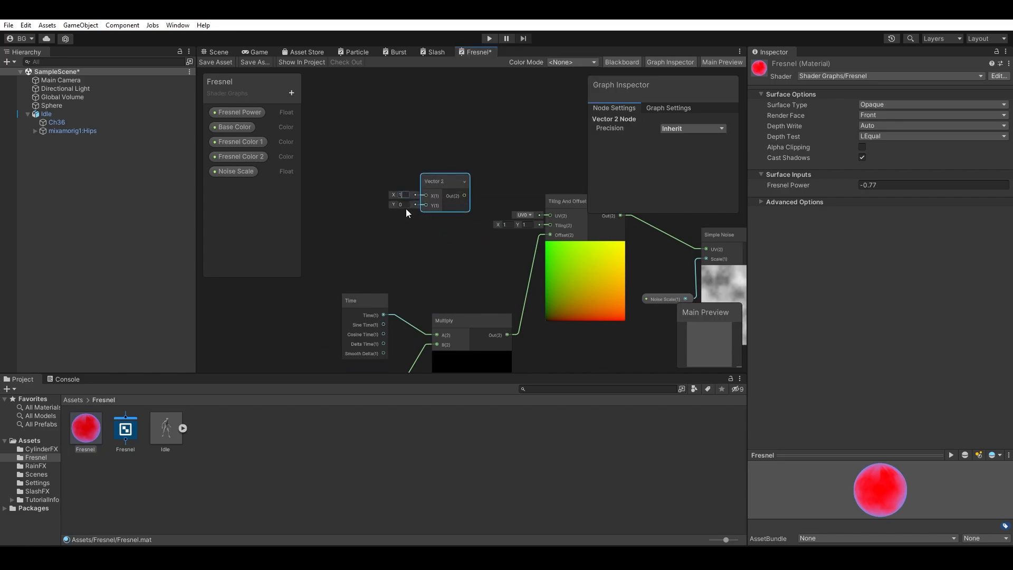
click(405, 204)
text(1)
drag(465, 196, 534, 227)
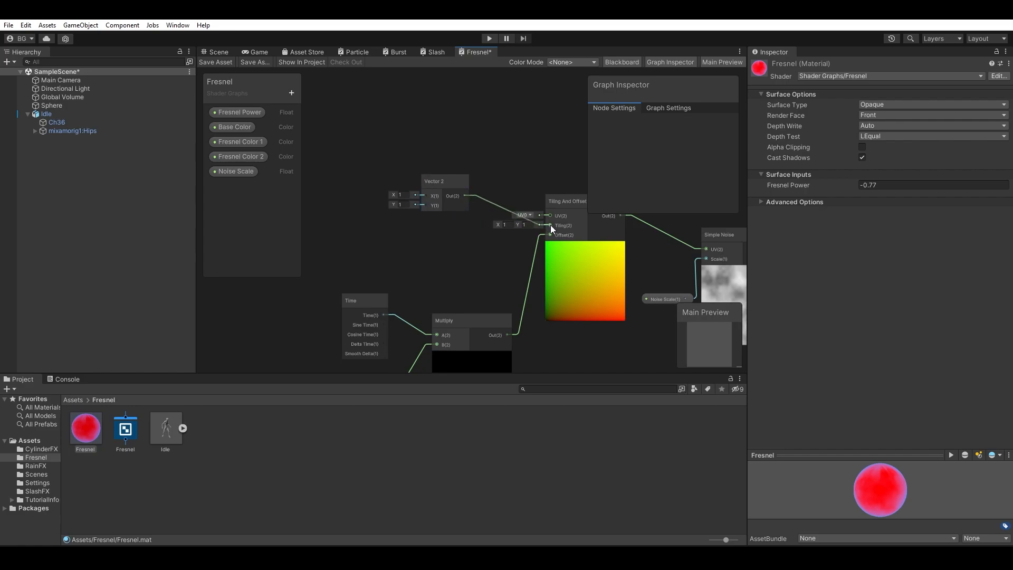
Step: Convert the Vector 2 node feeding Tiling to a property and rename it Noise Tiling
middle_drag(469, 255, 425, 245)
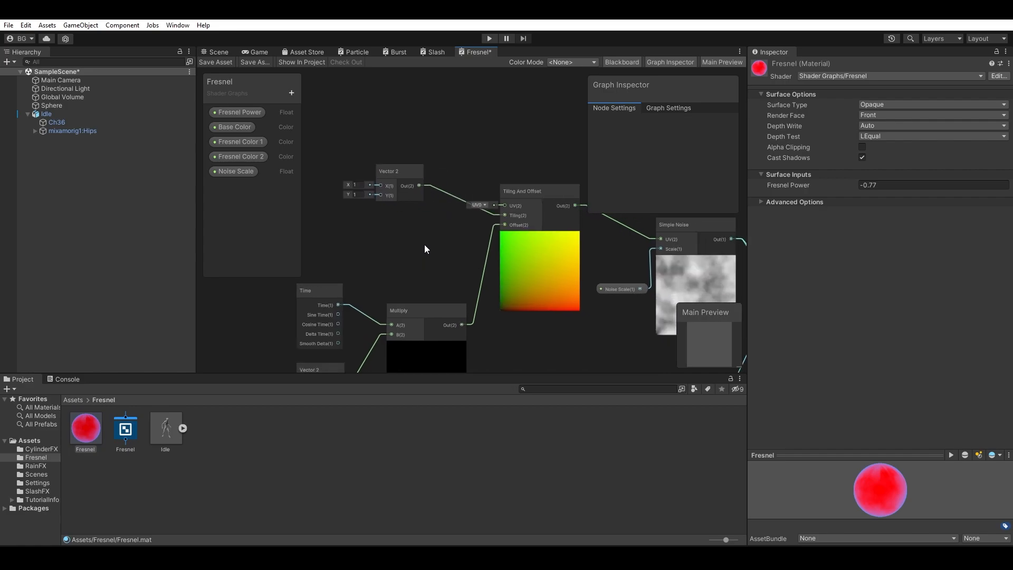
right_click(402, 180)
mouse_move(504, 295)
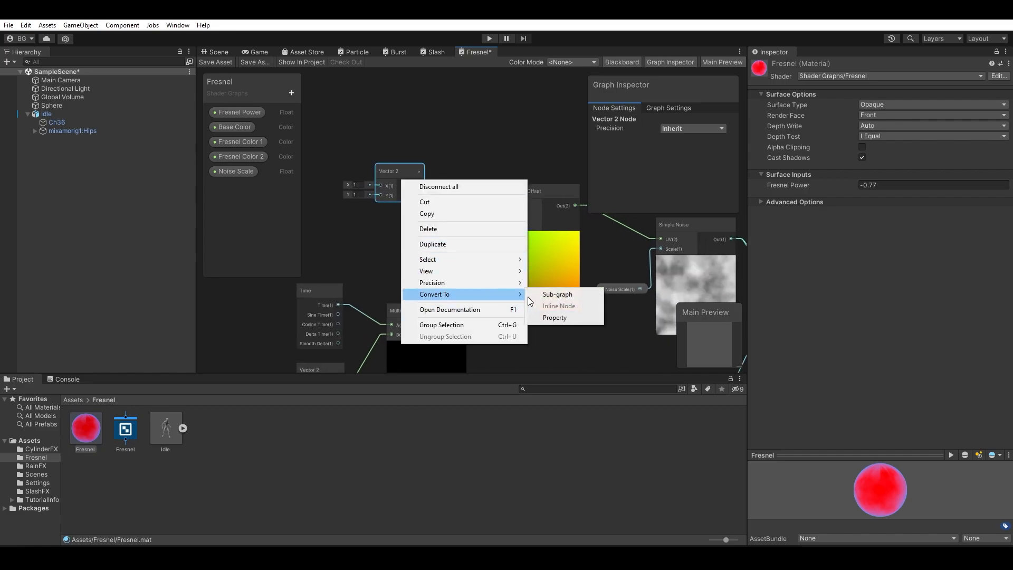
click(552, 318)
right_click(254, 194)
click(265, 196)
text(T)
key(BackSpace)
text(Noise )
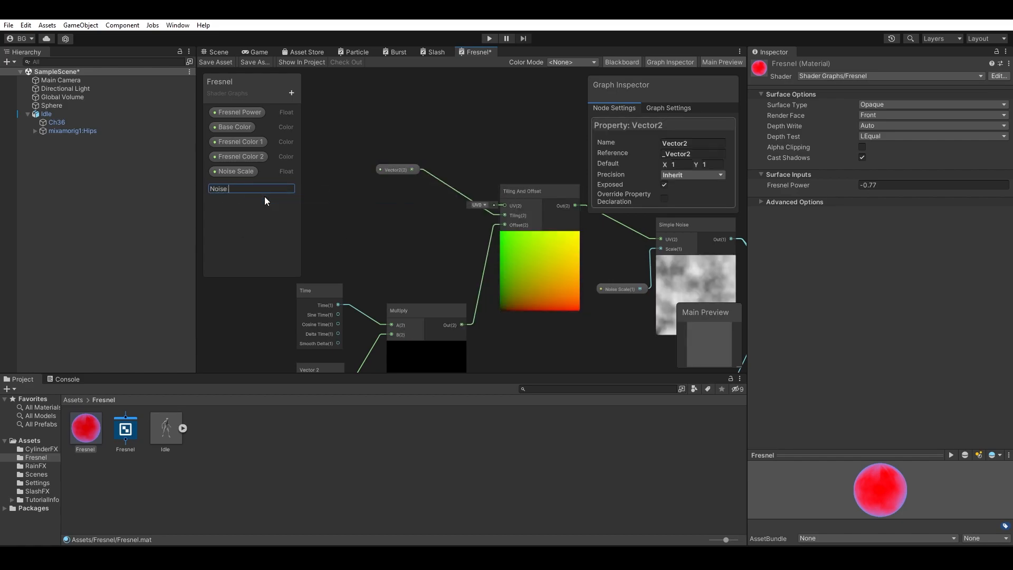
text(Tiling)
key(Return)
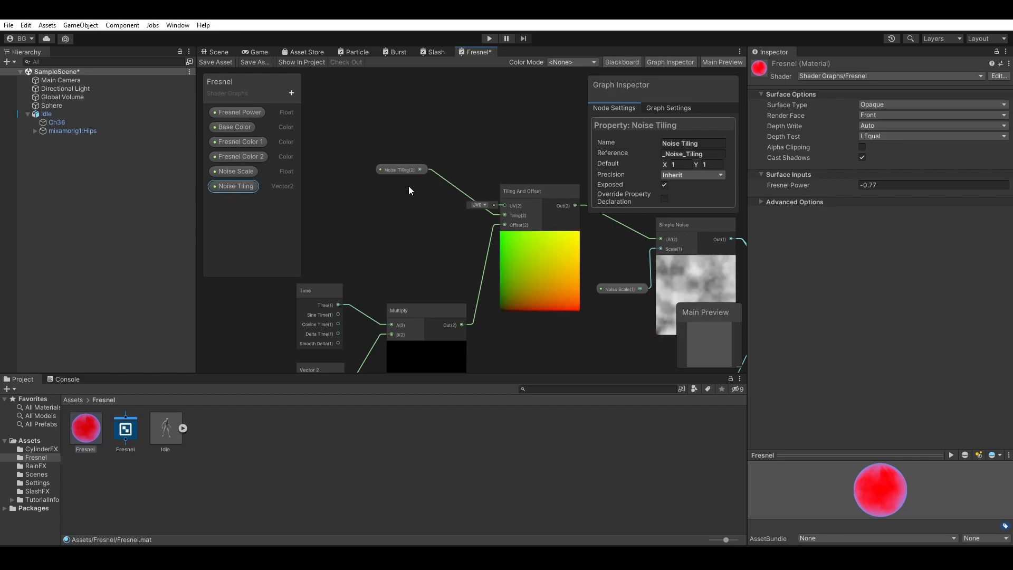
Step: Convert the Vector 2 node feeding Multiply to a property and rename it Noise Scroll
scroll(392, 229, down, 5)
right_click(371, 239)
mouse_move(460, 358)
click(531, 381)
right_click(242, 203)
click(261, 209)
text(Noise Scroll)
key(Return)
Step: Save the Fresnel shader graph and return to the Scene view
middle_drag(565, 255, 341, 290)
scroll(340, 290, down, 3)
middle_drag(524, 259, 315, 255)
middle_drag(495, 166, 409, 224)
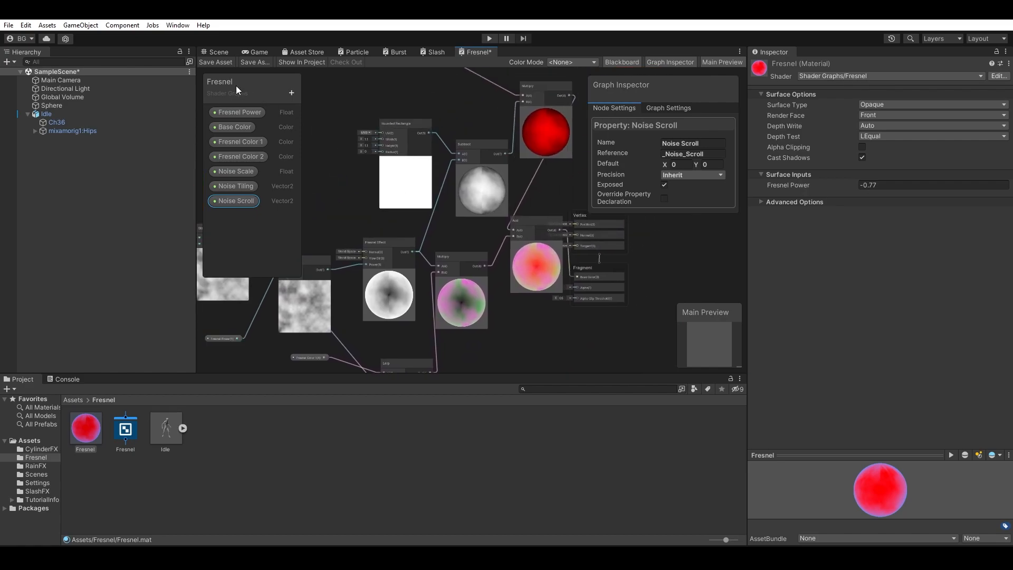
click(208, 62)
click(213, 52)
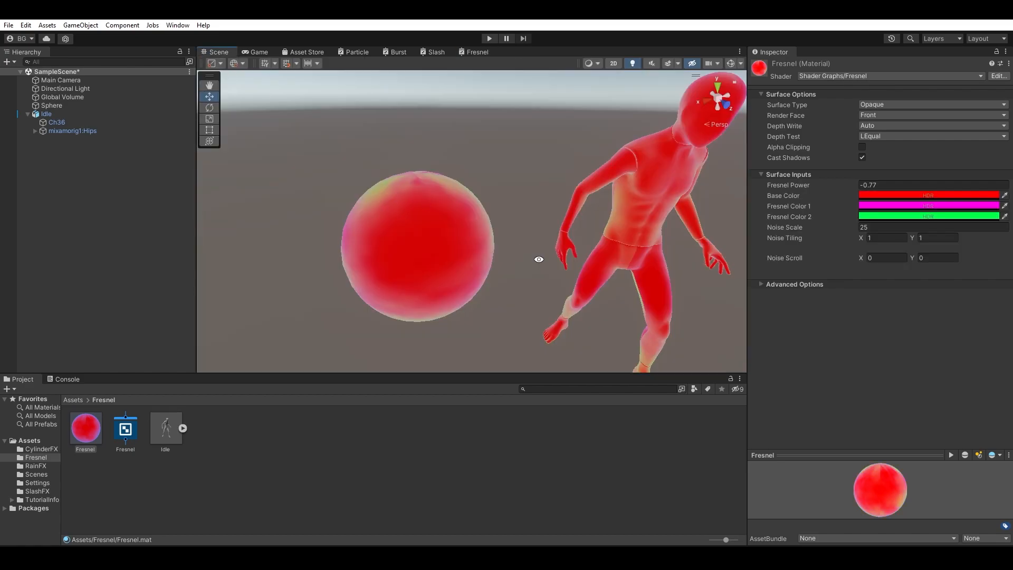
Step: Set the Fresnel material's Base Color to black
click(879, 196)
drag(945, 264, 848, 308)
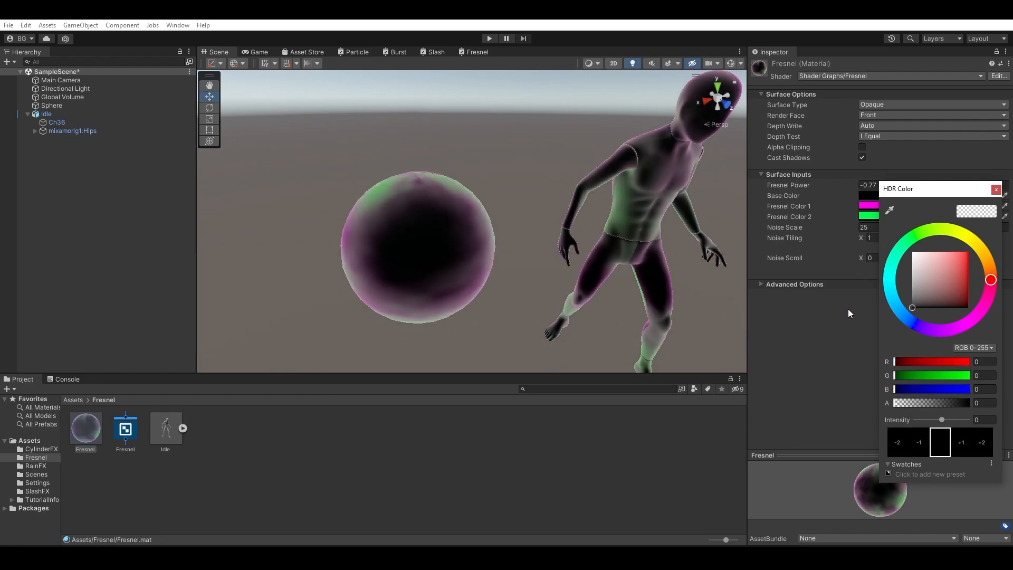
click(1000, 191)
alt+drag(543, 251, 608, 188)
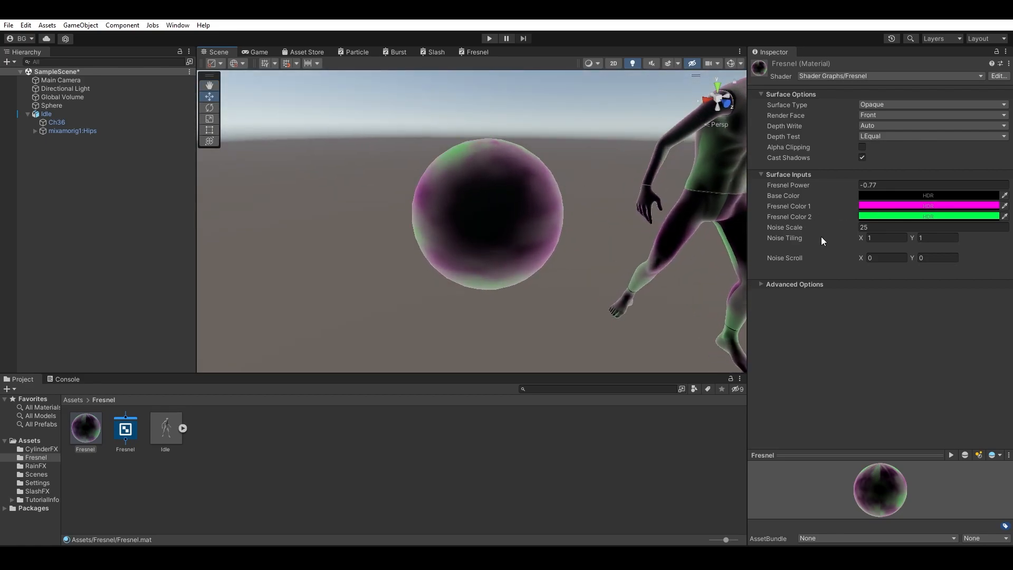
Step: Try out different Noise Scale and Fresnel Power values on the material, ending with Noise Scale at 25
mouse_move(821, 229)
mouse_down()
mouse_move(842, 230)
mouse_move(267, 255)
mouse_move(578, 254)
mouse_move(530, 249)
mouse_move(860, 268)
mouse_move(125, 271)
mouse_move(743, 248)
mouse_move(24, 190)
mouse_move(64, 190)
mouse_up()
mouse_move(835, 190)
mouse_down()
mouse_move(820, 184)
mouse_move(831, 185)
mouse_up()
drag(837, 229, 810, 229)
click(891, 230)
text(25)
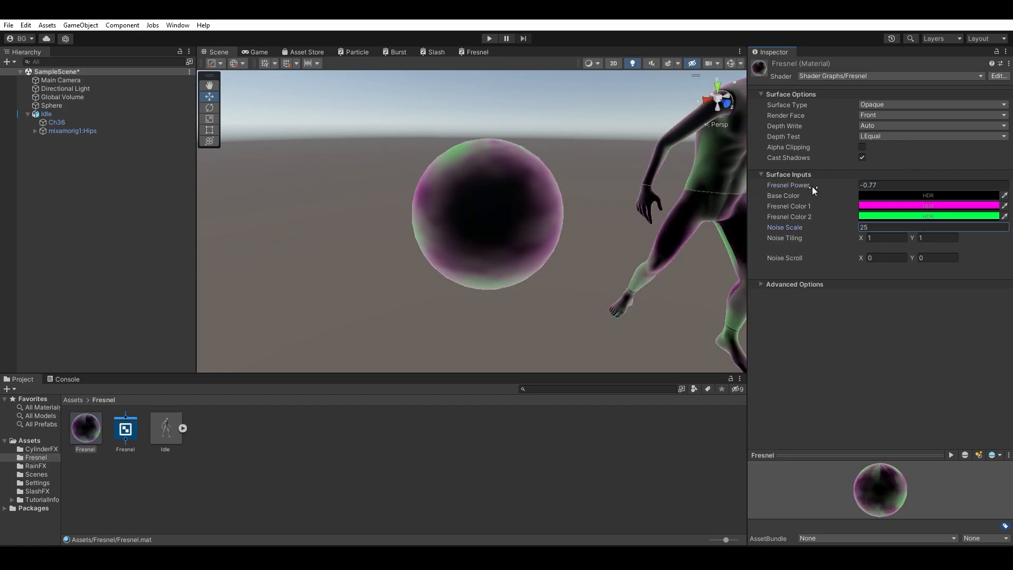
Step: Set Fresnel Power to -1.4 and change Fresnel Color 1 to a bright blue, RGB 0, 168, 255
drag(812, 186, 816, 191)
alt+drag(568, 190, 533, 155)
click(904, 206)
drag(995, 305, 856, 320)
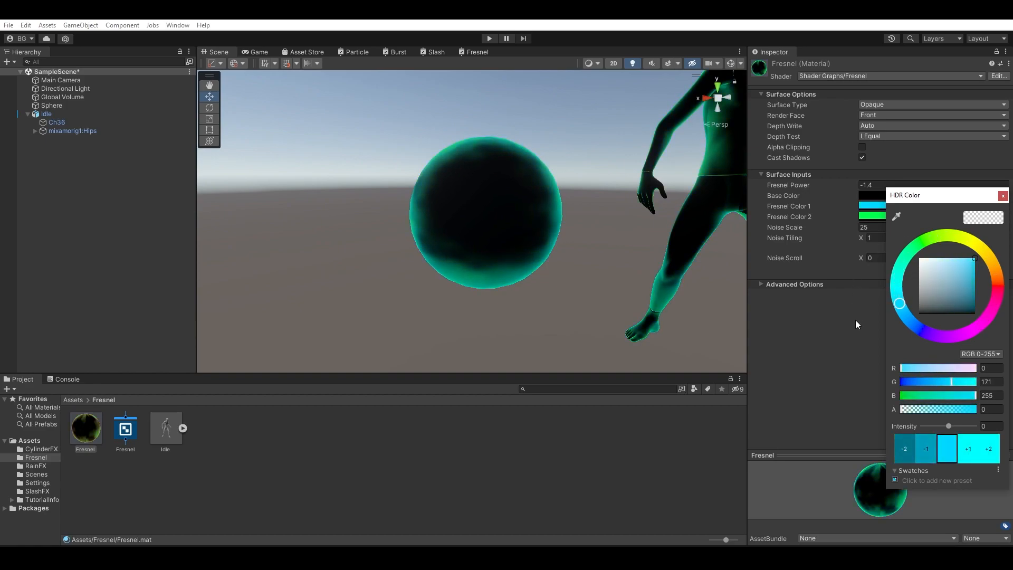
click(1004, 196)
Step: Raise the HDR intensity of Fresnel Color 2 to about 3.1 and slightly increase that of Fresnel Color 1
alt+drag(686, 174, 752, 248)
click(929, 216)
drag(947, 443, 958, 444)
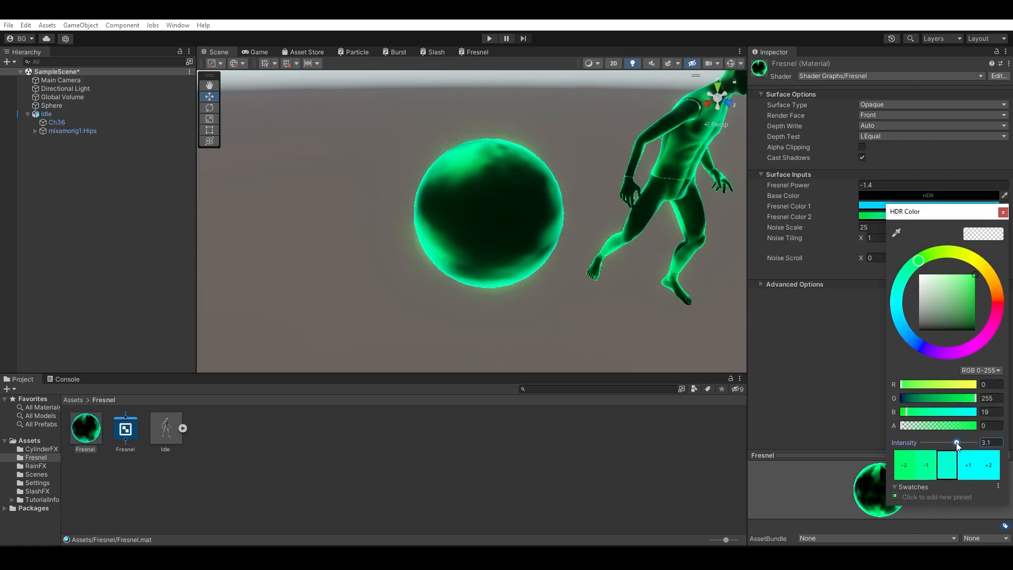
click(1002, 212)
click(945, 205)
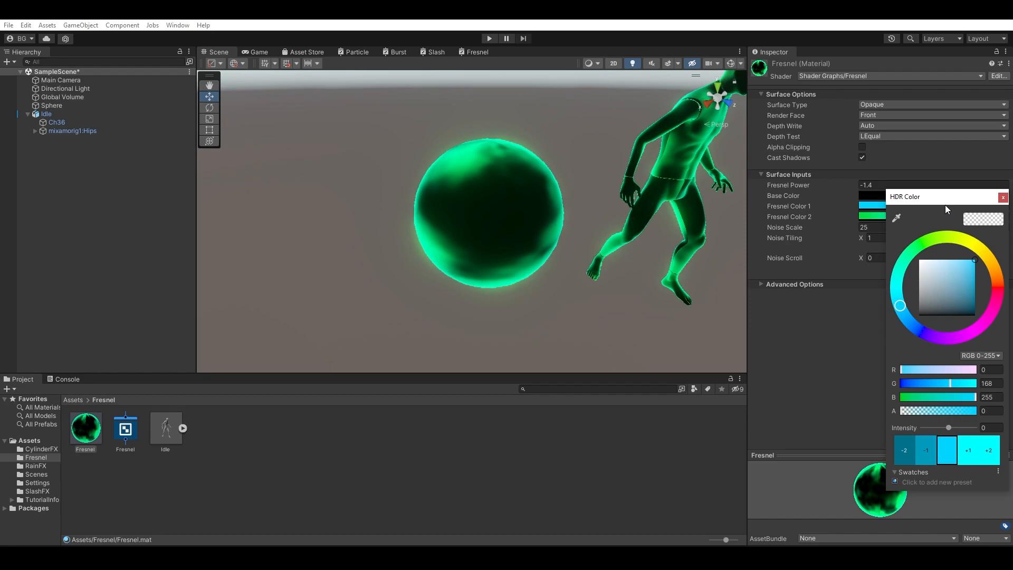
drag(948, 429, 953, 431)
click(1004, 197)
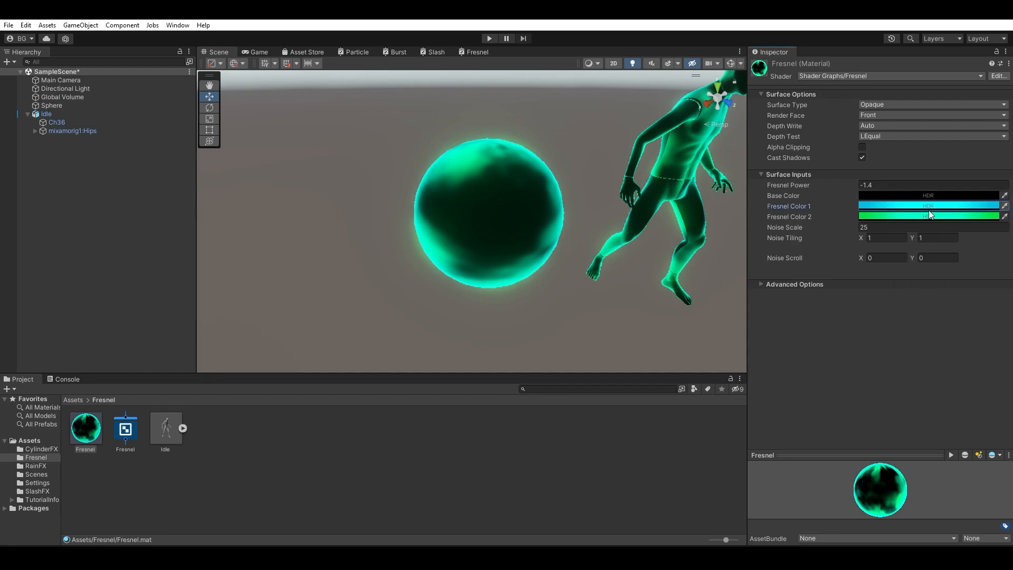
Step: Set the material's Noise Tiling Y to 5.81 and Fresnel Power to -2.66
alt+drag(672, 220, 619, 200)
drag(912, 238, 1003, 272)
alt+drag(636, 210, 634, 164)
drag(843, 186, 815, 183)
alt+drag(649, 215, 607, 219)
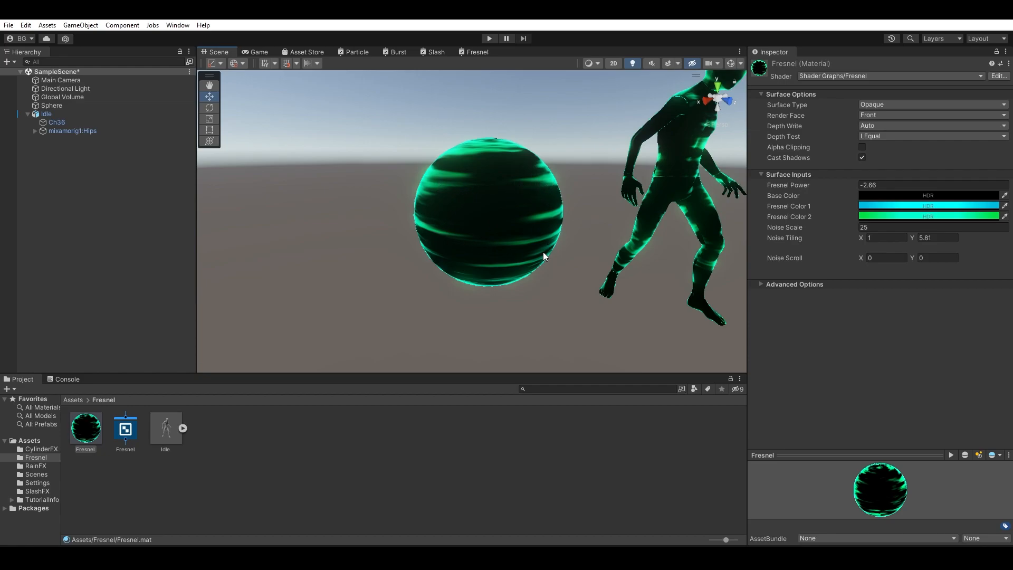
Step: Set Fresnel Power to -2.08 and Noise Tiling to X 1, Y 2.44
alt+drag(481, 178, 513, 195)
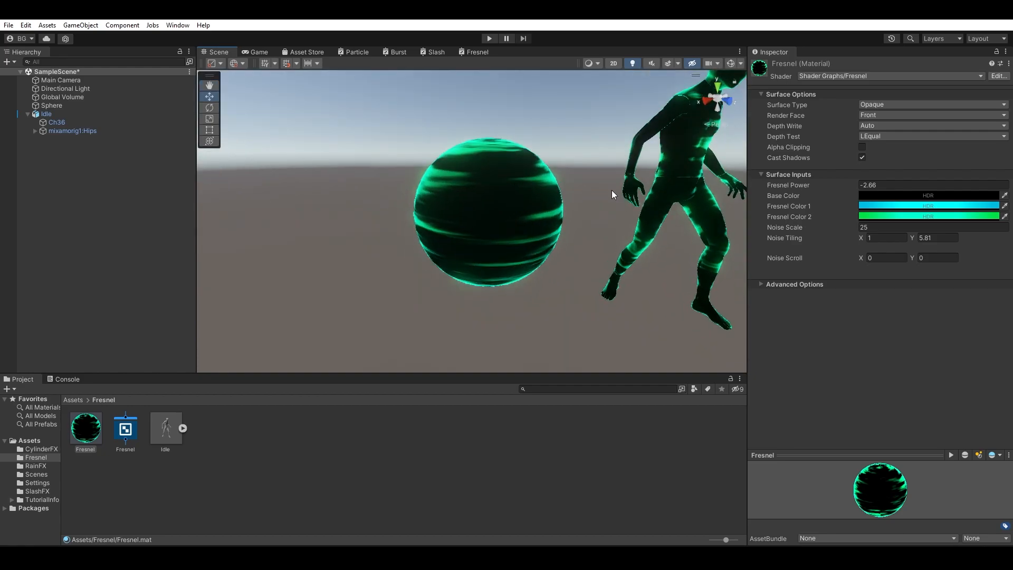
mouse_move(838, 185)
mouse_down()
mouse_move(862, 185)
mouse_move(800, 187)
mouse_move(848, 193)
mouse_up()
drag(911, 236, 859, 238)
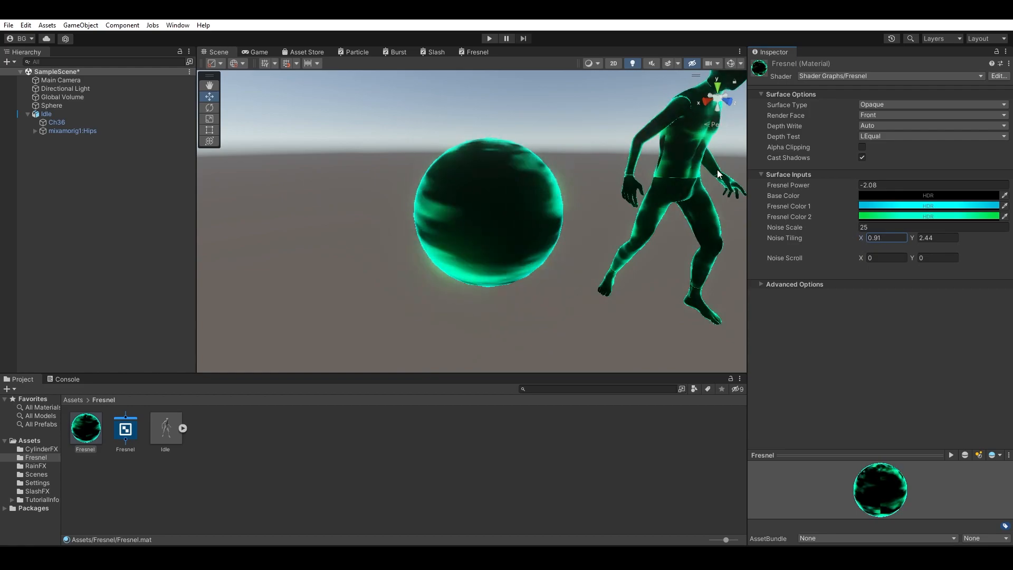
Step: Return to the Fresnel shader graph, create a Branch node and place it above the Power node
click(484, 50)
middle_drag(507, 299, 756, 284)
scroll(570, 297, up, 2)
middle_drag(607, 322, 576, 264)
middle_drag(518, 226, 522, 304)
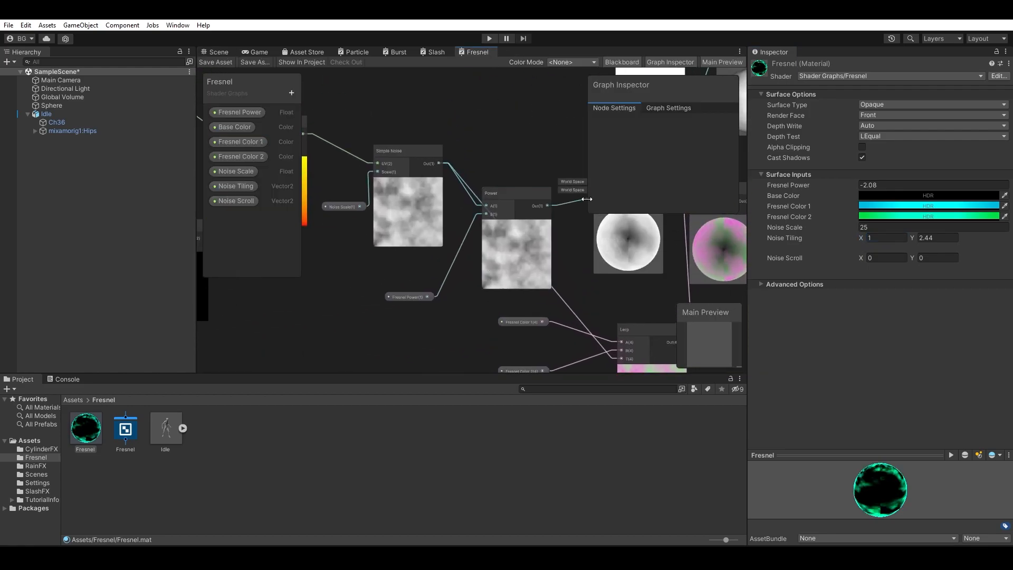
middle_drag(556, 259, 569, 323)
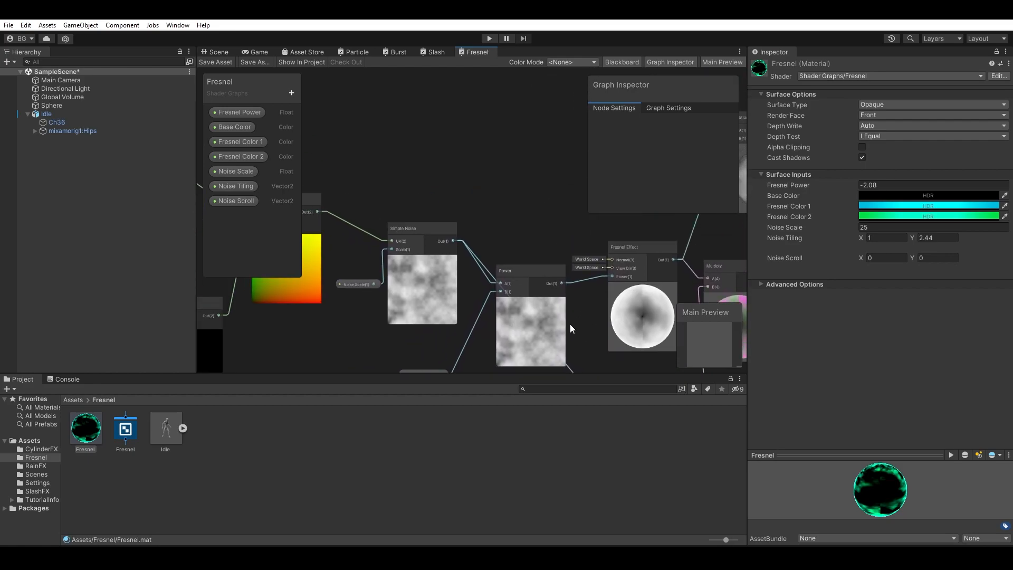
key(space)
text(branch)
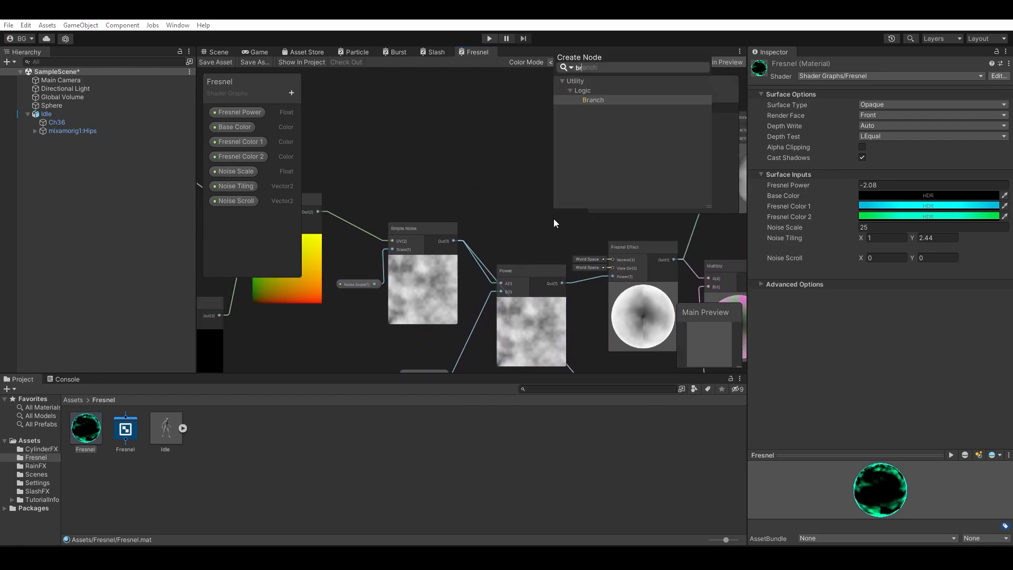
key(Return)
drag(584, 244, 540, 153)
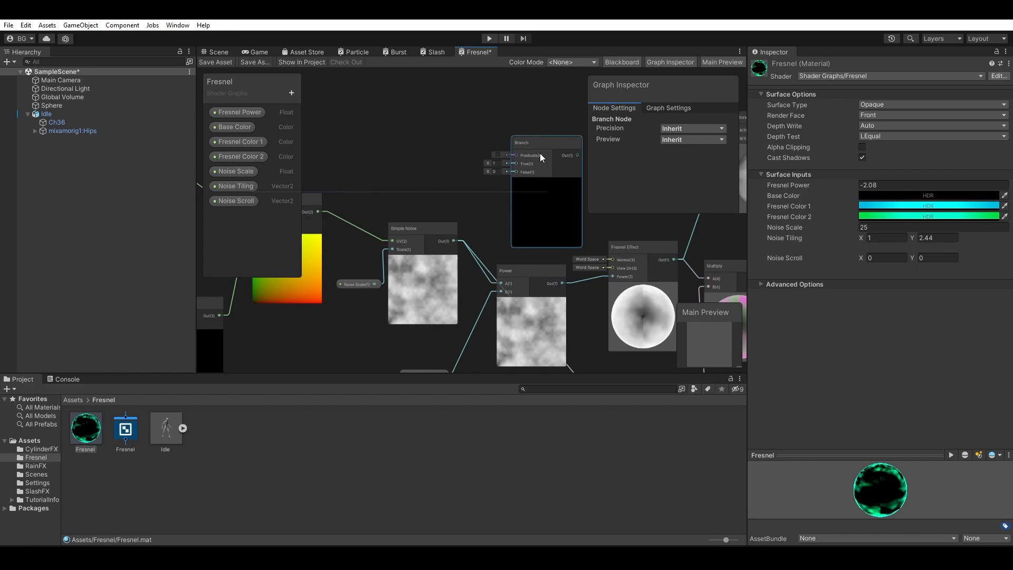
Step: Connect the Power node's output to the Branch node's False input
middle_drag(489, 219, 500, 180)
click(501, 179)
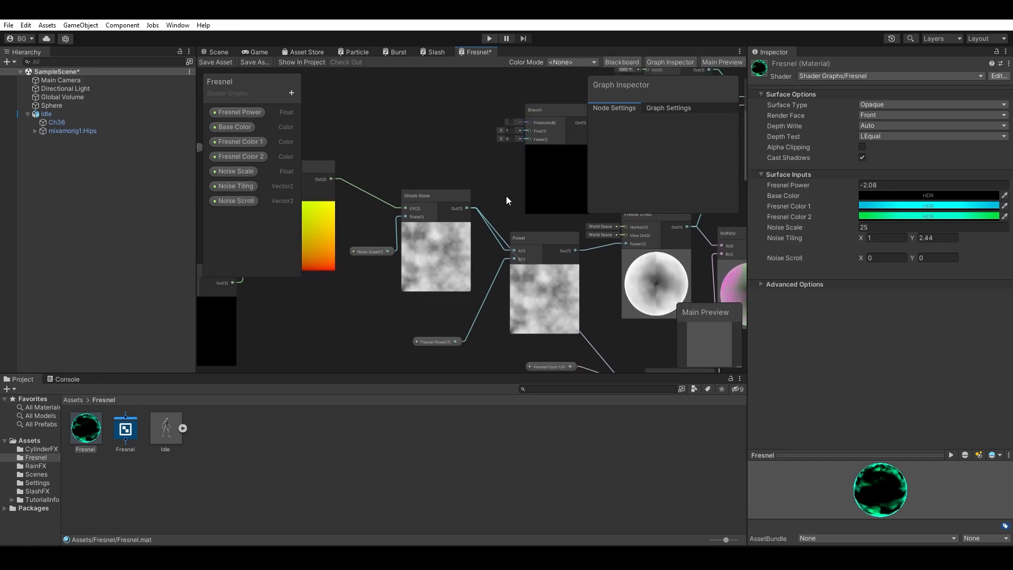
middle_drag(591, 282, 572, 303)
drag(558, 271, 509, 160)
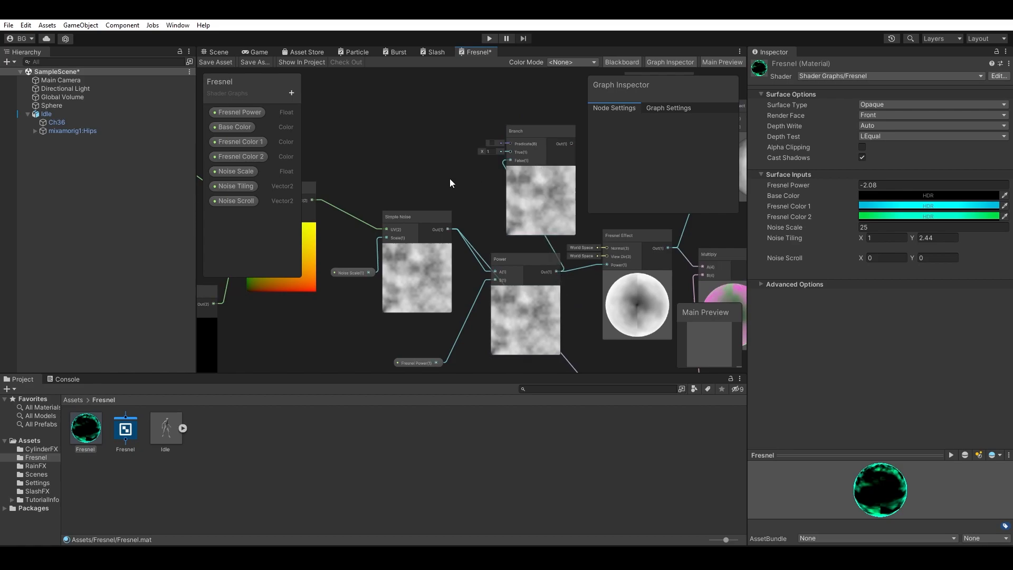
Step: Add a Float node with the value 1 and connect it to the Branch node's True input
middle_drag(450, 178, 486, 211)
key(space)
text(float)
key(Return)
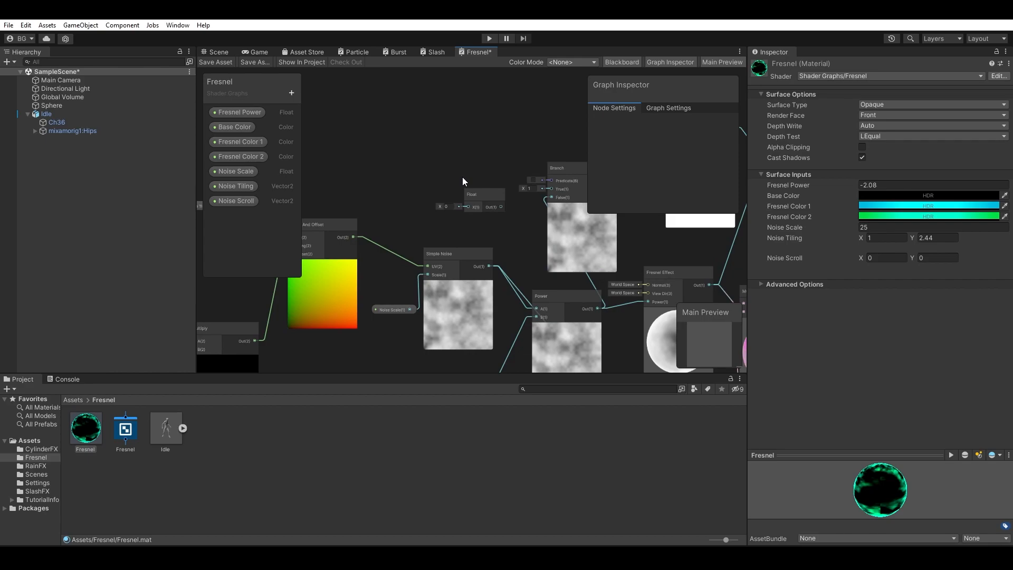
middle_drag(556, 273, 522, 287)
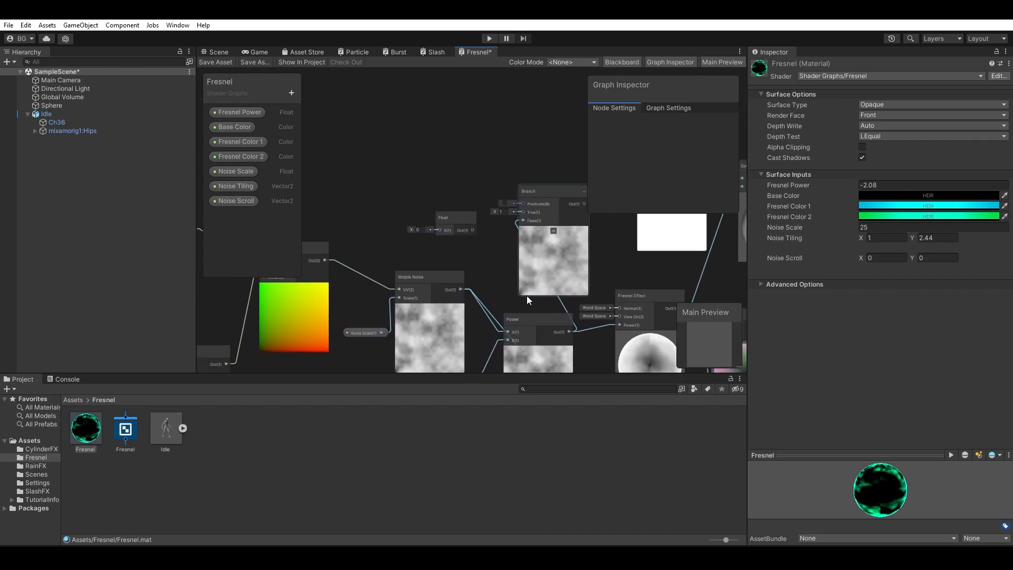
click(421, 230)
drag(473, 230, 522, 213)
Step: Connect the Branch node's output to the Power input of the Fresnel Effect node
middle_drag(607, 260, 509, 220)
drag(487, 165, 522, 285)
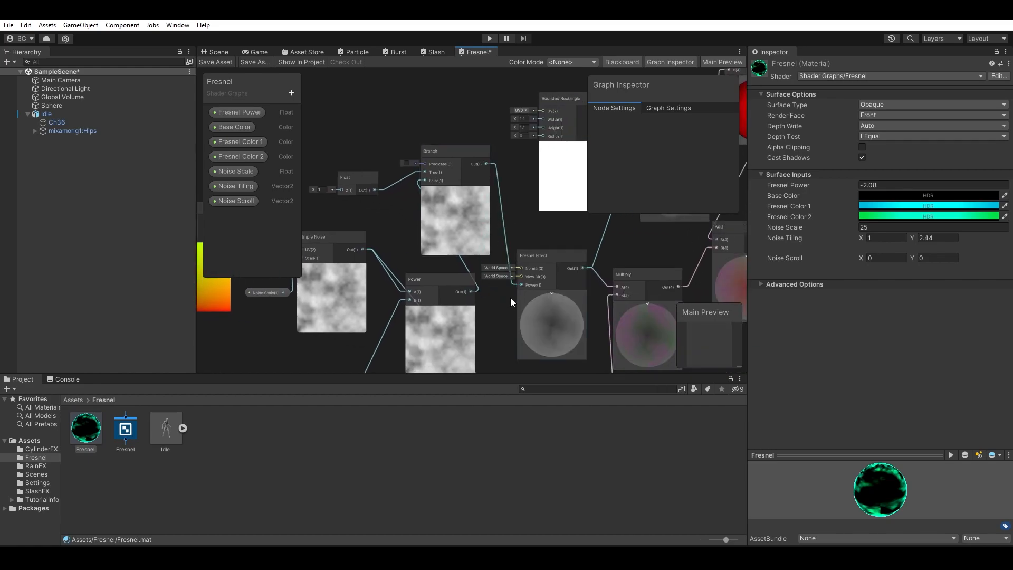
middle_drag(514, 297, 642, 325)
middle_drag(548, 247, 447, 262)
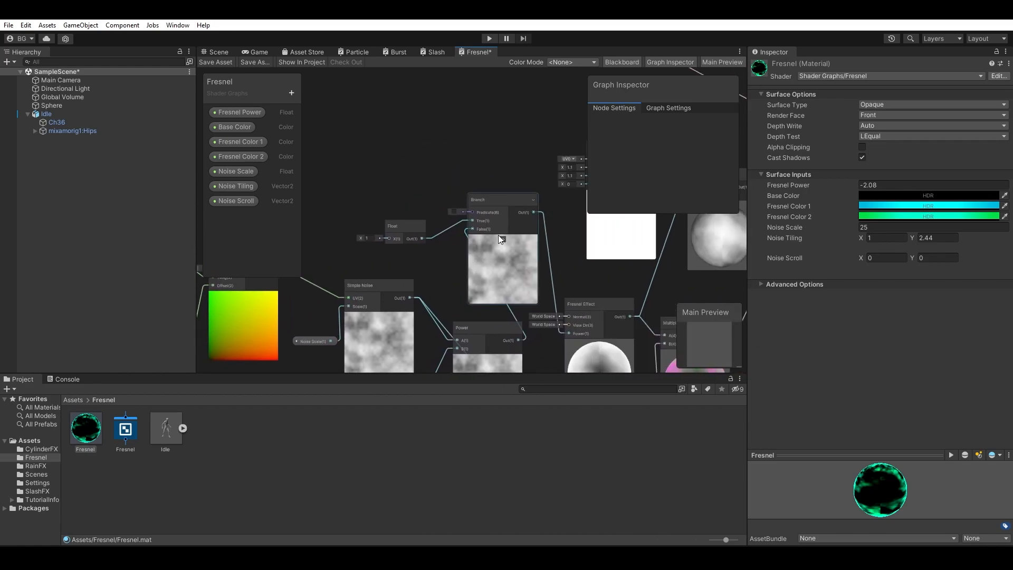
Step: Convert the Float node to a property and rename it "Fresnel Float Power"
click(410, 228)
right_click(410, 228)
mouse_move(528, 345)
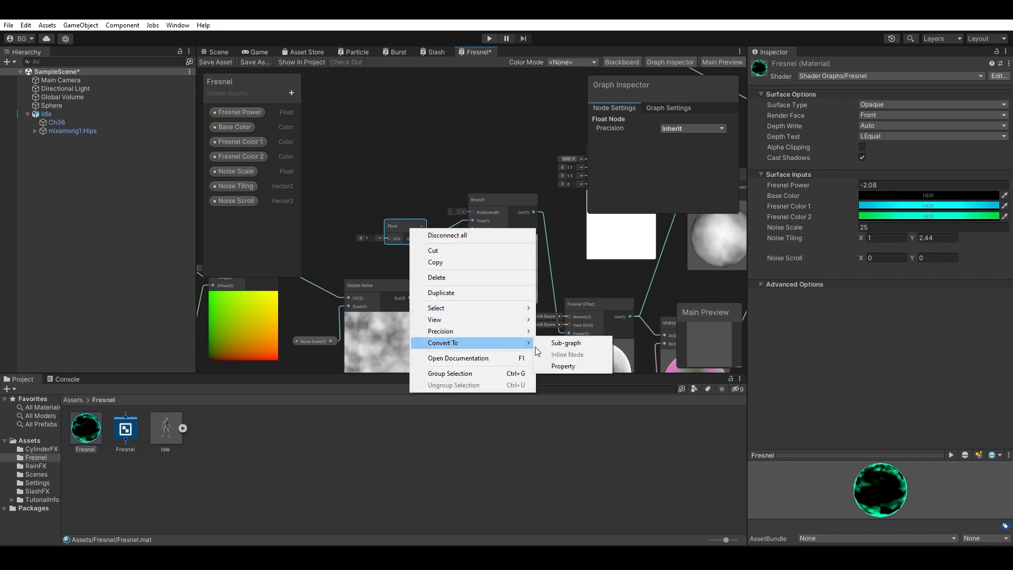
click(557, 366)
click(225, 216)
right_click(225, 220)
click(244, 224)
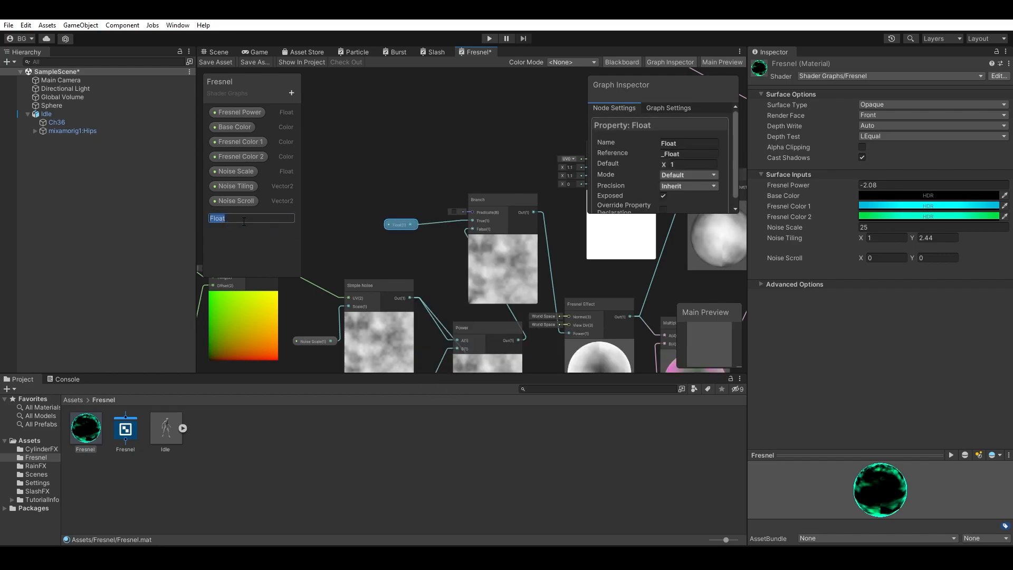
text(F)
text(resnel Float Power)
key(Return)
click(432, 192)
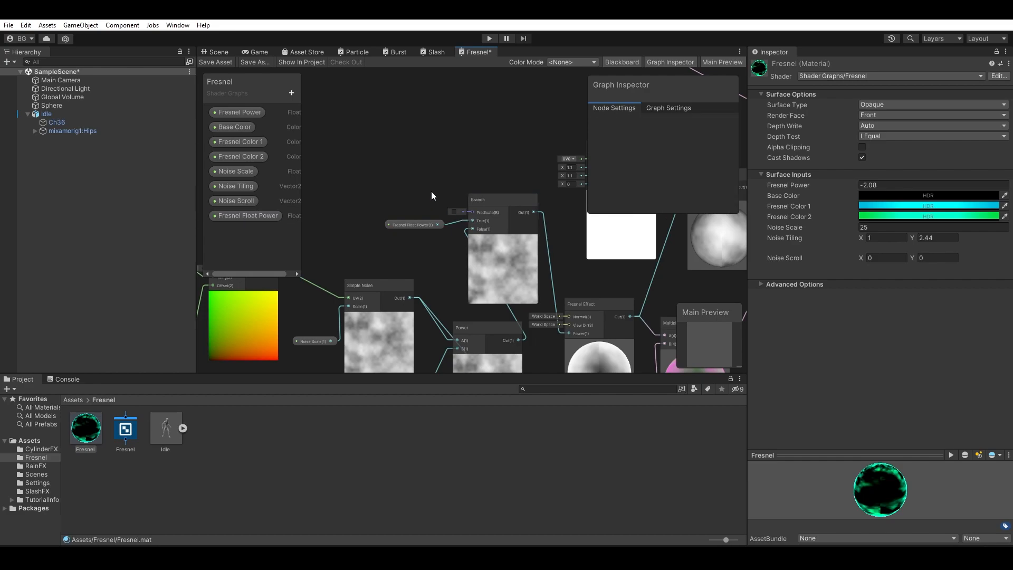
Step: Add a Boolean node beside the Branch node and connect it to the Predicate input
key(space)
text(bran)
key(Return)
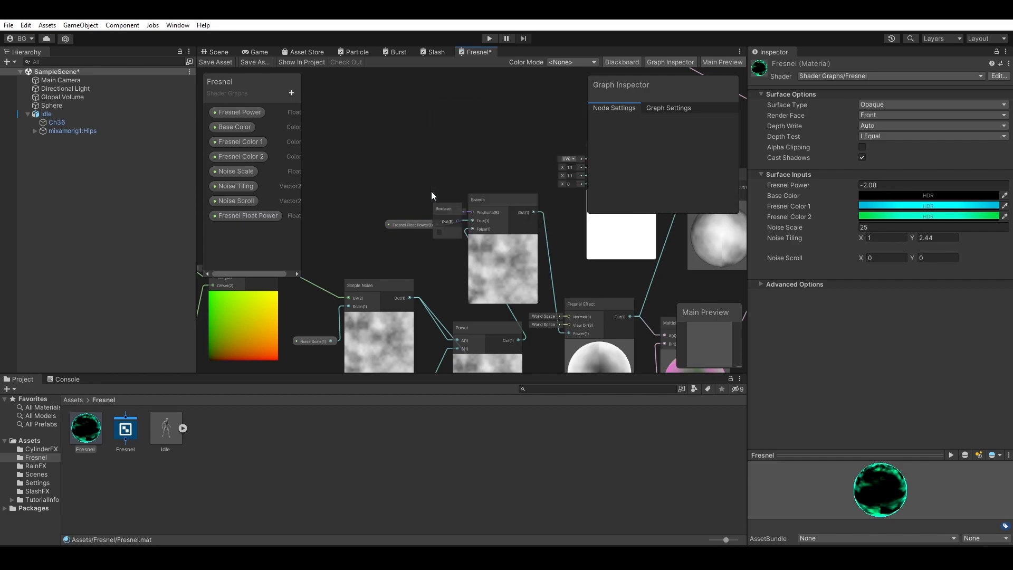
drag(445, 220, 431, 178)
drag(473, 210, 469, 212)
Step: Toggle the Boolean node on and off to compare the Branch preview, leaving it off
click(415, 178)
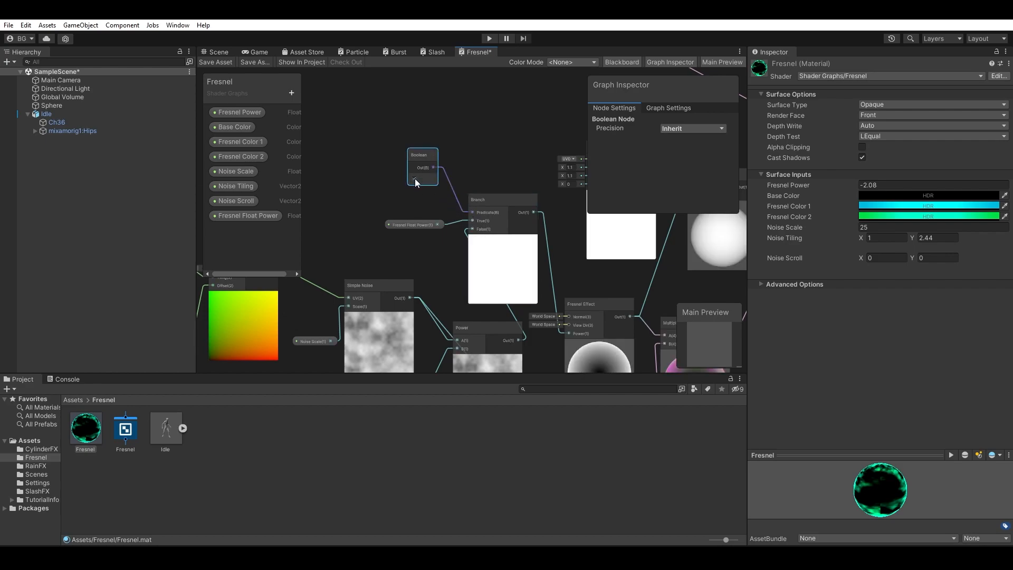
click(414, 178)
click(415, 178)
click(415, 179)
click(414, 179)
click(415, 179)
Step: Convert the Boolean node to a property and rename it "Float Power"
right_click(424, 157)
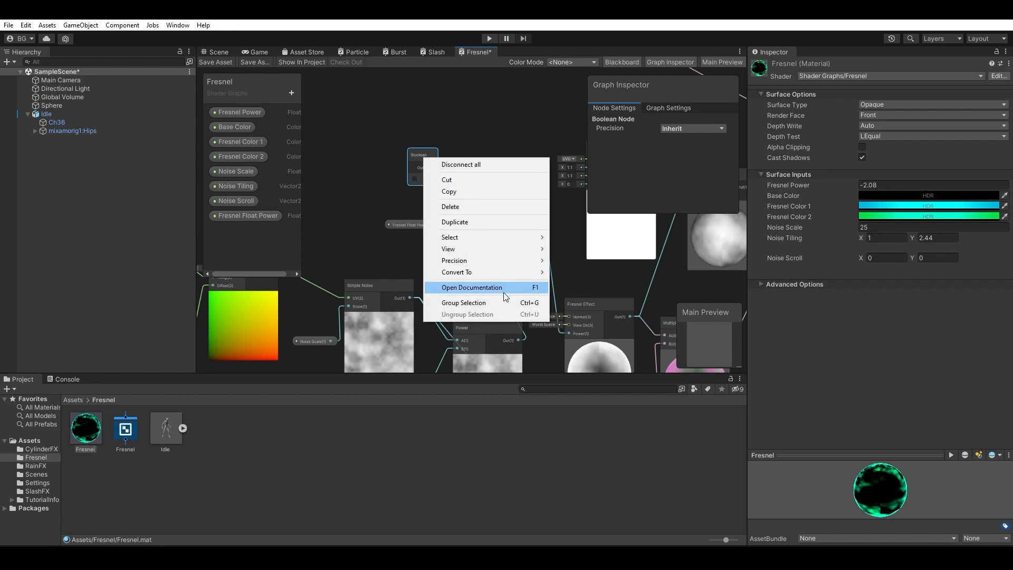
mouse_move(515, 277)
click(577, 295)
right_click(225, 231)
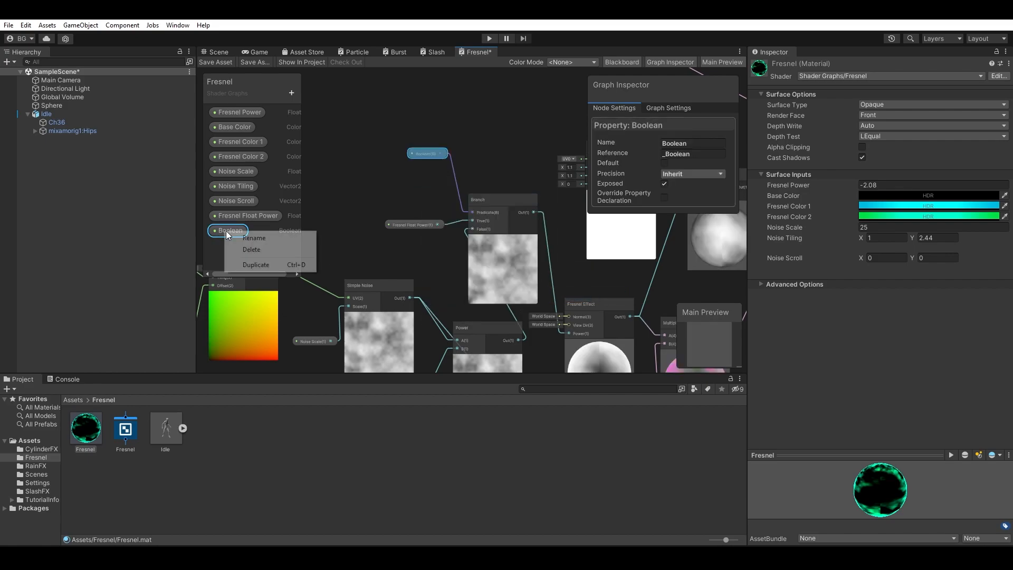
click(243, 236)
text(F)
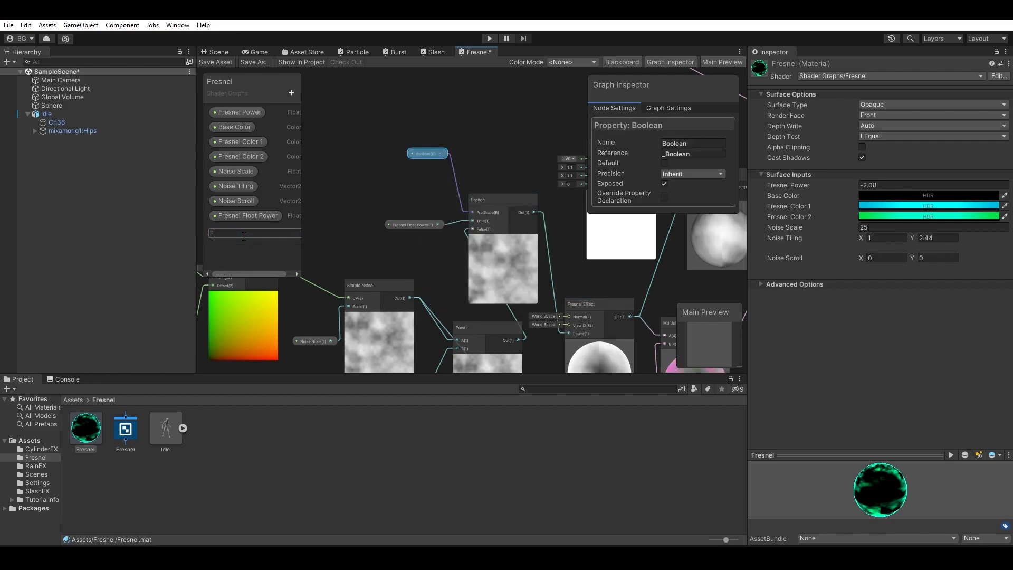
text(loat Power)
key(Return)
Step: Move the Float Power property above Fresnel Float Power and save the shader asset
drag(242, 236, 253, 214)
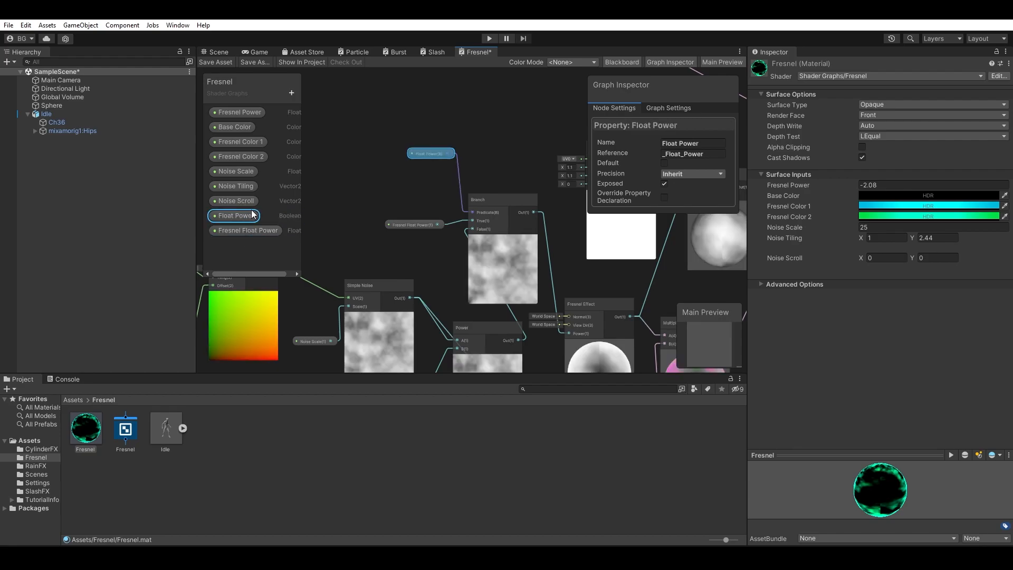
click(233, 226)
click(213, 62)
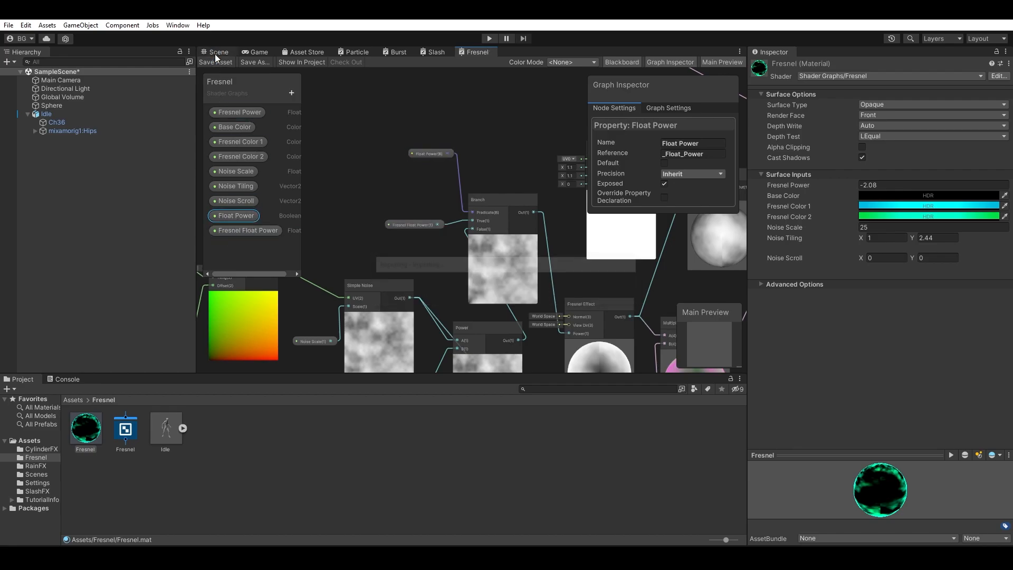
Step: In the Scene view, enable Float Power on the Fresnel material and set Fresnel Float Power to 4.04
click(214, 53)
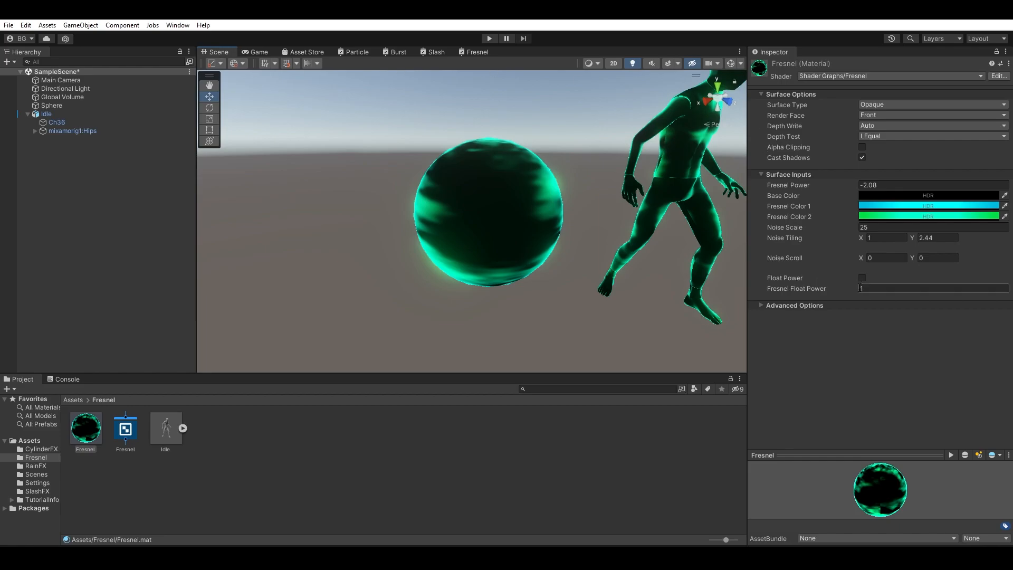
click(861, 278)
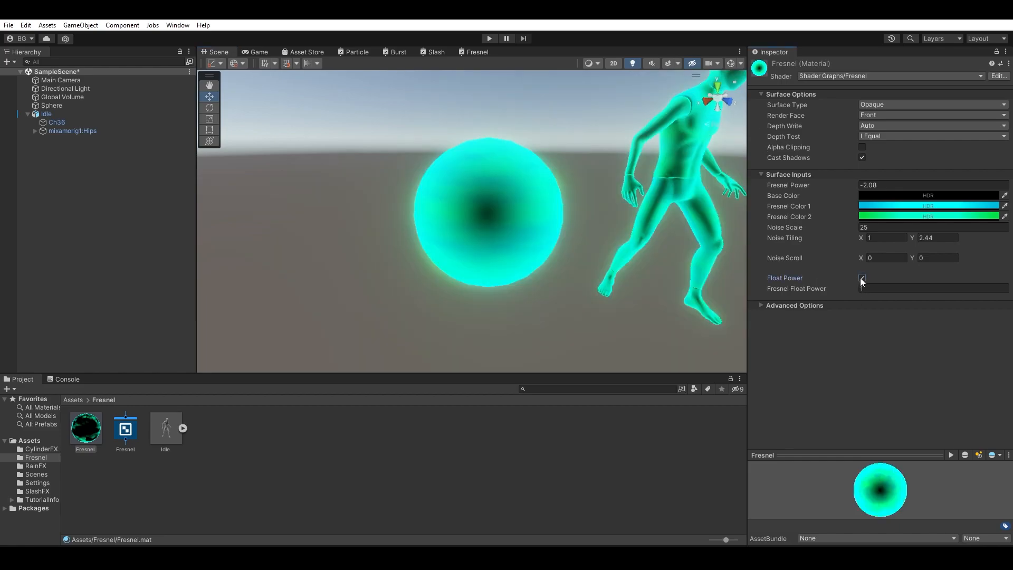
drag(844, 290, 894, 288)
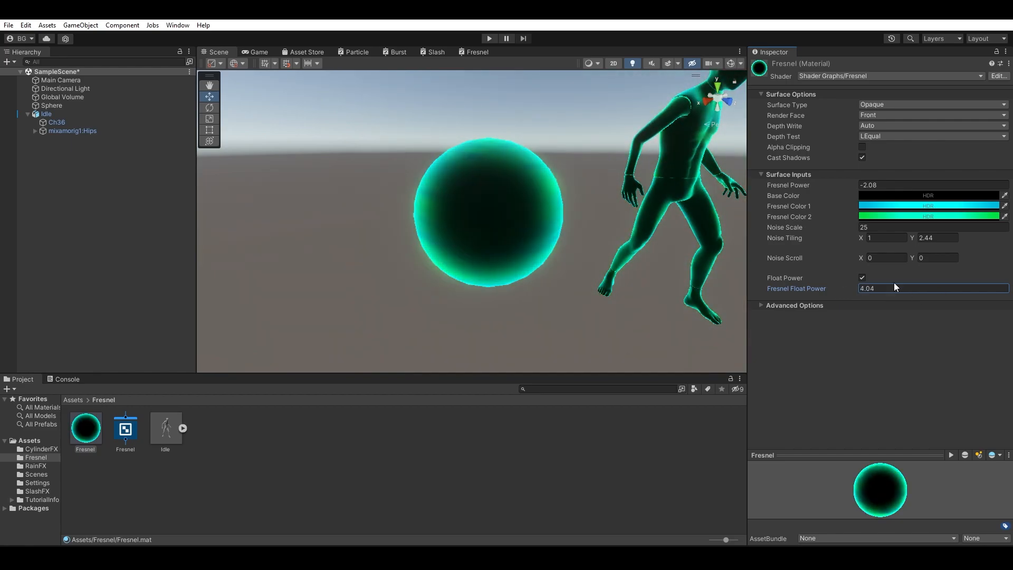
alt+drag(612, 219, 633, 175)
Step: Disable Float Power on the Fresnel material and set Fresnel Power to -1.66
click(862, 278)
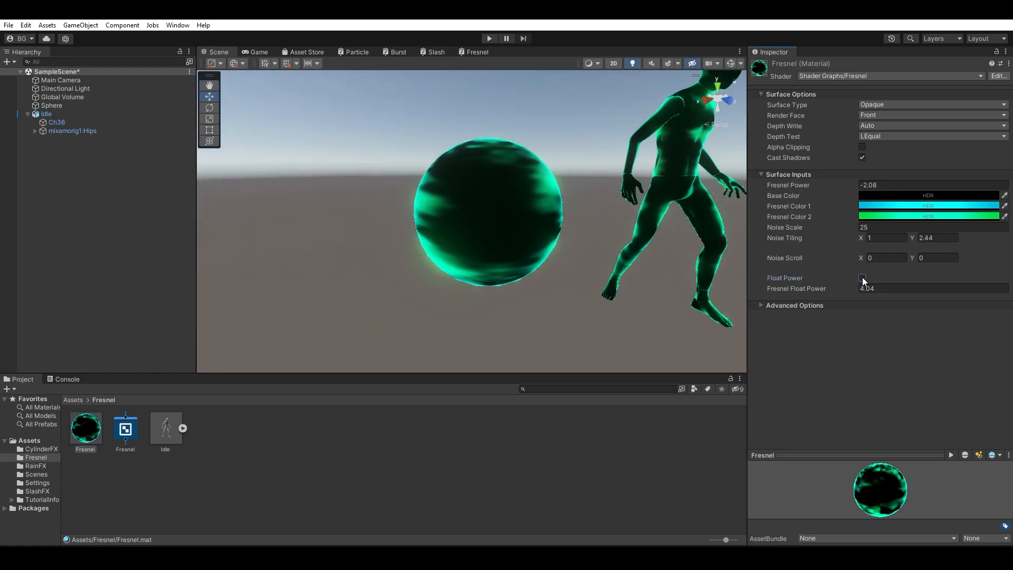
drag(844, 288, 846, 288)
drag(837, 186, 838, 187)
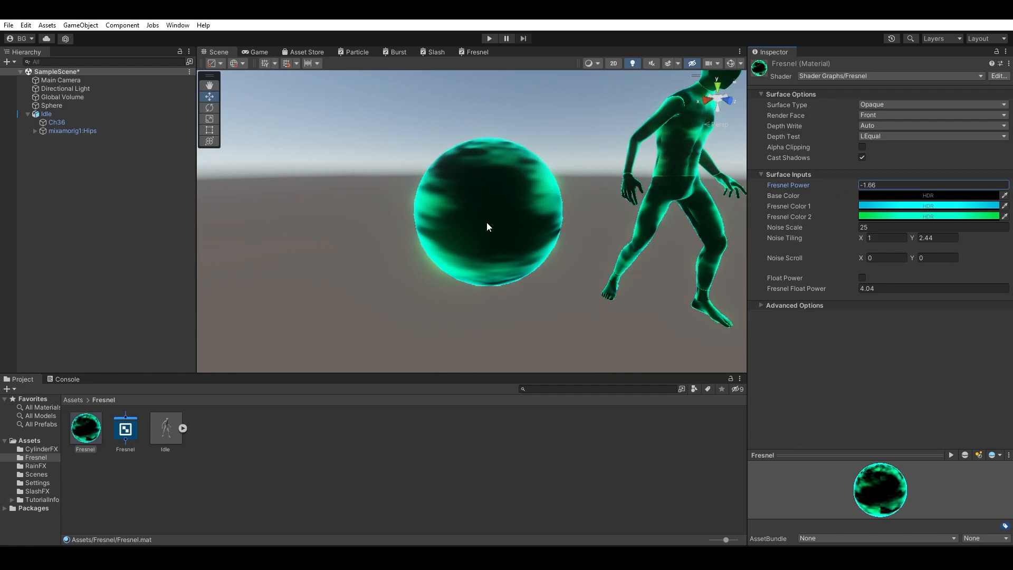
Step: Return to the Fresnel shader graph and add a Step node below Fresnel Power with its In value at 0.5
click(474, 52)
middle_drag(449, 316, 499, 306)
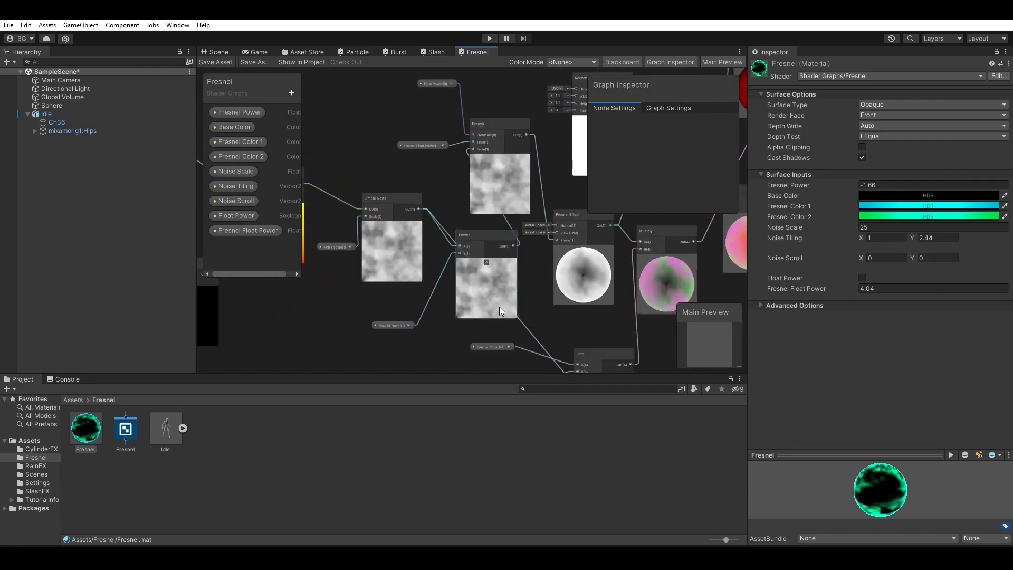
mouse_move(536, 288)
middle_down()
mouse_move(340, 275)
mouse_move(556, 268)
mouse_move(546, 242)
mouse_move(555, 290)
middle_up()
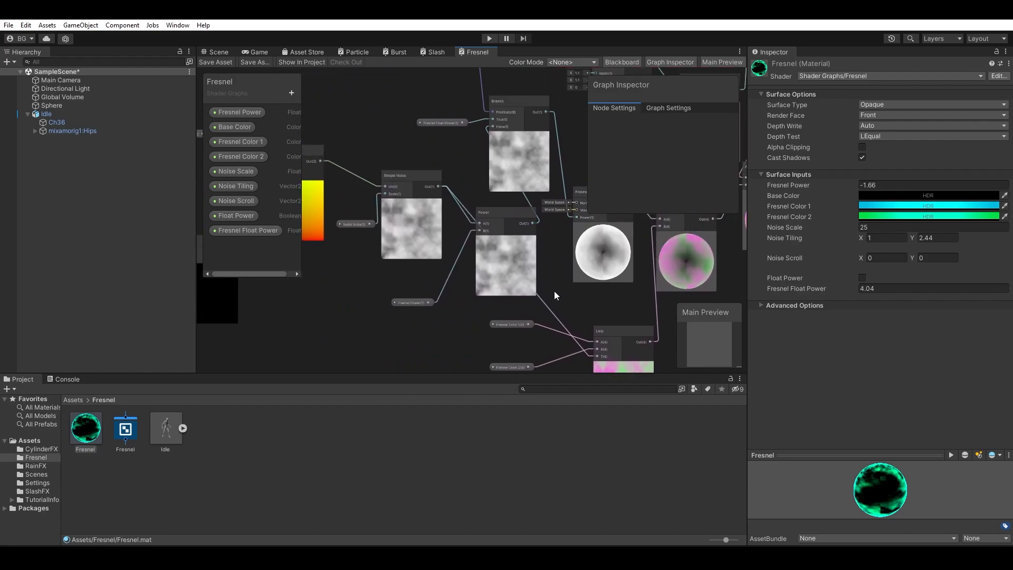
middle_drag(615, 225, 483, 278)
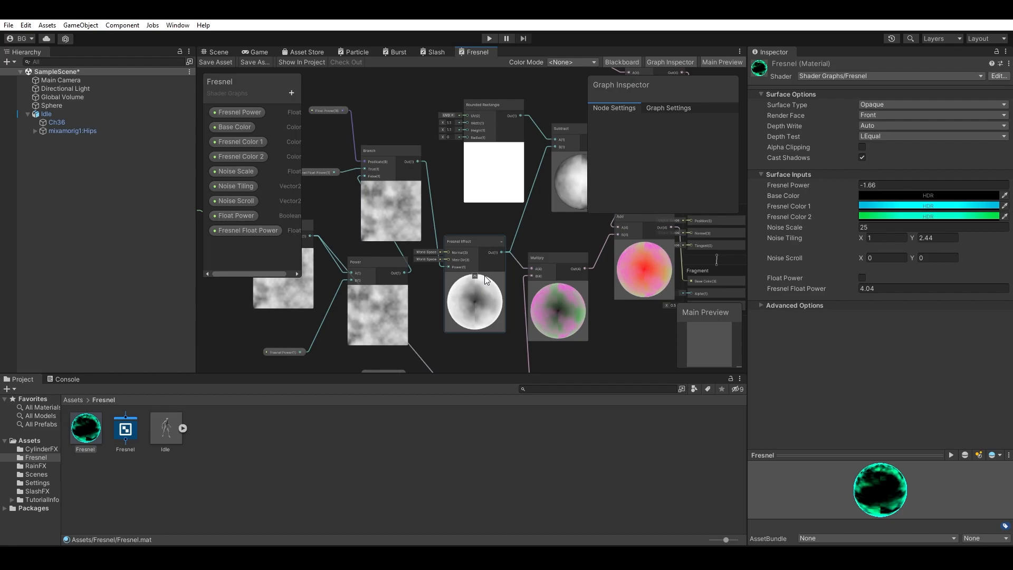
middle_drag(467, 260, 572, 188)
middle_drag(517, 285, 535, 338)
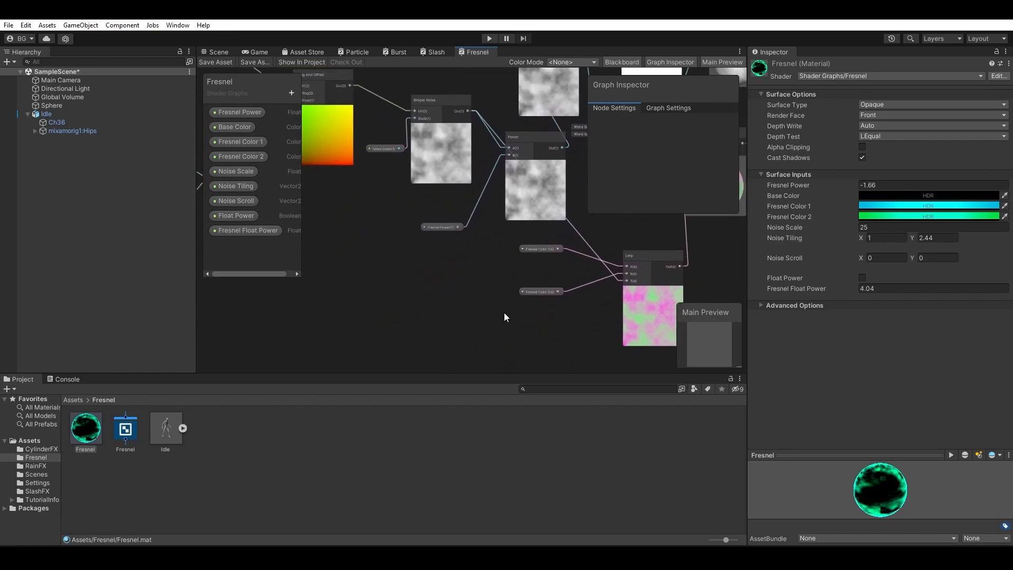
key(space)
text(step)
key(Return)
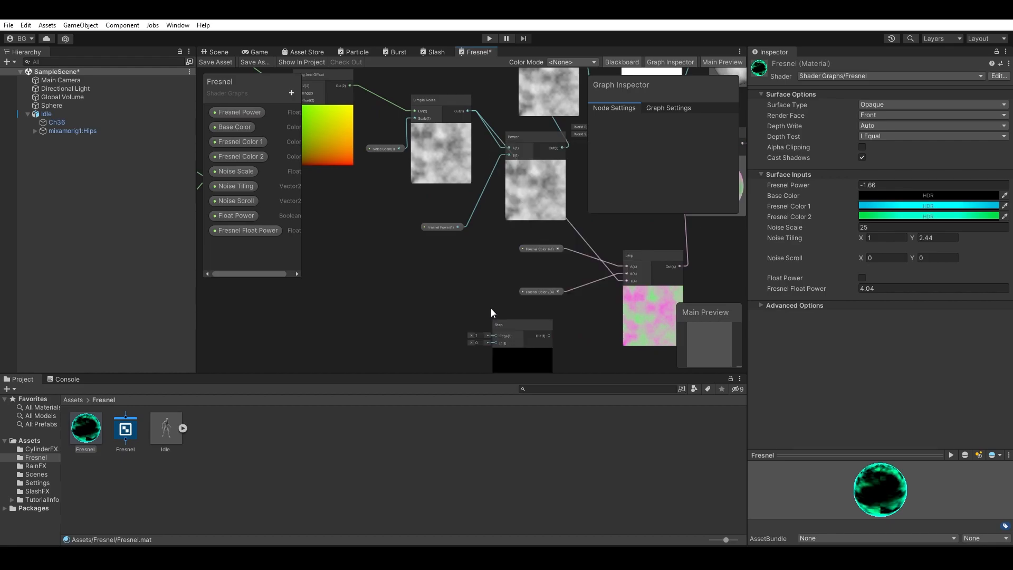
drag(506, 327, 473, 295)
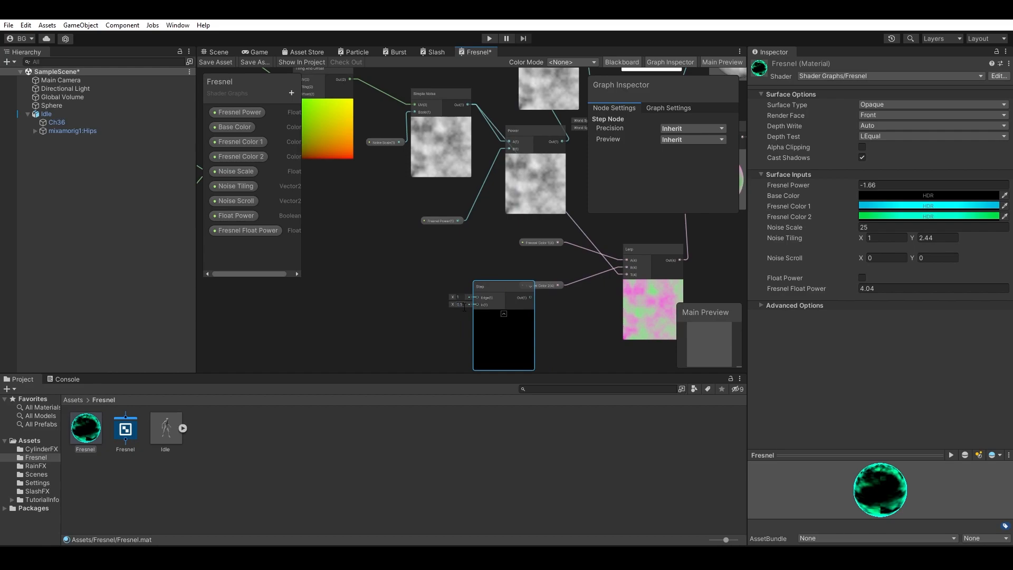
drag(494, 287, 486, 259)
middle_drag(429, 237, 431, 264)
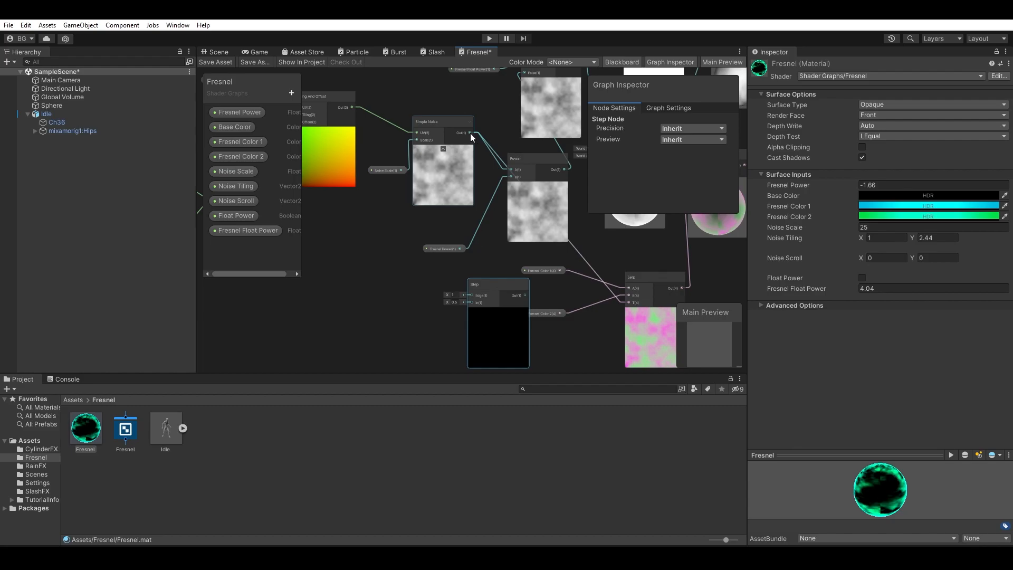
Step: Connect the Simple Noise output to the Step node's Edge input and move the Step node clear of the color nodes
drag(470, 133, 485, 223)
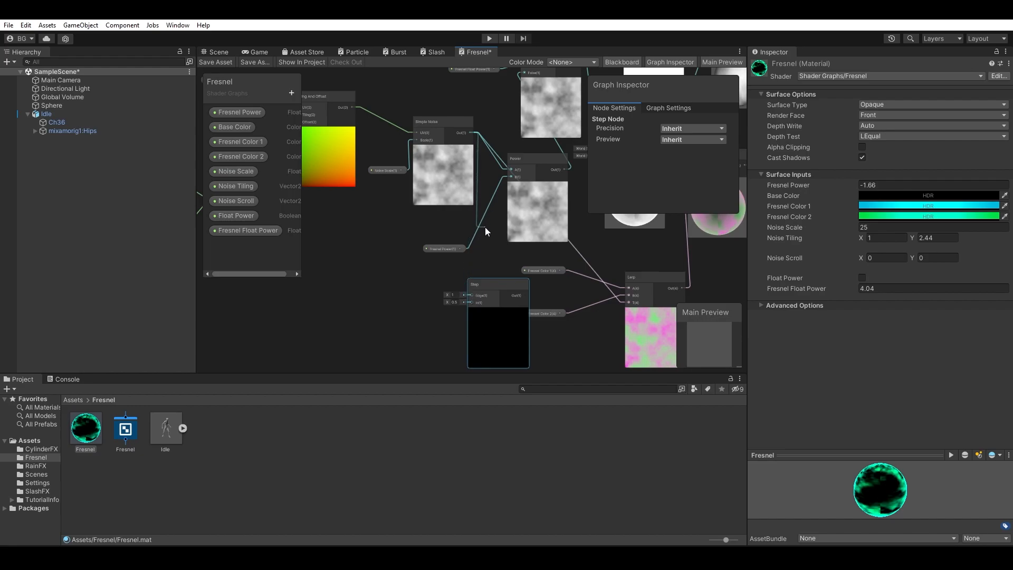
drag(513, 169, 494, 139)
click(497, 119)
mouse_move(508, 179)
middle_down()
mouse_move(432, 266)
mouse_move(493, 189)
middle_up()
drag(457, 138, 459, 305)
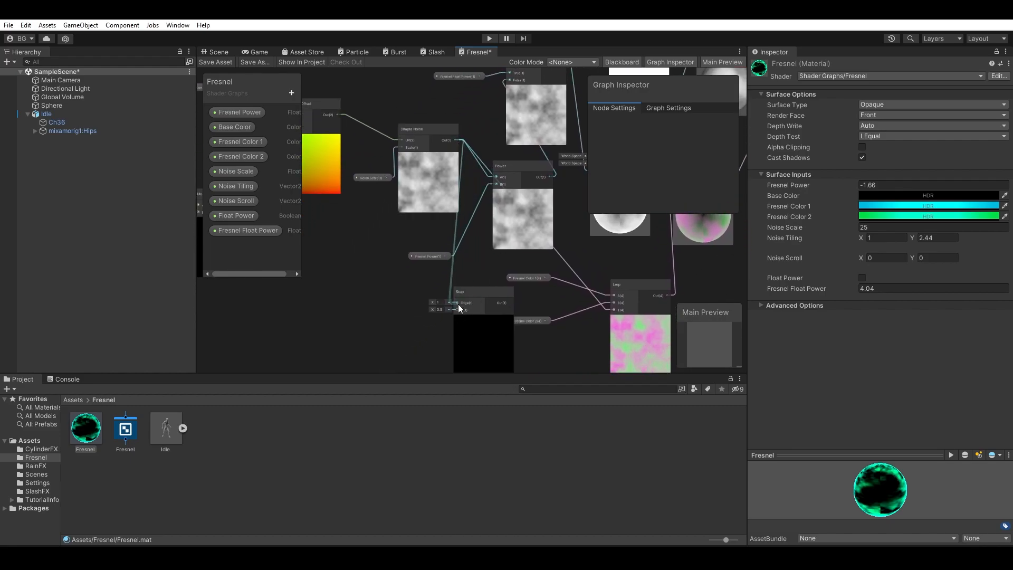
drag(484, 291, 449, 284)
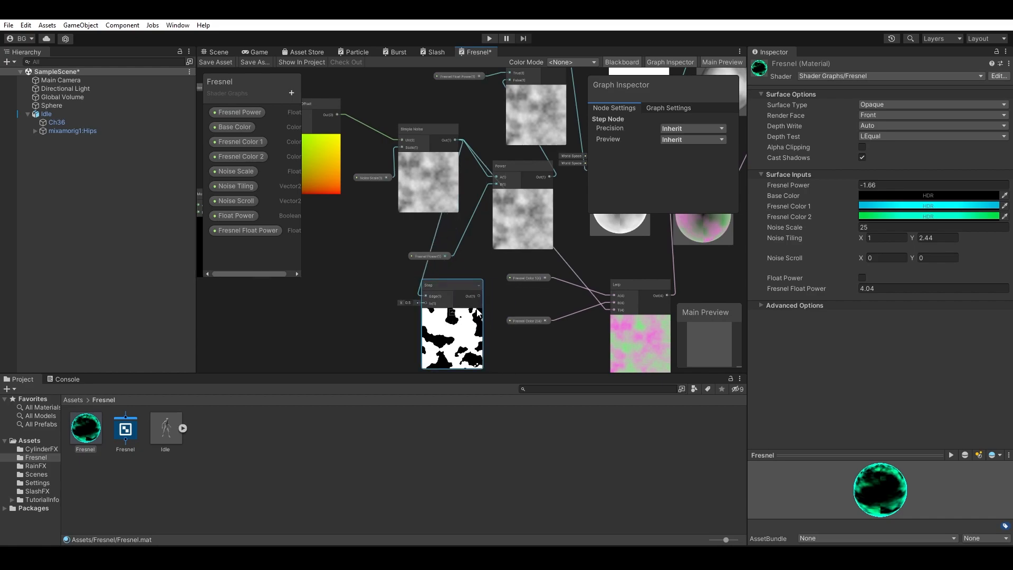
Step: Try running the Step output through a new Power node, and delete that Power node
middle_drag(528, 369, 495, 309)
key(space)
text(power)
key(Return)
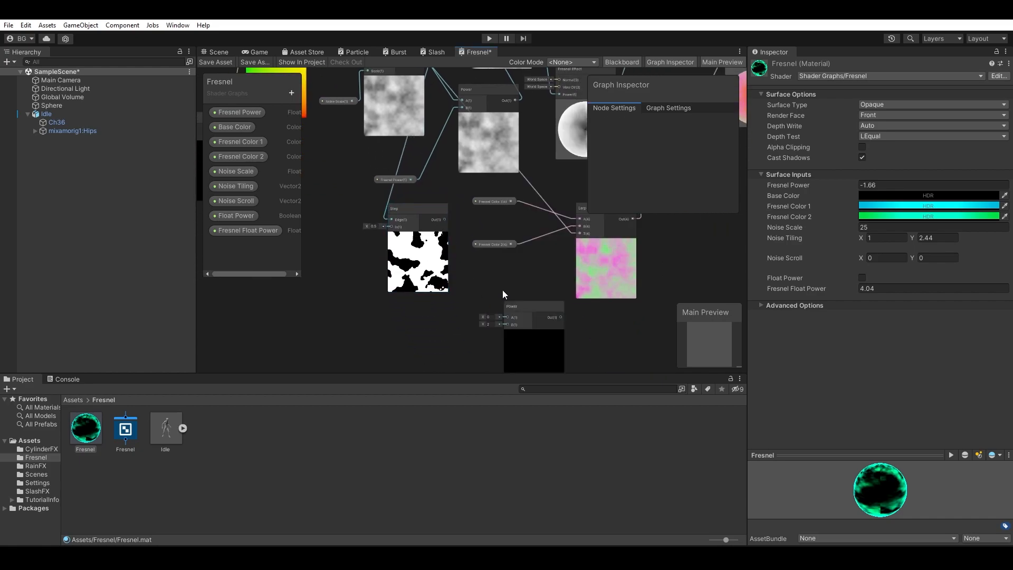
drag(445, 219, 467, 324)
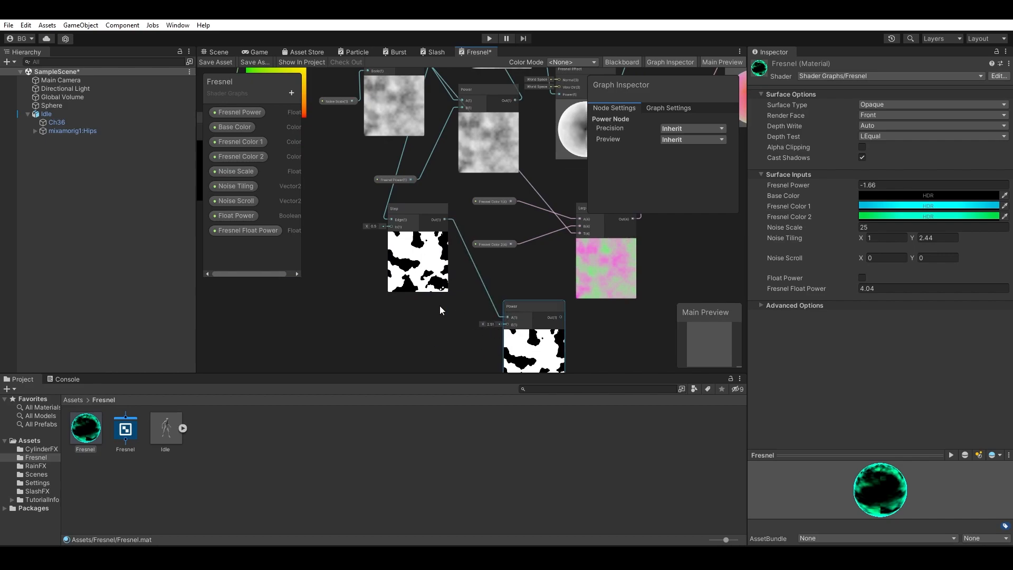
key(Delete)
Step: Shift the Simple Noise, Noise Scale and Step nodes away from the color nodes to free up graph space
middle_drag(451, 162, 497, 207)
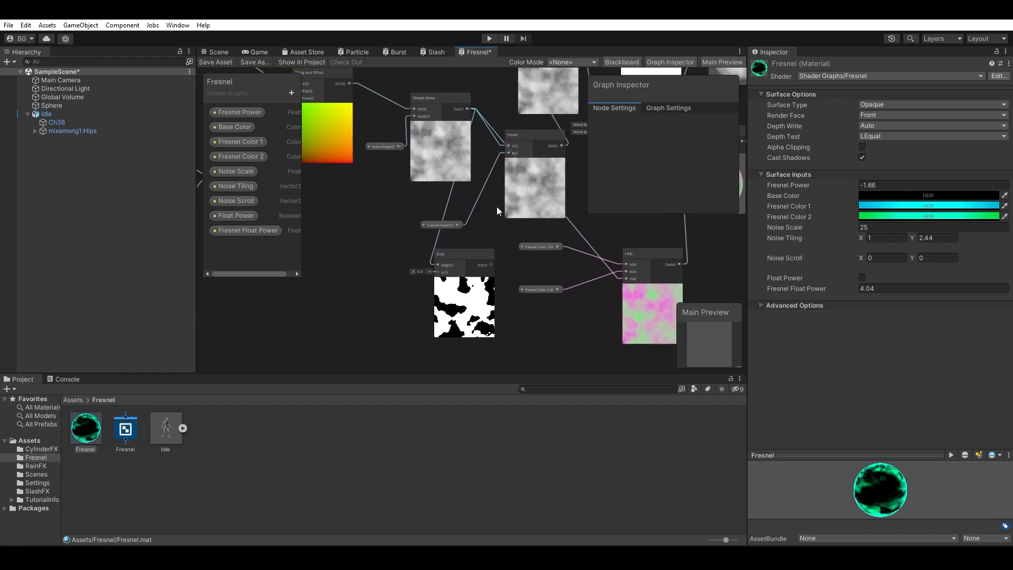
middle_drag(491, 244, 400, 326)
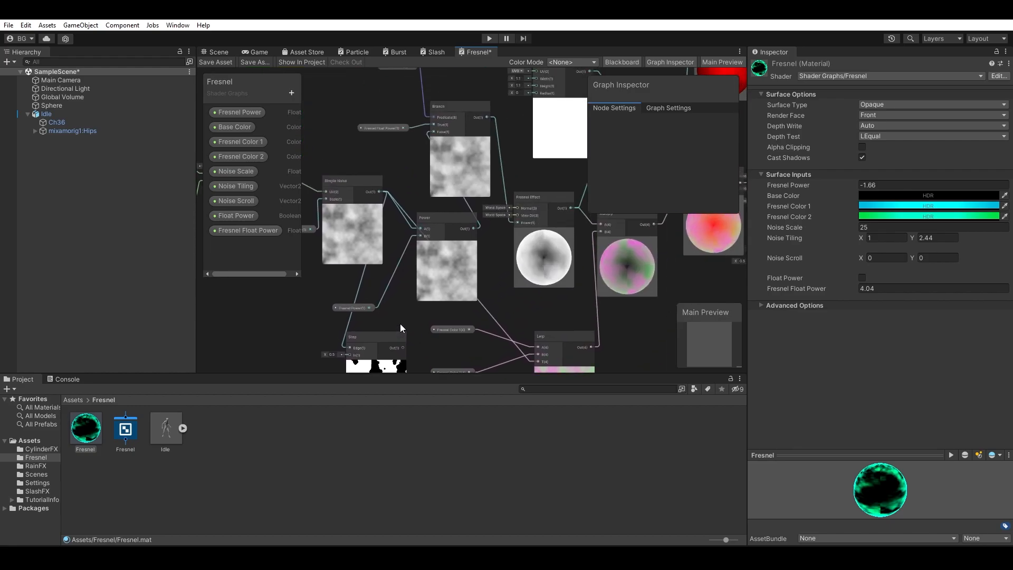
middle_drag(485, 281, 552, 249)
click(402, 194)
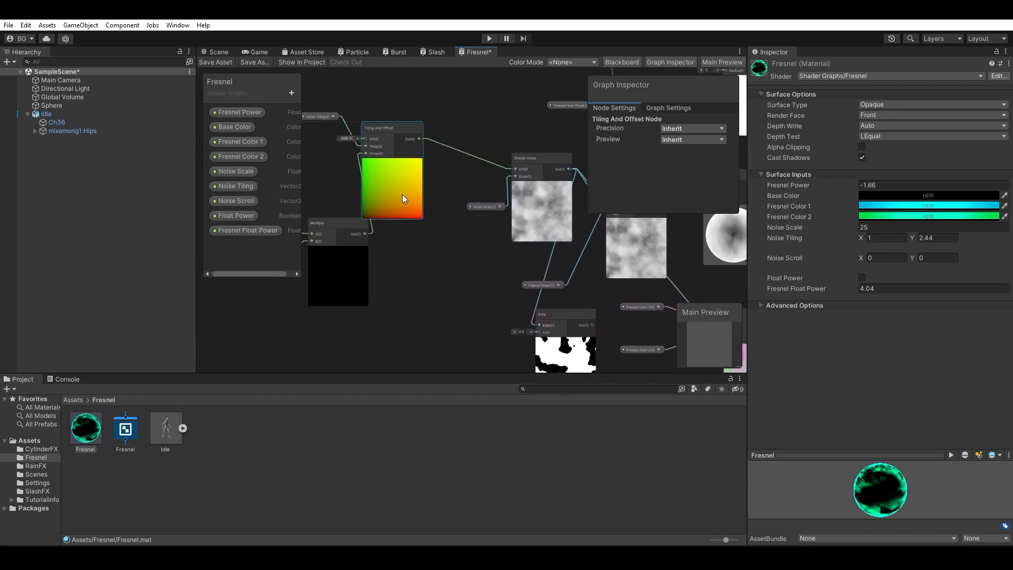
click(493, 216)
drag(493, 217, 507, 216)
click(473, 207)
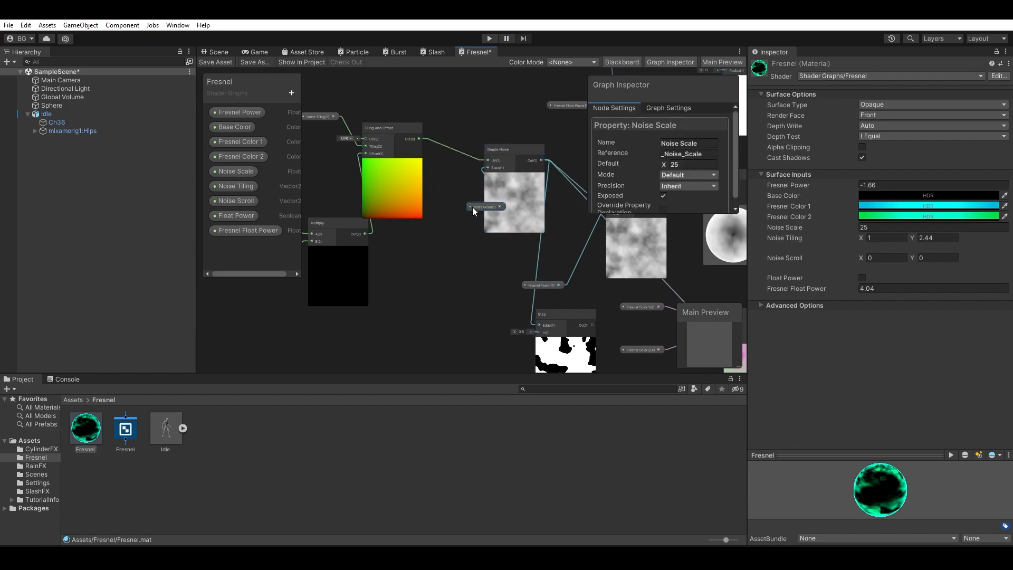
click(493, 209)
scroll(484, 259, up, 3)
click(484, 258)
drag(484, 259, 422, 280)
scroll(475, 278, down, 2)
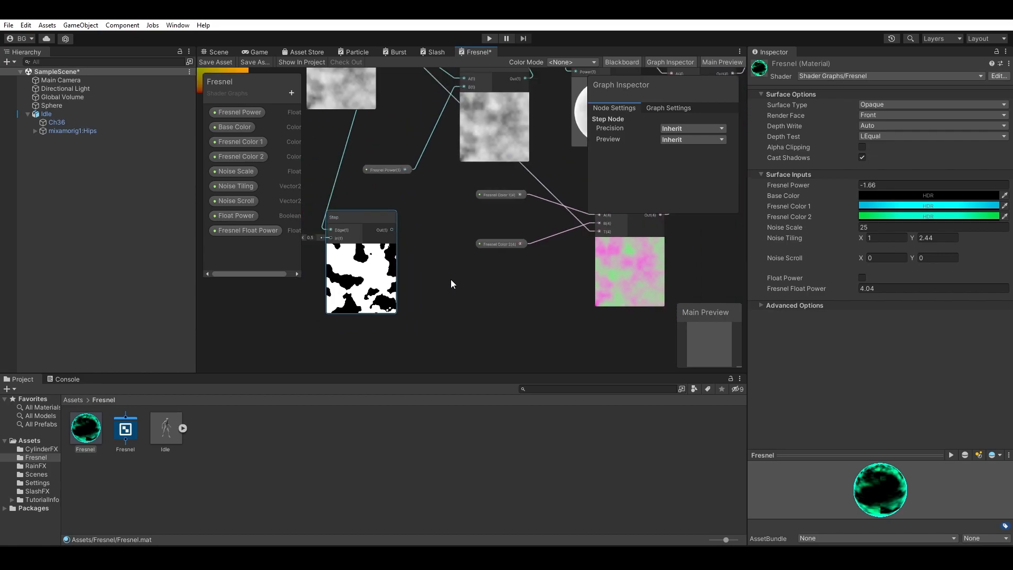
Step: Add a Branch node in the free space between the Step node and the Lerp node
click(451, 277)
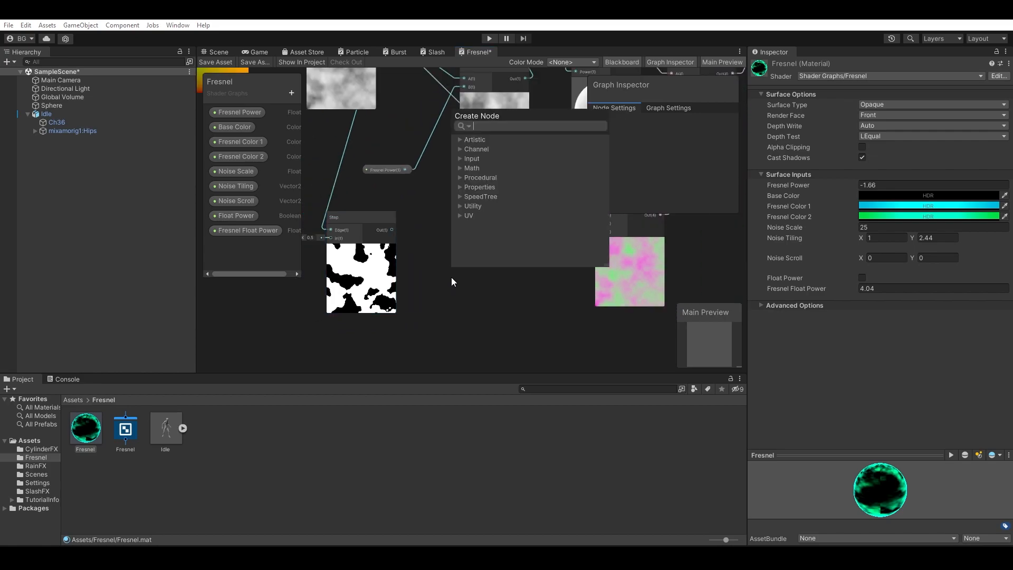
text(branch)
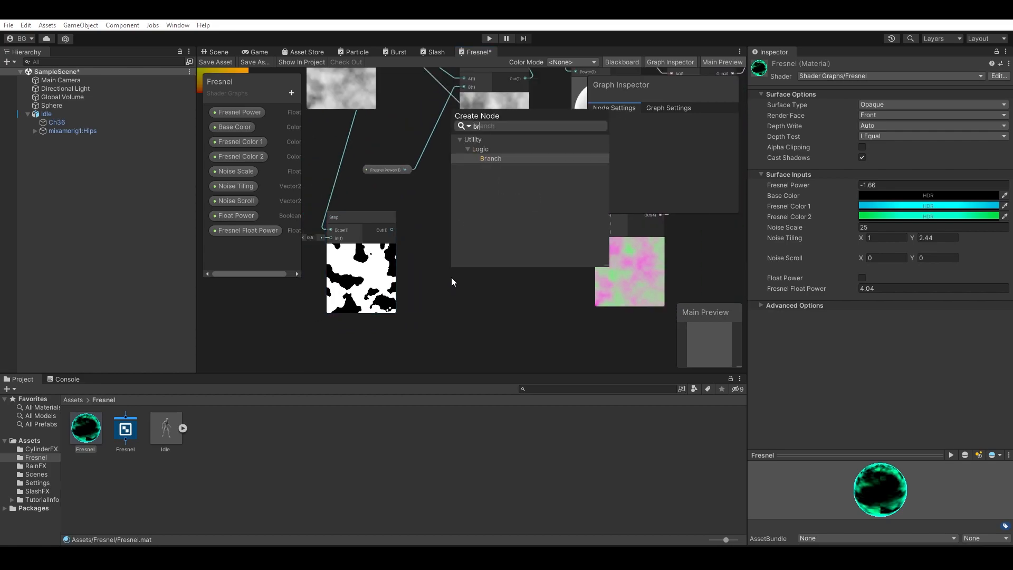
key(Return)
middle_drag(469, 268, 506, 233)
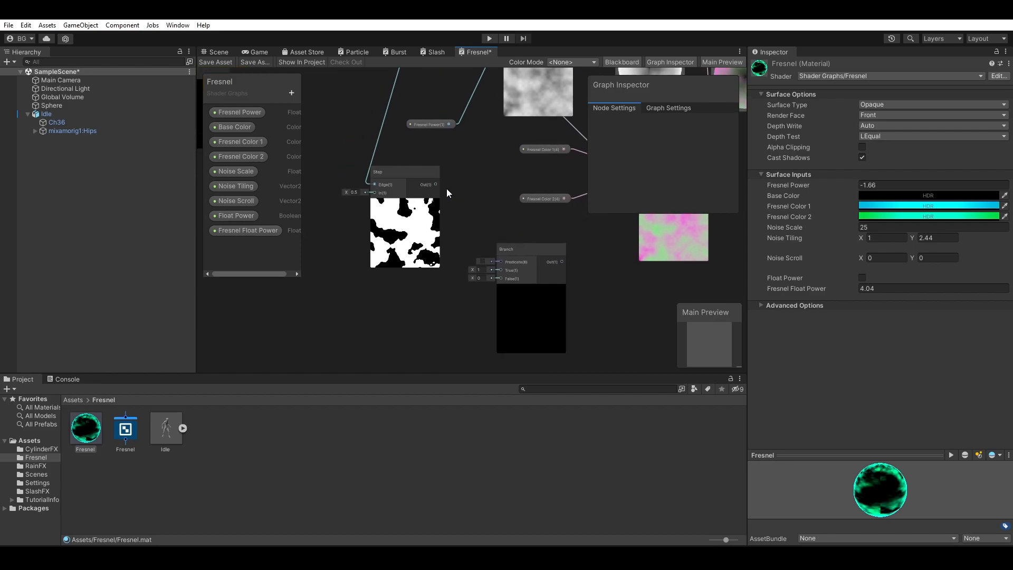
Step: Try connecting the existing float-power Branch output to the new Branch's False input, and remove that connection
middle_drag(449, 112, 429, 303)
scroll(508, 249, down, 2)
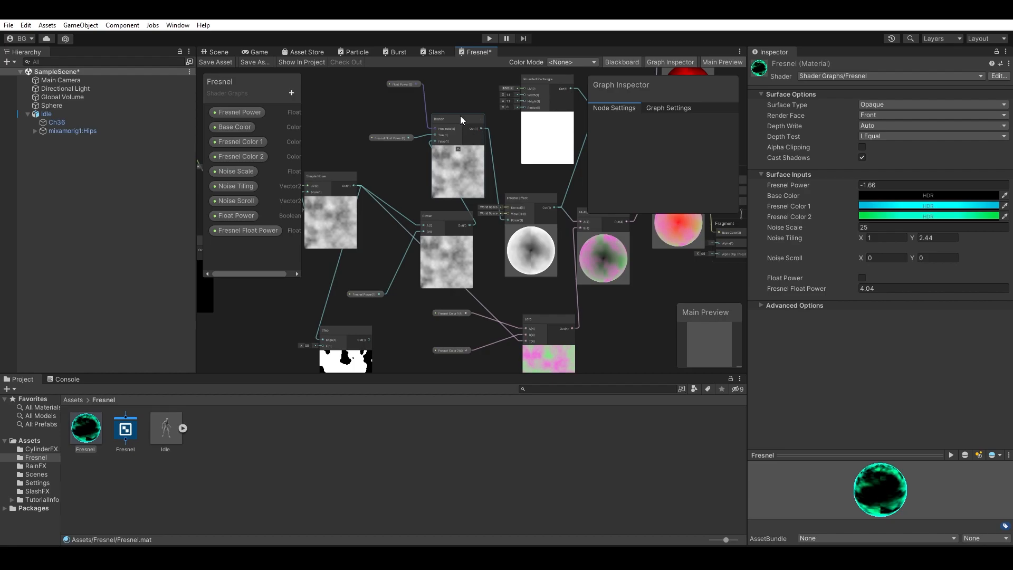
middle_drag(460, 115, 432, 246)
scroll(461, 263, up, 3)
scroll(508, 249, down, 2)
scroll(508, 249, down, 1)
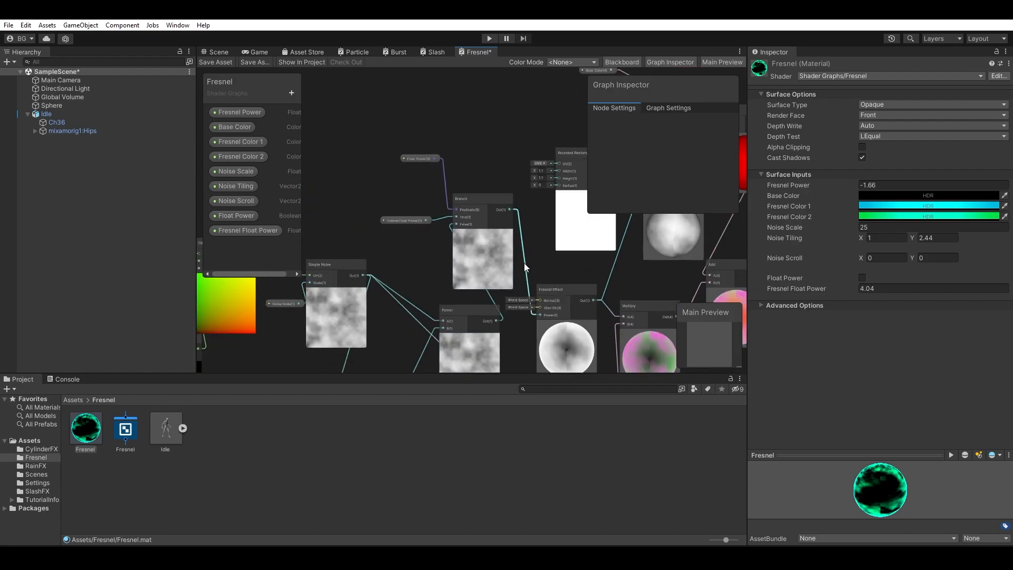
middle_drag(524, 263, 509, 169)
drag(545, 347, 433, 303)
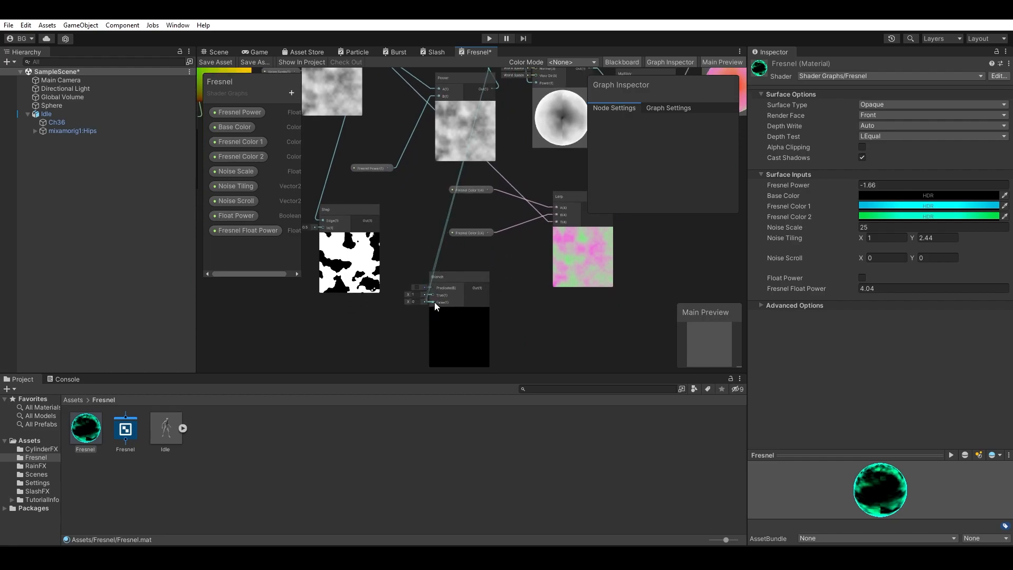
drag(432, 305, 432, 305)
middle_drag(420, 270, 514, 293)
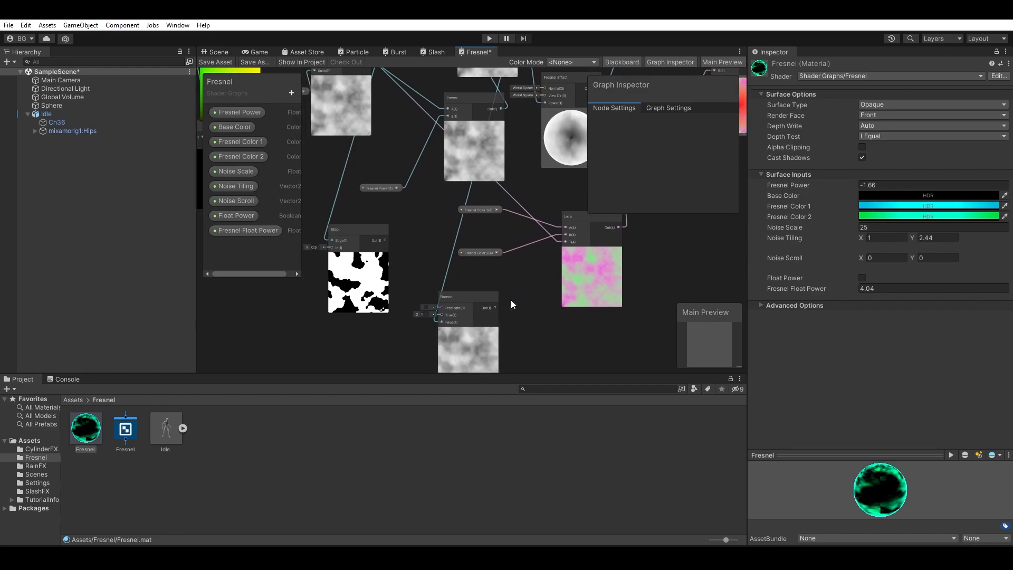
middle_drag(506, 303, 465, 284)
click(392, 256)
key(Delete)
Step: Move the new Branch node closer to the Step node and add a Multiply node and a Float node beside it
drag(414, 285, 375, 277)
click(436, 272)
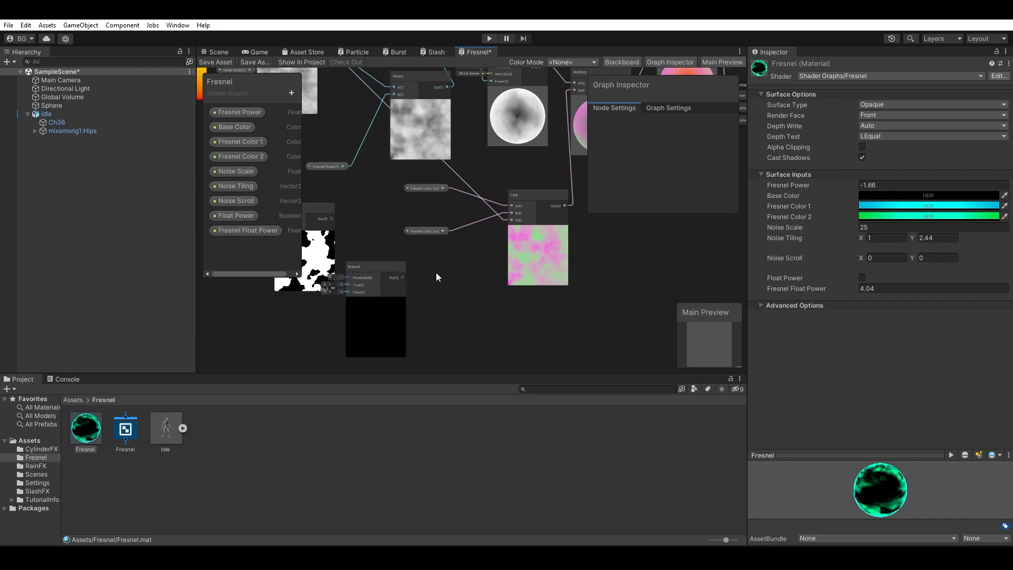
key(space)
text(multiply)
key(Return)
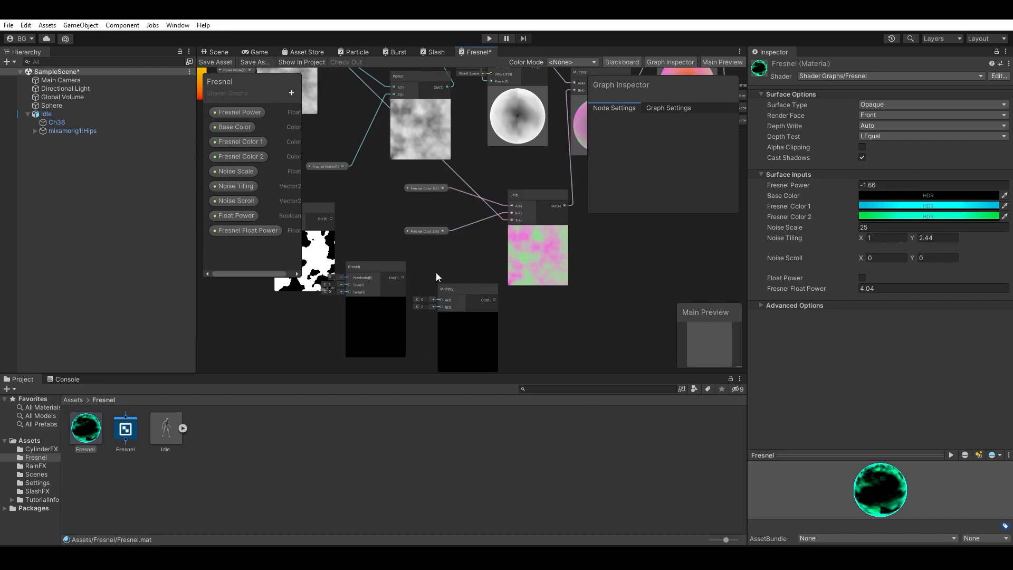
drag(464, 294, 472, 247)
key(space)
text(float)
key(Return)
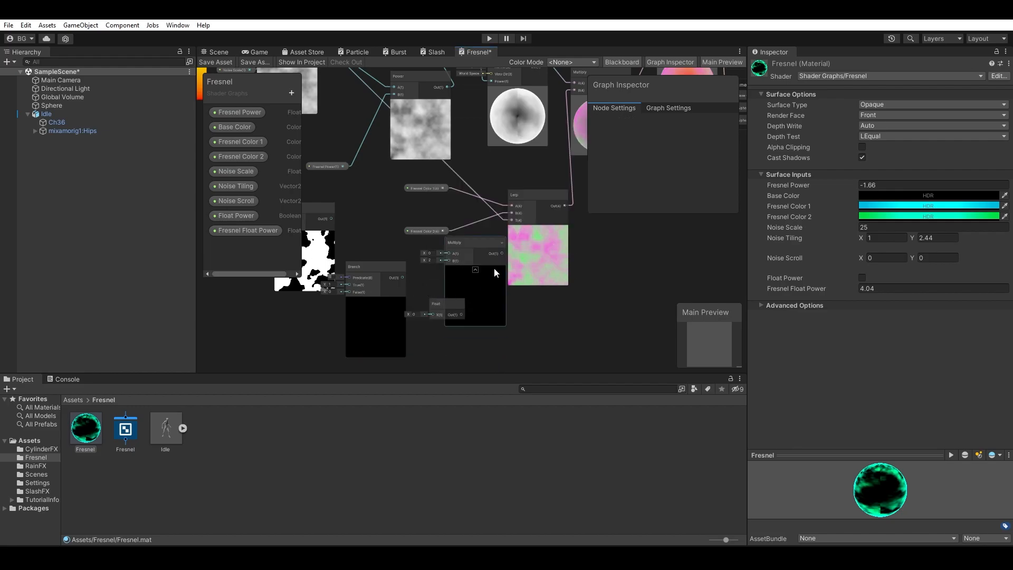
Step: Connect the Step output to the new Multiply's A input and the Float output to its B input
middle_drag(487, 257, 534, 297)
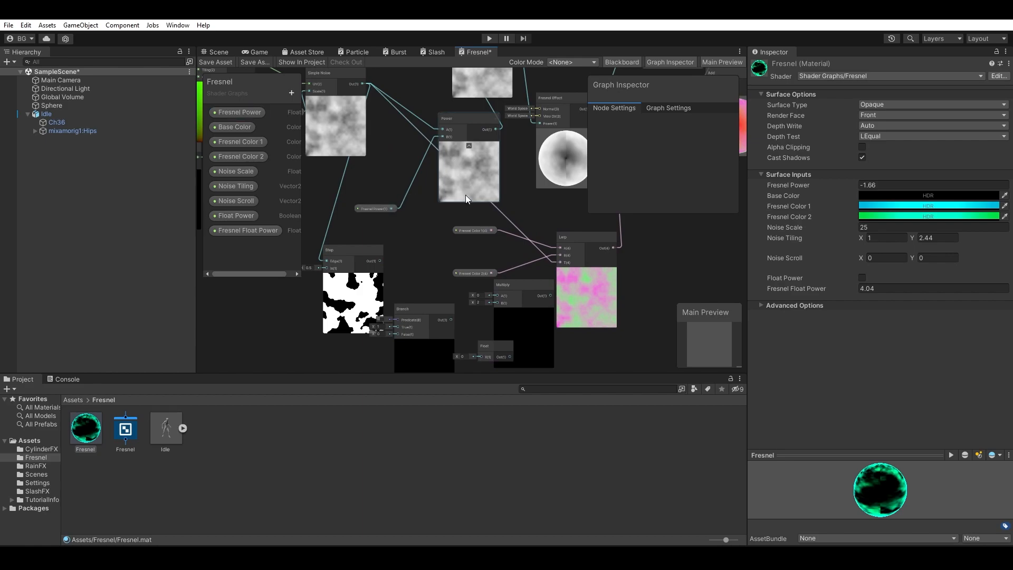
middle_drag(414, 340, 445, 281)
drag(413, 201, 530, 236)
drag(542, 296, 530, 243)
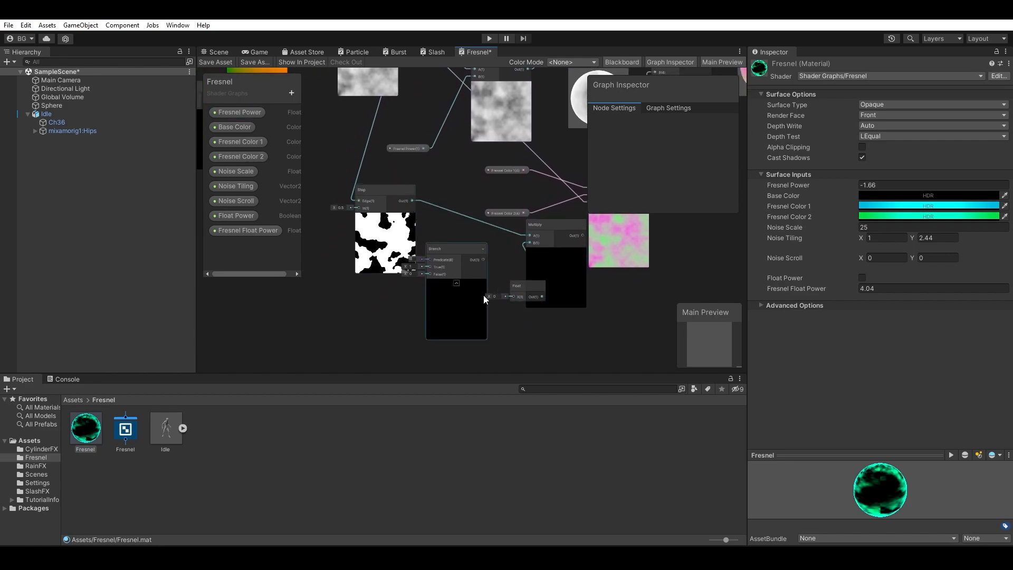
mouse_move(489, 298)
mouse_down()
mouse_move(508, 299)
mouse_move(493, 297)
mouse_up()
key(ctrl+z)
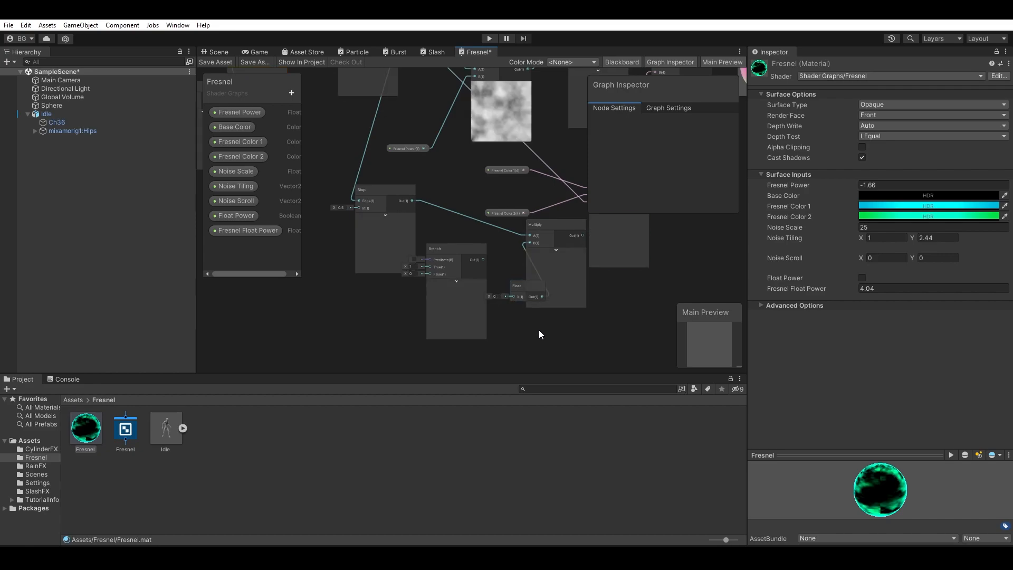
Step: Set the Float node to 1, move the new Branch up by the color nodes, and place Multiply and Float beside the Step node
click(489, 309)
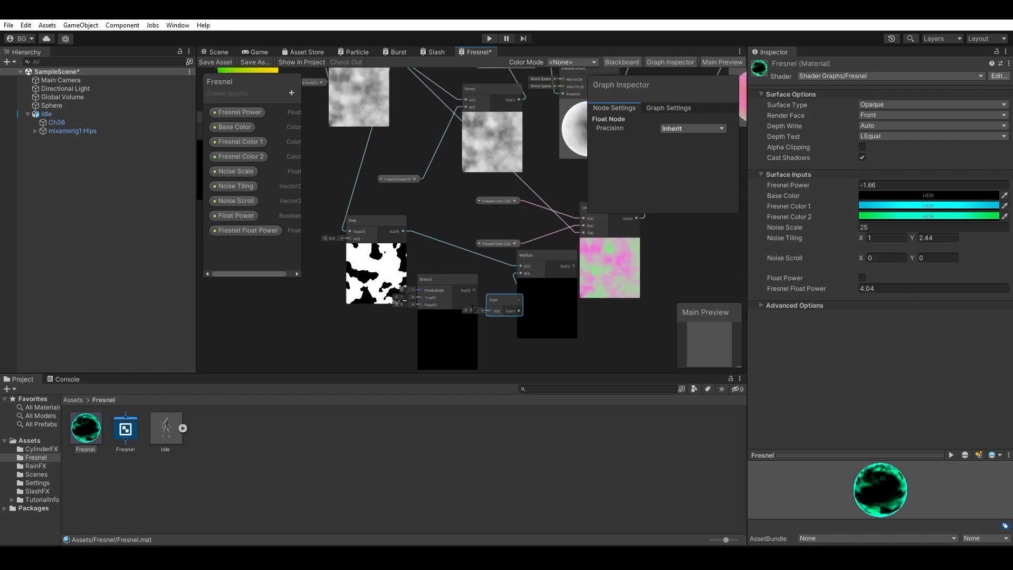
text(1)
drag(458, 317, 569, 193)
middle_drag(478, 235, 556, 245)
drag(459, 277, 441, 256)
drag(625, 308, 521, 282)
drag(573, 311, 430, 319)
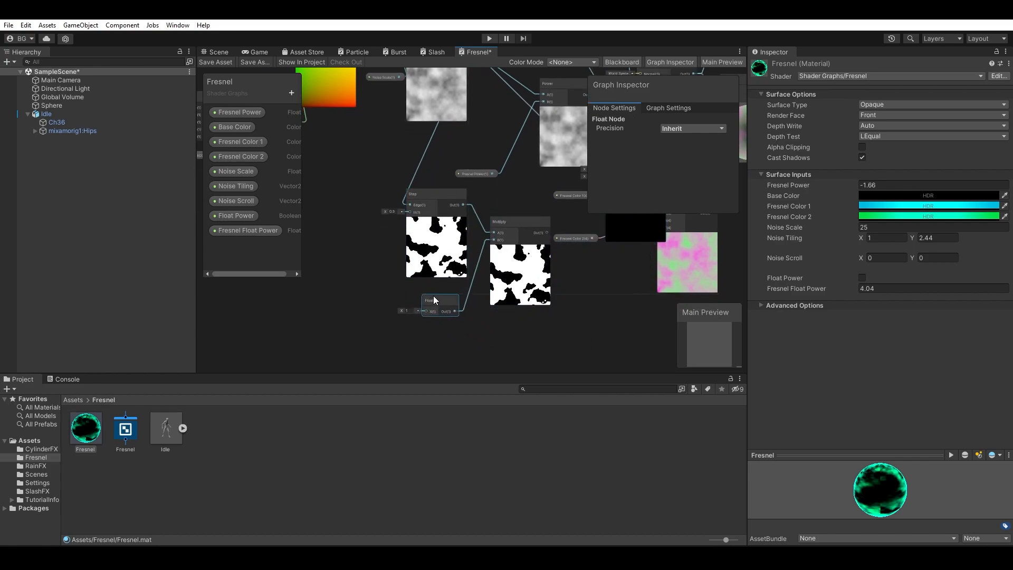
Step: Connect the float-power Branch output to the new Branch's False input and the Multiply output to its True input
middle_drag(472, 216, 455, 255)
middle_drag(470, 161, 405, 283)
middle_drag(466, 245, 449, 161)
middle_drag(392, 232, 447, 341)
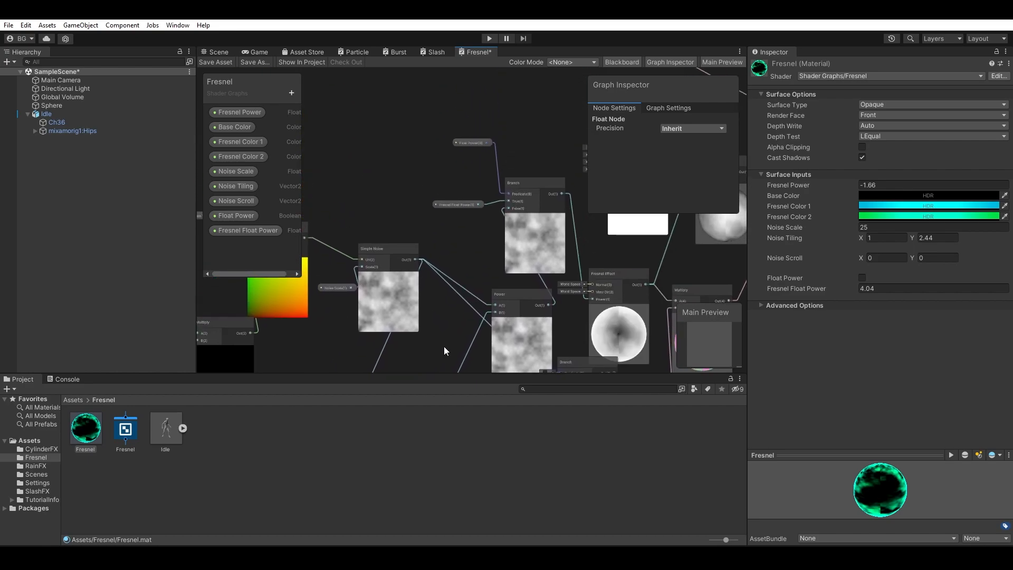
middle_drag(463, 267, 495, 251)
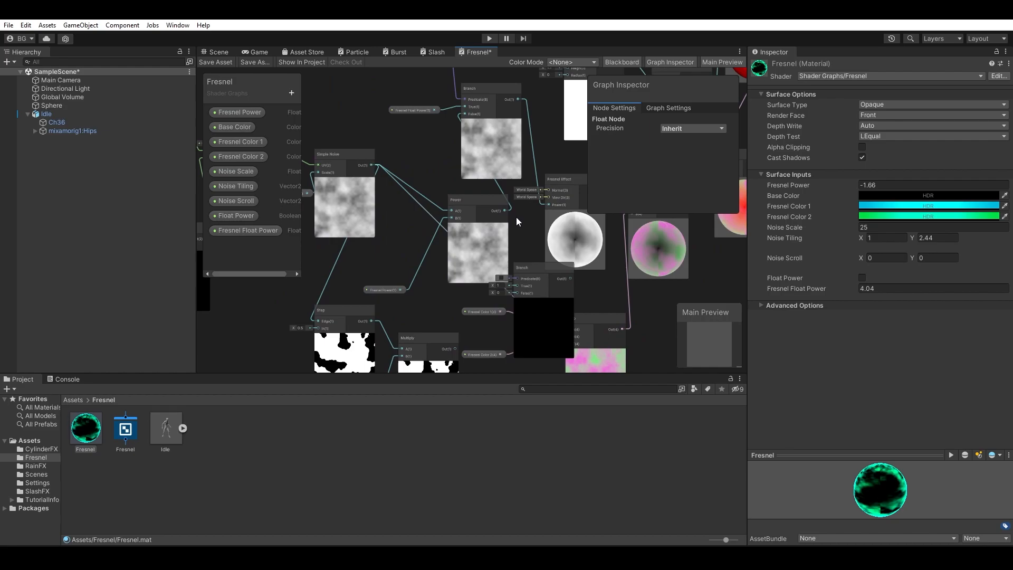
middle_drag(518, 219, 521, 246)
drag(511, 289, 518, 267)
middle_drag(494, 287, 514, 220)
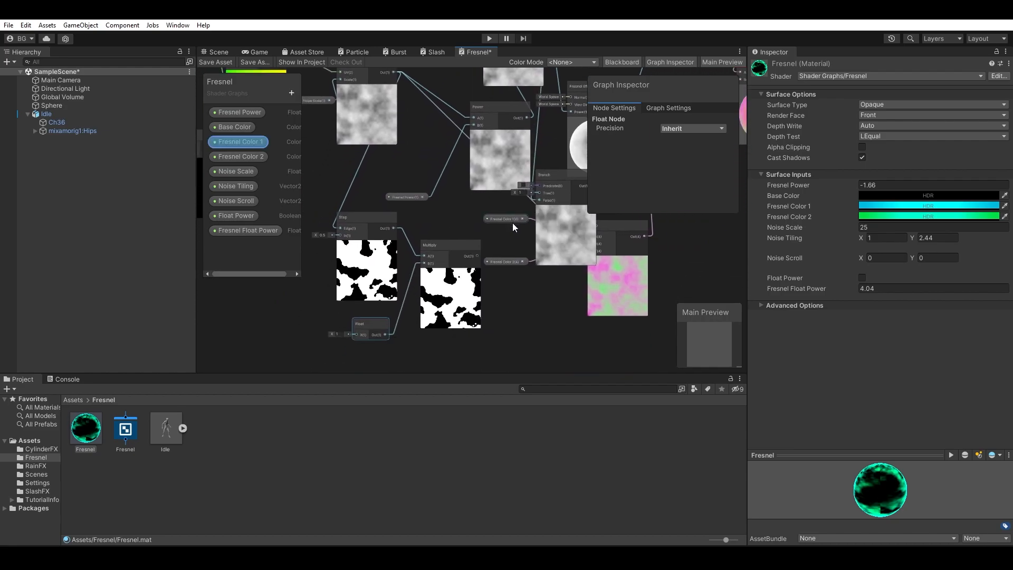
scroll(506, 237, up, 2)
drag(469, 262, 550, 178)
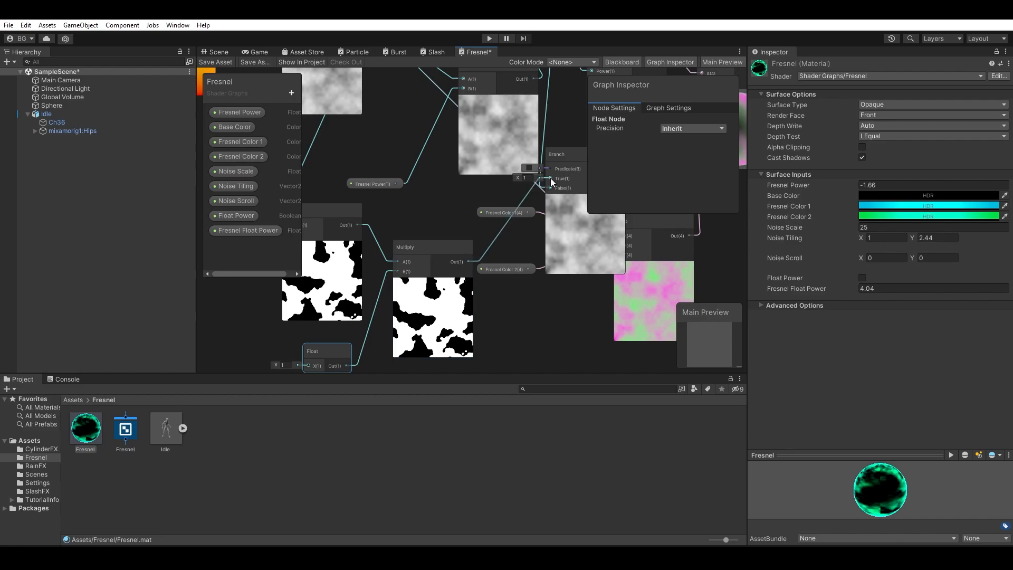
Step: Add a Boolean node and connect it to the new Branch's Predicate input
click(469, 198)
key(space)
text(bool)
key(Return)
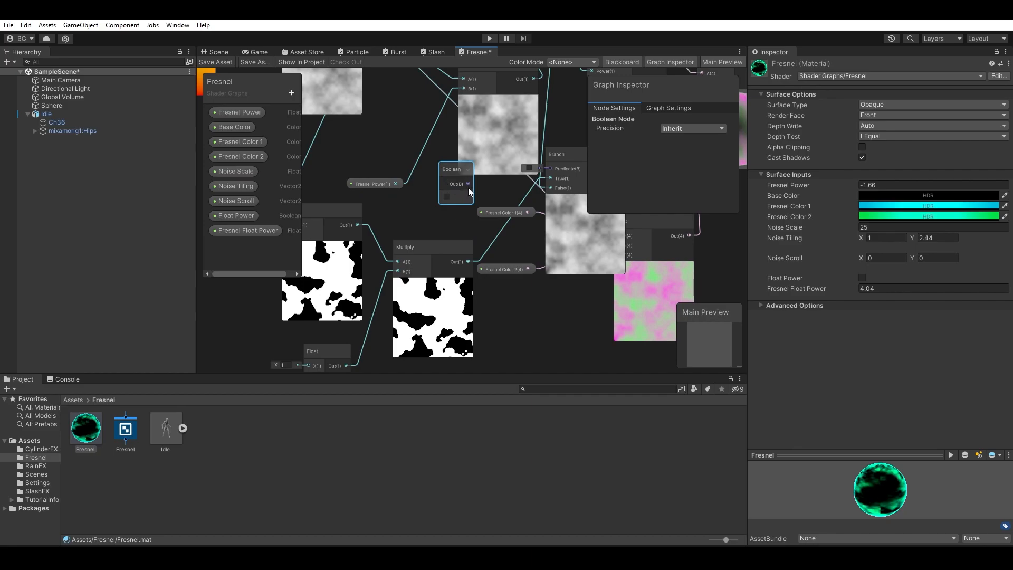
drag(564, 169, 551, 168)
Step: Connect the new Branch's output to the Fresnel Effect node's Power input
middle_drag(546, 157, 440, 251)
drag(516, 262, 490, 169)
middle_drag(409, 264, 518, 223)
scroll(492, 248, down, 3)
scroll(457, 250, up, 3)
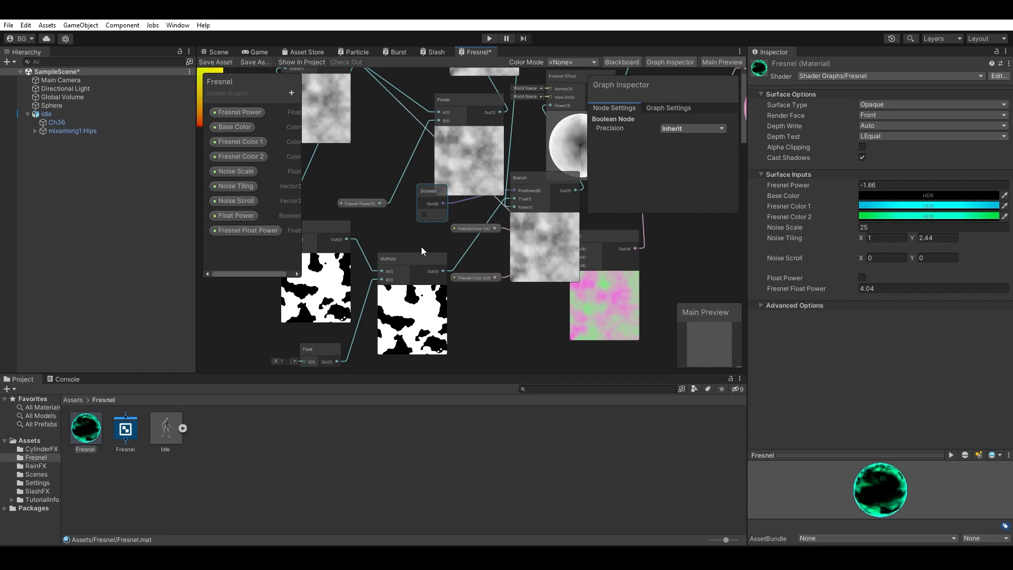
Step: Convert the Boolean node to a property and rename it Step Noise
middle_drag(421, 246, 499, 213)
right_click(499, 215)
mouse_move(565, 328)
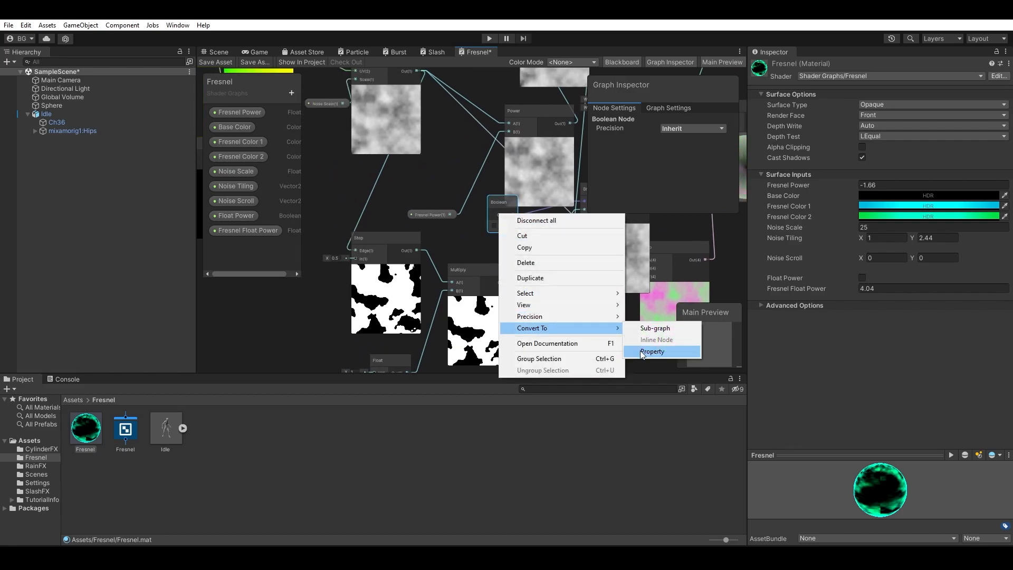
click(651, 352)
right_click(267, 251)
click(428, 323)
middle_drag(520, 311, 479, 307)
right_click(236, 246)
click(262, 250)
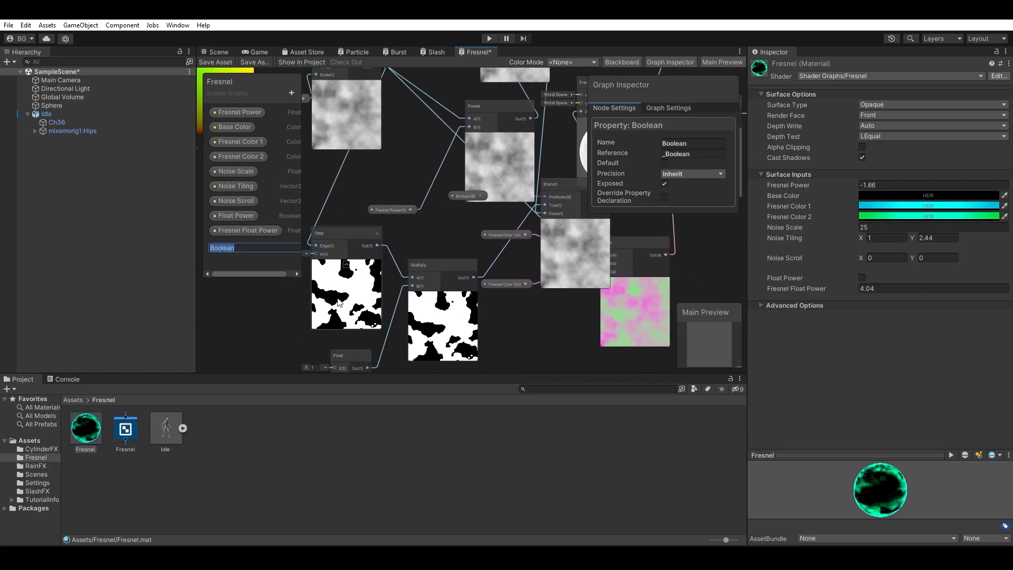
text(Step Noise)
key(Return)
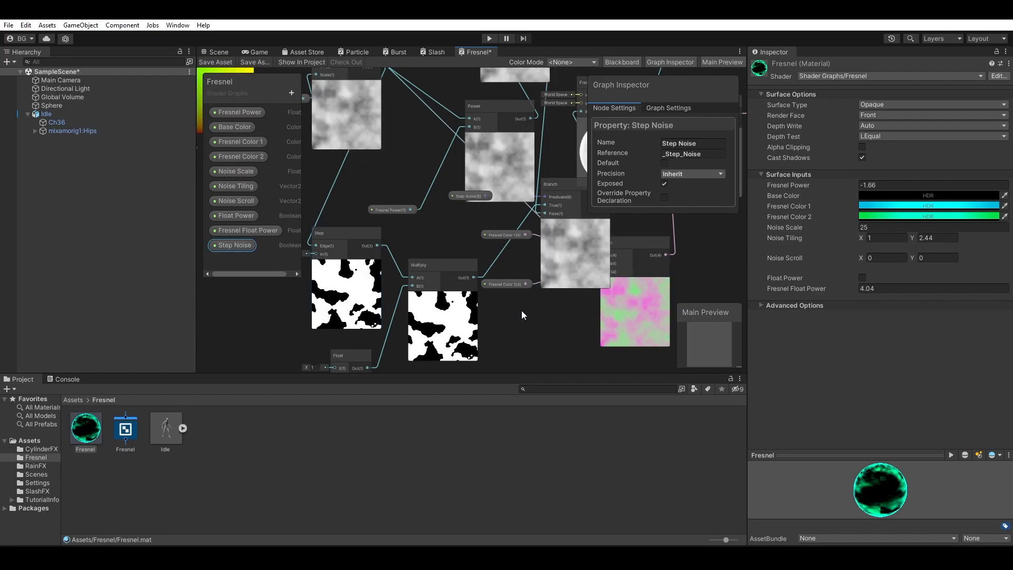
Step: Convert the Float node feeding the Multiply to a property and rename it Stepped Fresnel Power
middle_drag(310, 369, 412, 313)
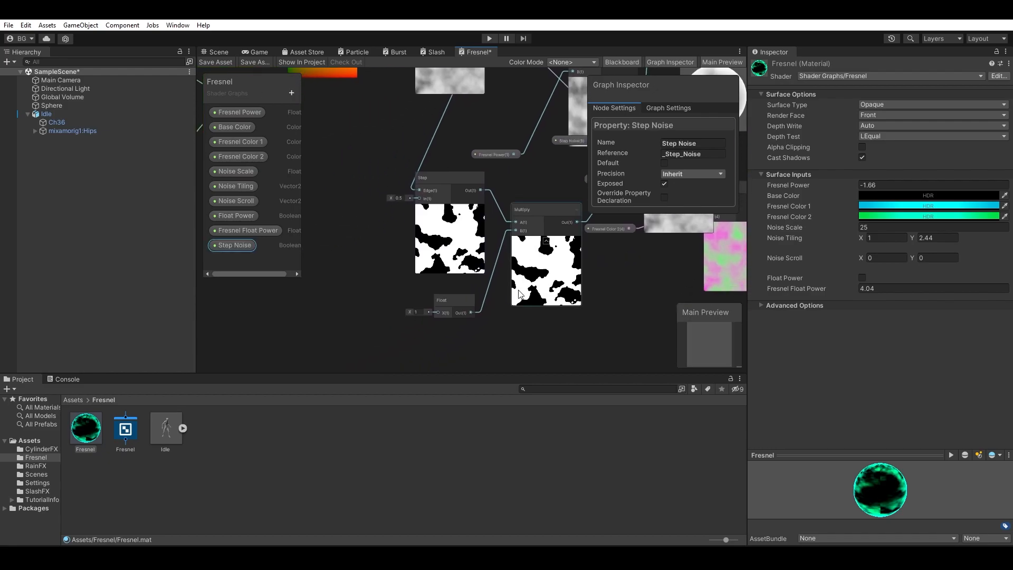
right_click(441, 303)
mouse_move(539, 420)
click(596, 440)
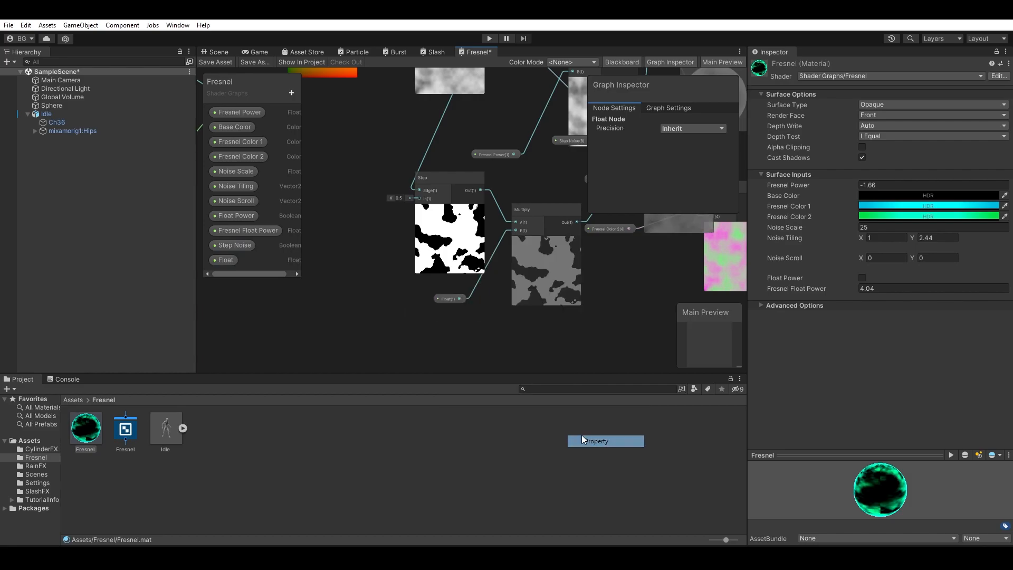
right_click(219, 261)
click(241, 265)
text(Stepped Fresne)
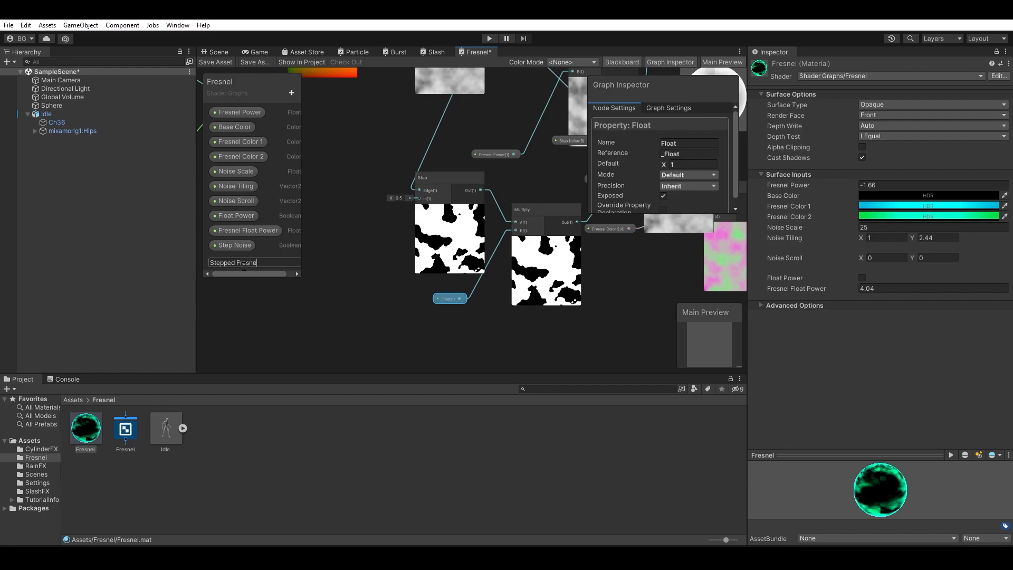
text(l Power)
key(Return)
Step: Add a Float node set to 0.5 and connect it to the Step node's In input
middle_drag(546, 195, 414, 301)
scroll(415, 300, up, 2)
click(423, 296)
key(space)
text(flo)
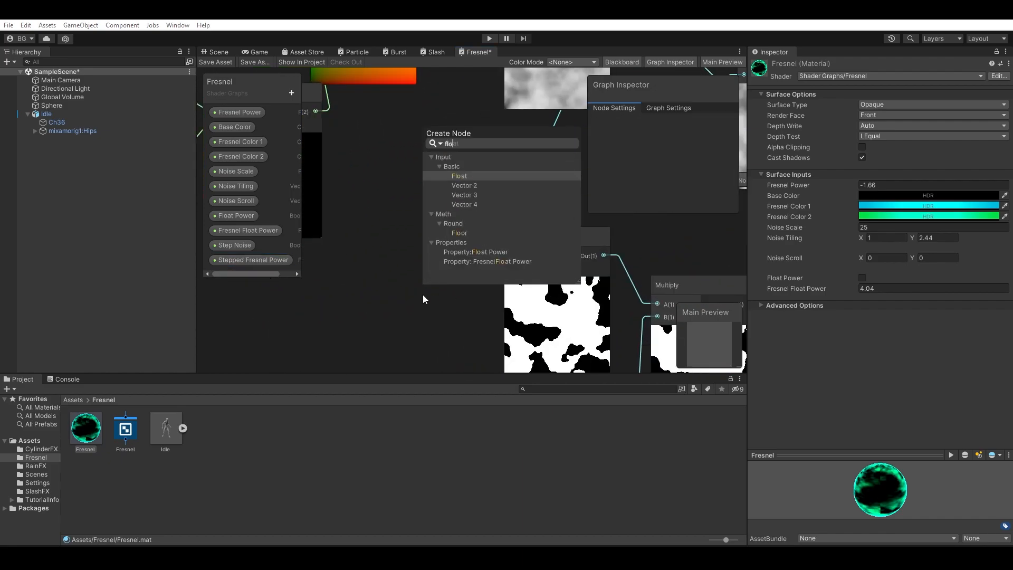
key(Return)
click(400, 335)
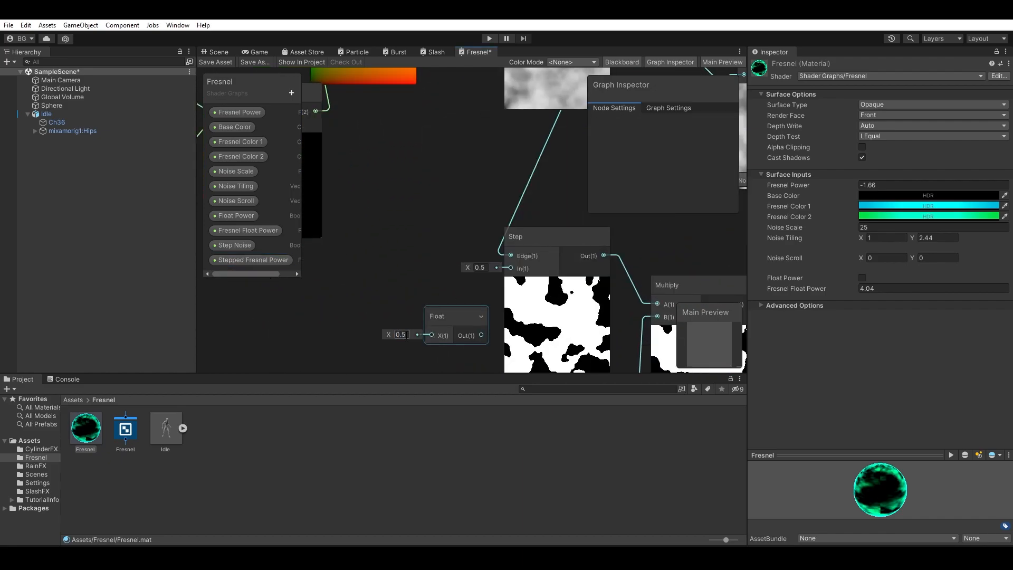
text(0.5)
drag(435, 325, 511, 268)
scroll(389, 329, down, 1)
middle_drag(389, 329, 361, 295)
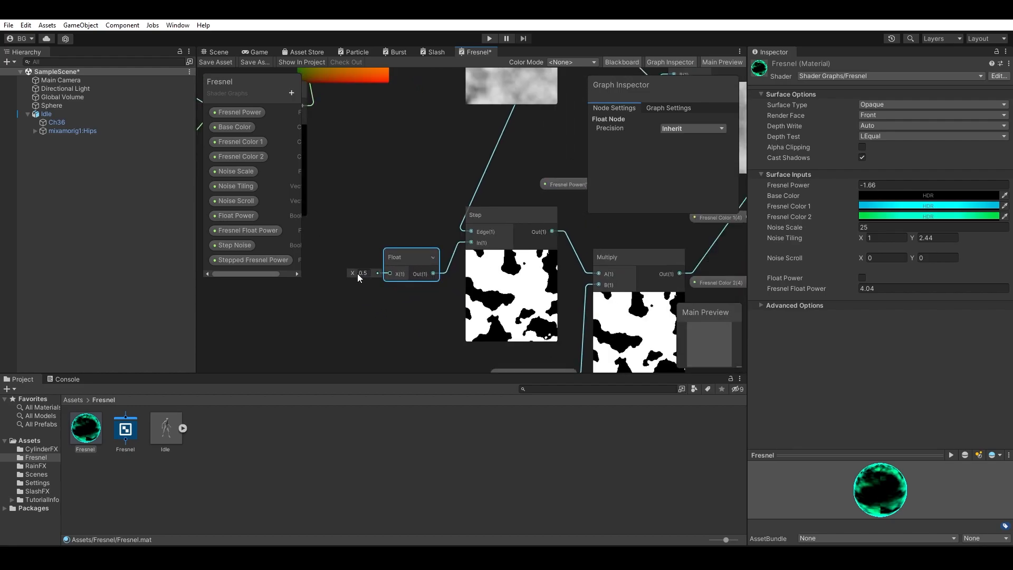
Step: Convert the Float node feeding the Step node's In input to a property and rename it Step Amount
drag(353, 271, 389, 283)
key(ctrl+z)
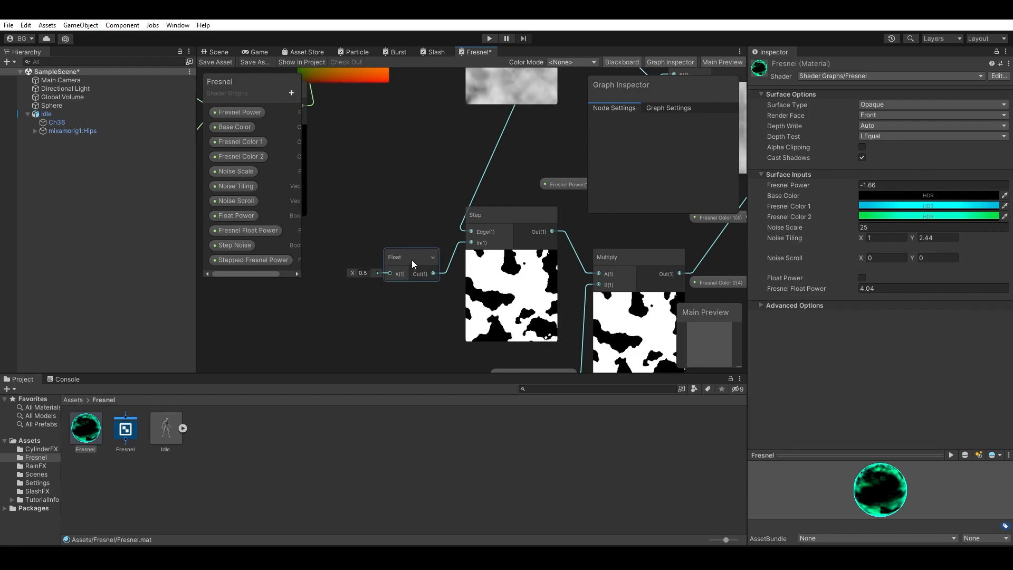
right_click(412, 260)
mouse_move(500, 375)
click(568, 399)
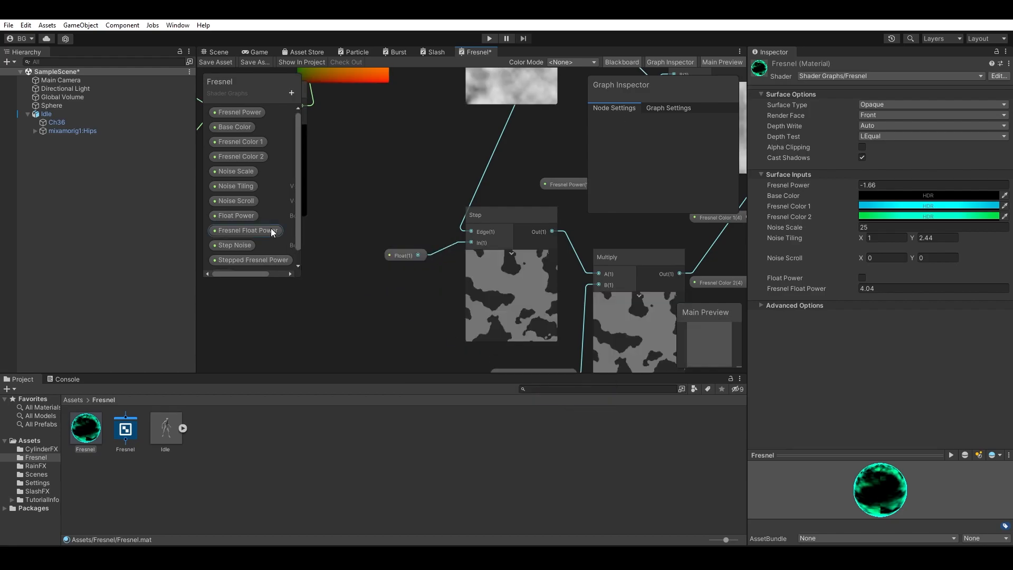
right_click(227, 259)
click(272, 271)
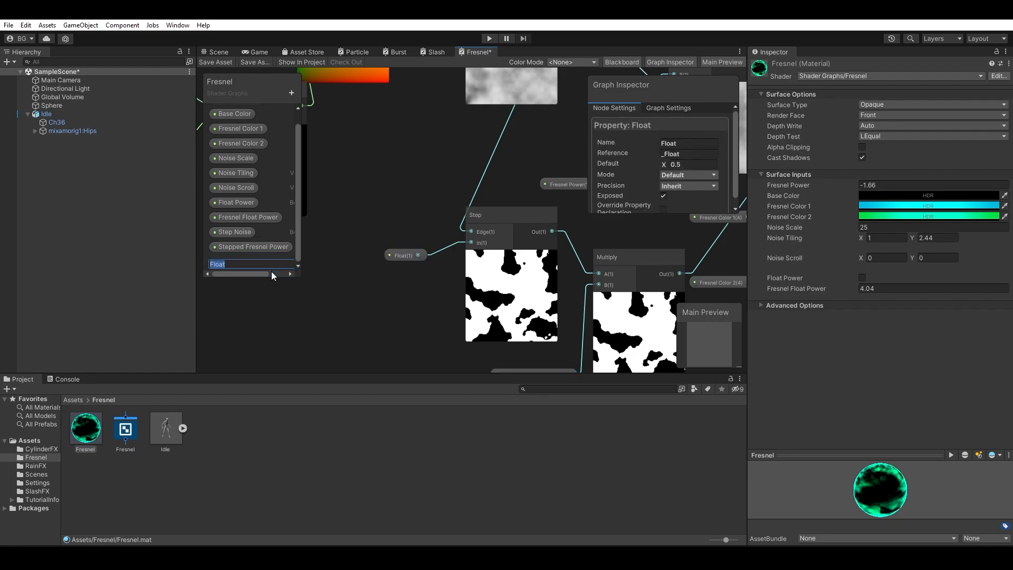
text(Step Amount)
key(Return)
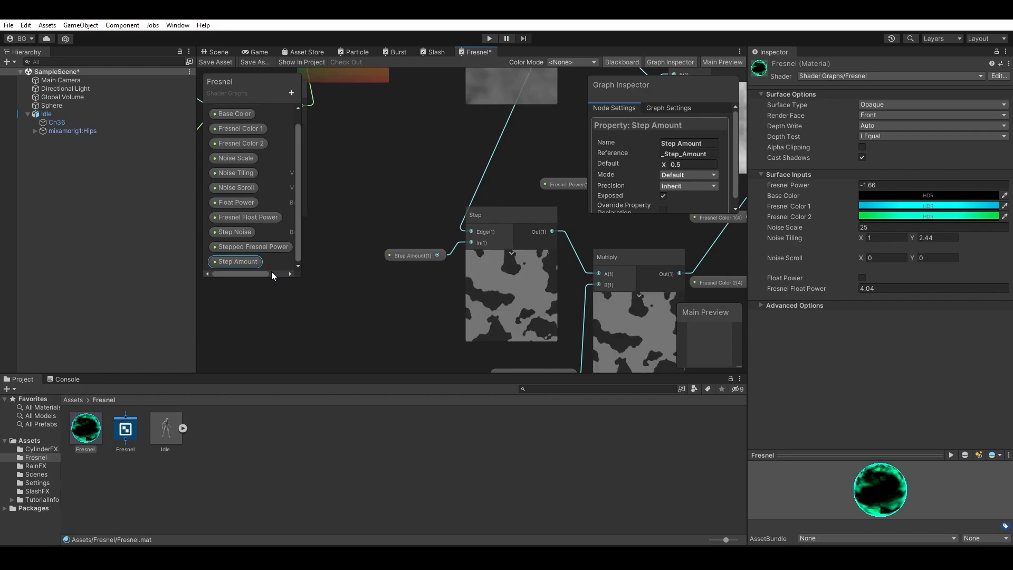
Step: Save the Fresnel shader graph asset
scroll(365, 255, down, 3)
middle_drag(511, 236, 423, 303)
click(216, 62)
Step: Move the Lerp node aside and the Step Noise Branch node up above the Simple Noise node
scroll(350, 248, up, 2)
middle_drag(350, 248, 462, 177)
middle_drag(552, 240, 528, 302)
drag(597, 316, 641, 318)
middle_drag(599, 313, 511, 281)
scroll(485, 285, down, 2)
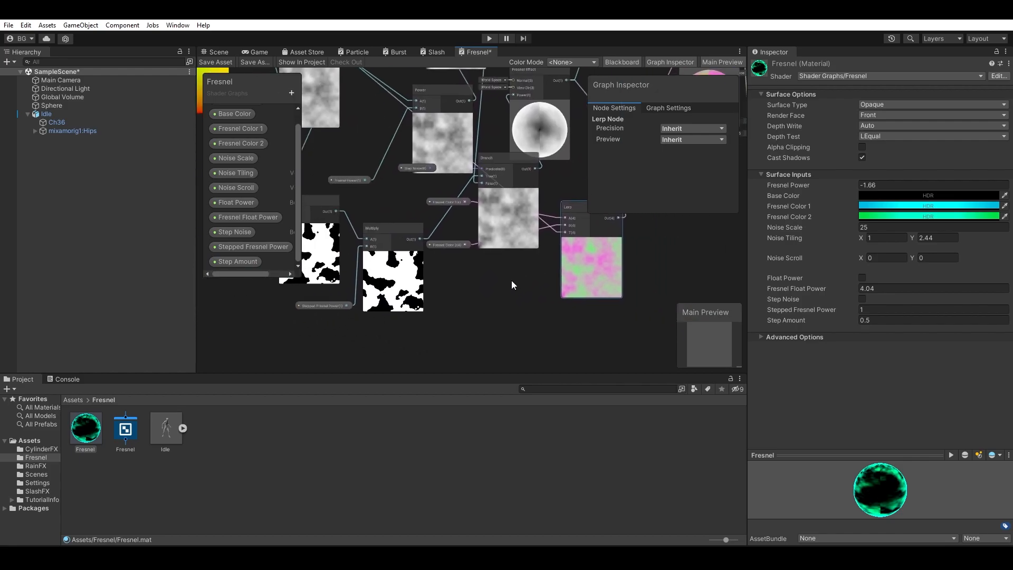
scroll(526, 328, up, 1)
middle_drag(526, 343, 564, 379)
drag(524, 236, 439, 130)
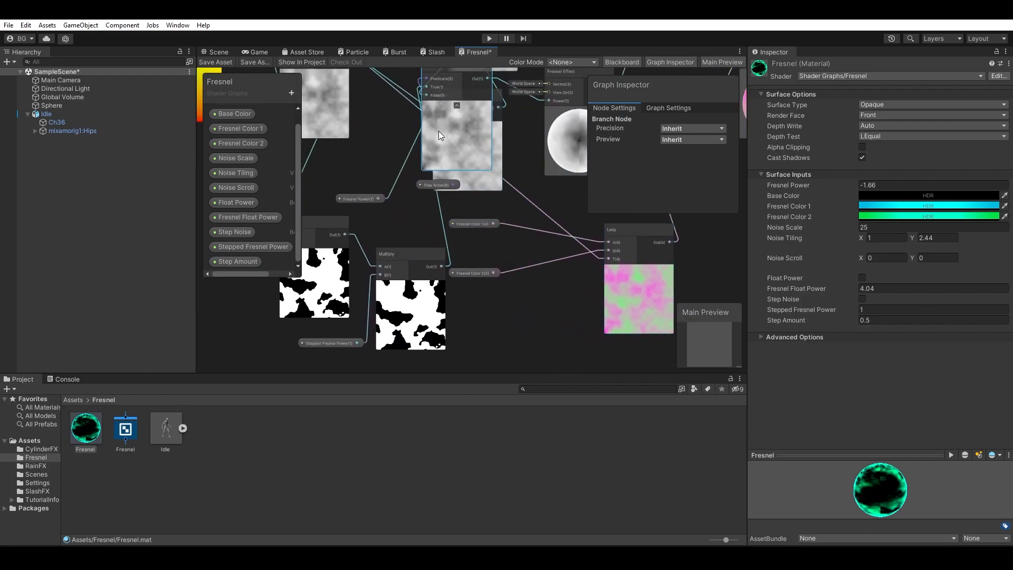
middle_drag(511, 198, 571, 371)
drag(511, 261, 359, 116)
middle_drag(359, 116, 365, 150)
middle_drag(434, 226, 369, 109)
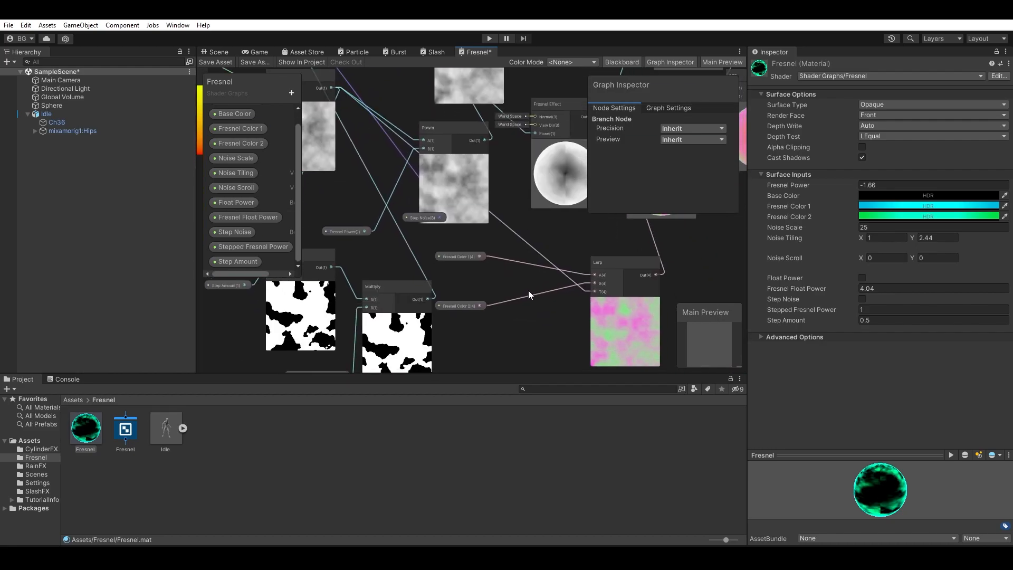
Step: Shift the Lerp node further from the Multiply node and bring the Fresnel Color 1 and Fresnel Color 2 nodes closer to it
middle_drag(531, 293, 464, 217)
drag(559, 275, 587, 282)
click(402, 184)
drag(403, 186, 471, 197)
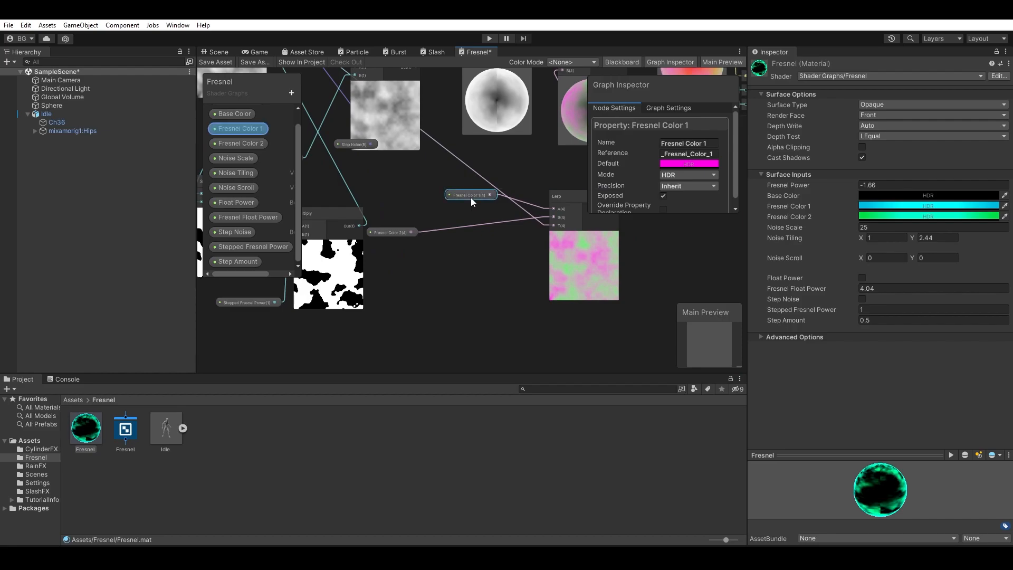
click(392, 235)
Step: Add a new Branch node in the free space between the stepped noise Multiply and the Lerp node
middle_drag(451, 251, 560, 260)
key(space)
text(branch)
click(627, 183)
drag(597, 284, 591, 261)
middle_drag(514, 259, 599, 262)
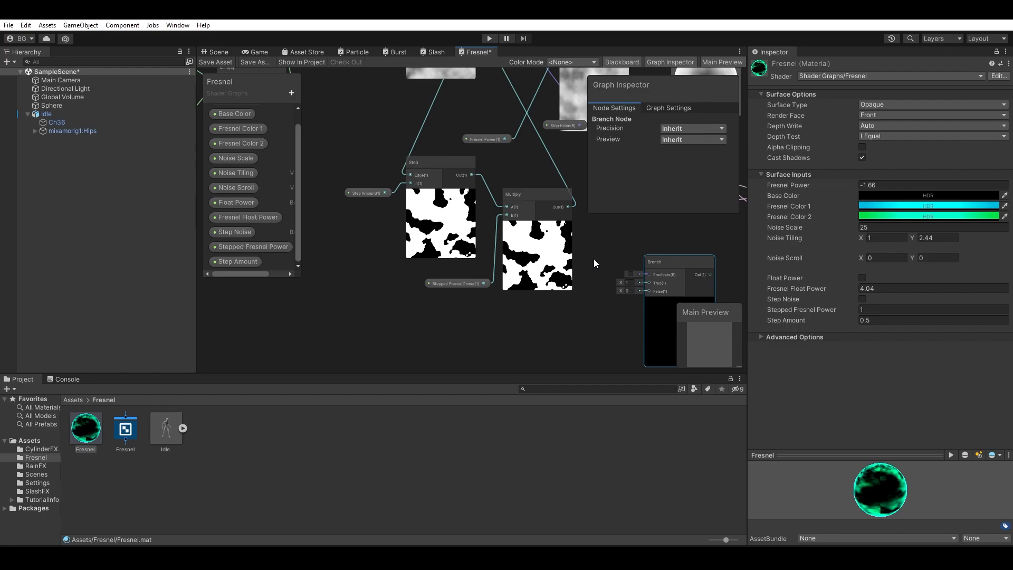
Step: Connect the Step node's output to the new Branch node's True input
middle_drag(594, 259, 578, 294)
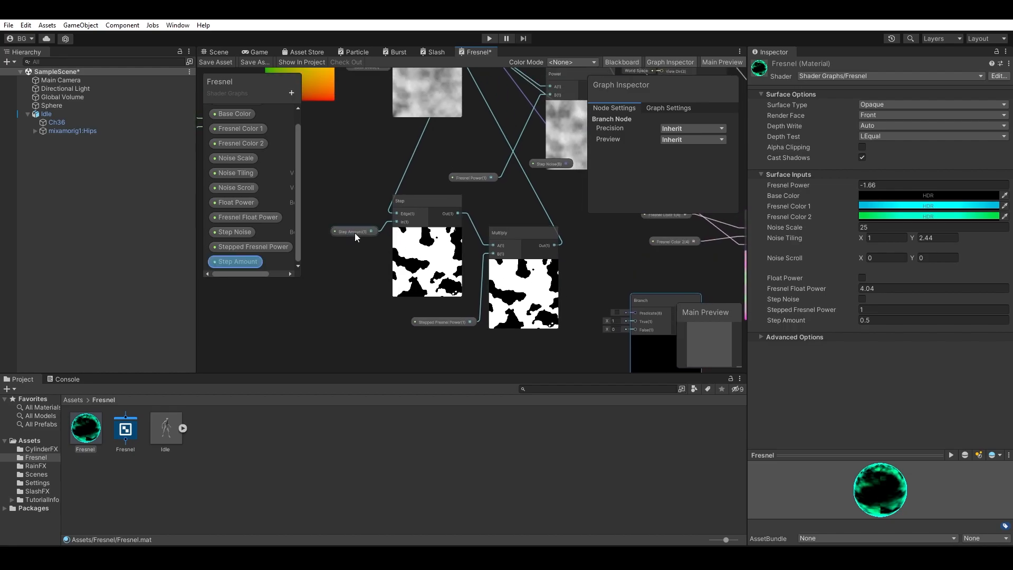
middle_drag(480, 223, 442, 175)
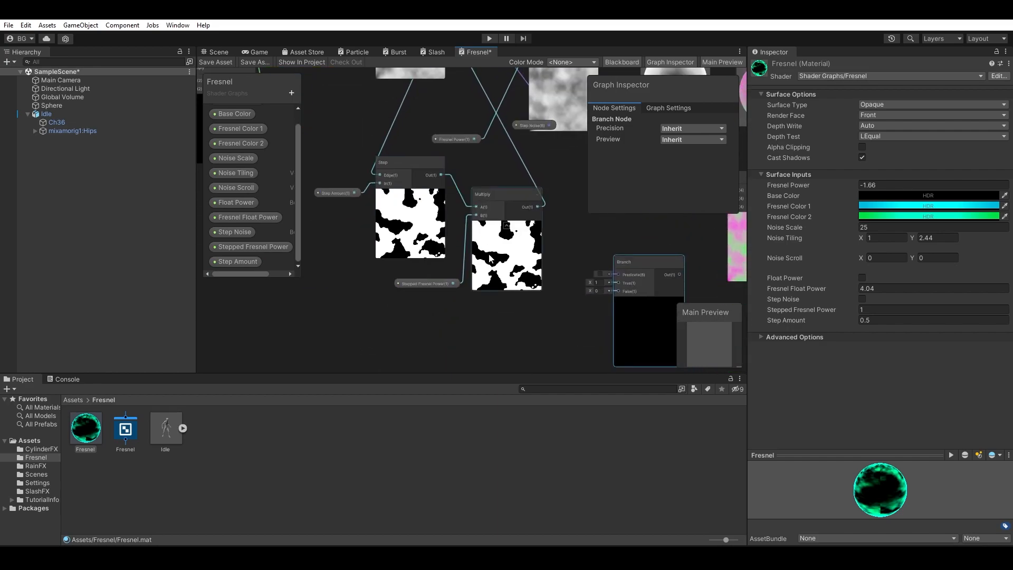
click(440, 283)
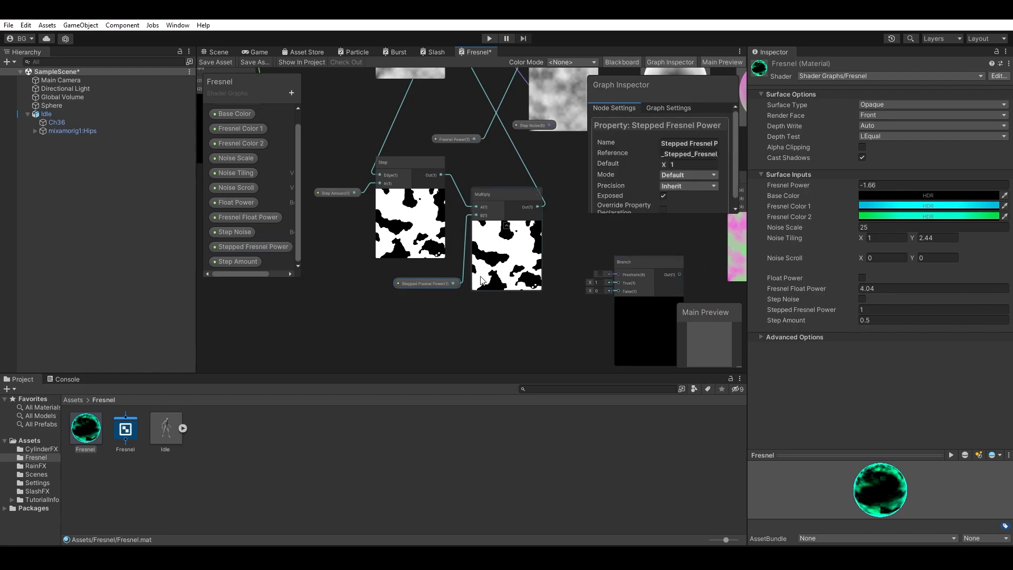
click(471, 317)
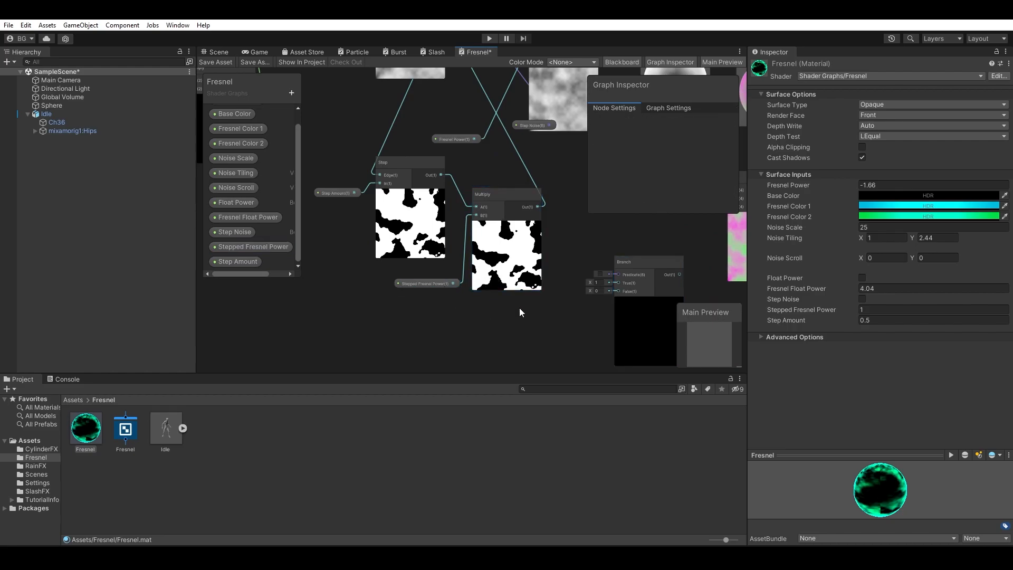
middle_drag(546, 276, 516, 313)
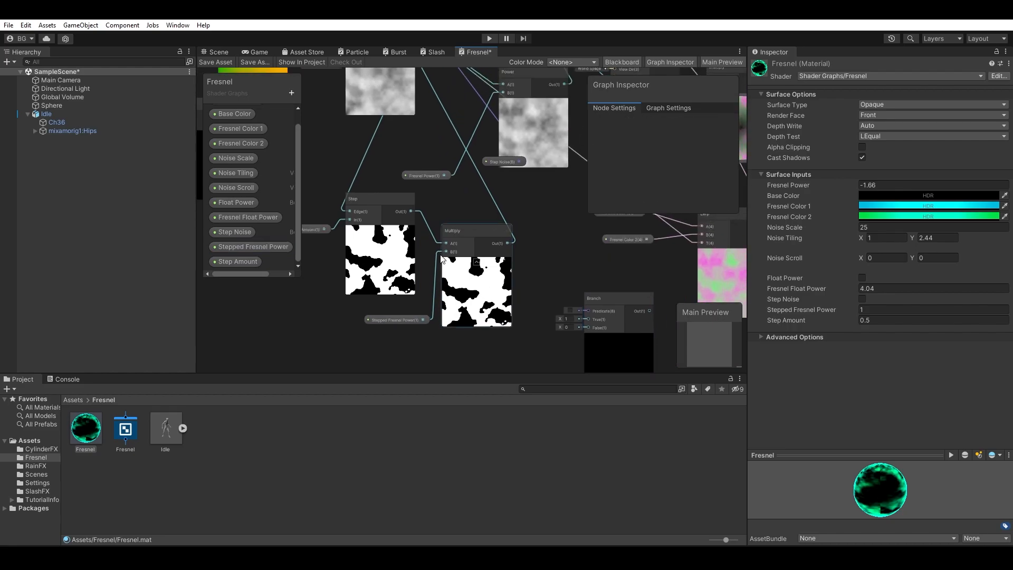
middle_drag(506, 91, 501, 133)
middle_drag(540, 210, 396, 260)
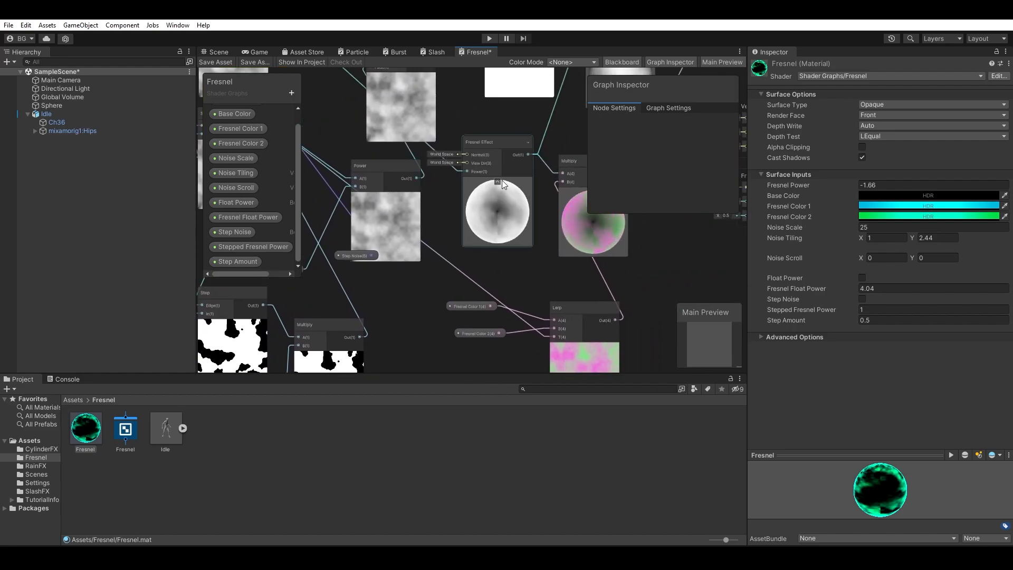
middle_drag(375, 363, 461, 246)
middle_drag(345, 198, 422, 185)
drag(426, 173, 599, 284)
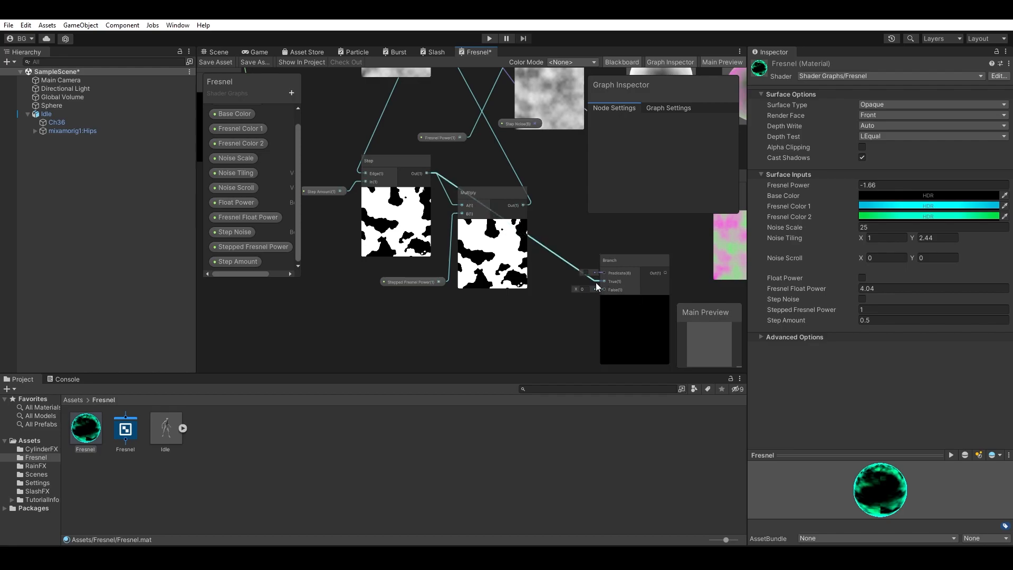
Step: Connect the Simple Noise output to the new Branch's False input and the Branch's output to the Lerp node's T input
middle_drag(536, 186, 502, 290)
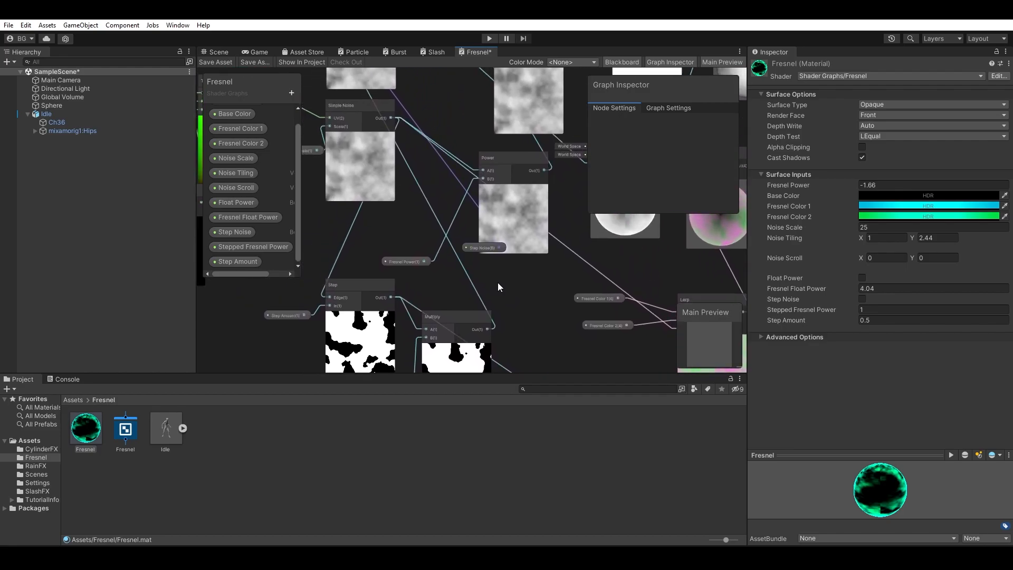
drag(515, 284, 569, 284)
middle_drag(499, 298, 378, 287)
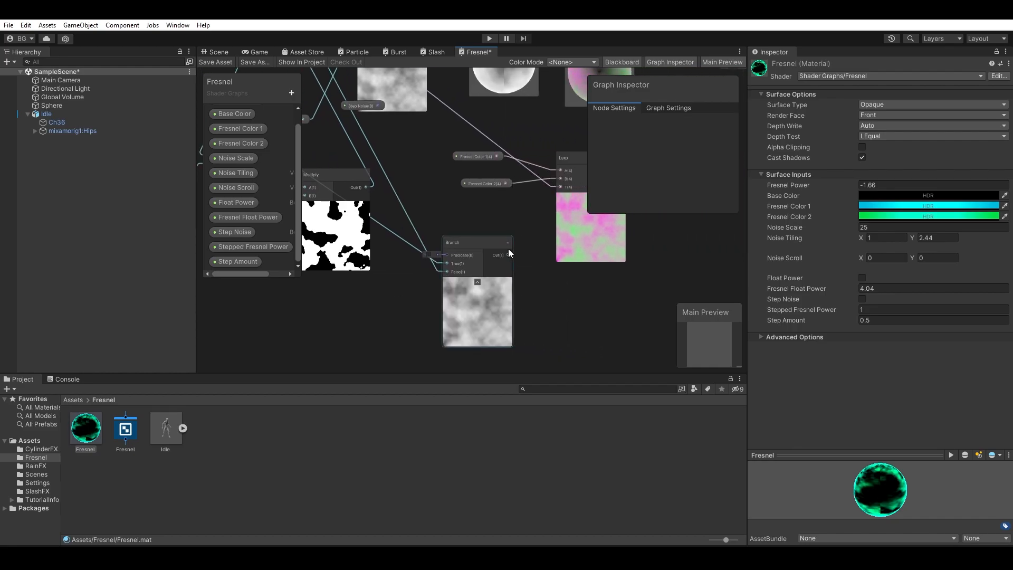
drag(509, 255, 561, 187)
Step: Toggle the new Branch's Predicate repeatedly to compare the stepped and smooth noise in the color Lerp
click(430, 255)
middle_drag(448, 229, 384, 261)
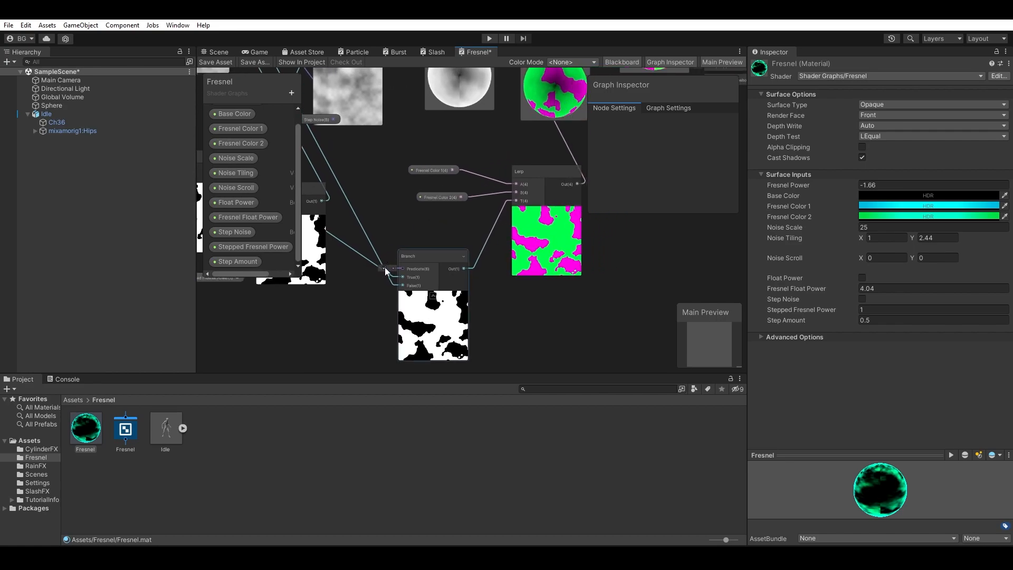
click(384, 268)
click(384, 268)
click(385, 268)
click(385, 268)
click(385, 268)
click(385, 269)
click(384, 269)
Step: Move the existing Step Noise property node next to the Fresnel Power node
middle_drag(383, 270, 516, 322)
drag(484, 150, 397, 135)
middle_drag(418, 292, 417, 332)
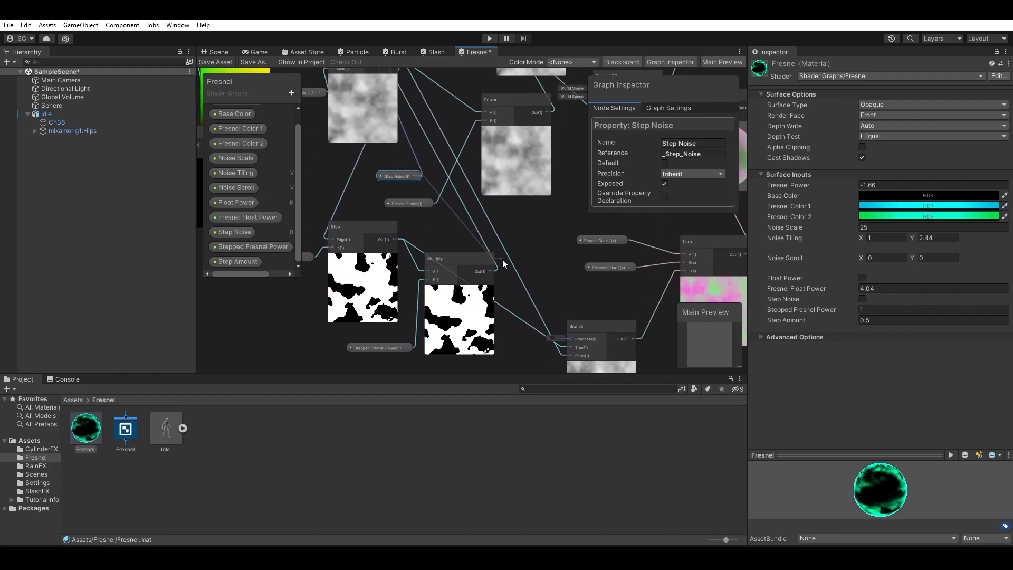
right_click(533, 254)
click(543, 224)
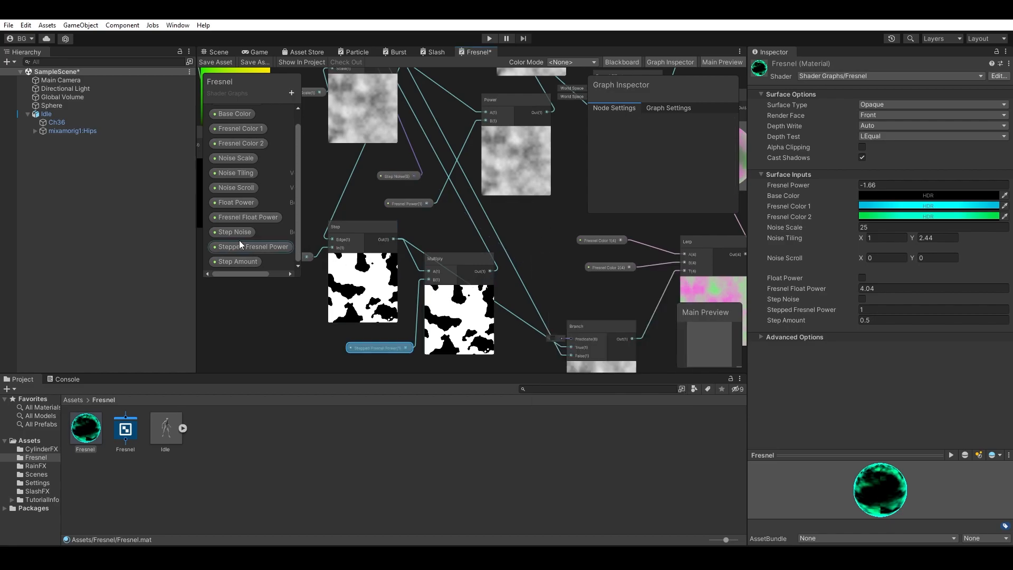
Step: Add another Step Noise property node to the graph and connect it to the new Branch's Predicate input
middle_drag(508, 260, 508, 149)
drag(242, 236, 536, 215)
scroll(520, 272, up, 2)
mouse_move(476, 163)
middle_down()
mouse_move(602, 297)
mouse_move(494, 155)
middle_up()
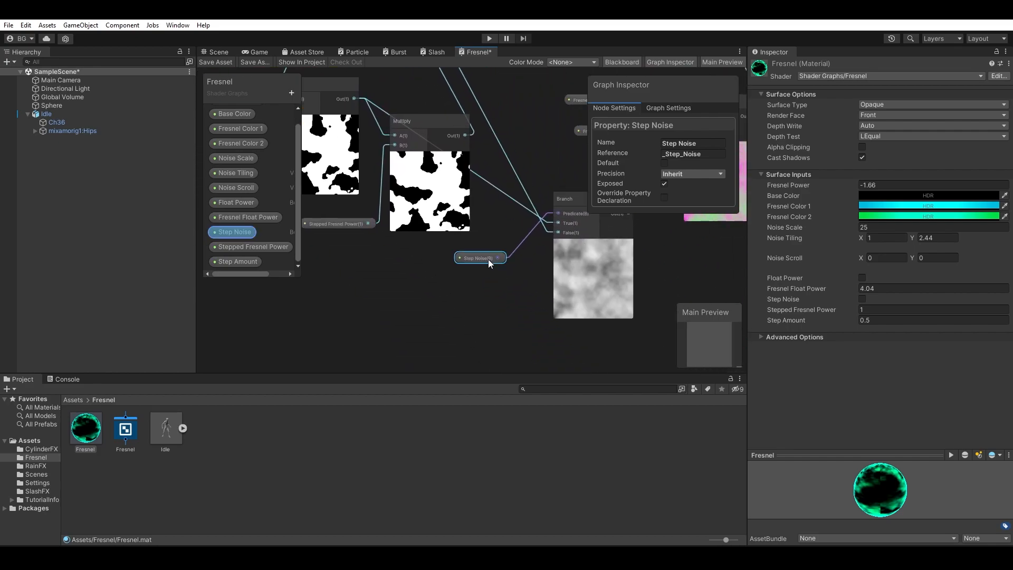
middle_drag(397, 77, 463, 235)
middle_drag(549, 280, 449, 171)
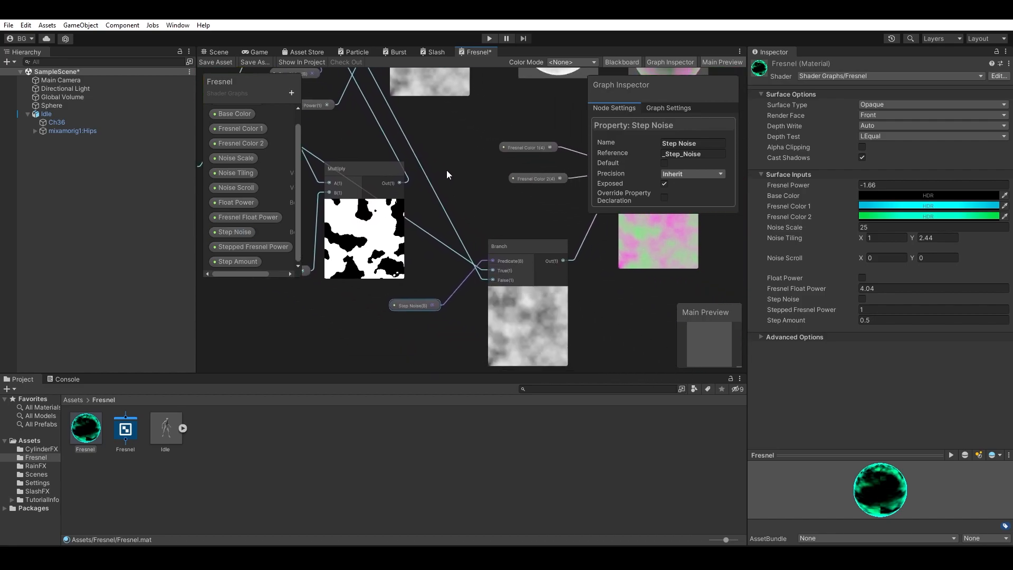
middle_drag(436, 225, 509, 254)
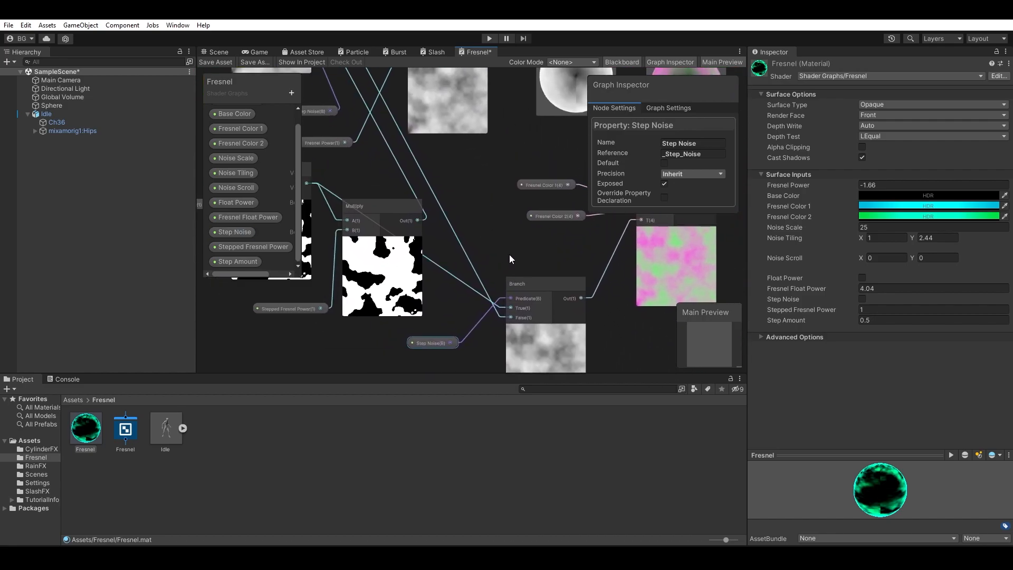
Step: Save the shader graph and enable Step Noise on the Fresnel material in the Scene view
click(226, 62)
click(218, 51)
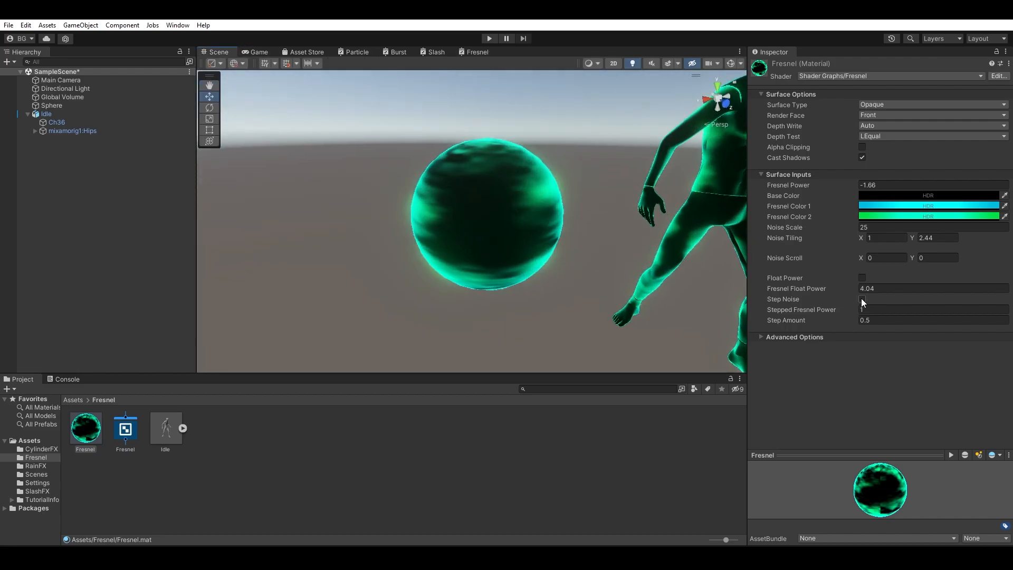
click(862, 300)
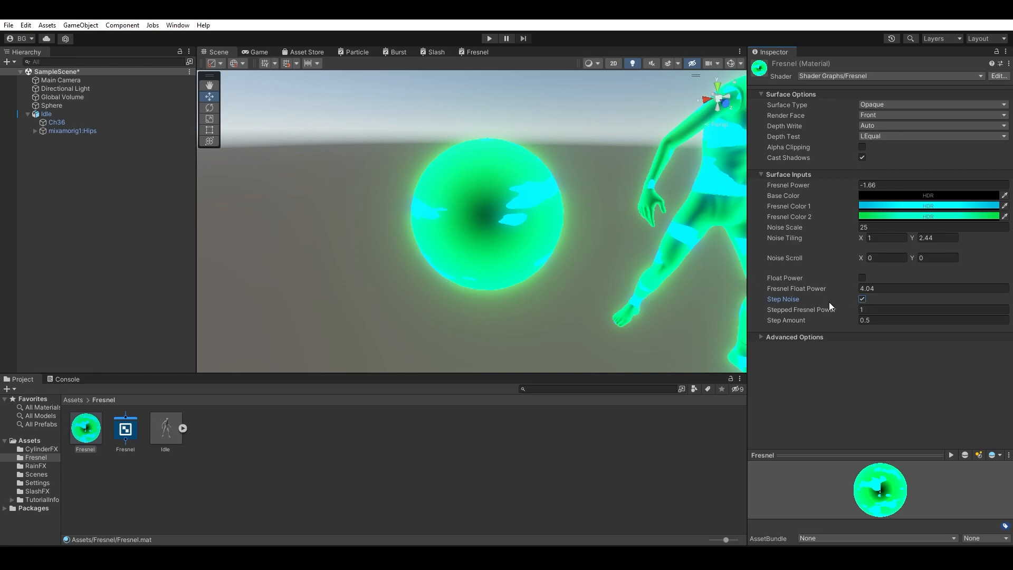
Step: Try a different Fresnel Float Power on the material, undo it, and view the sphere and character from another angle
drag(832, 290, 857, 291)
key(ctrl+z)
alt+drag(635, 224, 653, 109)
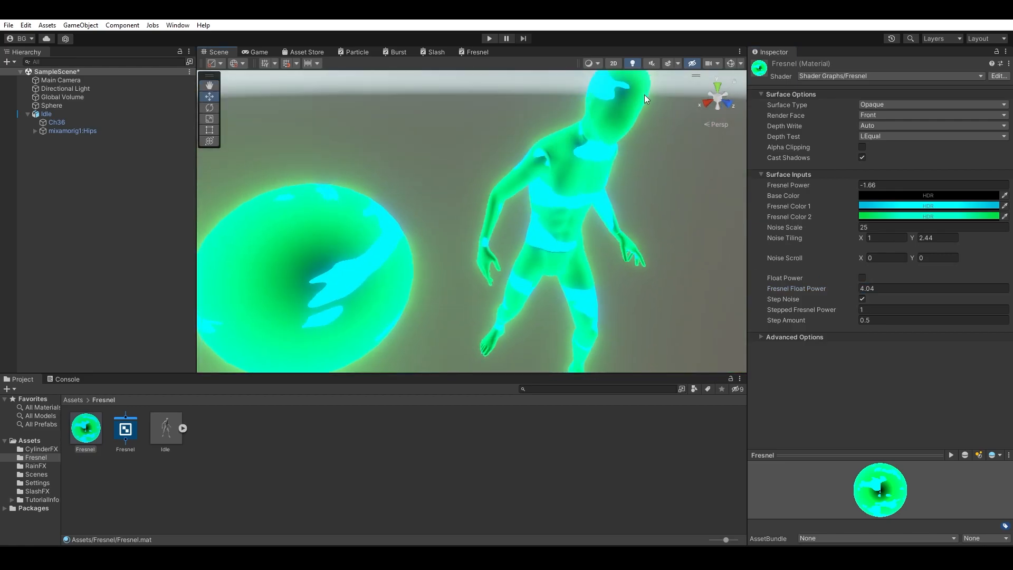
Step: Return to the Fresnel graph and nudge the Branch node driven by Float Power
click(477, 52)
middle_drag(587, 239, 542, 229)
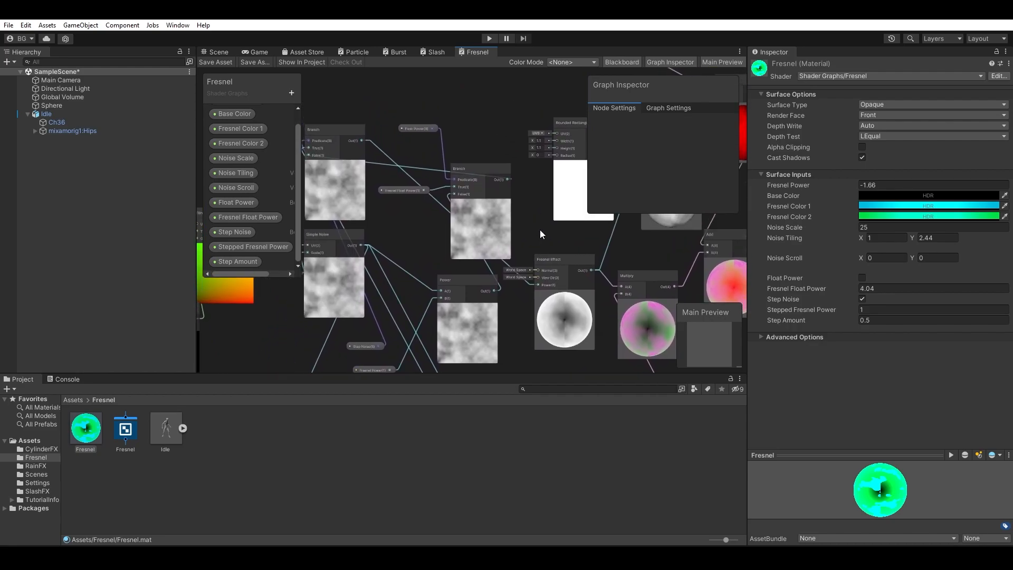
middle_drag(540, 229, 561, 203)
mouse_move(513, 205)
mouse_down()
mouse_move(486, 153)
mouse_move(488, 133)
mouse_move(524, 132)
mouse_move(502, 192)
mouse_up()
middle_drag(527, 199, 607, 224)
scroll(505, 205, up, 4)
scroll(533, 222, down, 2)
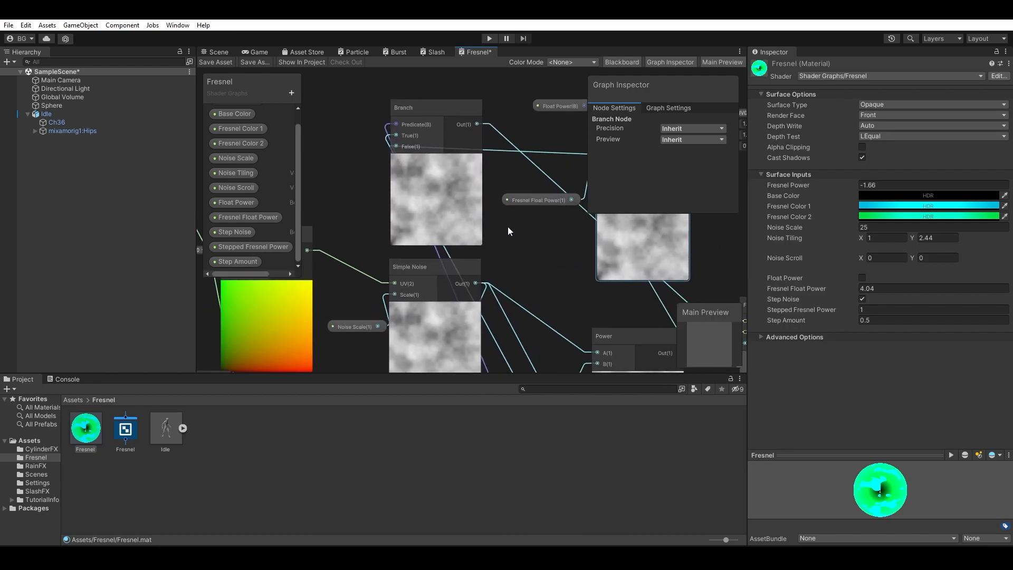
middle_drag(509, 226, 502, 242)
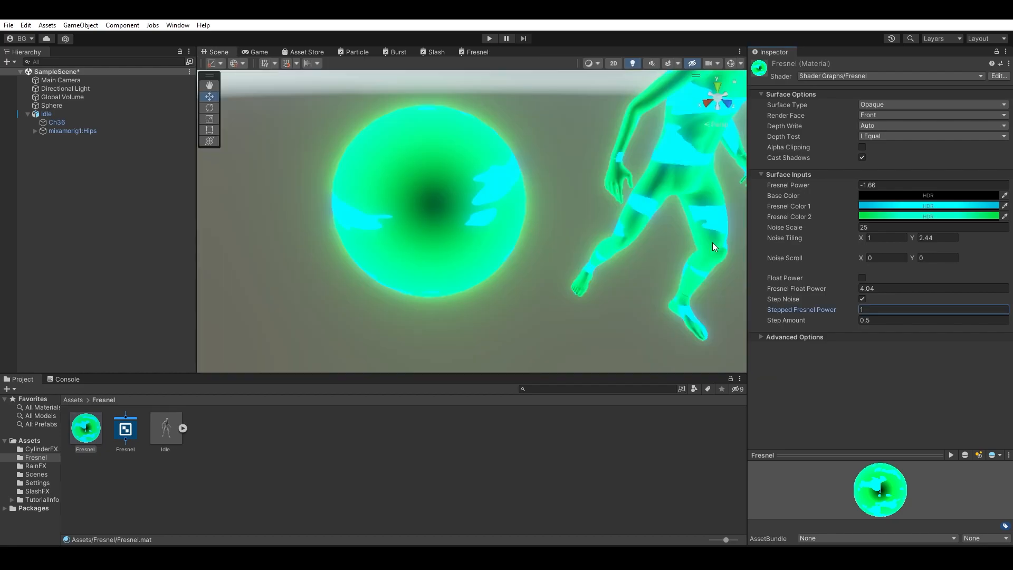
Step: Examine the nodes leading into the Fresnel Effect node's Power input in the Fresnel graph
click(475, 52)
middle_drag(509, 263, 550, 363)
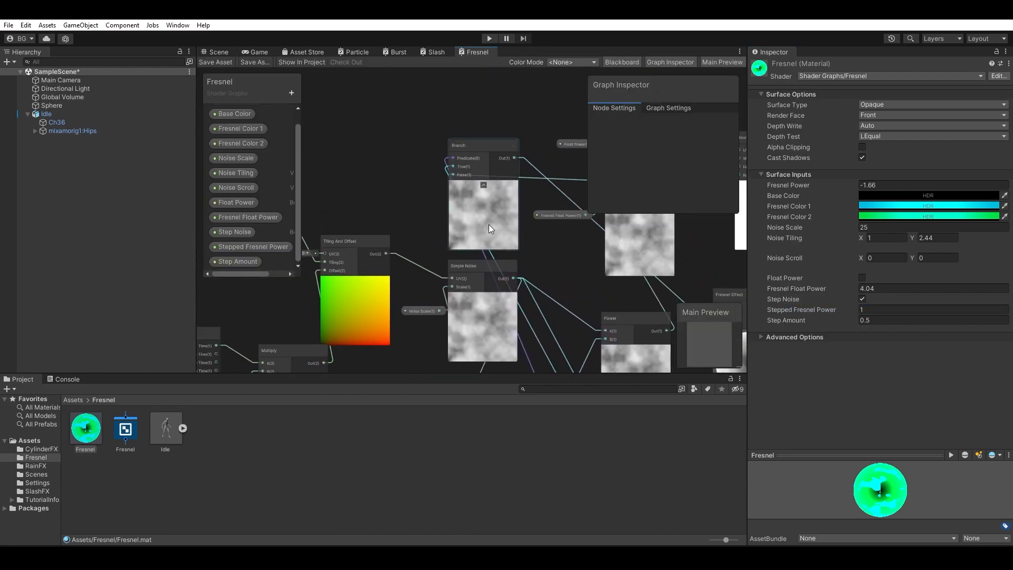
middle_drag(586, 275, 434, 199)
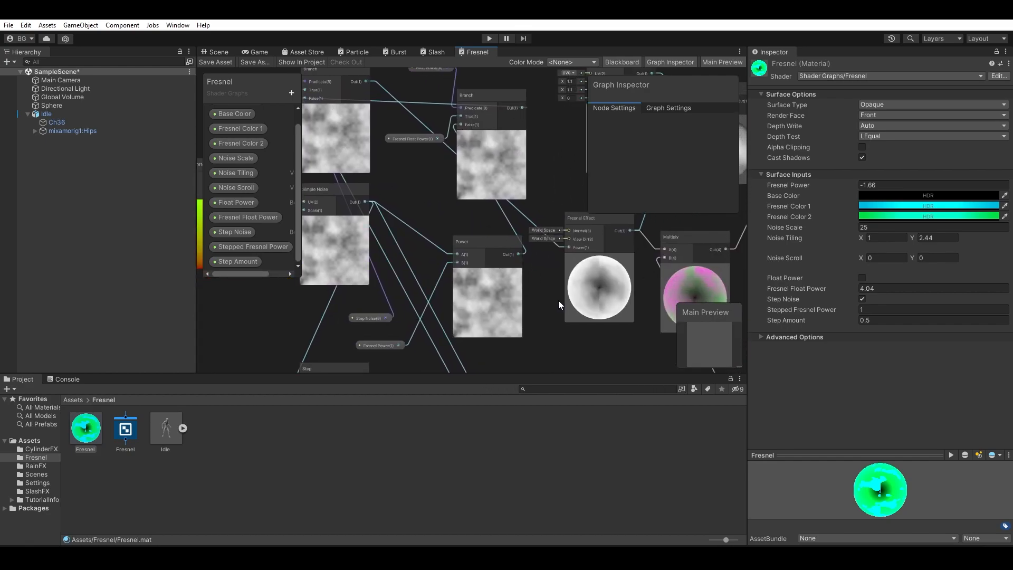
middle_drag(558, 300, 453, 240)
click(456, 242)
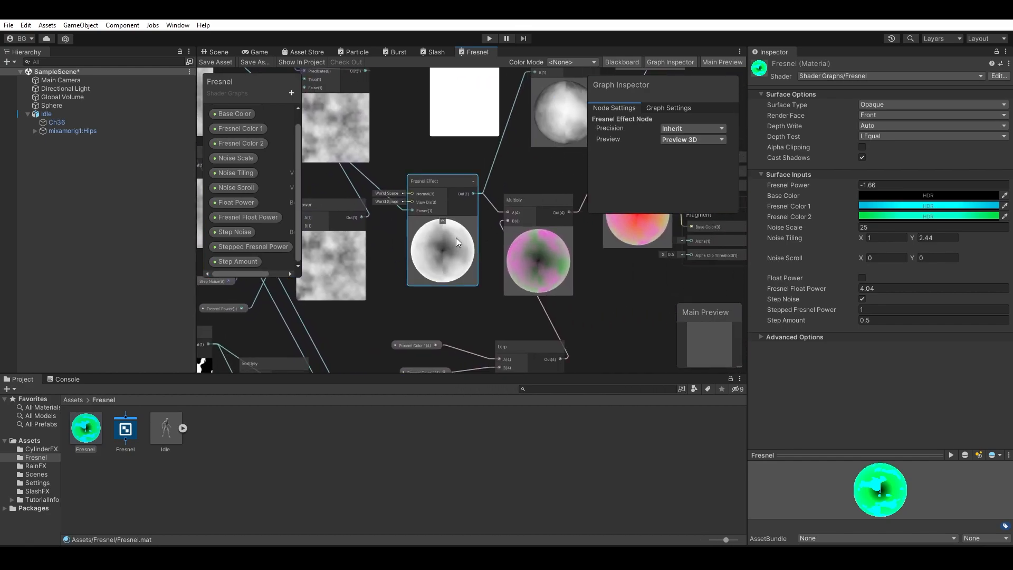
middle_drag(401, 290, 578, 284)
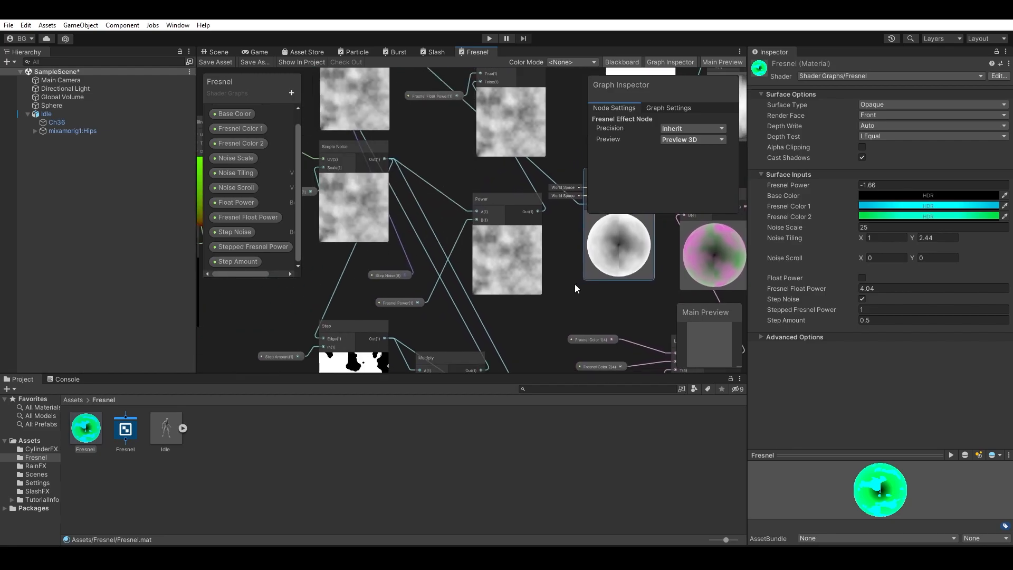
middle_drag(480, 309, 386, 310)
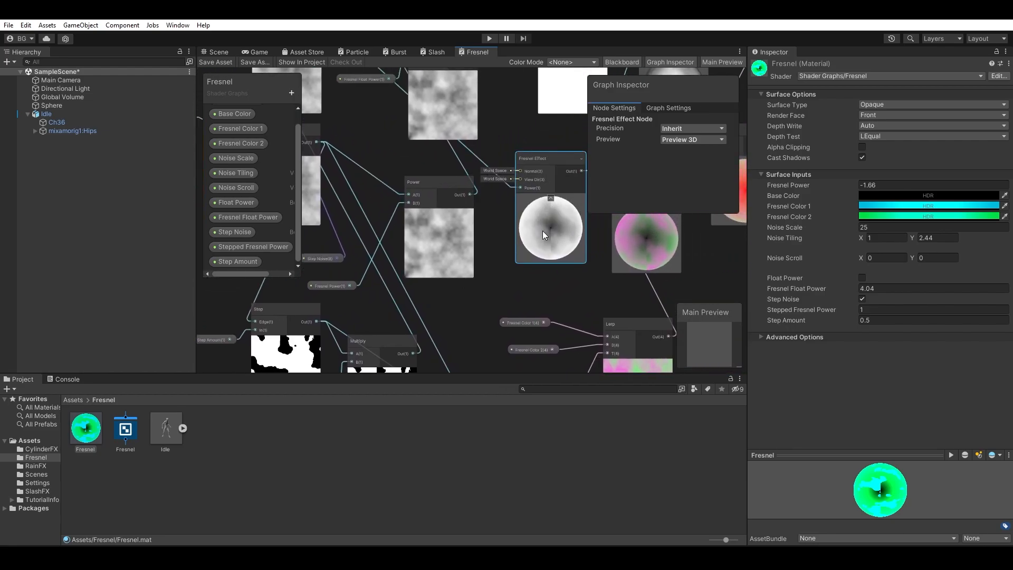
Step: Delete the Multiply node after the lower Step node, along with its Stepped Fresnel Power property node
middle_drag(467, 343, 575, 248)
scroll(480, 295, up, 3)
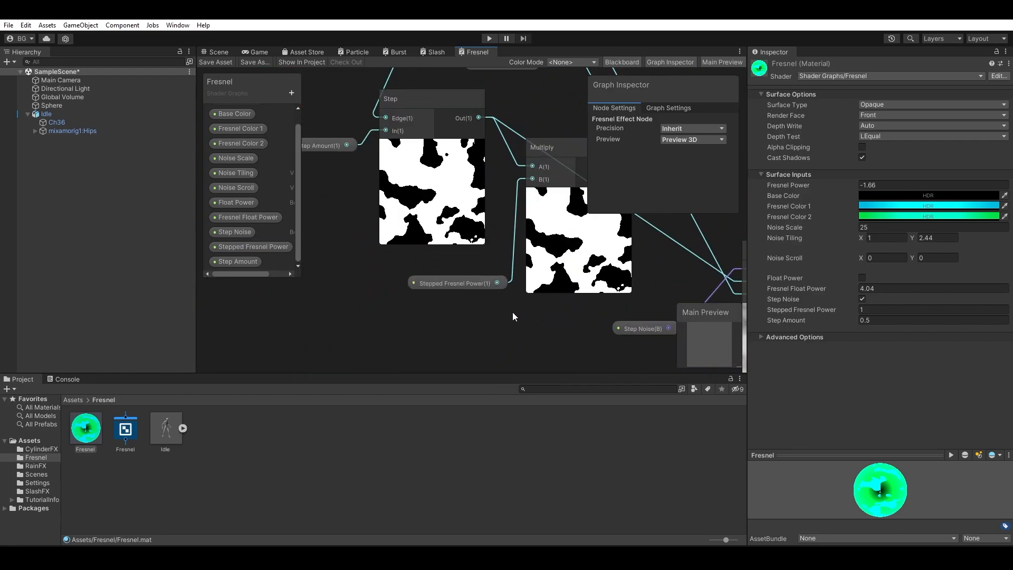
click(265, 248)
middle_drag(518, 312, 511, 322)
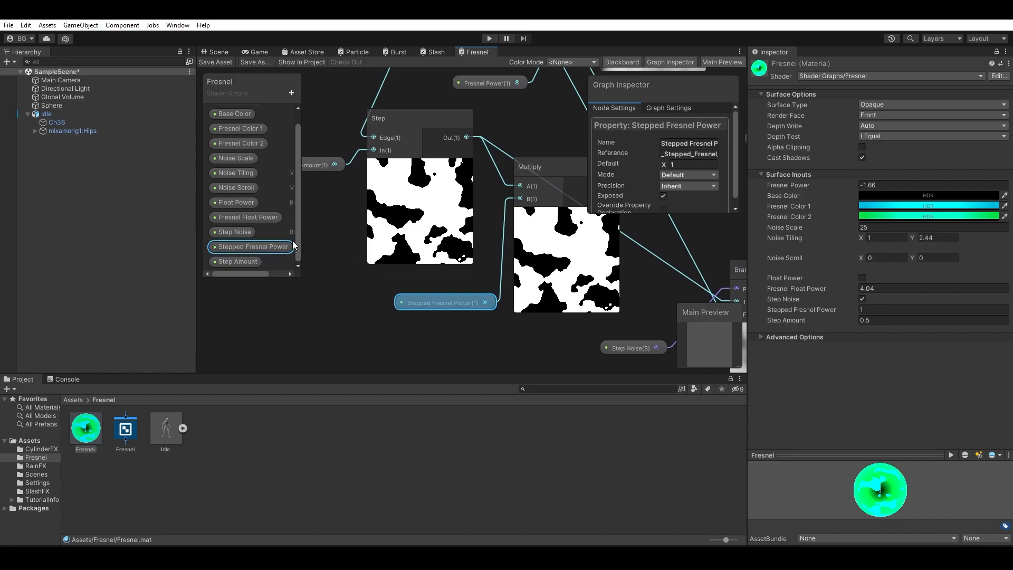
click(235, 262)
click(257, 246)
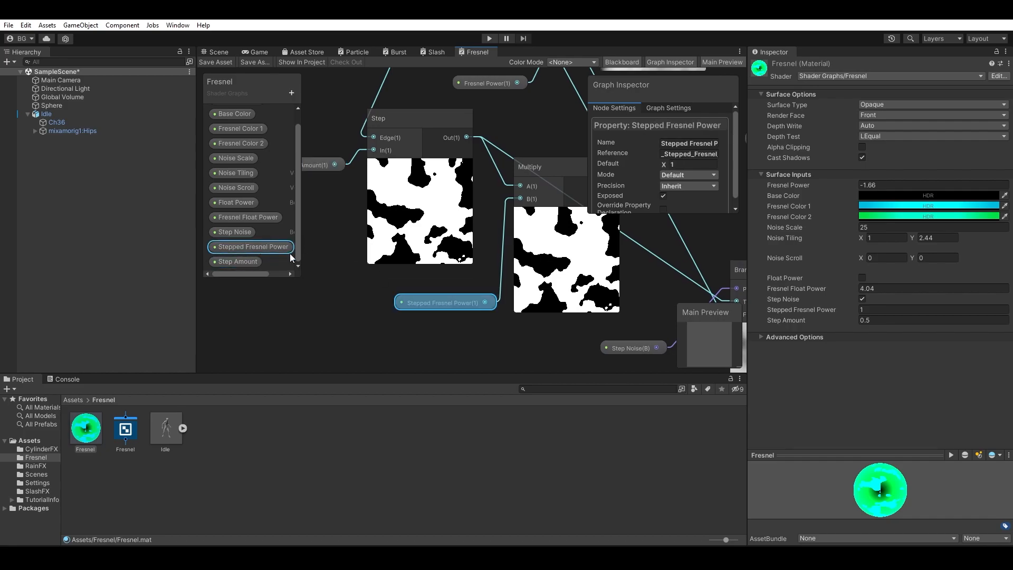
click(477, 322)
click(552, 291)
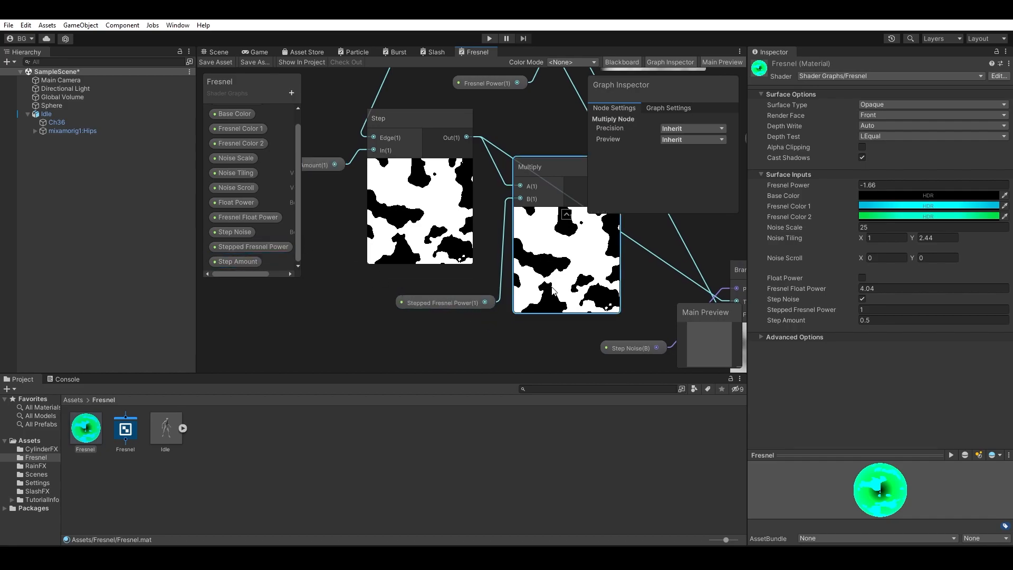
key(Delete)
click(442, 302)
key(Delete)
middle_drag(442, 297, 546, 340)
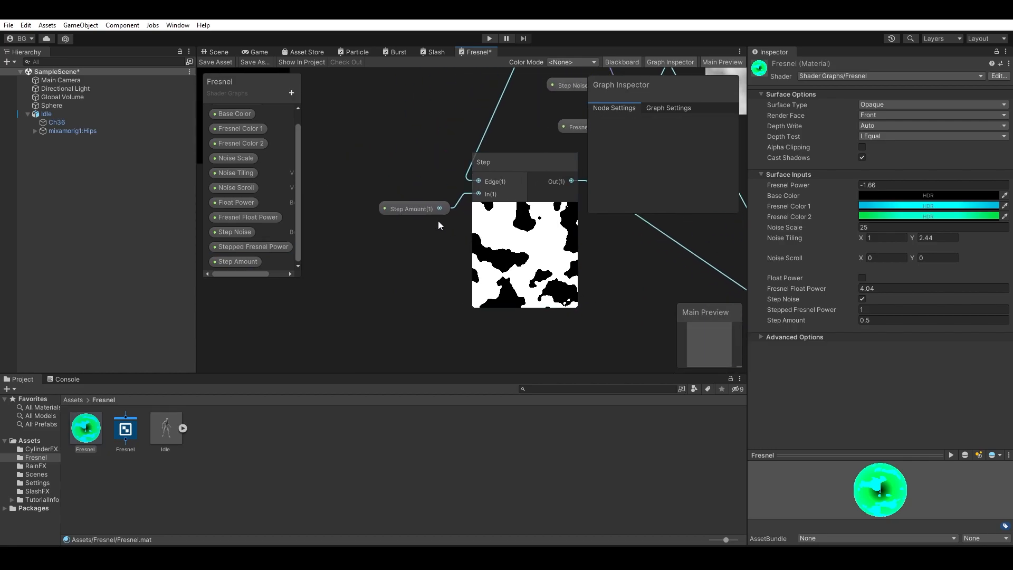
Step: Delete the Step Amount property node and the Step node it feeds
click(425, 210)
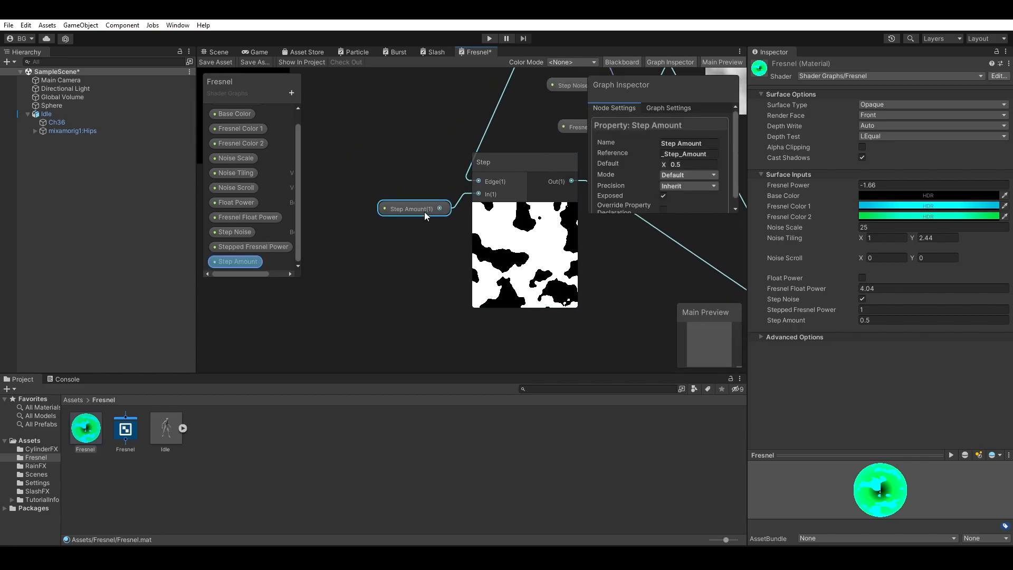
key(Delete)
click(512, 246)
key(Delete)
Step: Delete the Branch node above the Simple Noise node
middle_drag(457, 130, 384, 325)
scroll(415, 346, down, 3)
middle_drag(472, 232, 450, 322)
click(451, 236)
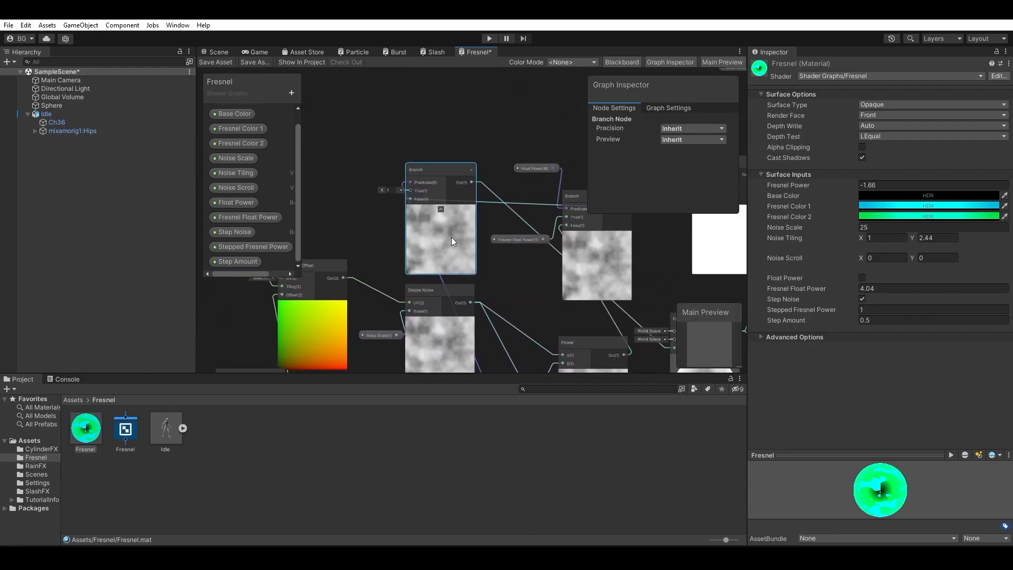
key(Delete)
Step: Reposition the Fresnel Effect node between the Power and Multiply nodes
middle_drag(530, 306, 506, 257)
middle_drag(427, 263, 426, 217)
drag(574, 268, 595, 268)
drag(484, 238, 462, 235)
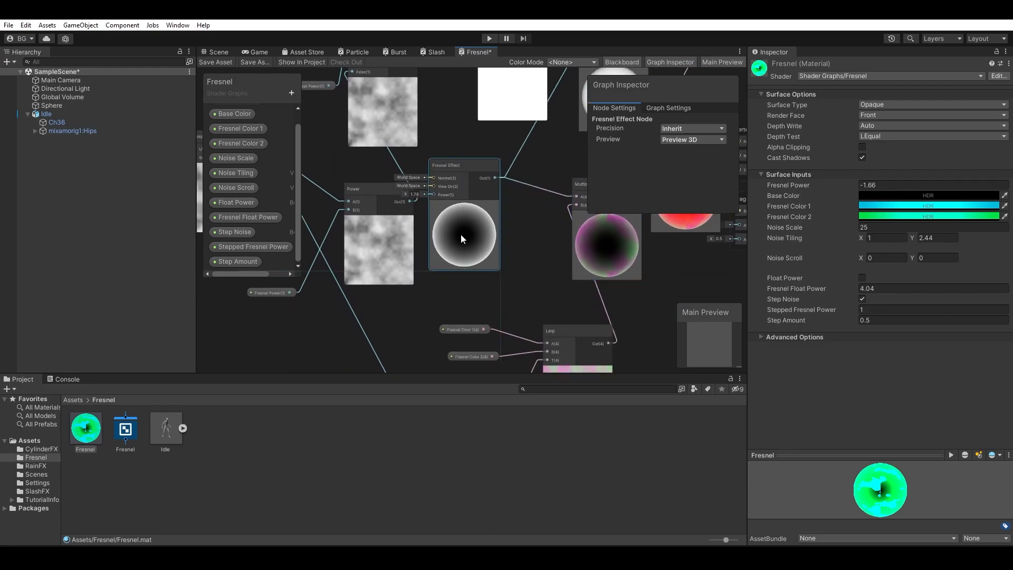
Step: Add a Step node near the Branch that controls the Fresnel color Lerp
middle_drag(467, 238, 486, 114)
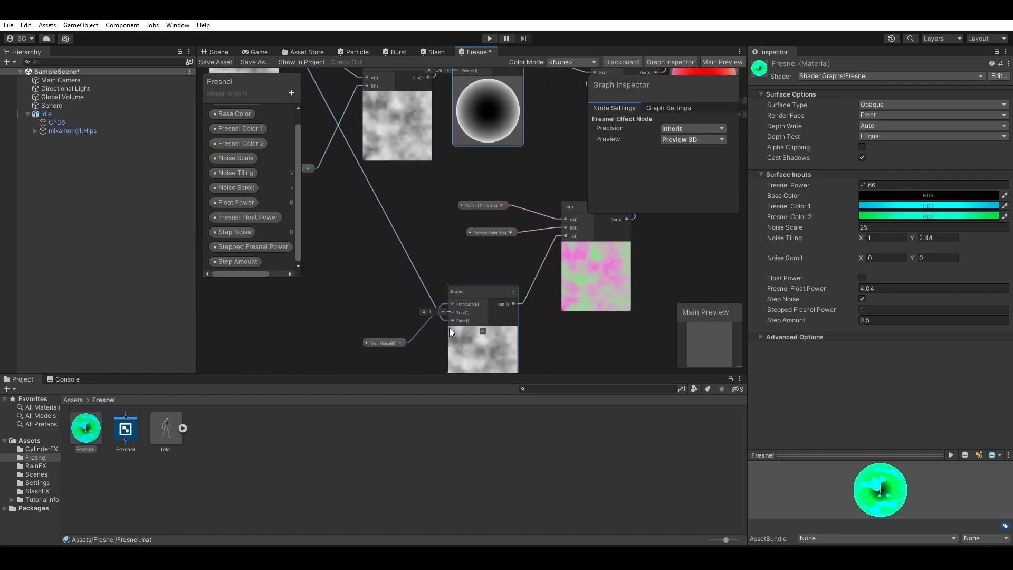
middle_drag(449, 266, 464, 234)
click(451, 283)
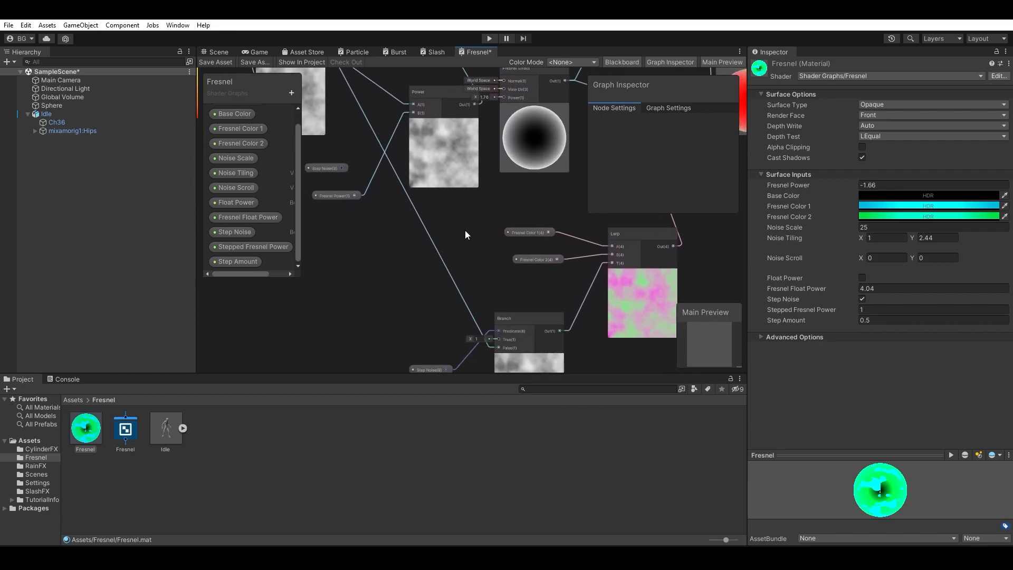
key(space)
text(ste)
key(Return)
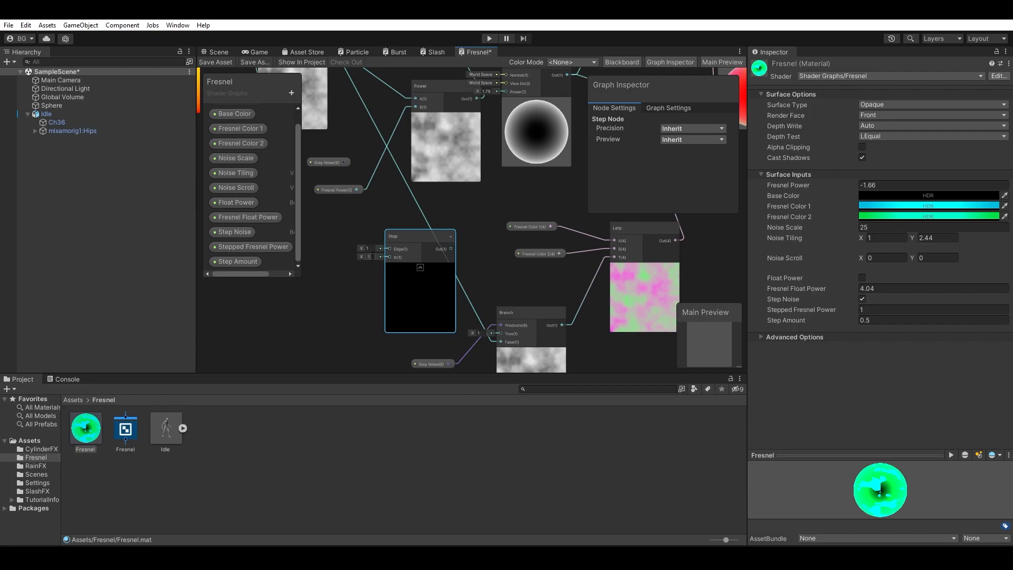
Step: Connect the Simple Noise output to the Step node's Edge, set In to 0.5, and connect its output to the color Branch's True input
middle_drag(411, 182, 467, 300)
drag(384, 162, 442, 263)
drag(459, 307, 446, 308)
drag(473, 236, 549, 315)
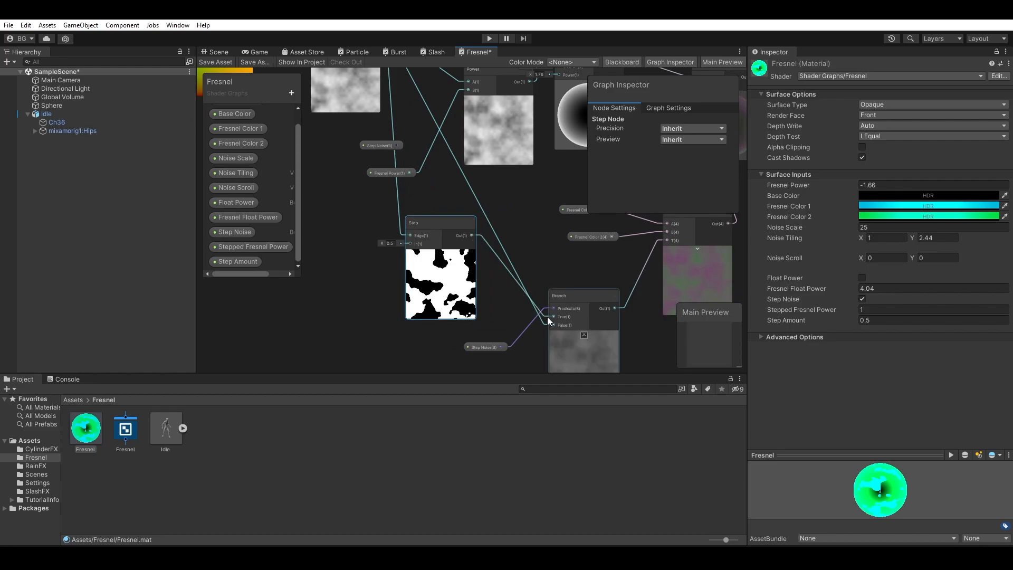
Step: Add another Step node between the Fresnel Effect and Multiply nodes
middle_drag(499, 296, 457, 320)
scroll(562, 305, up, 2)
middle_drag(562, 305, 677, 259)
middle_drag(530, 300, 587, 245)
key(space)
text(step)
key(Return)
middle_drag(476, 264, 497, 267)
click(498, 267)
click(612, 295)
drag(612, 295, 616, 324)
middle_drag(617, 324, 486, 286)
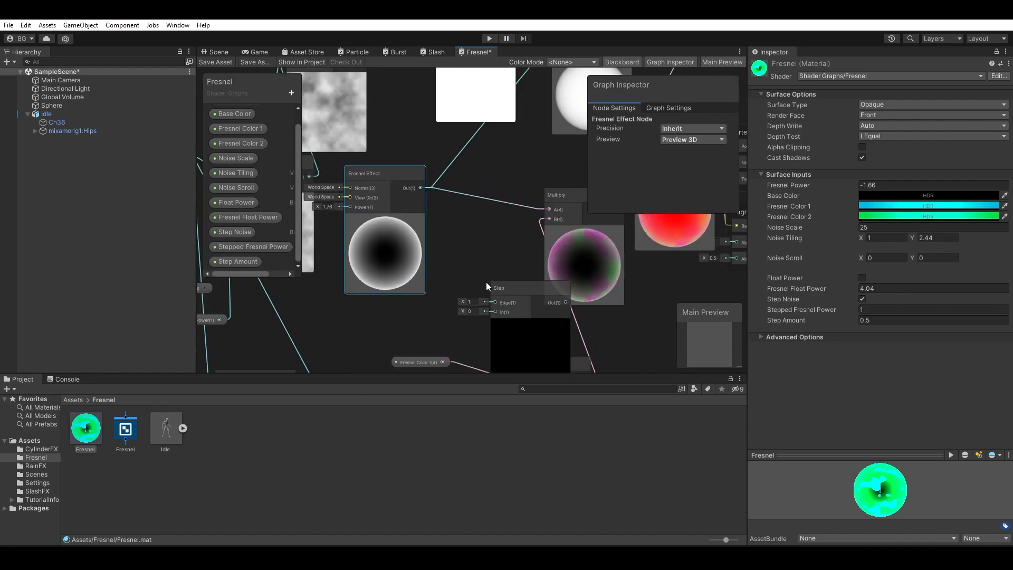
scroll(486, 287, down, 2)
Step: Place the new Step node beside Fresnel Effect, connect the Fresnel output to its In input, and set Edge to 0.5
drag(496, 288, 448, 249)
drag(429, 199, 446, 260)
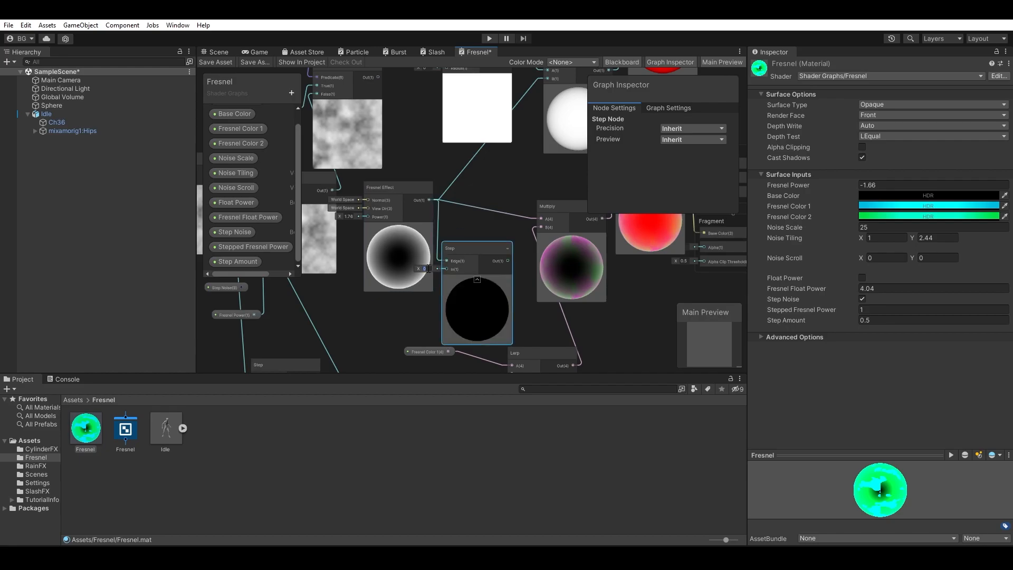
text(5)
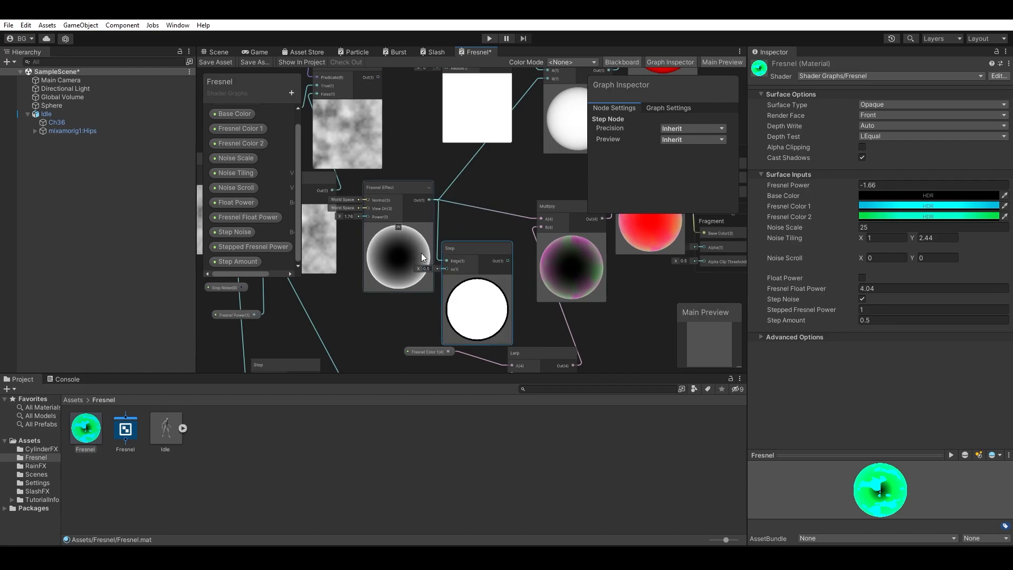
drag(430, 200, 442, 267)
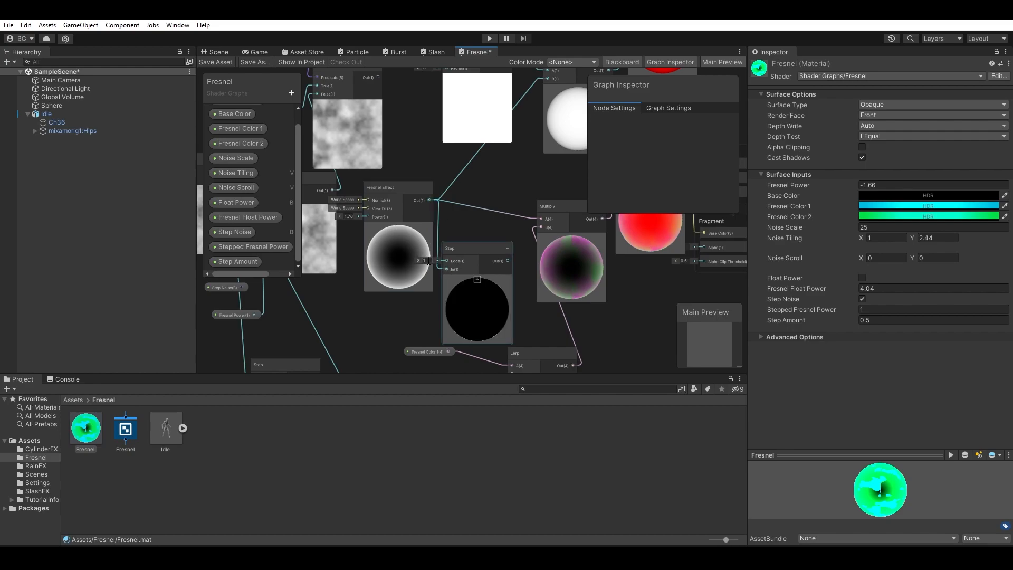
text(.5)
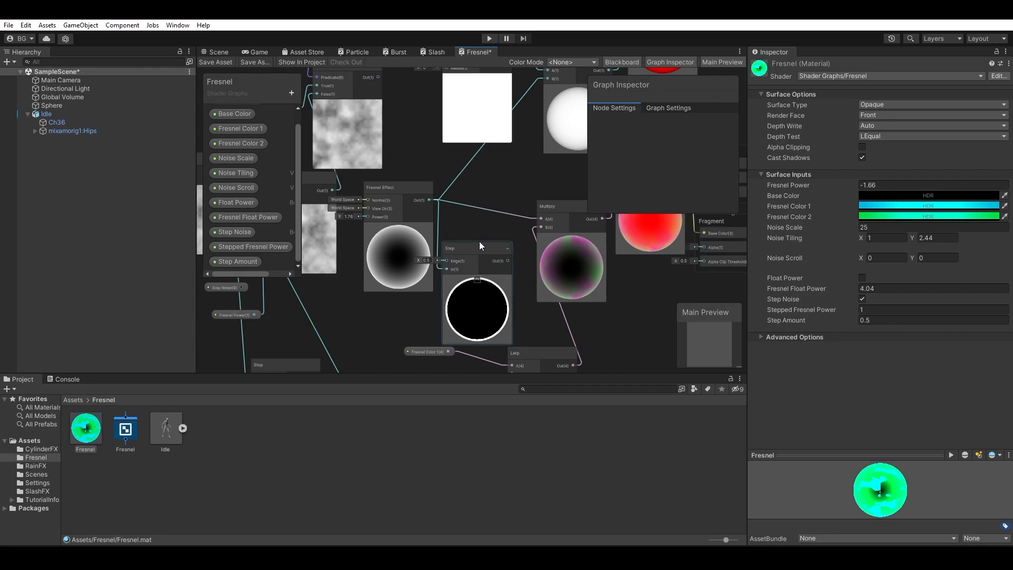
Step: Tidy the position of the Fresnel Step node and add a Branch node near the Multiply node
middle_drag(469, 246, 476, 224)
drag(476, 224, 477, 205)
mouse_move(499, 283)
middle_down()
mouse_move(483, 246)
mouse_move(485, 293)
middle_up()
drag(537, 274, 534, 253)
middle_drag(568, 317, 461, 326)
click(509, 251)
key(space)
text(br)
click(552, 136)
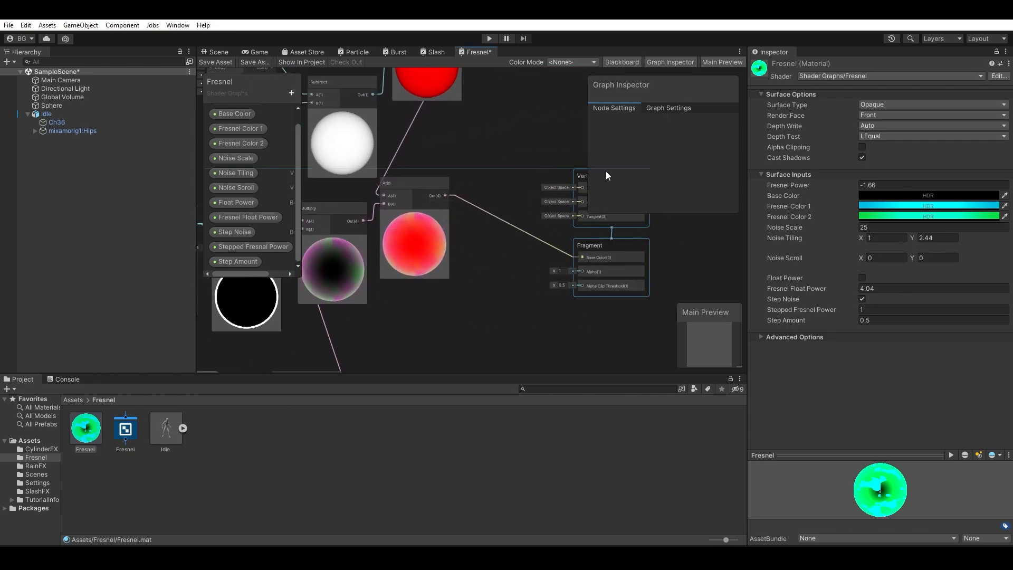
Step: Spread out the Vertex and Fragment stack, the Add node and the Multiply node to make room for the new Branch
drag(599, 175, 631, 167)
drag(430, 246, 527, 274)
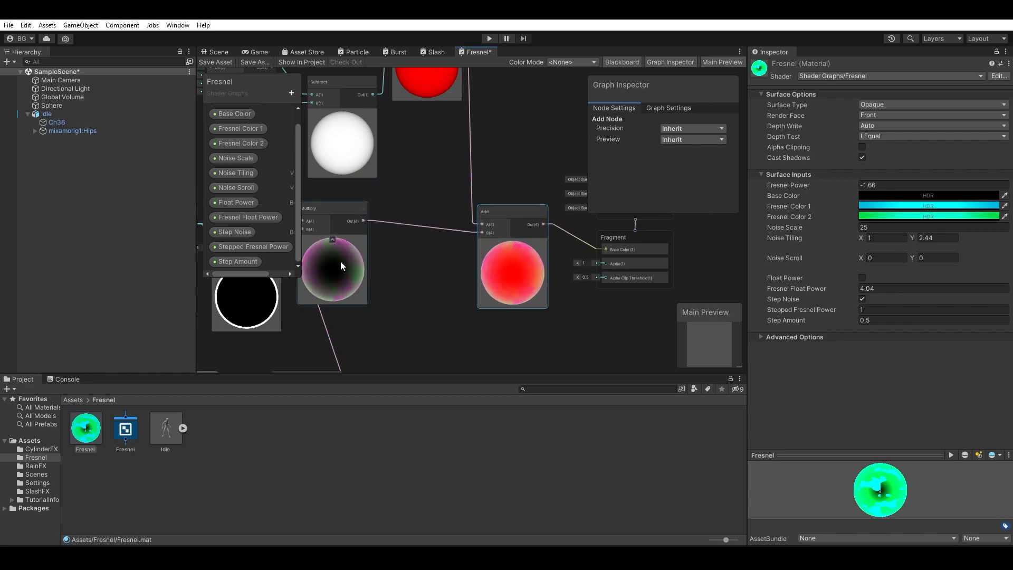
drag(341, 260, 427, 277)
middle_drag(426, 277, 509, 221)
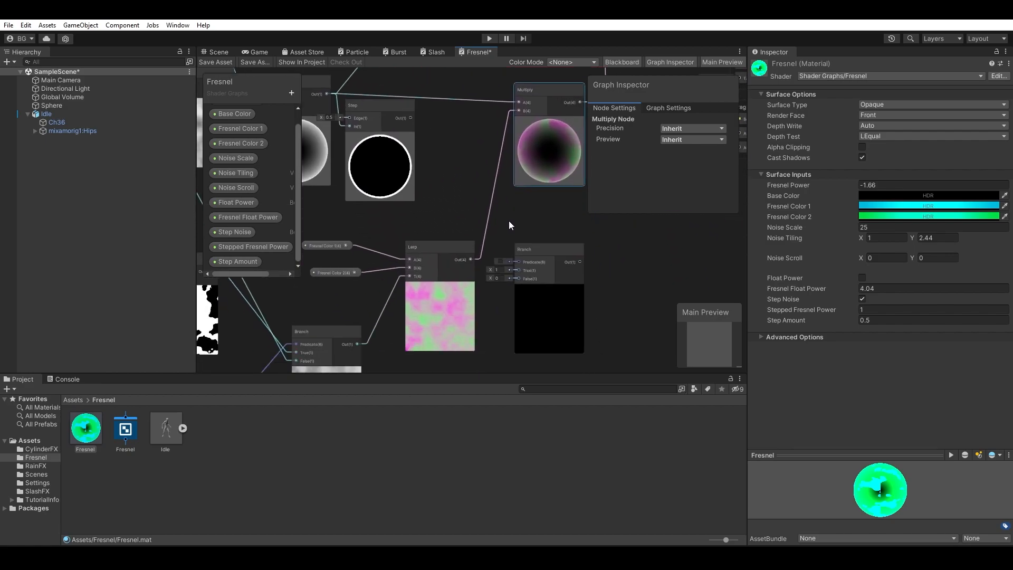
Step: Connect the Fresnel Step output to the new Branch's True input and the Fresnel Effect output to its False input
middle_drag(476, 268, 489, 233)
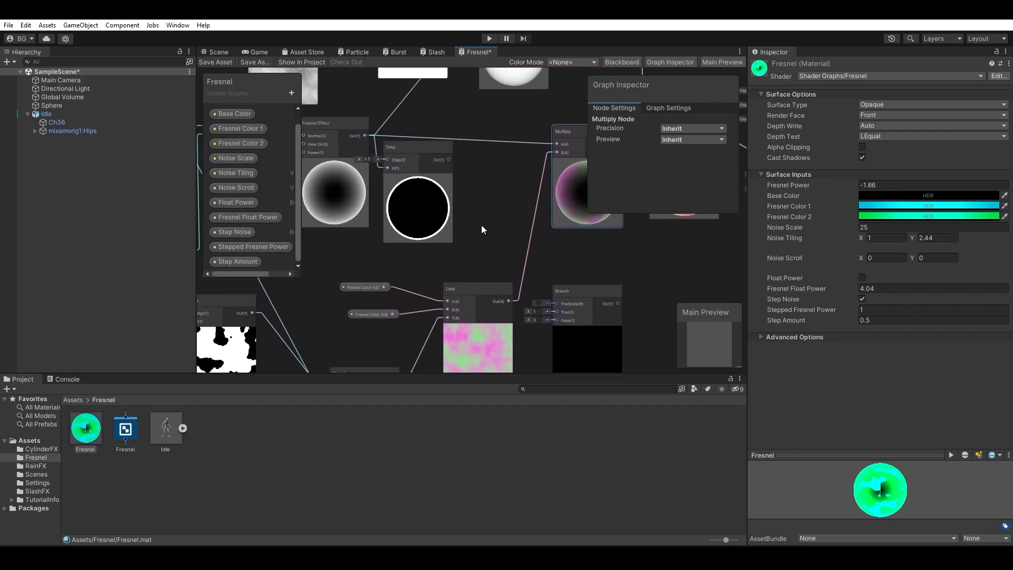
drag(449, 159, 551, 312)
middle_drag(467, 232, 539, 252)
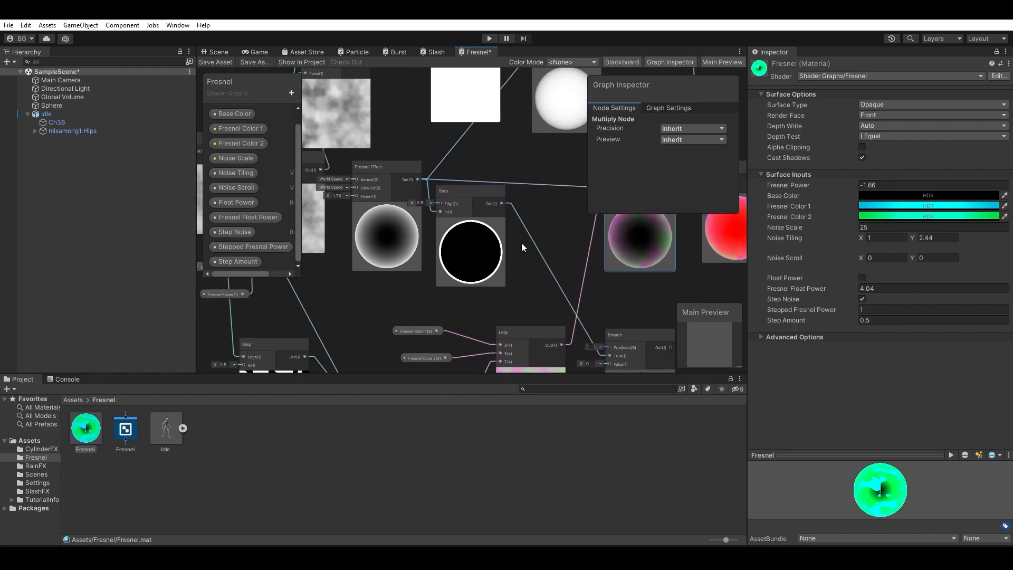
drag(417, 179, 607, 286)
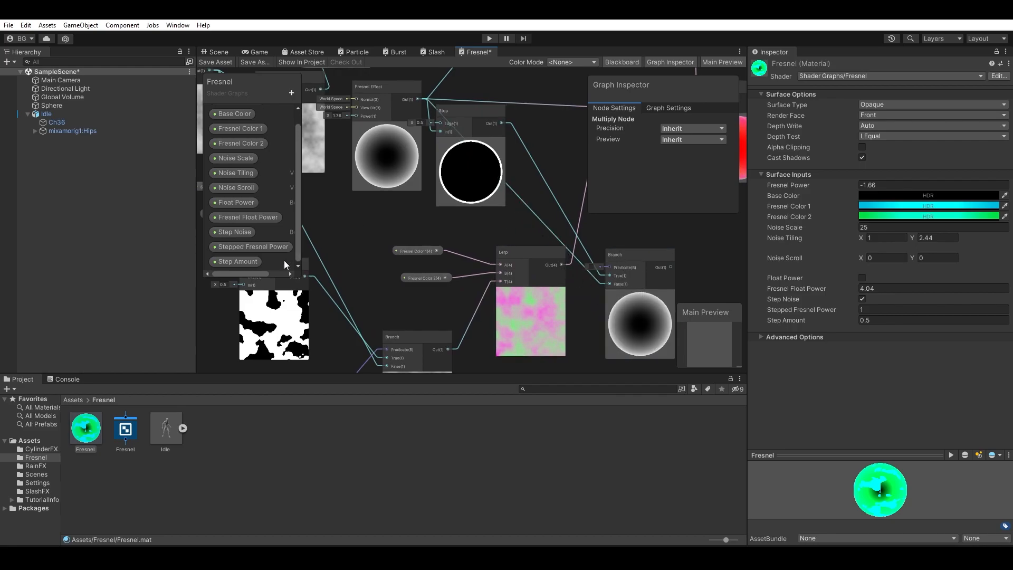
click(251, 262)
drag(527, 226, 606, 269)
click(546, 232)
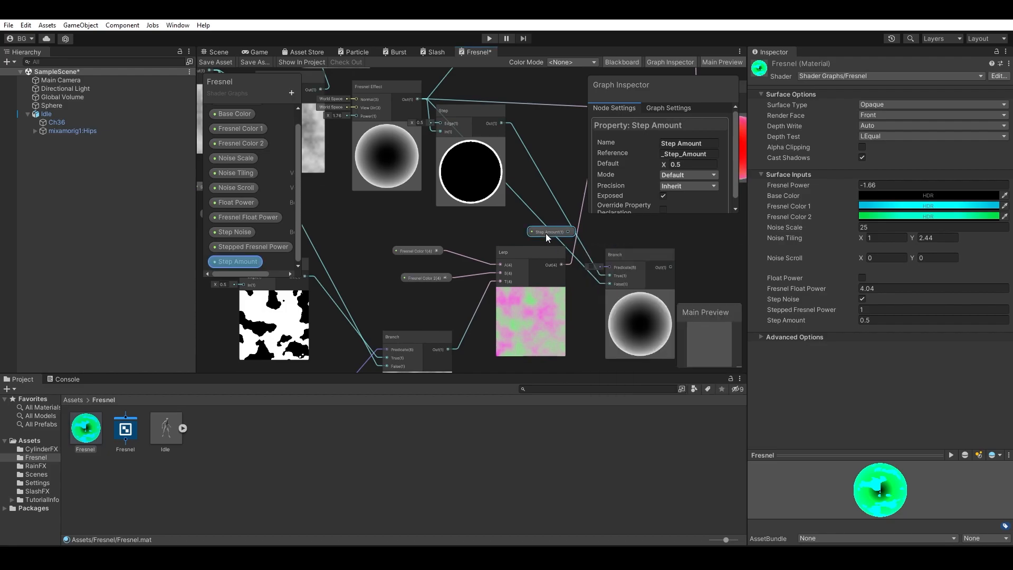
key(Delete)
Step: Connect a Step Noise property node to the new Branch's Predicate and the Branch output to the Multiply node's A input
drag(235, 233, 606, 267)
middle_drag(643, 246, 523, 283)
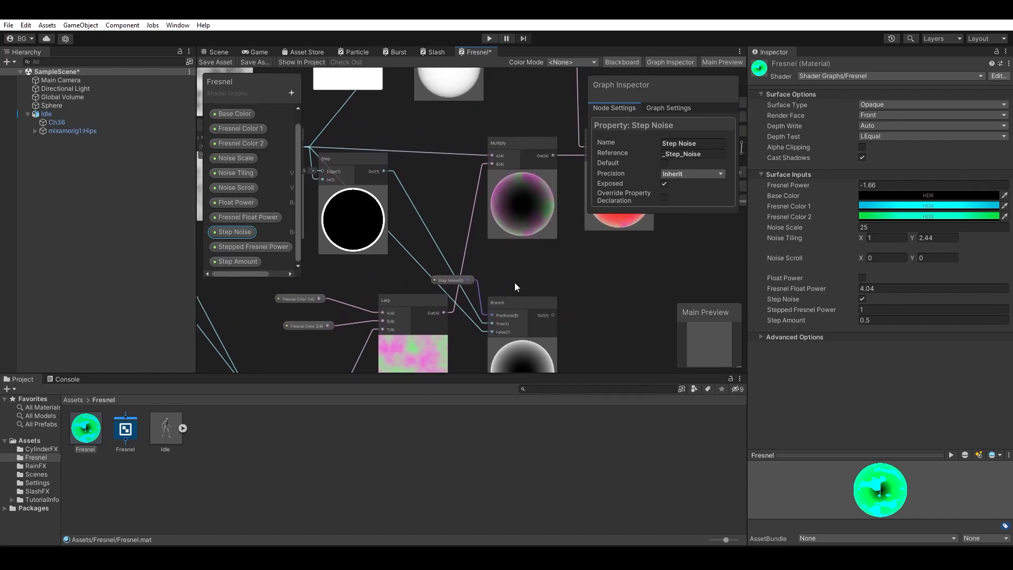
drag(473, 213, 492, 155)
middle_drag(505, 294, 513, 269)
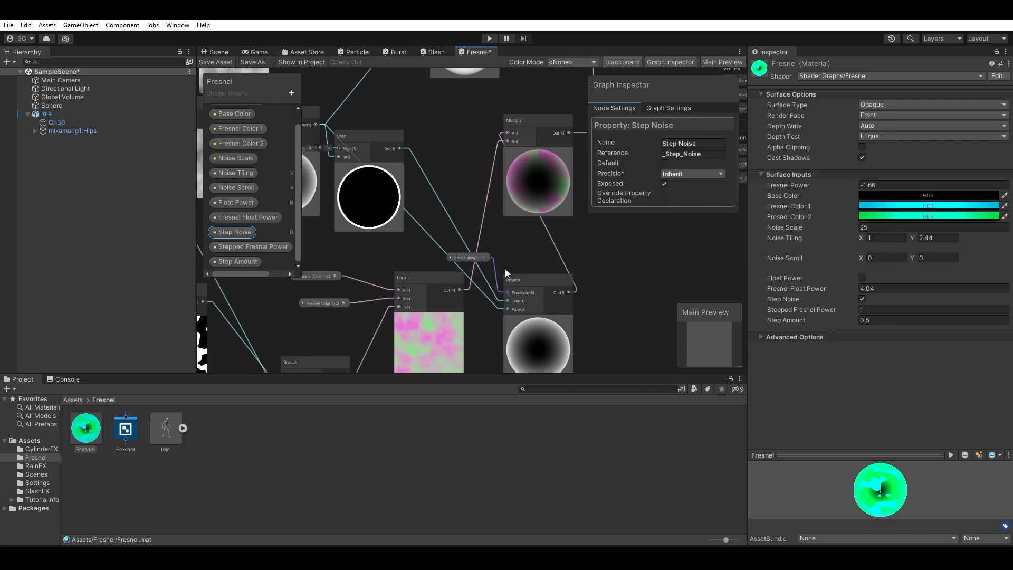
Step: Toggle the Step Noise property's default to compare the stepped and smooth node previews
click(484, 257)
click(665, 163)
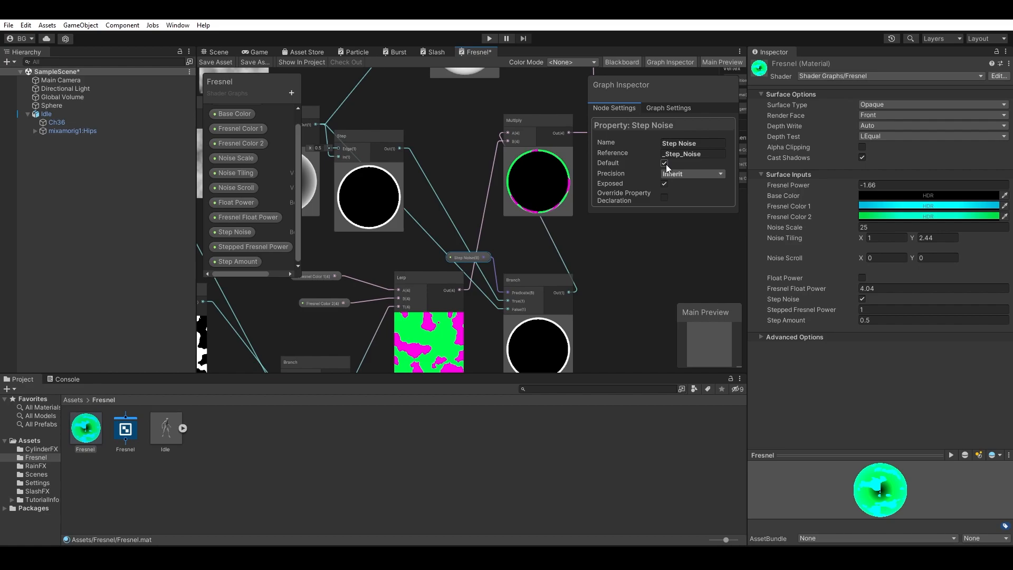
click(665, 163)
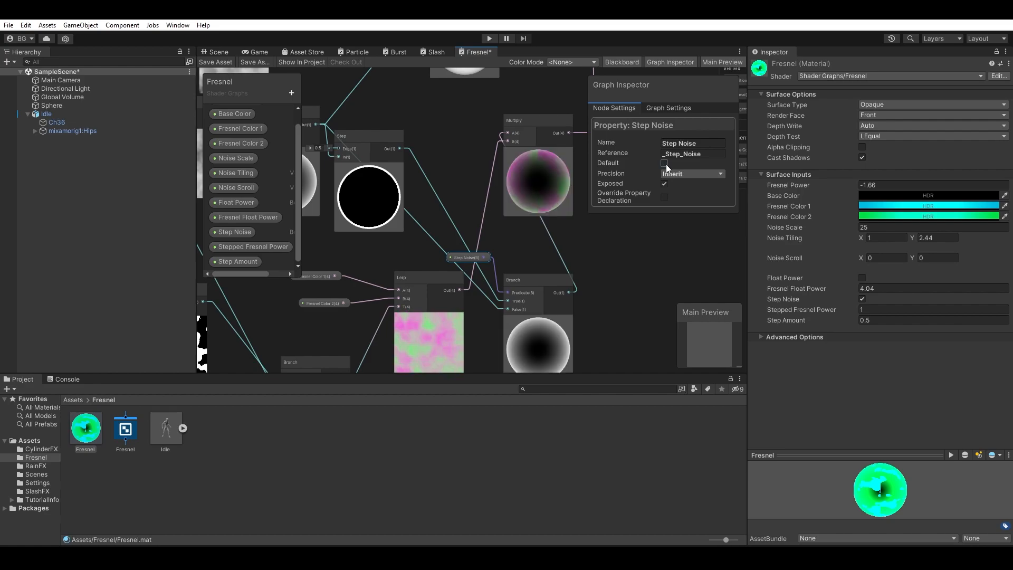
click(665, 163)
Step: Connect the output of the Float Power Branch to the Fresnel Effect node's Power input
middle_drag(554, 282, 476, 373)
middle_drag(505, 315, 671, 291)
middle_drag(433, 306, 594, 307)
mouse_move(521, 316)
middle_down()
mouse_move(597, 315)
mouse_move(507, 328)
mouse_move(528, 309)
mouse_move(512, 341)
mouse_move(474, 347)
mouse_move(478, 320)
mouse_move(413, 337)
mouse_move(493, 321)
mouse_move(511, 285)
mouse_move(429, 376)
mouse_move(360, 313)
mouse_move(501, 280)
mouse_move(410, 293)
mouse_move(479, 197)
mouse_move(488, 119)
middle_up()
scroll(509, 334, up, 3)
scroll(497, 319, down, 3)
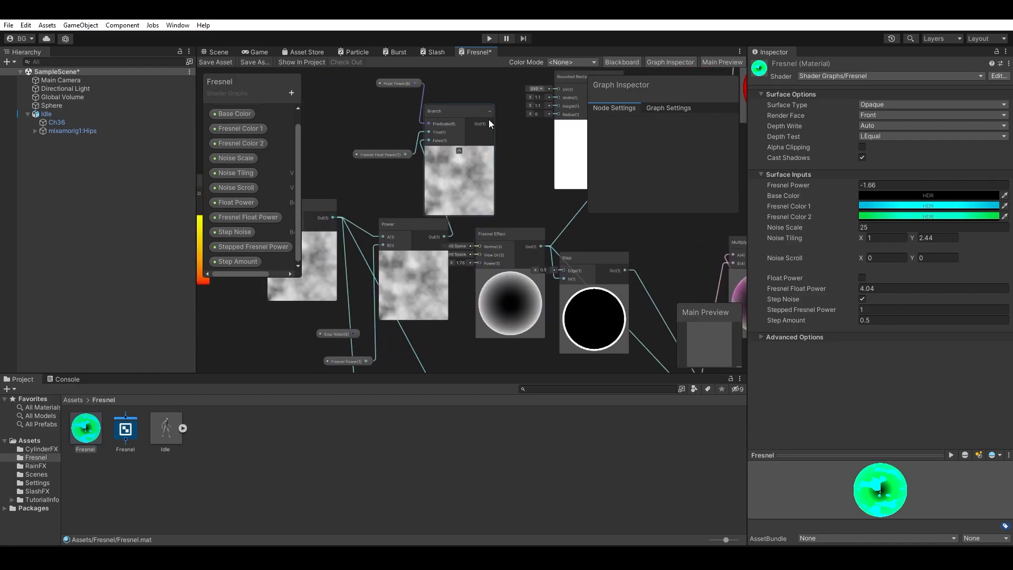
middle_drag(458, 299, 337, 221)
middle_drag(471, 257, 468, 235)
Step: Turn the Step Noise default on, examine the Multiply and Add previews, and turn it back off
click(509, 284)
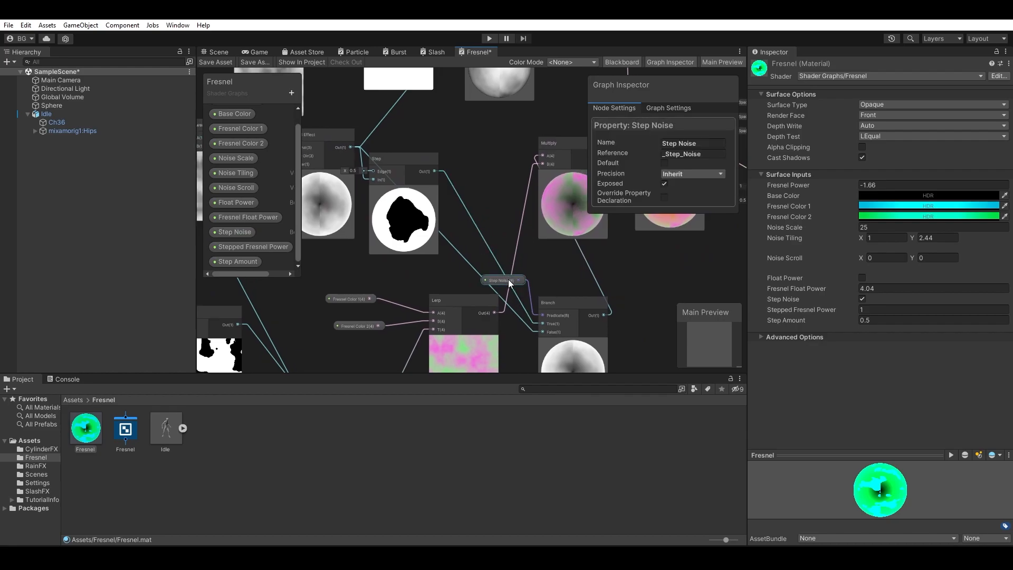
click(665, 163)
middle_drag(604, 271, 478, 318)
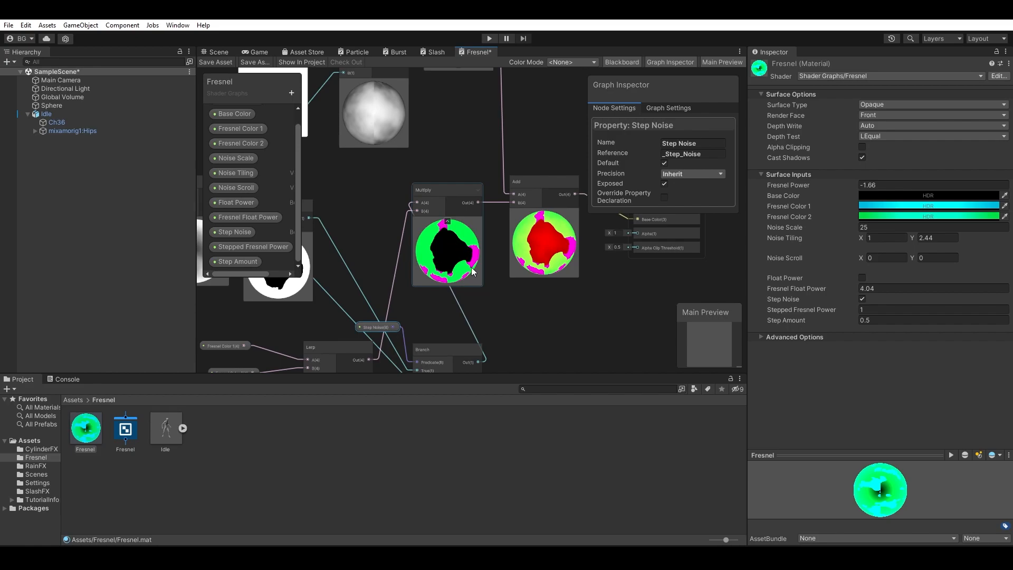
middle_drag(471, 267, 525, 216)
click(666, 164)
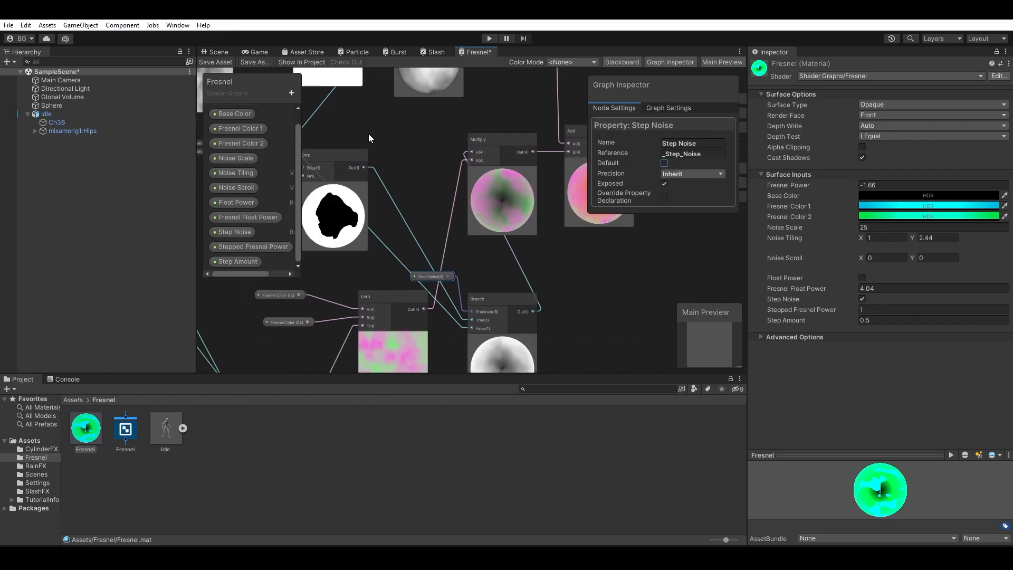
Step: Save the shader graph, set the material's Fresnel Power to -0.28, and inspect the sphere and character in the Scene view
click(217, 51)
right_drag(398, 230, 535, 264)
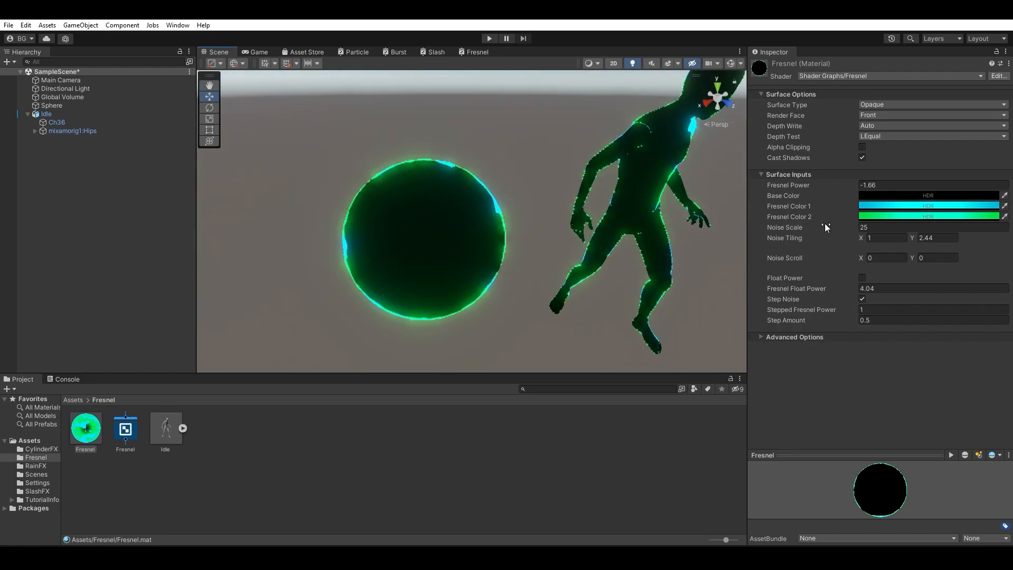
mouse_move(826, 187)
mouse_down()
mouse_move(856, 184)
mouse_move(845, 186)
mouse_up()
right_drag(579, 227, 552, 201)
right_drag(631, 215, 523, 214)
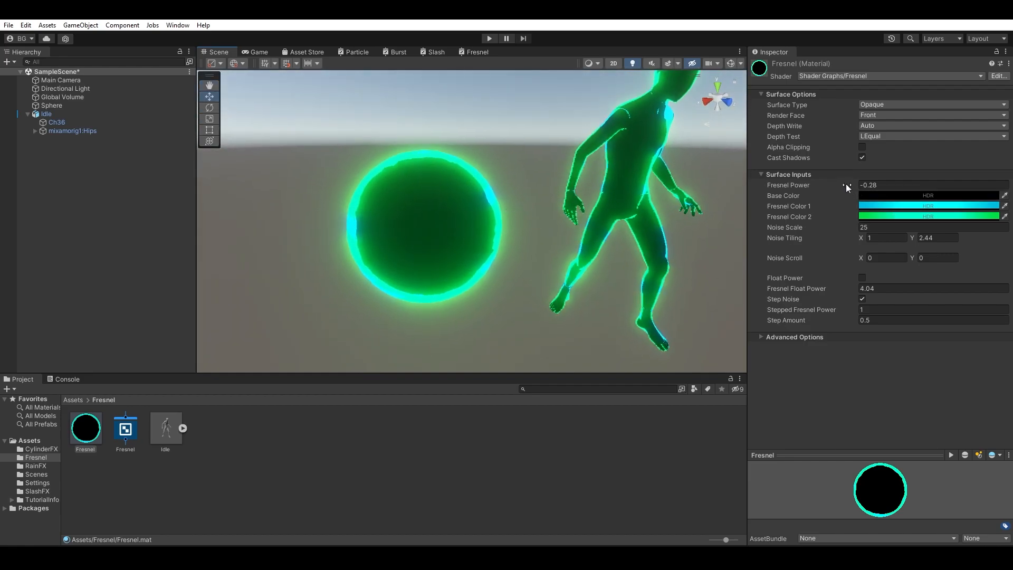
mouse_move(807, 289)
mouse_down()
mouse_move(799, 286)
mouse_move(816, 293)
mouse_up()
right_drag(608, 204, 455, 210)
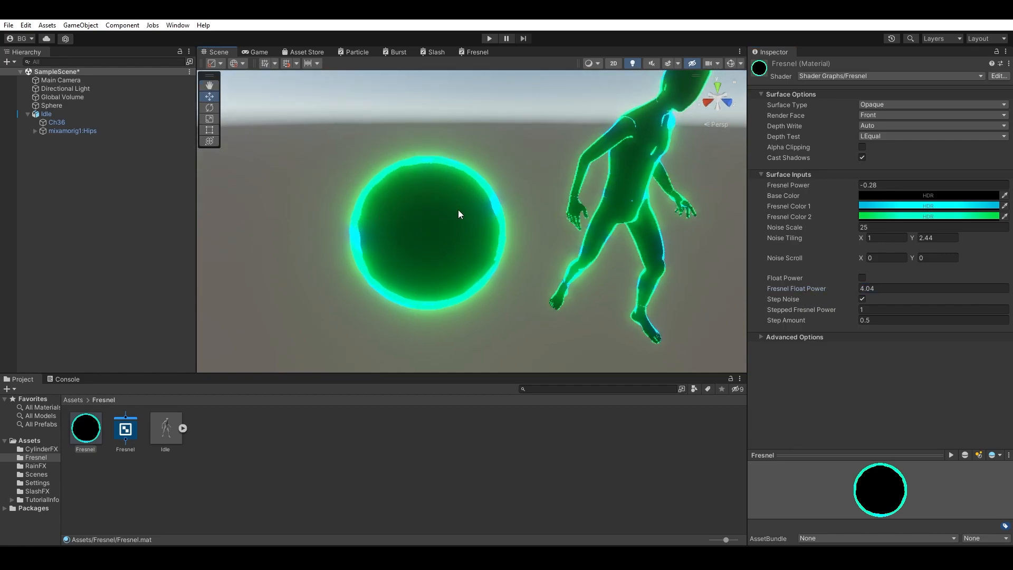
Step: Set the material's Fresnel Power to 0.08 and the HDR intensity of Fresnel Color 1 and Fresnel Color 2 to 0
alt+drag(621, 212, 547, 233)
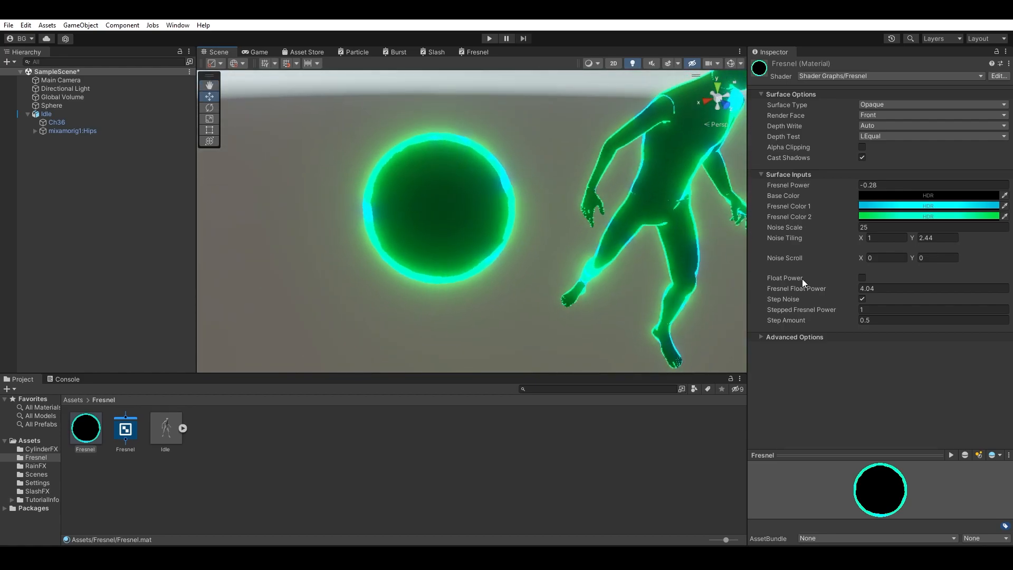
mouse_move(805, 187)
mouse_down()
mouse_move(823, 185)
mouse_move(811, 184)
mouse_up()
click(876, 207)
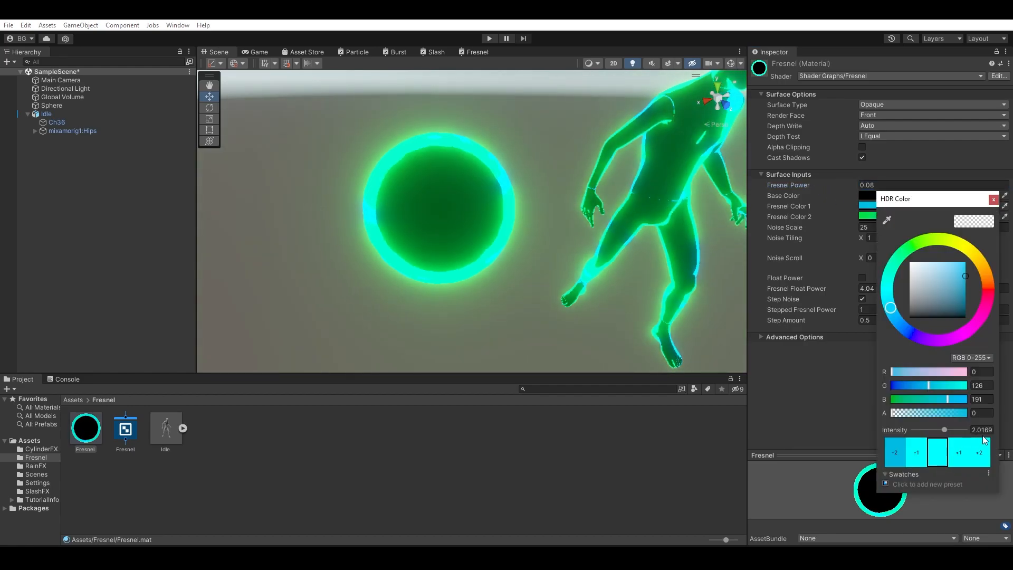
click(994, 199)
click(953, 216)
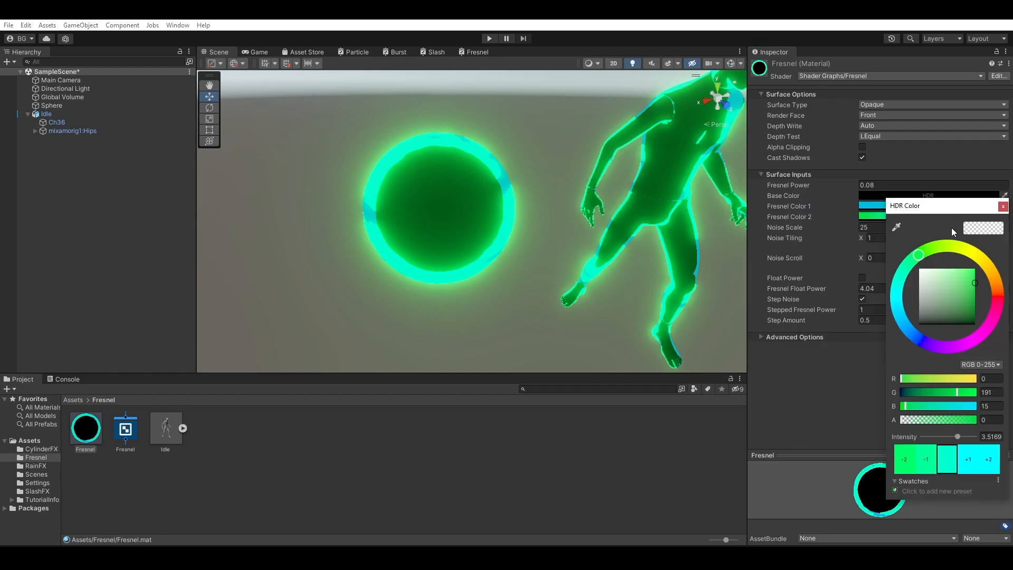
click(989, 439)
text(0)
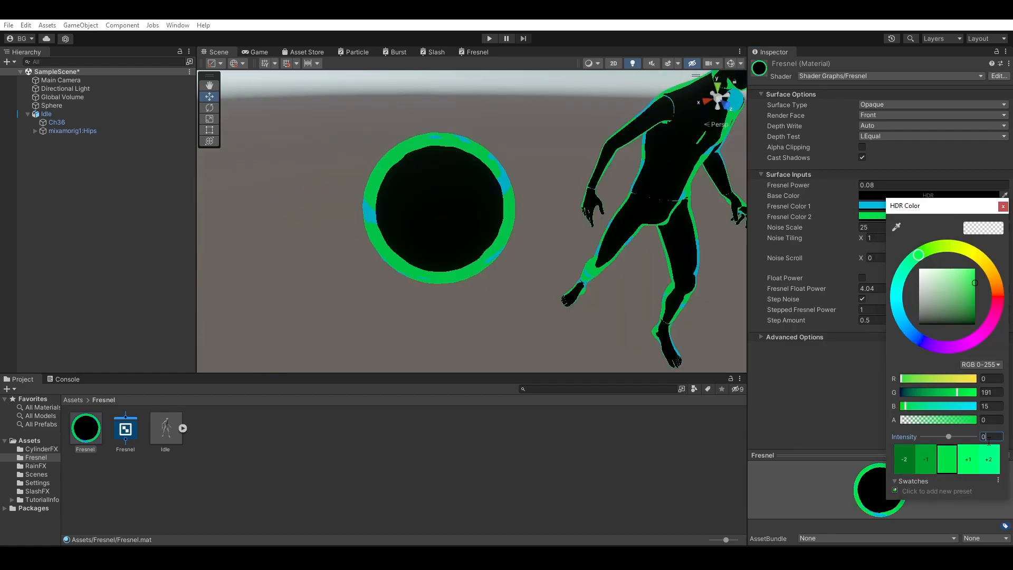
click(1005, 207)
Step: Vary the Fresnel Power through -0.49 and 0.54 to -0.59, comparing the rim width on the sphere and character
alt+drag(641, 269, 552, 239)
alt+middle_drag(551, 239, 503, 274)
alt+drag(503, 275, 600, 244)
mouse_move(817, 184)
mouse_down()
mouse_move(847, 187)
mouse_move(805, 183)
mouse_up()
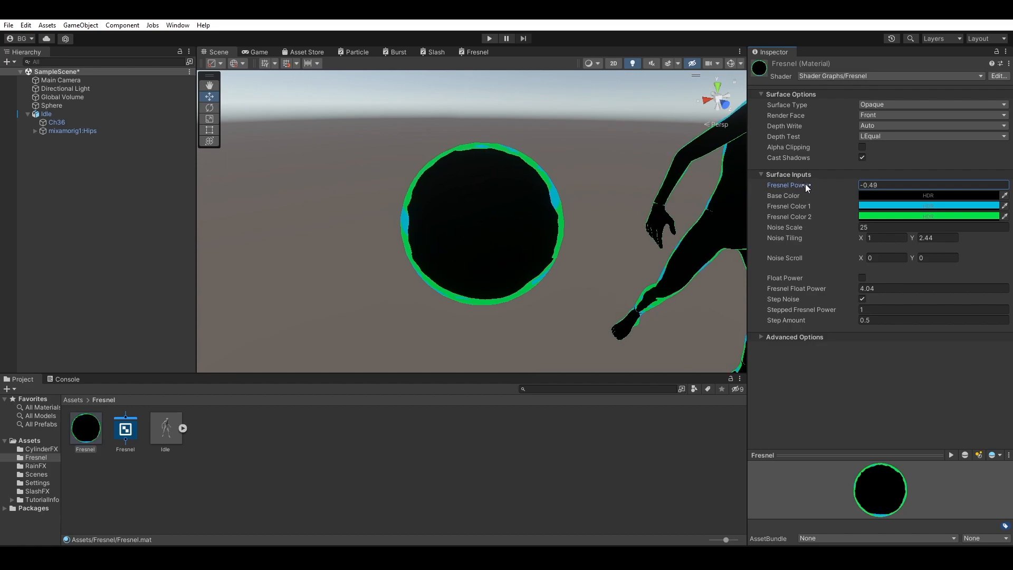
mouse_move(570, 228)
alt+mouse_down()
mouse_move(574, 207)
mouse_move(621, 226)
mouse_move(570, 247)
alt+mouse_up()
mouse_move(829, 184)
mouse_down()
mouse_move(870, 185)
mouse_move(848, 188)
mouse_up()
alt+drag(607, 222, 622, 114)
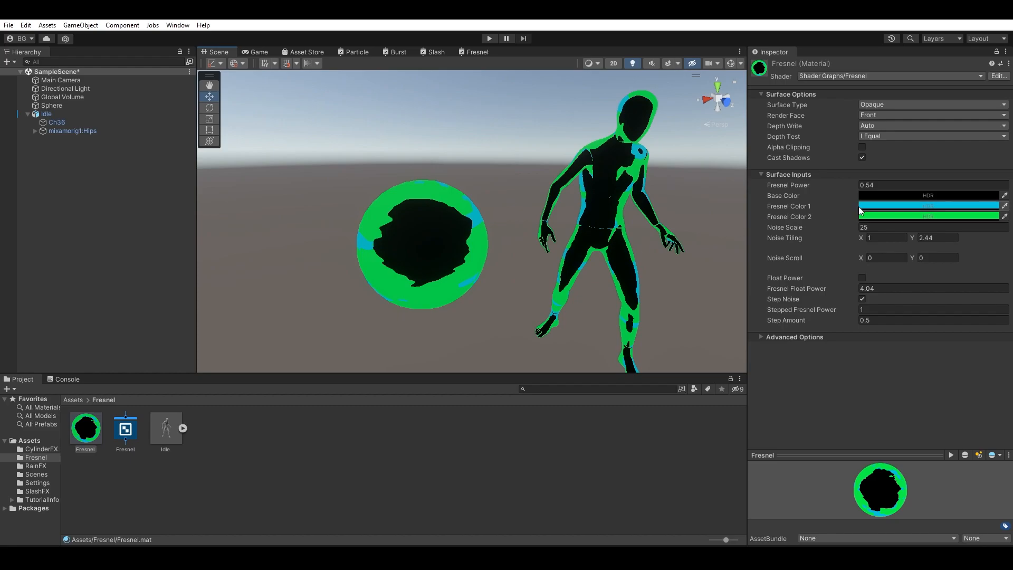
alt+drag(530, 238, 505, 221)
drag(846, 184, 708, 207)
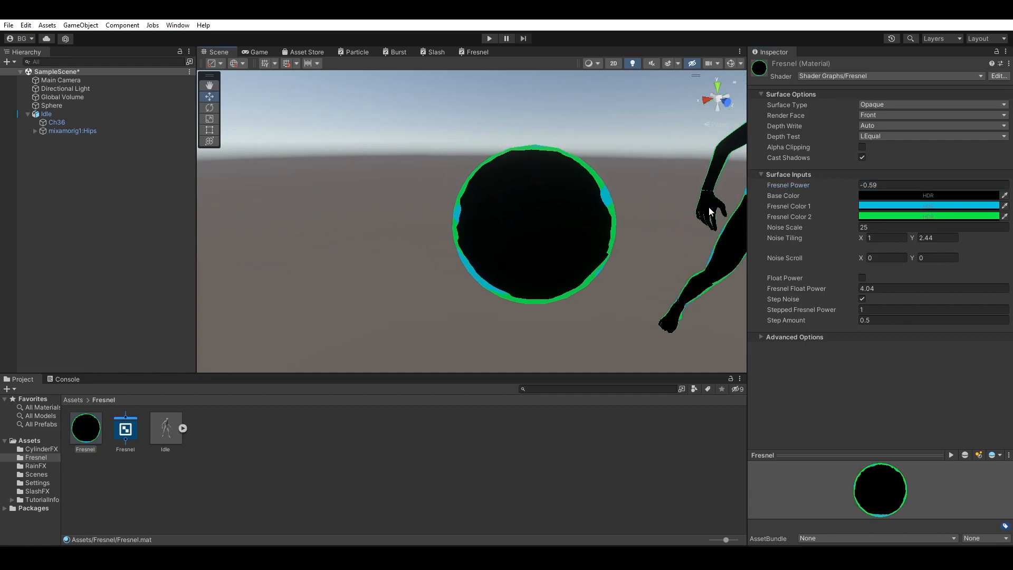
Step: Change Fresnel Color 1 to a bright purple with RGB 172, 0, 255
click(905, 205)
click(991, 314)
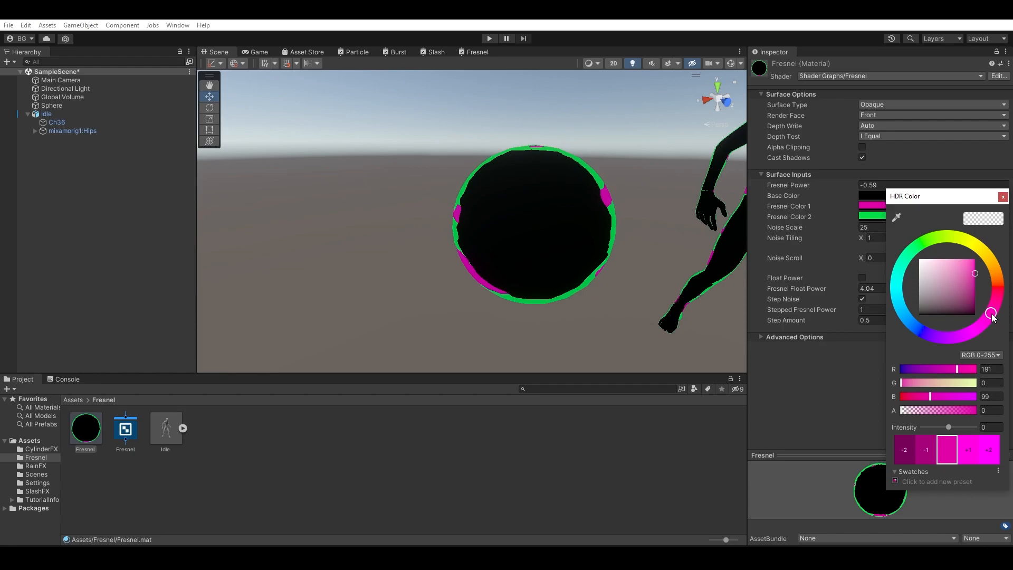
drag(959, 285, 979, 261)
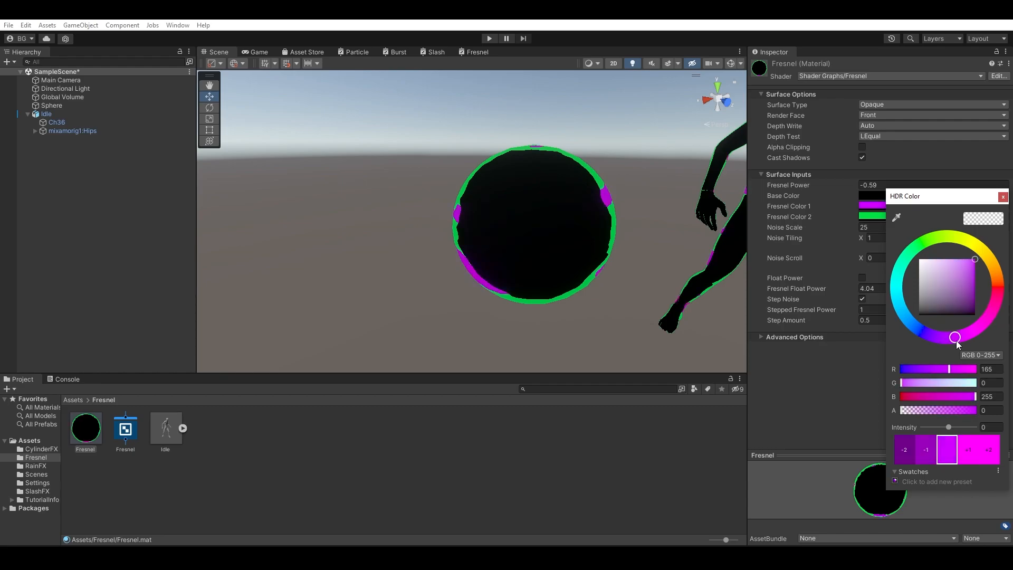
click(1004, 196)
Step: Change Fresnel Color 2 to a bright blue with RGB 0, 126, 255
click(911, 217)
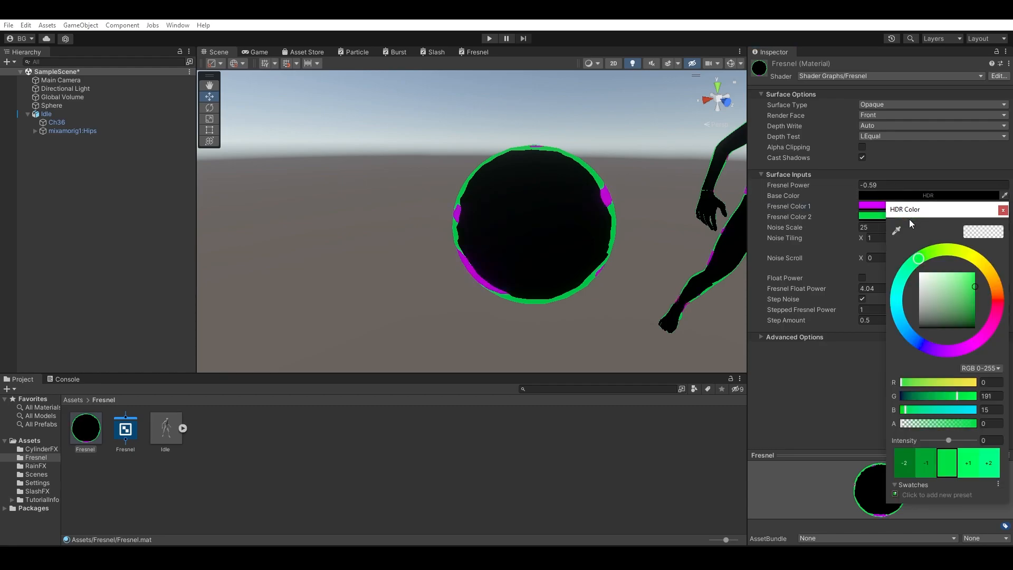
drag(918, 355, 903, 326)
click(974, 273)
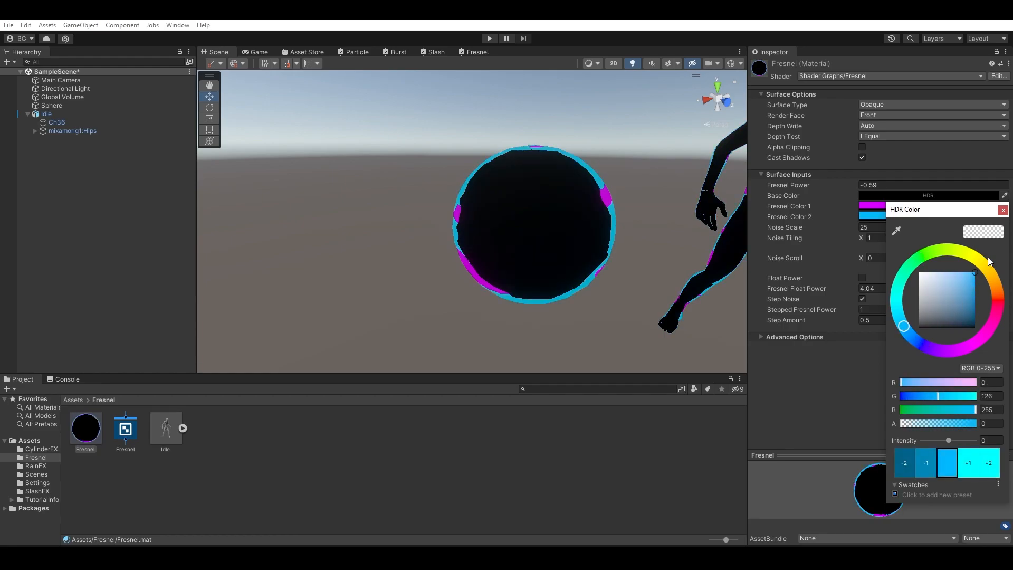
click(1004, 210)
Step: Set the HDR intensity of both Fresnel Color 2 and Fresnel Color 1 to 2
click(978, 216)
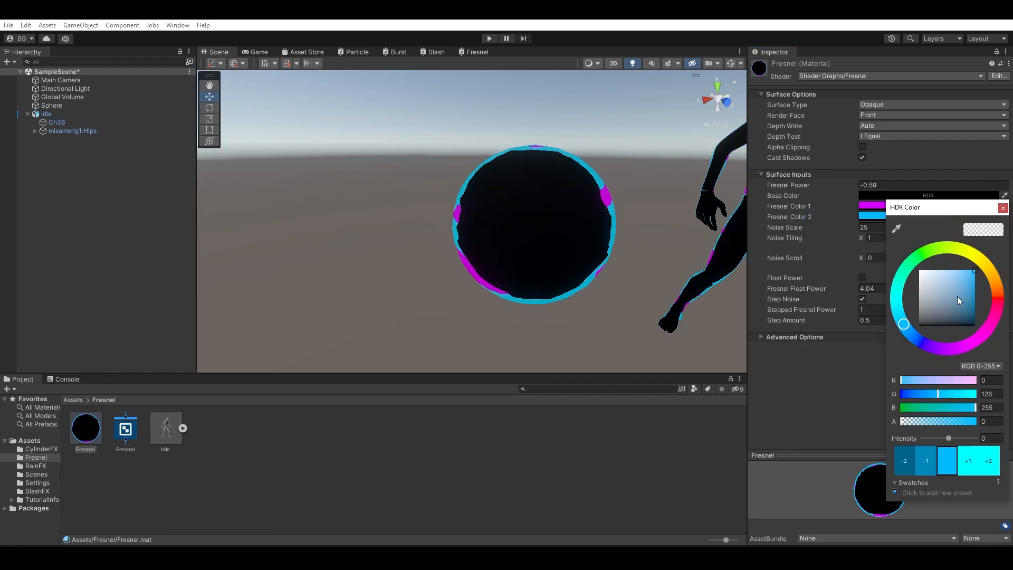
text(2)
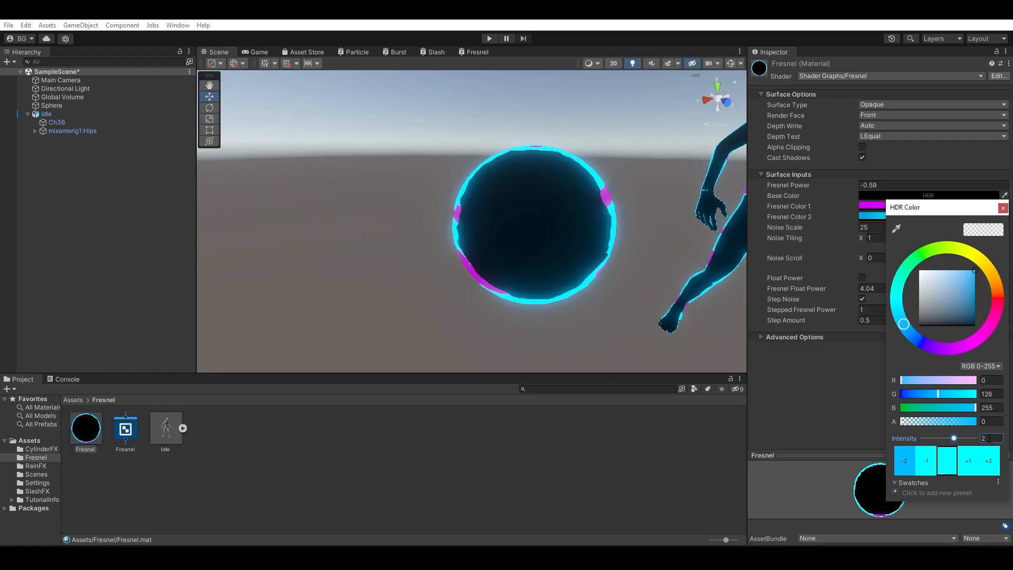
click(1002, 210)
click(950, 206)
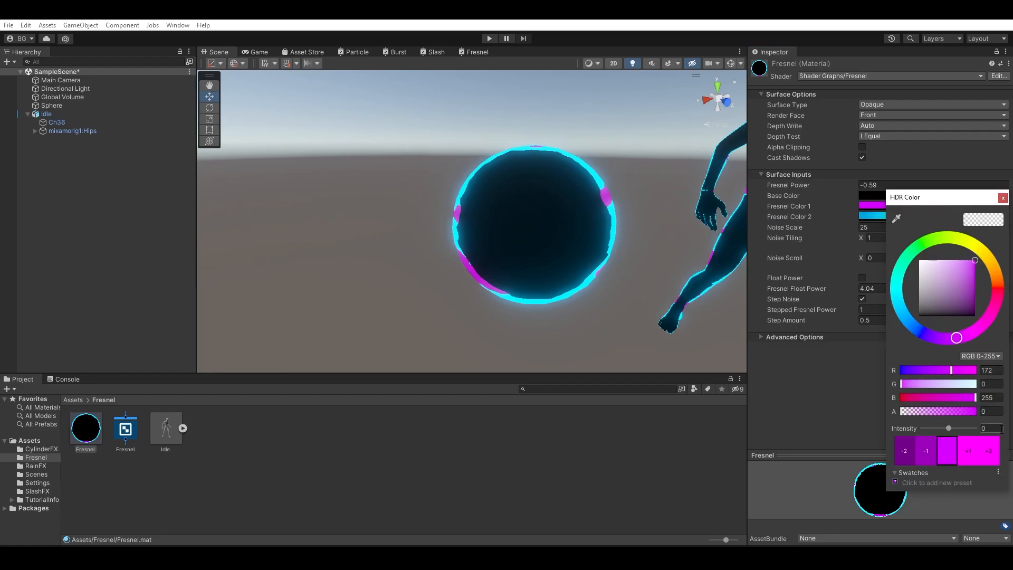
text(2)
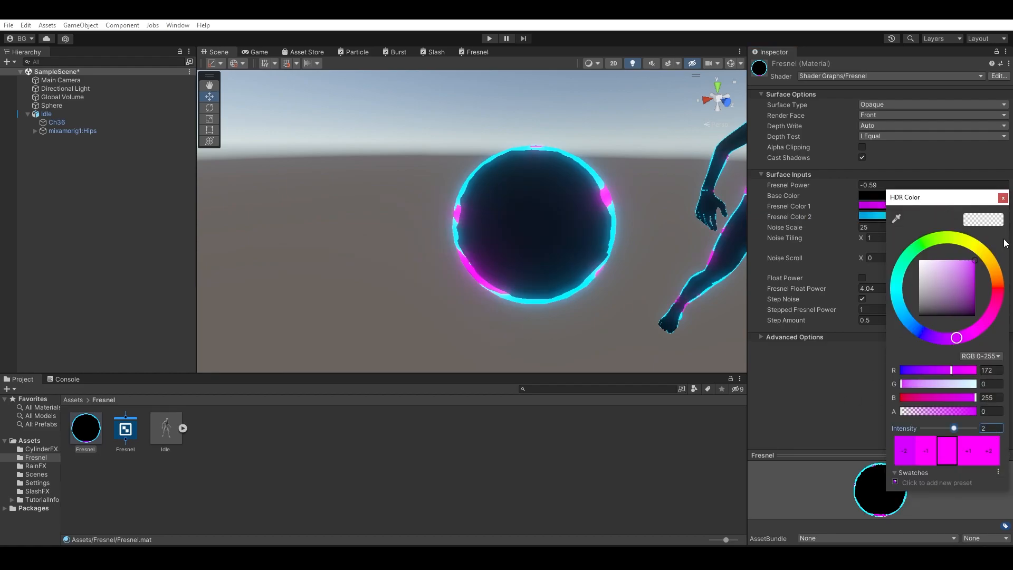
click(1004, 197)
Step: Set the Noise Tiling Y value to 22.31 and the Noise Scroll X value to -1
drag(918, 235, 261, 223)
alt+drag(559, 235, 559, 191)
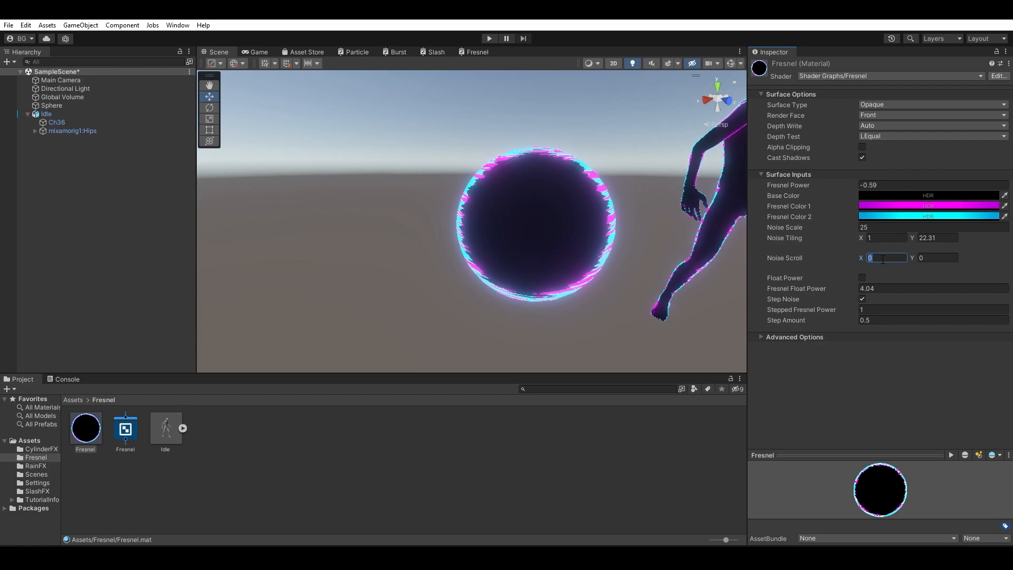
text(1)
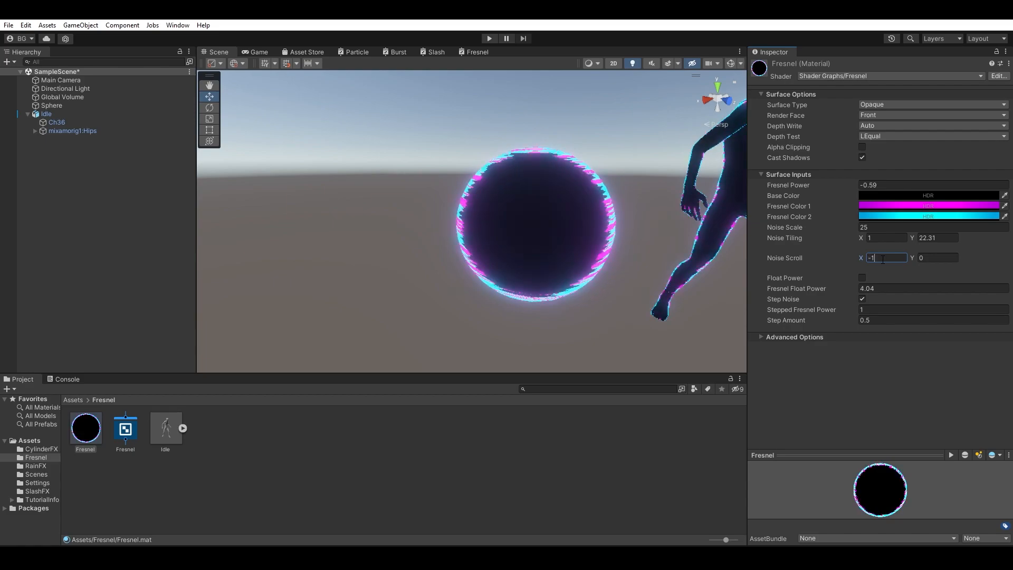
alt+drag(679, 232, 623, 253)
Step: Set the material's Fresnel Power to -0.14 and the Noise Scale to 11.75
drag(814, 188, 821, 185)
alt+drag(628, 232, 559, 262)
drag(840, 230, 570, 256)
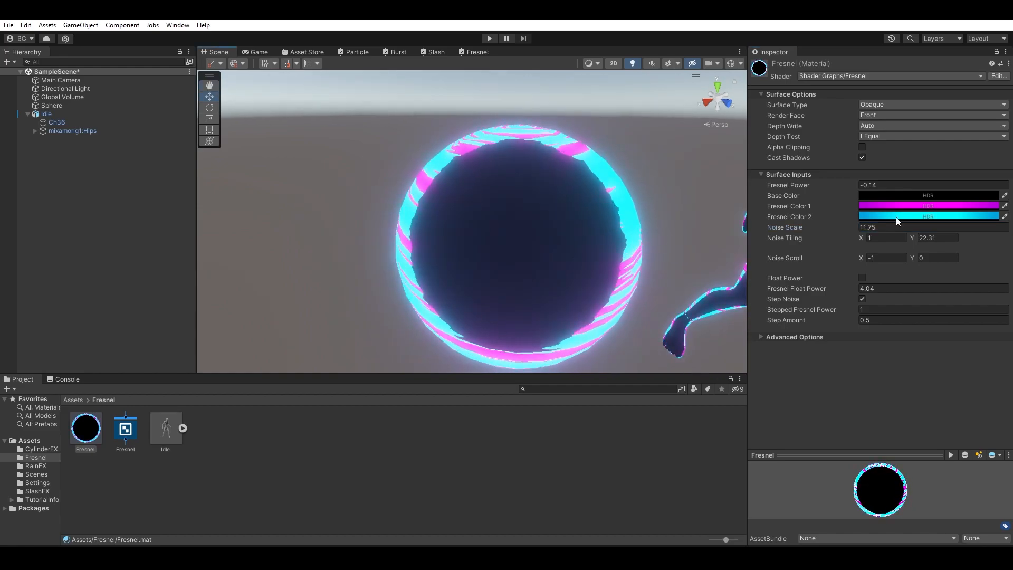
Step: Set the Fresnel Power to -1 and inspect the thin noisy rim around the sphere and character
mouse_move(834, 182)
mouse_down()
mouse_move(826, 186)
mouse_move(836, 186)
mouse_up()
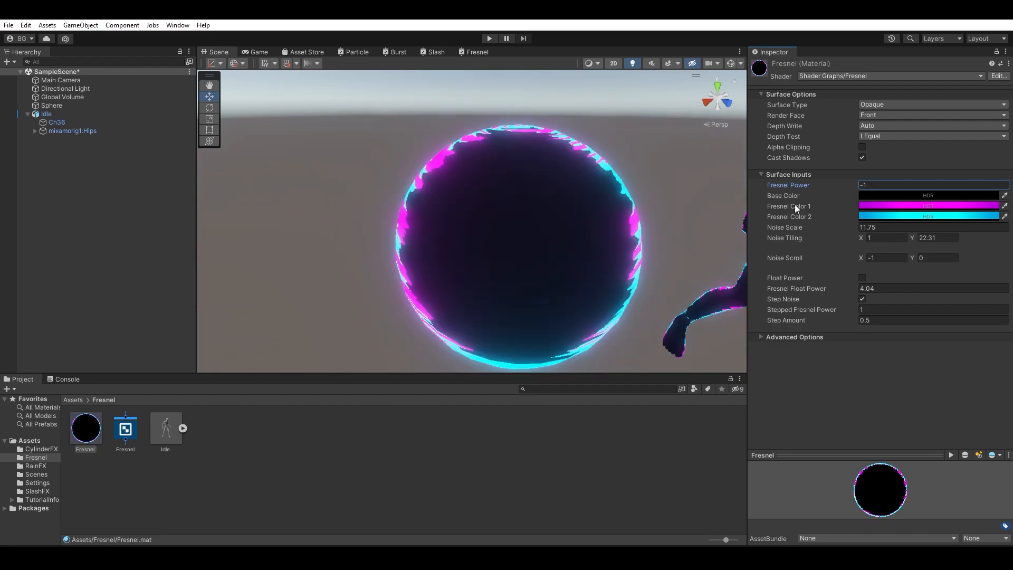
alt+drag(670, 271, 665, 235)
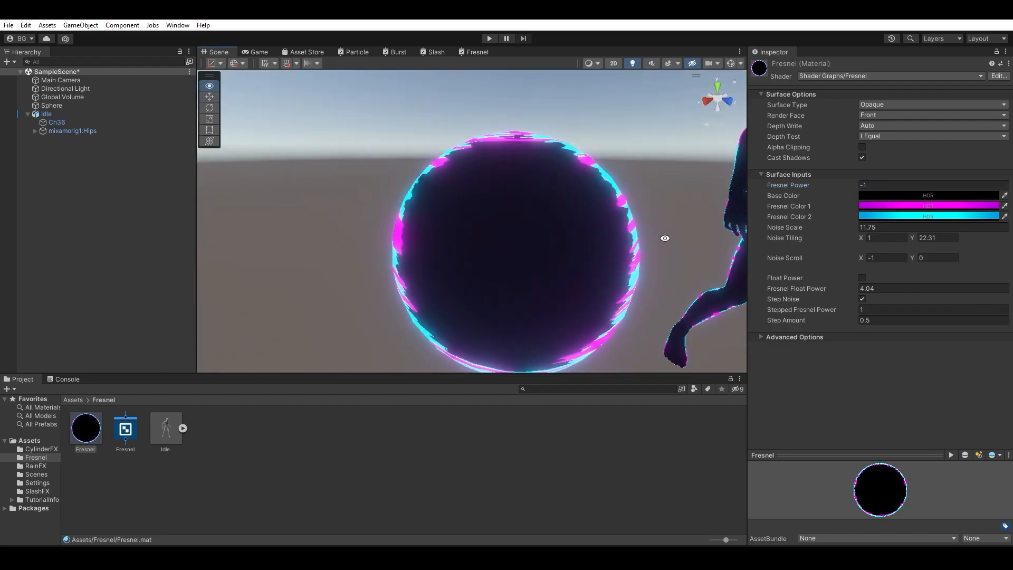
alt+right_drag(665, 235, 600, 247)
alt+drag(643, 271, 471, 178)
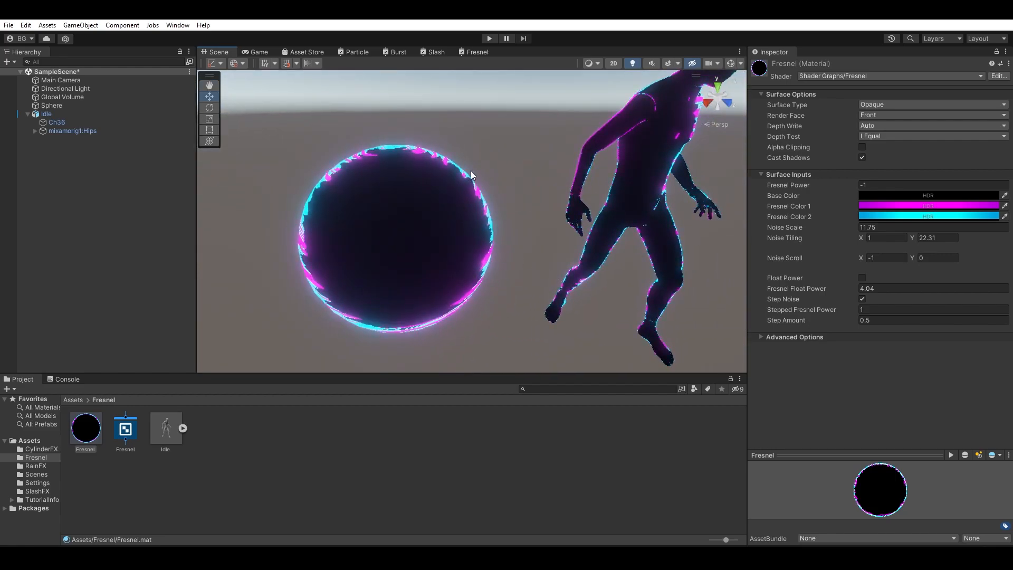
alt+drag(645, 255, 525, 271)
mouse_move(524, 271)
alt+right_down()
mouse_move(540, 257)
mouse_move(525, 255)
alt+right_up()
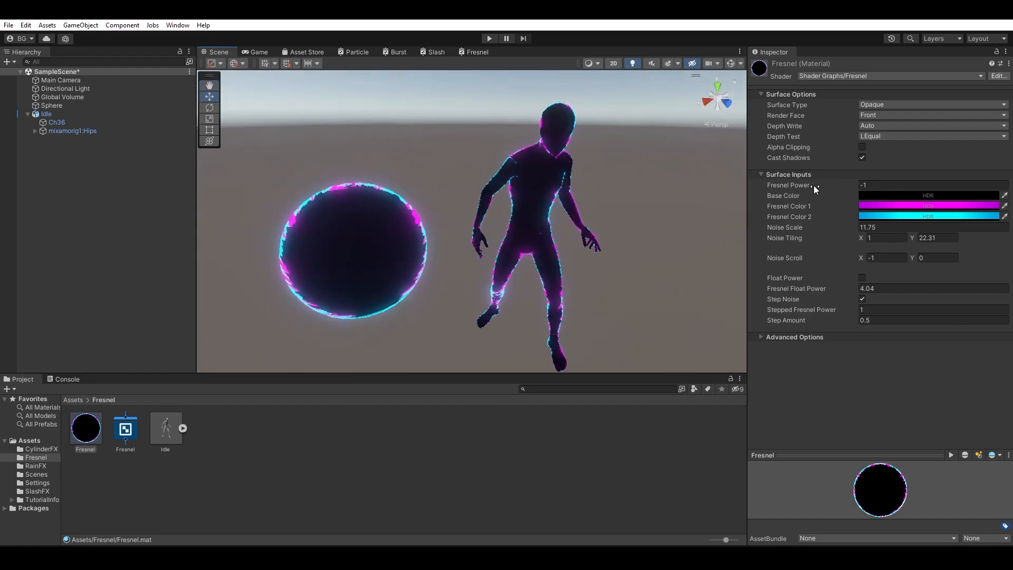
alt+drag(375, 213, 385, 216)
Step: Set the Noise Tiling Y value to 82.4 and the Fresnel Power to -0.4, checking the sphere and character
mouse_move(830, 186)
mouse_down()
mouse_move(821, 185)
mouse_move(850, 185)
mouse_up()
alt+drag(554, 202, 602, 179)
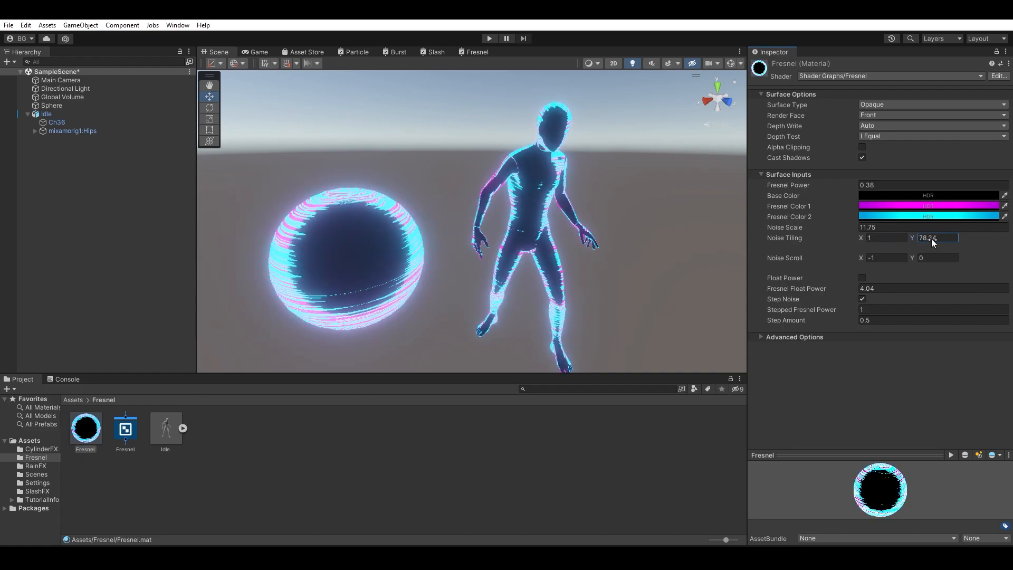
alt+drag(587, 199, 592, 194)
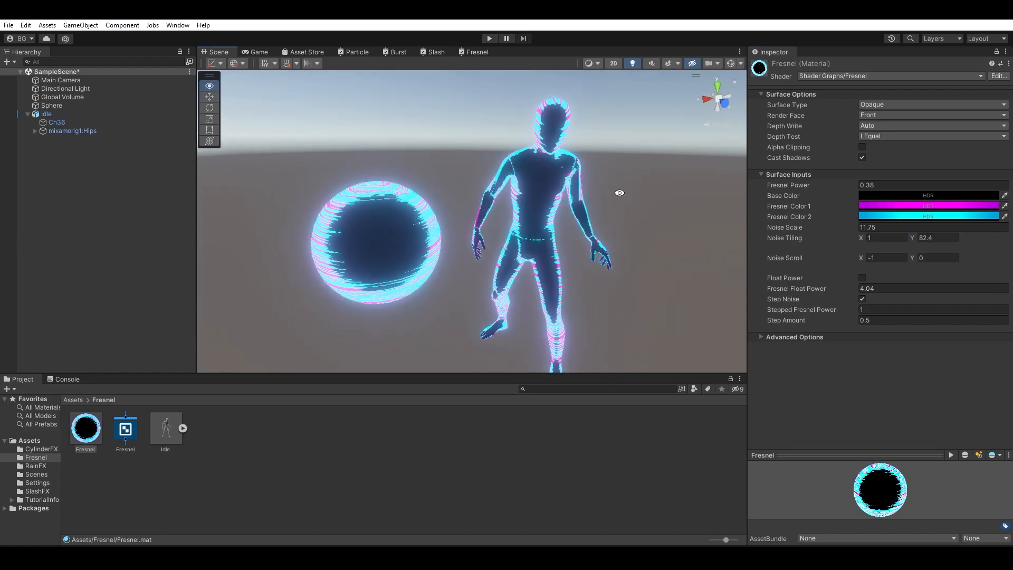
drag(834, 185, 830, 185)
alt+drag(570, 204, 538, 257)
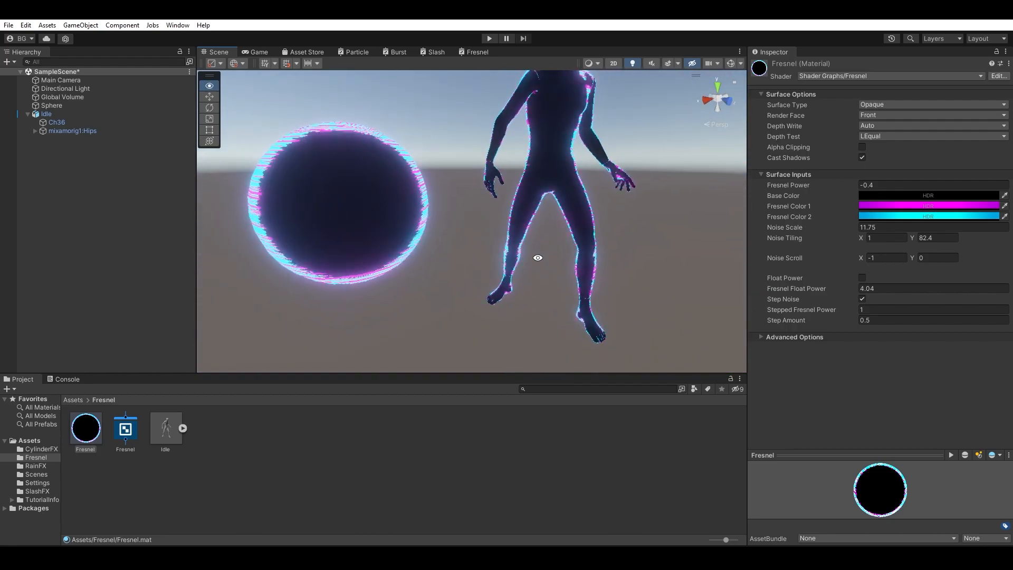
Step: Change the Base Color to a teal blue with RGB 0, 72, 111 and inspect both models up close
click(887, 196)
click(904, 305)
mouse_move(920, 306)
mouse_down()
mouse_move(904, 278)
mouse_move(988, 278)
mouse_move(992, 287)
mouse_up()
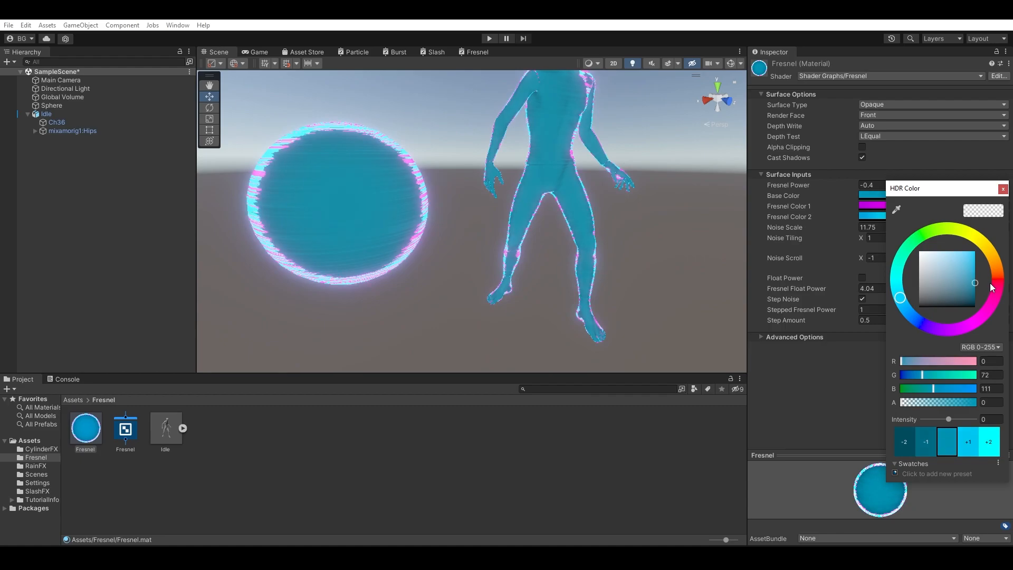
alt+drag(585, 203, 560, 208)
alt+right_drag(557, 176, 629, 197)
alt+drag(629, 197, 591, 188)
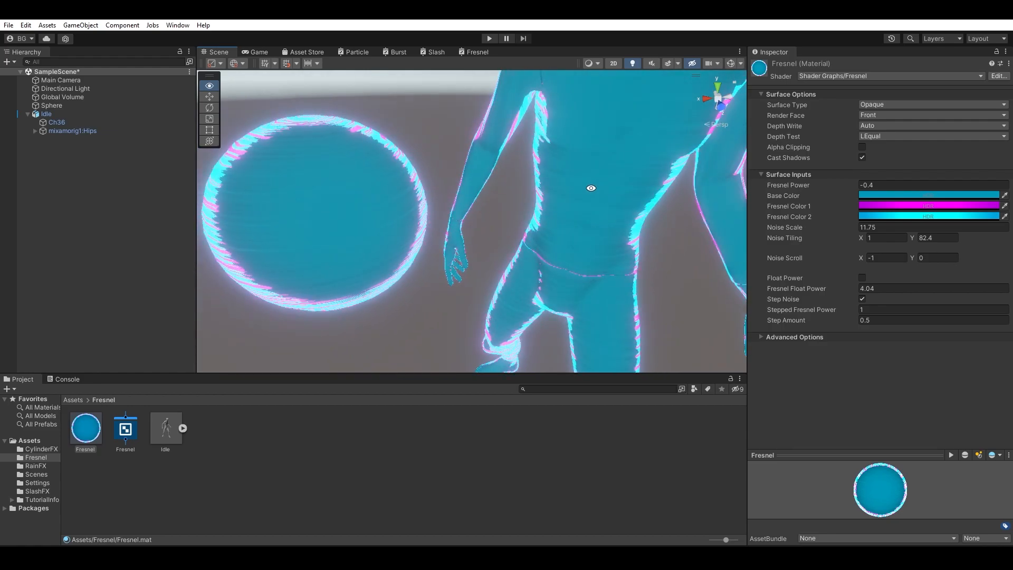
alt+right_drag(591, 188, 553, 60)
Step: In the Fresnel shader graph, reposition the Subtract node and connect the Step Noise Branch output to its B input
click(488, 54)
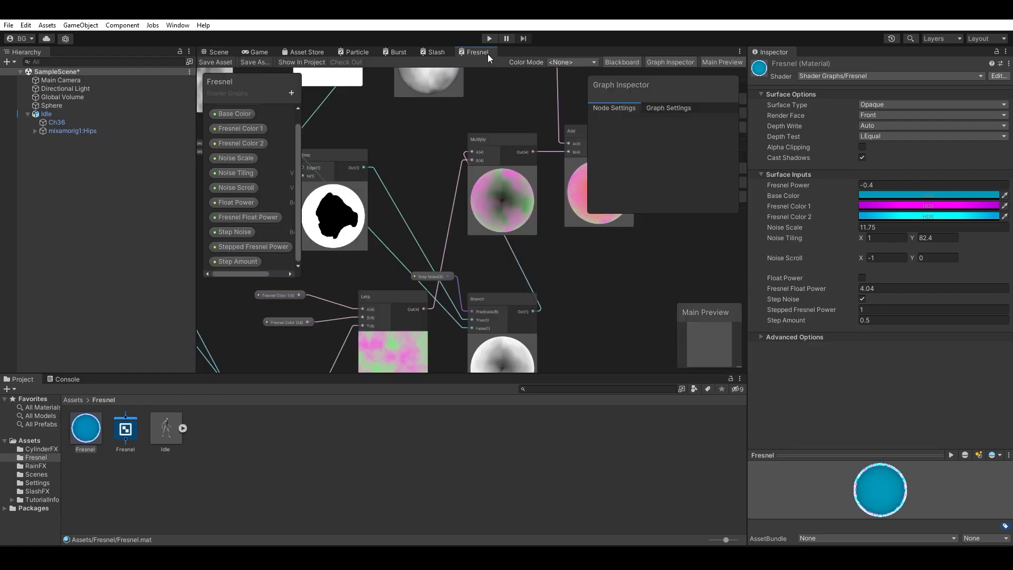
alt+drag(531, 258, 477, 344)
alt+drag(452, 135, 625, 206)
alt+drag(505, 289, 520, 258)
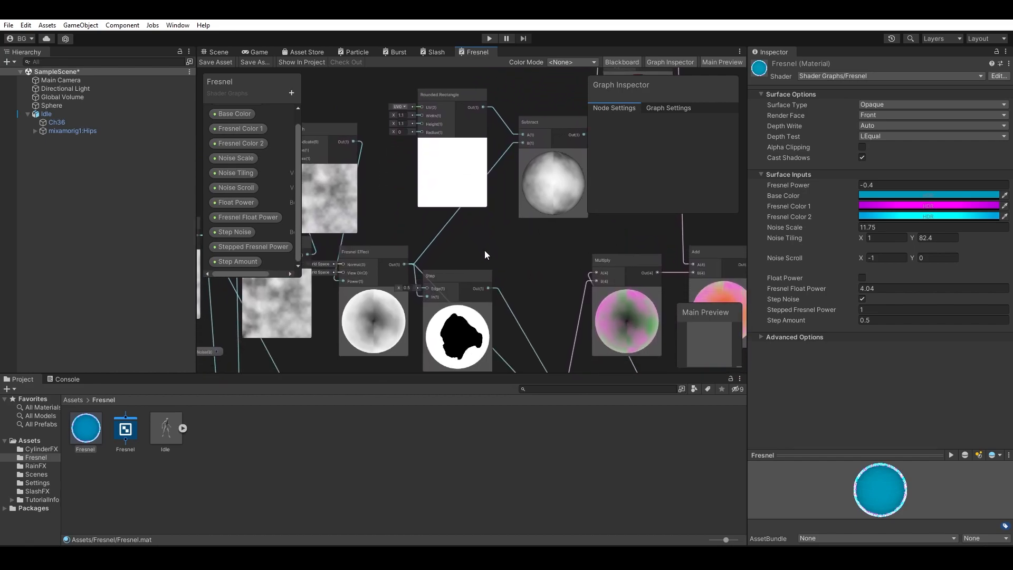
drag(439, 191, 422, 173)
alt+drag(502, 210, 528, 305)
drag(566, 258, 549, 273)
middle_drag(501, 300, 525, 183)
middle_drag(620, 264, 550, 246)
scroll(489, 252, down, 2)
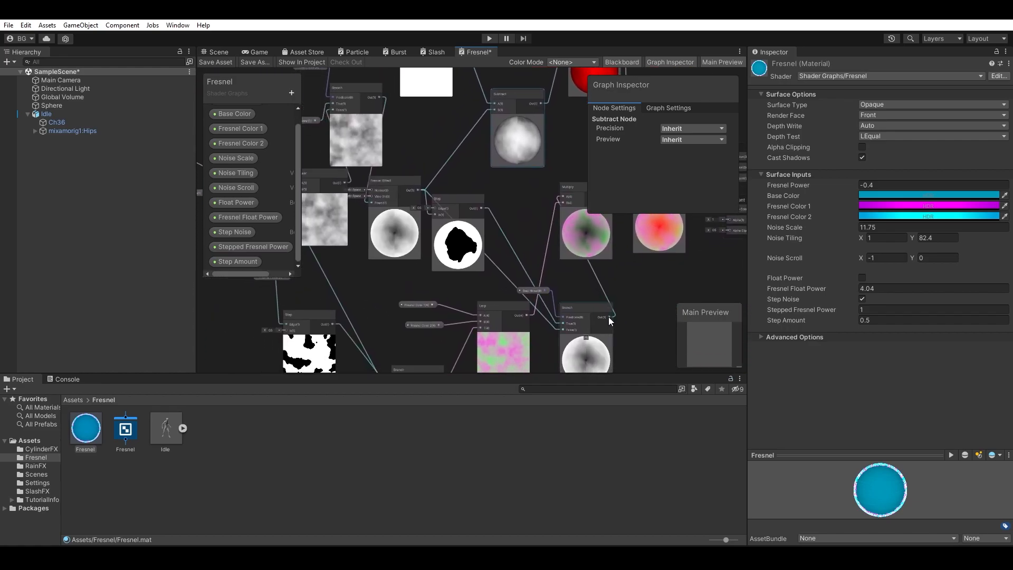
drag(610, 316, 496, 147)
Step: Save the shader graph and check the updated base color blending in the Scene view
middle_drag(530, 212, 488, 299)
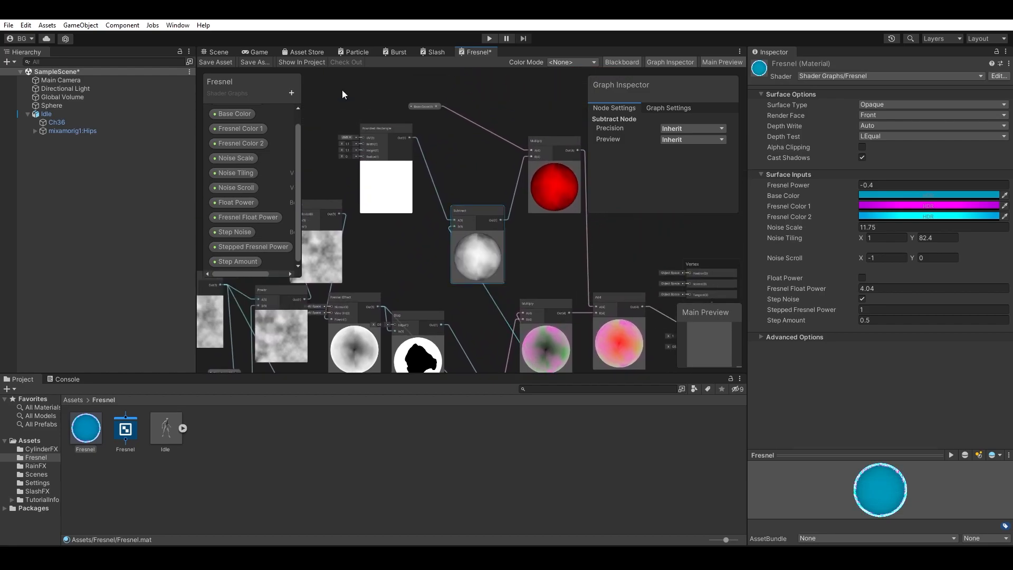
click(220, 52)
alt+drag(609, 199, 544, 166)
click(477, 52)
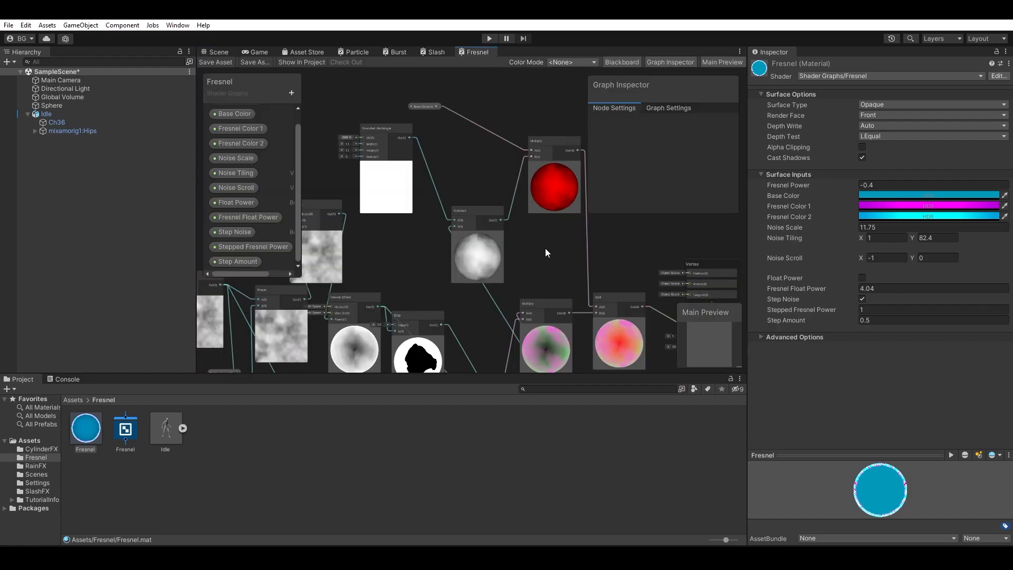
Step: Examine the graph connections between the Step, Branch, Subtract and Multiply nodes
middle_drag(549, 229, 554, 298)
scroll(484, 287, up, 2)
scroll(554, 298, up, 2)
middle_drag(568, 247, 527, 302)
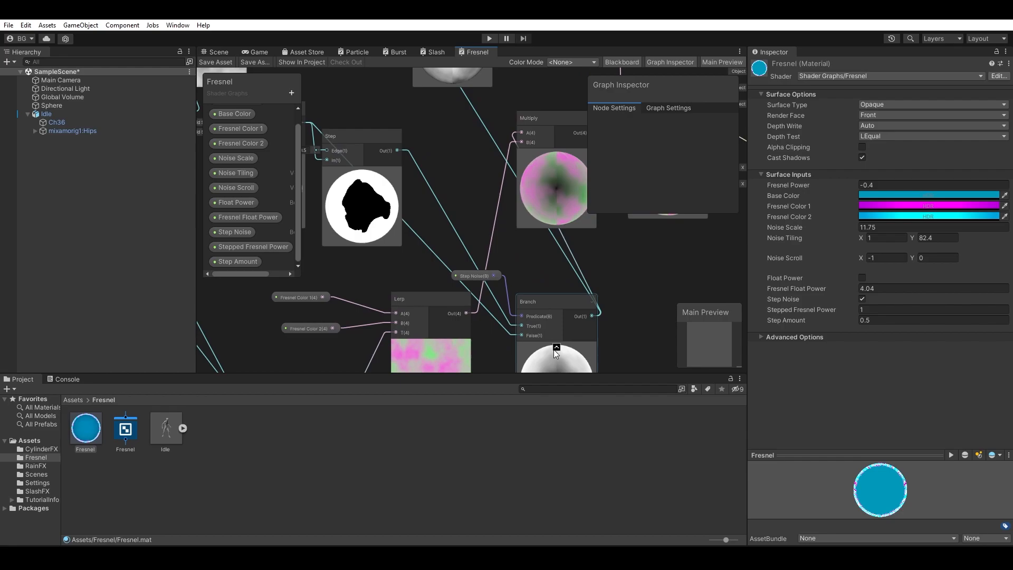
middle_drag(418, 161, 501, 332)
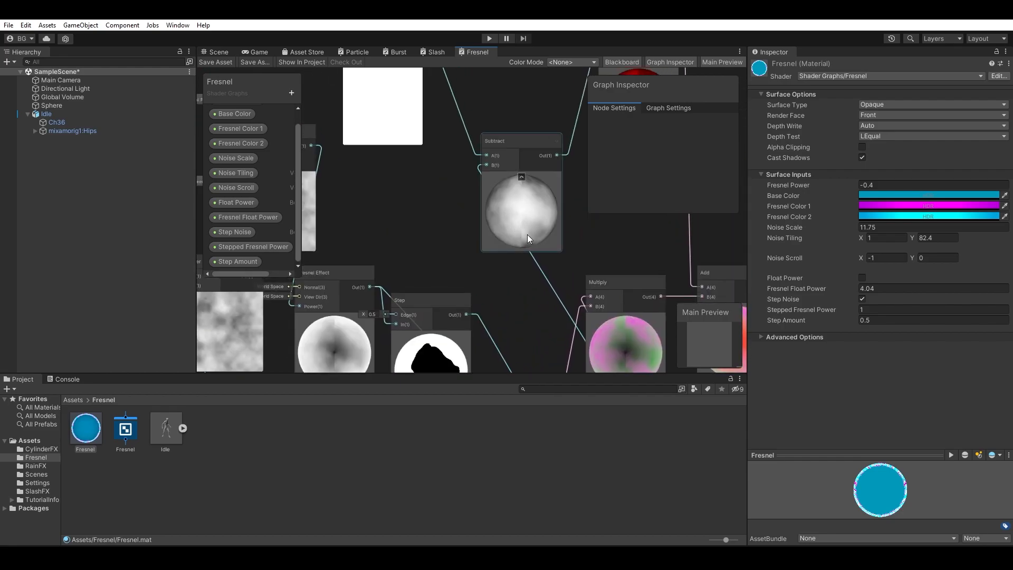
middle_drag(511, 306, 435, 132)
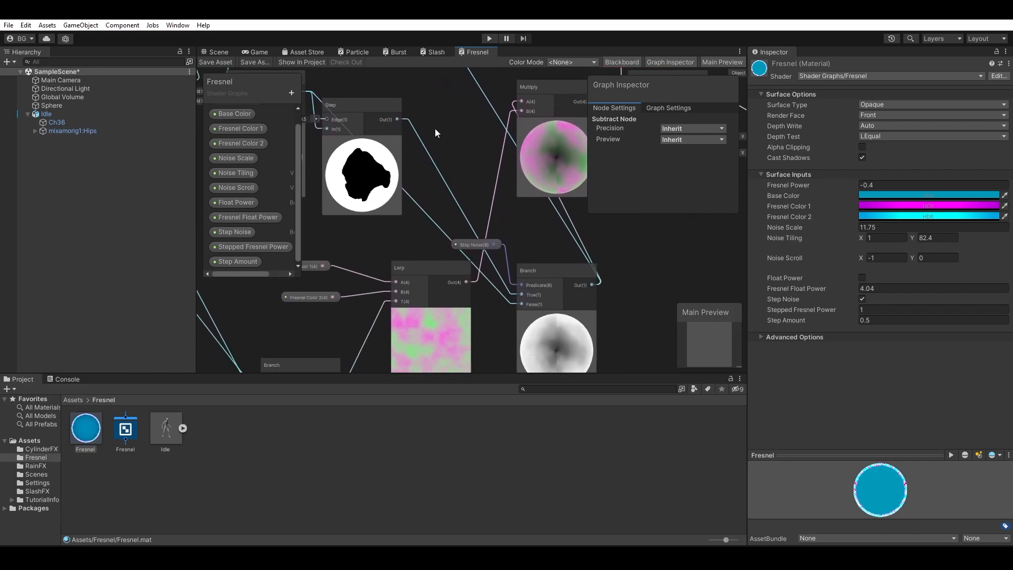
Step: Examine how the Step Noise property feeds its Branch node and the nodes around it in the Fresnel graph
click(467, 245)
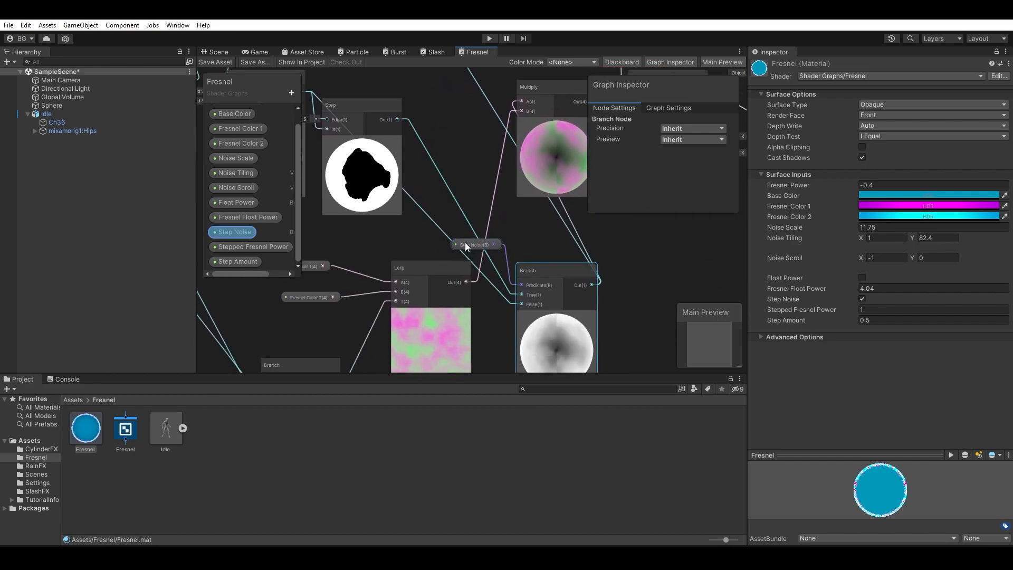
click(545, 286)
click(475, 245)
click(455, 193)
middle_drag(457, 114, 518, 237)
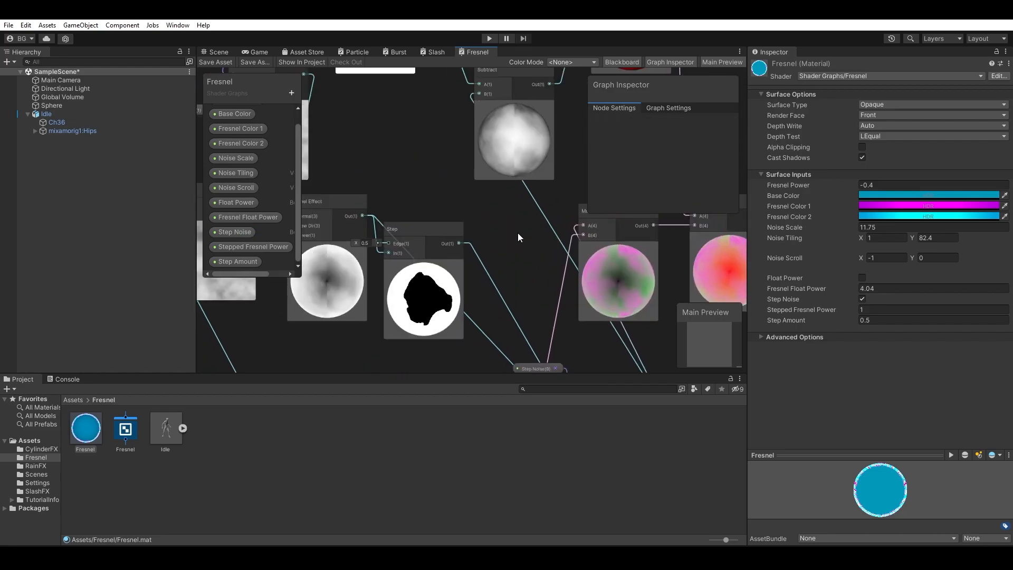
Step: Return to the Scene view, set the material's Fresnel Power to -0.44 and inspect the models
click(218, 52)
right_drag(490, 213, 522, 175)
mouse_move(826, 188)
mouse_down()
mouse_move(847, 188)
mouse_move(827, 189)
mouse_up()
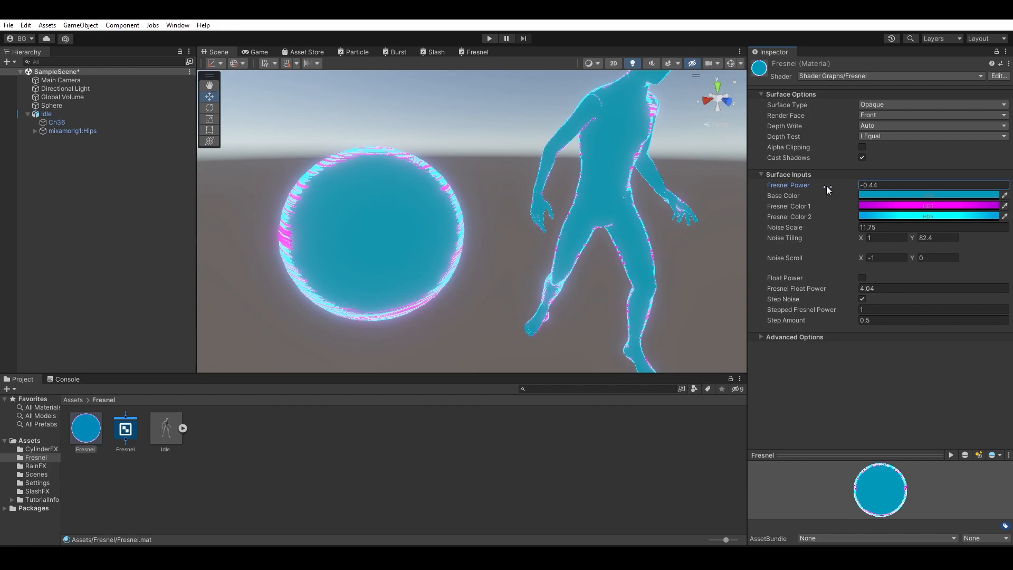
middle_drag(526, 219, 533, 248)
right_drag(533, 248, 500, 217)
Step: Add a second 3D sphere to the scene, move it beside the existing one and frame it in the view
click(135, 214)
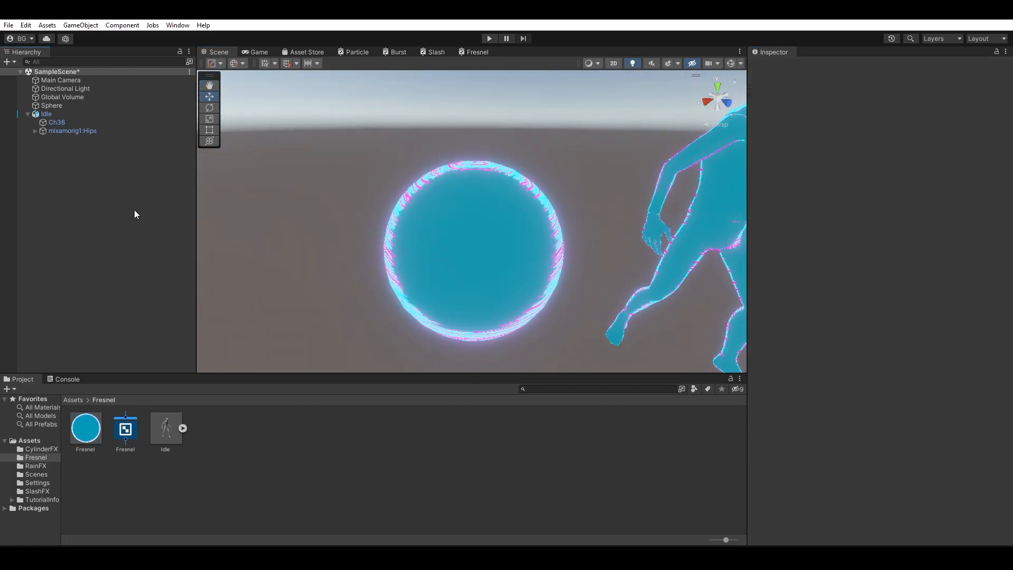
click(15, 62)
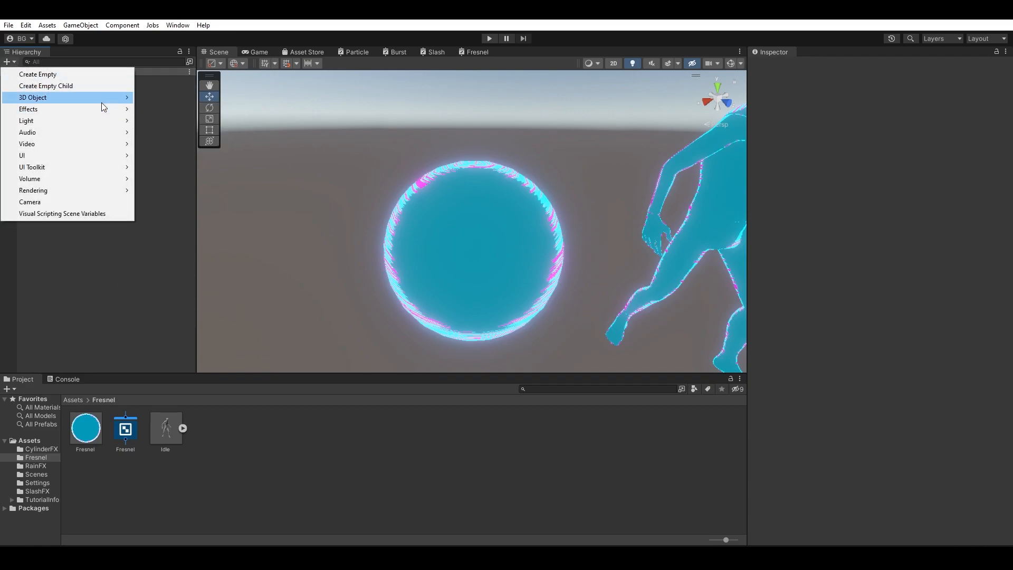
mouse_move(102, 103)
click(157, 108)
click(73, 151)
click(58, 139)
scroll(471, 237, down, 2)
drag(472, 227, 336, 286)
key(f)
alt+drag(457, 246, 505, 256)
Step: Duplicate the Fresnel material and assign the copy, Fresnel 1, to the new sphere
click(86, 429)
key(ctrl+d)
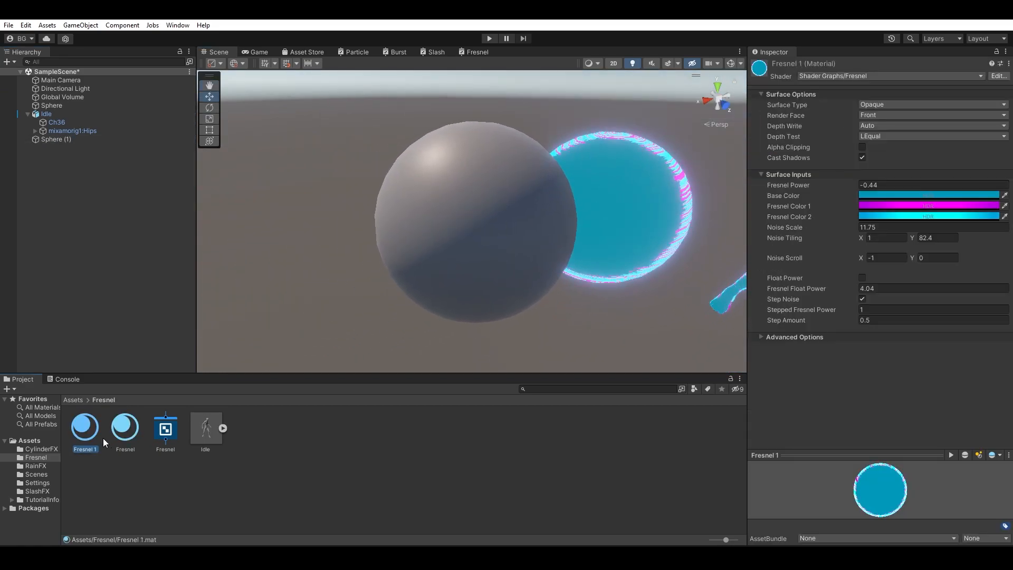
drag(66, 144, 62, 140)
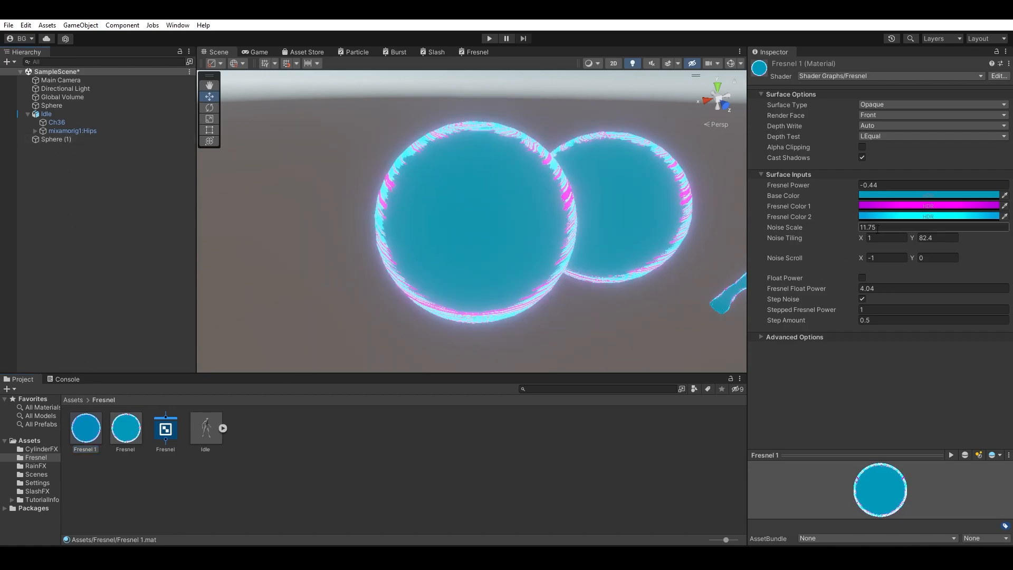
Step: In the Fresnel 1 material, set Noise Tiling Y to 1 and Noise Scroll X to 0
click(935, 239)
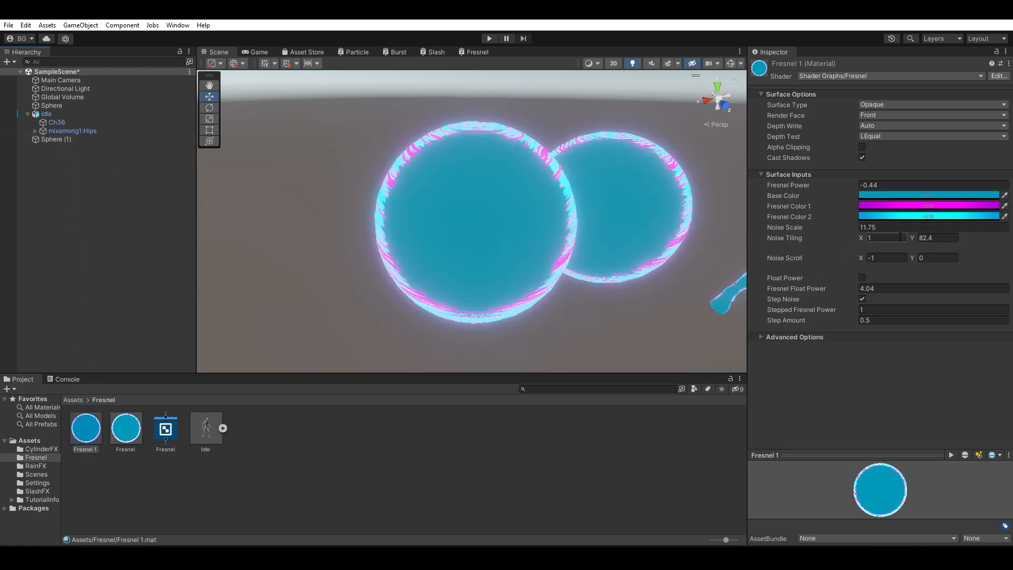
text(1)
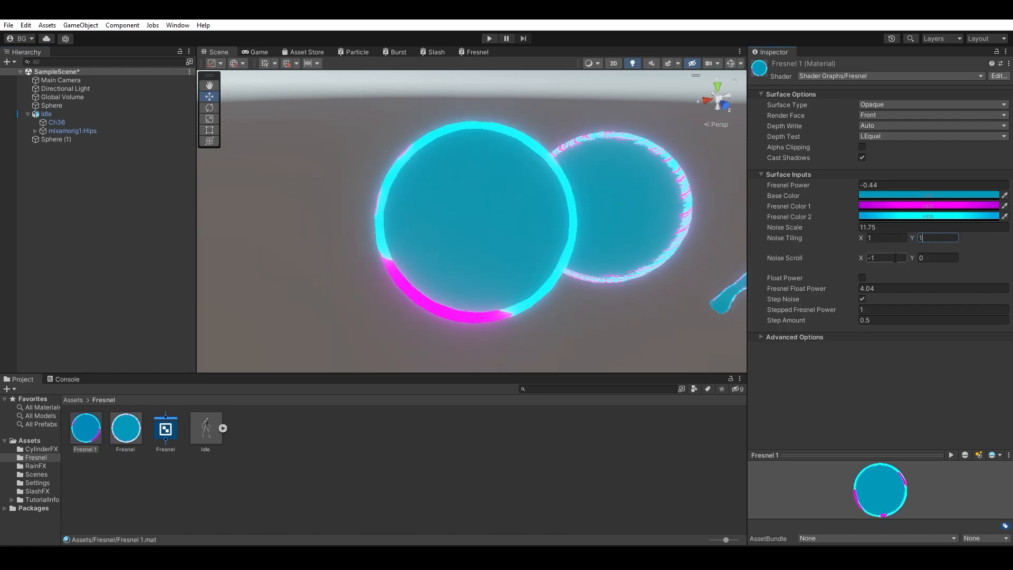
click(896, 258)
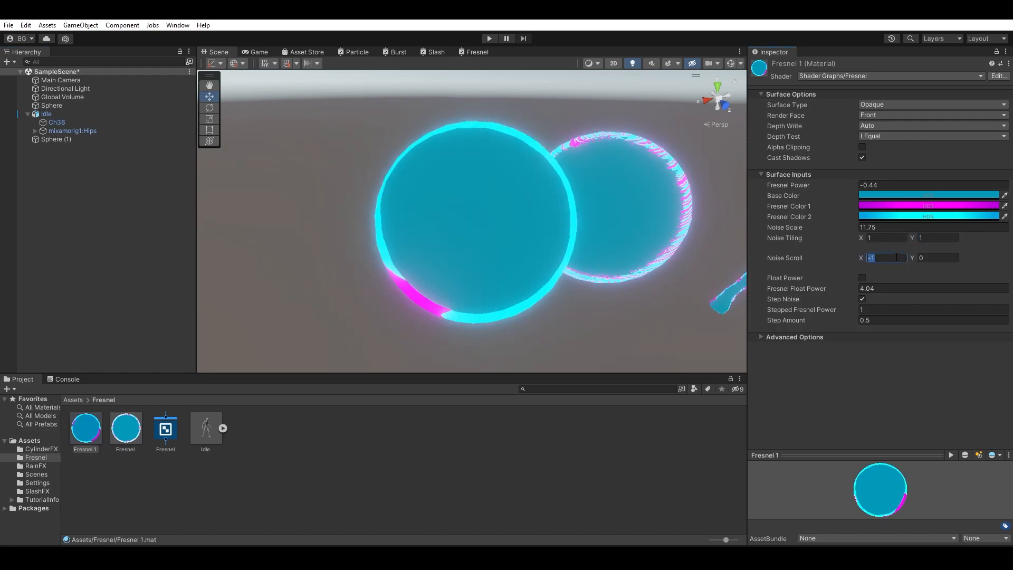
text(0)
key(Return)
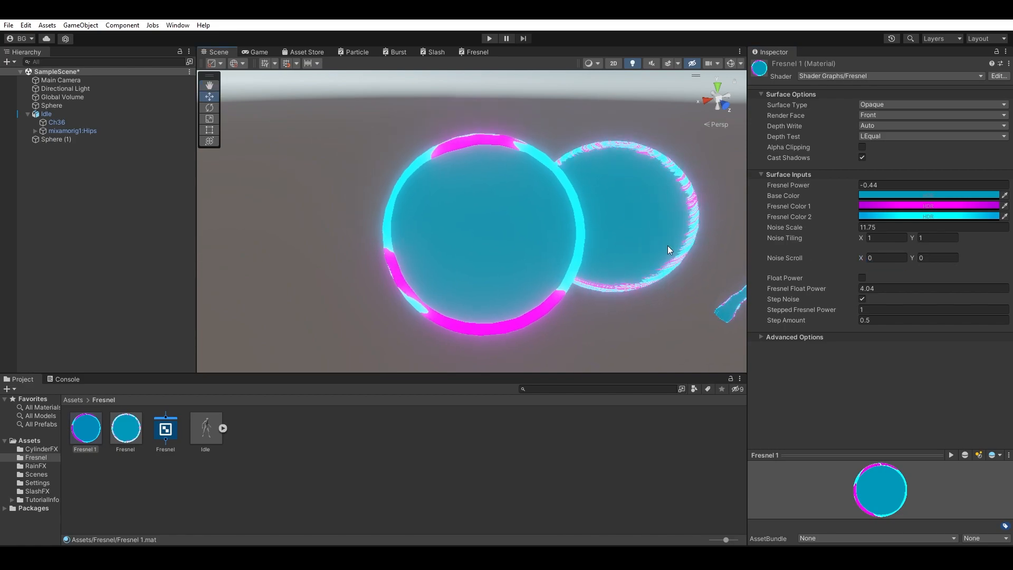
Step: Turn off Step Noise and change Fresnel Color 1 to a pale cyan with RGB 192, 255, 251
click(863, 300)
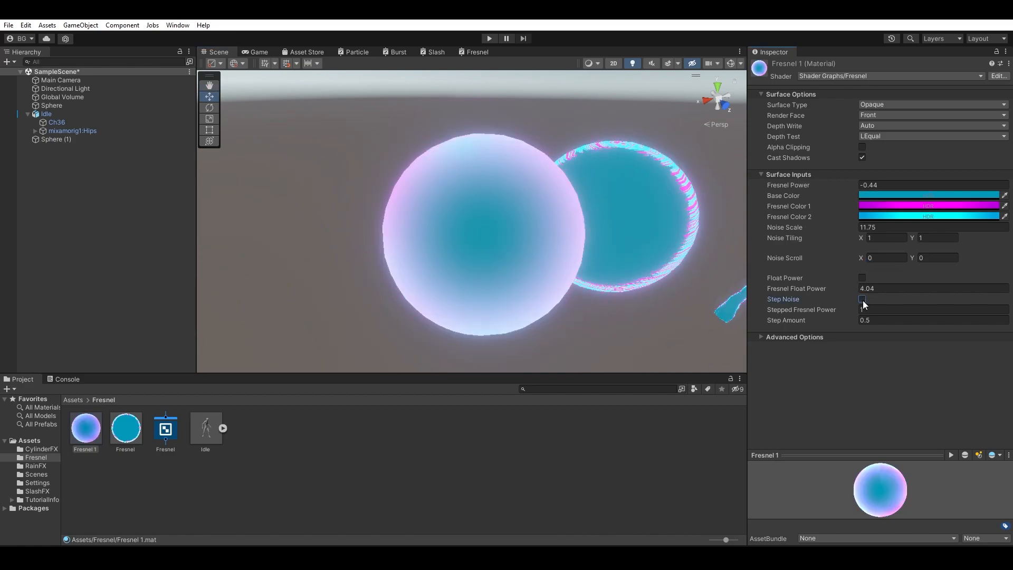
click(883, 212)
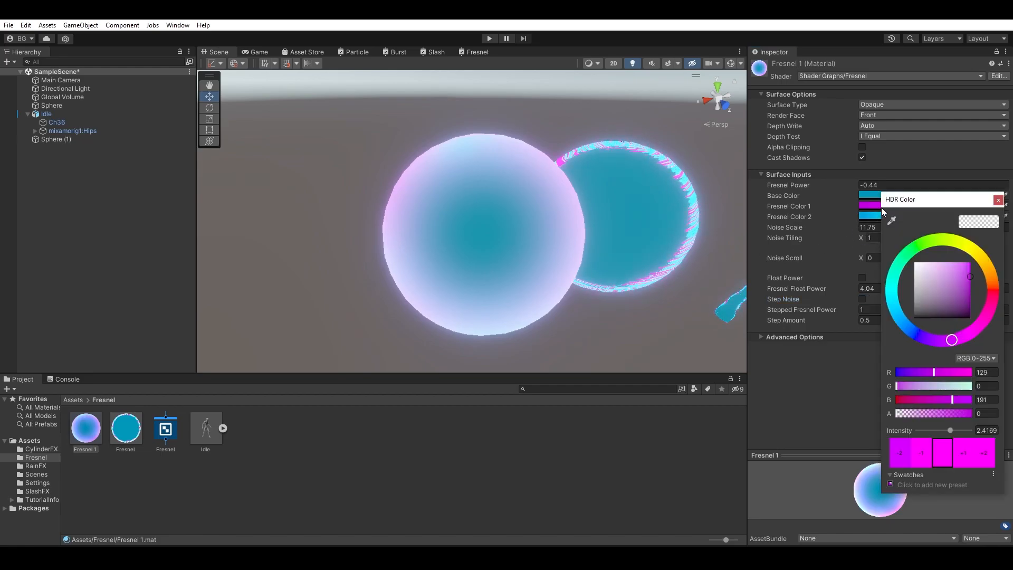
drag(893, 319, 930, 259)
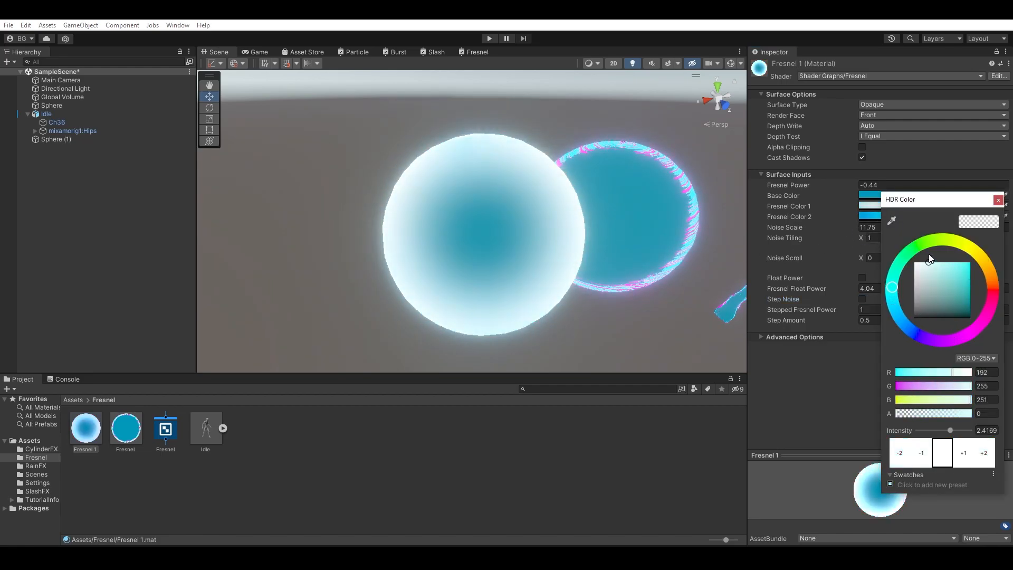
click(999, 201)
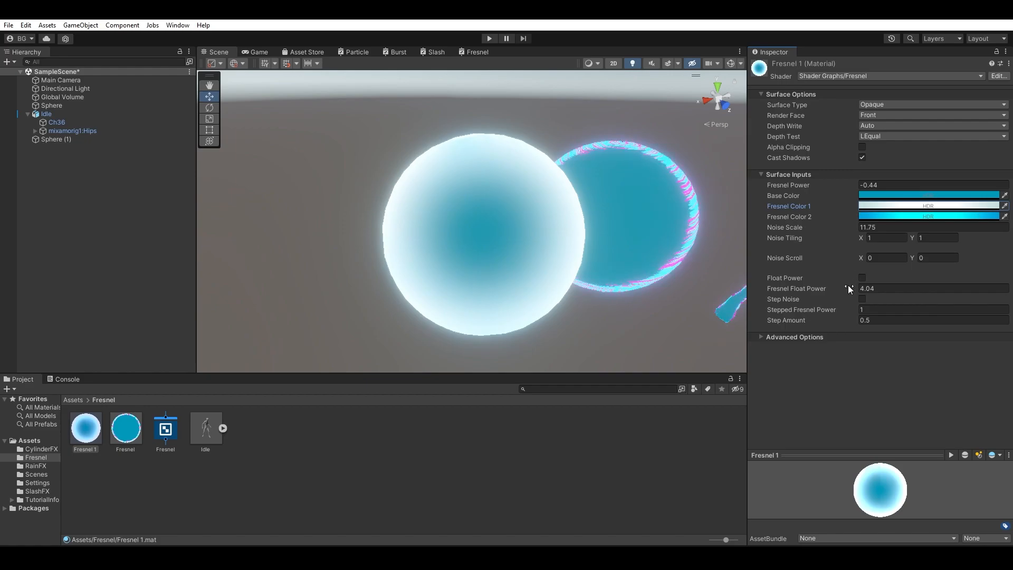
Step: Set the HDR intensity of both Fresnel Color 2 and Fresnel Color 1 to 0
click(879, 217)
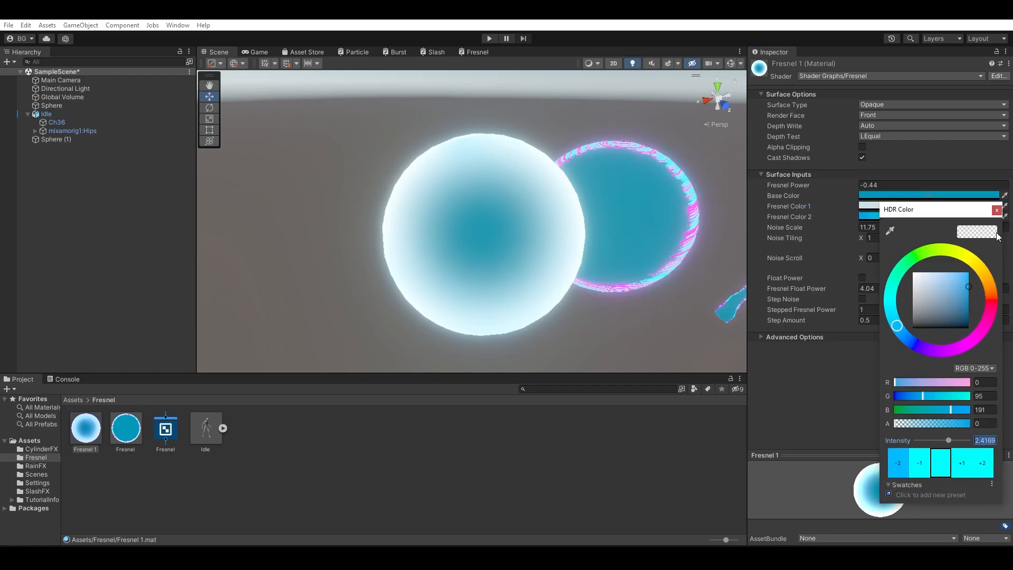
click(997, 210)
click(938, 207)
text(0)
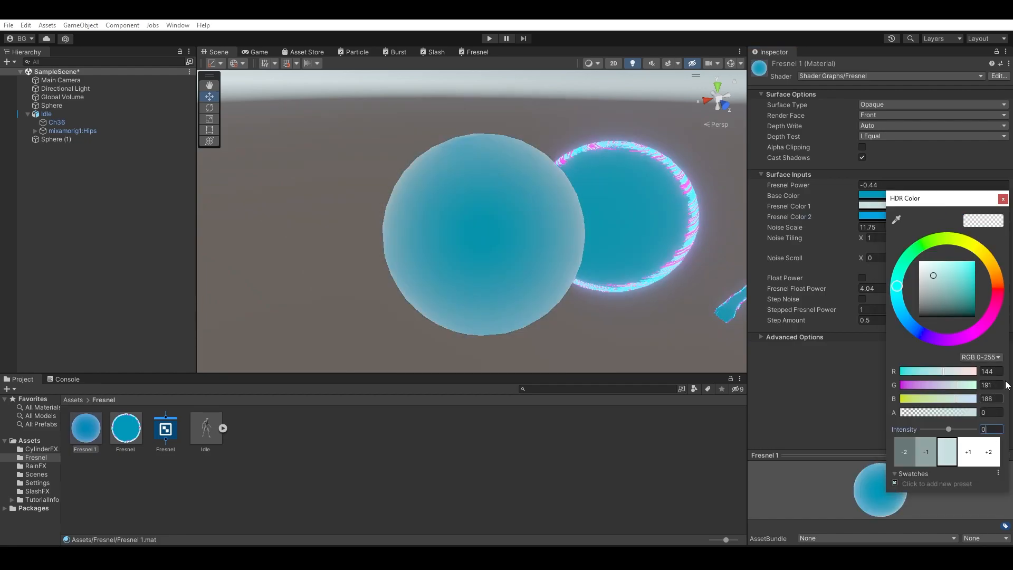
click(1003, 200)
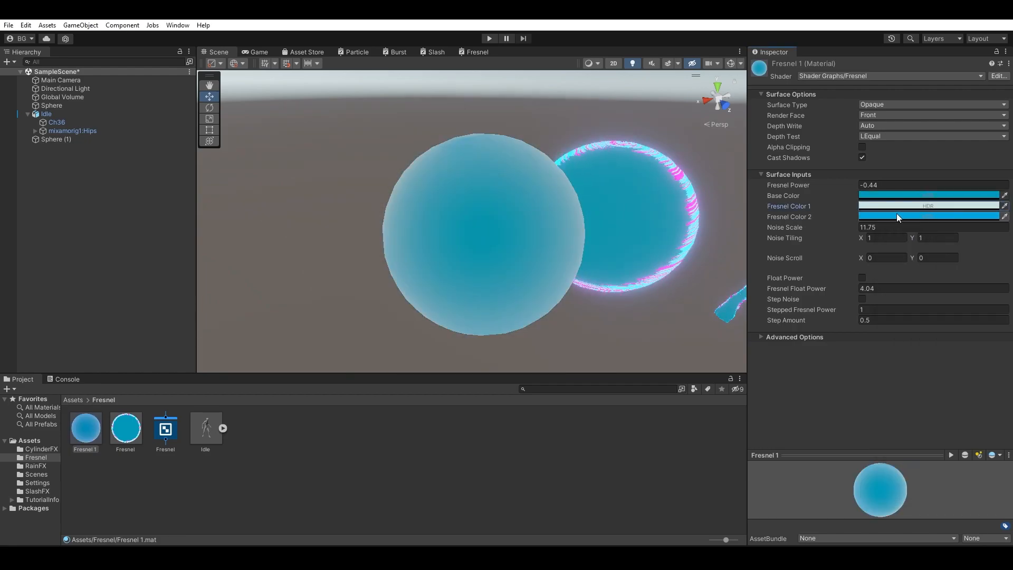
Step: Set the Fresnel 1 material's Fresnel Power to 0.09 and inspect the new sphere
mouse_move(813, 189)
mouse_down()
mouse_move(866, 196)
mouse_move(806, 197)
mouse_move(838, 197)
mouse_up()
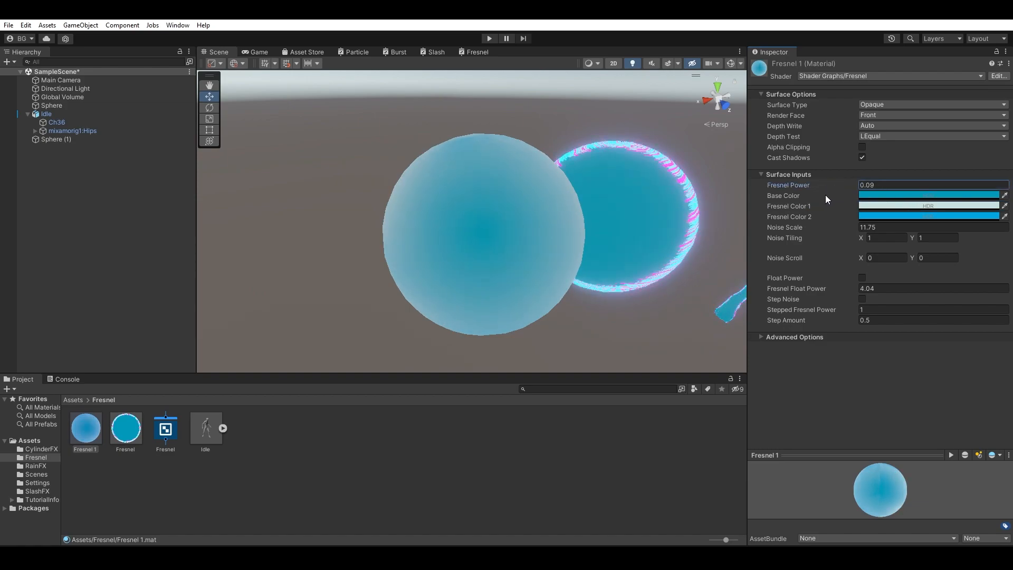
alt+drag(615, 271, 649, 280)
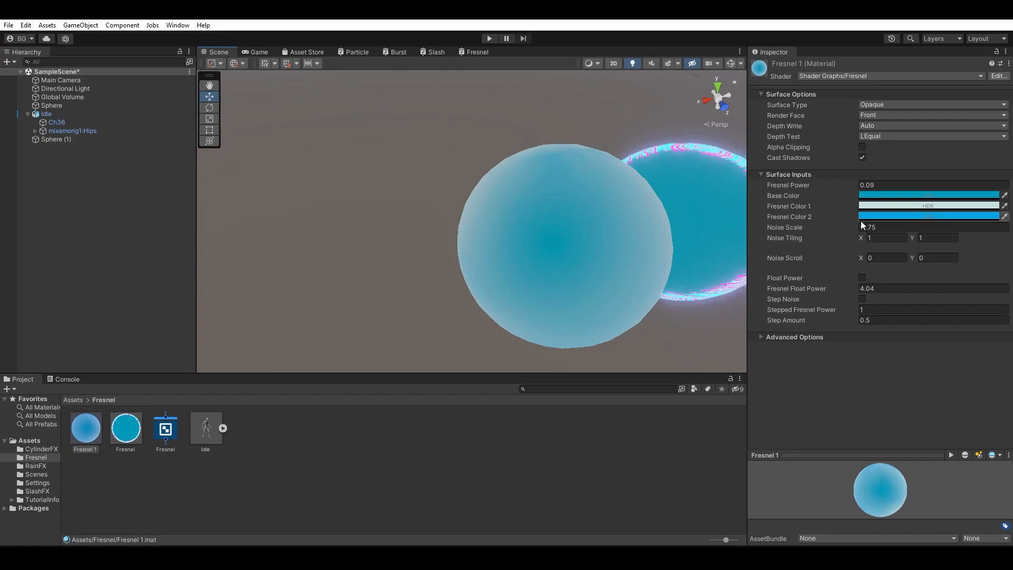
click(882, 207)
click(1001, 201)
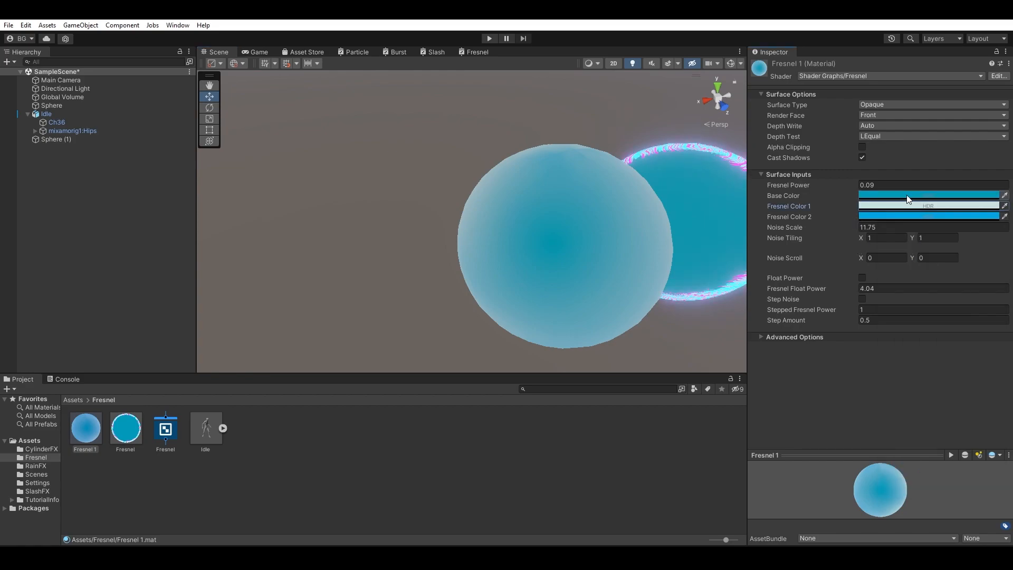
Step: Change the Fresnel 1 material's Base Color to a muted grey-blue
click(908, 199)
mouse_move(938, 270)
mouse_down()
mouse_move(942, 282)
mouse_move(902, 273)
mouse_move(872, 301)
mouse_move(862, 295)
mouse_move(977, 285)
mouse_move(938, 280)
mouse_move(940, 298)
mouse_up()
click(953, 295)
key(Escape)
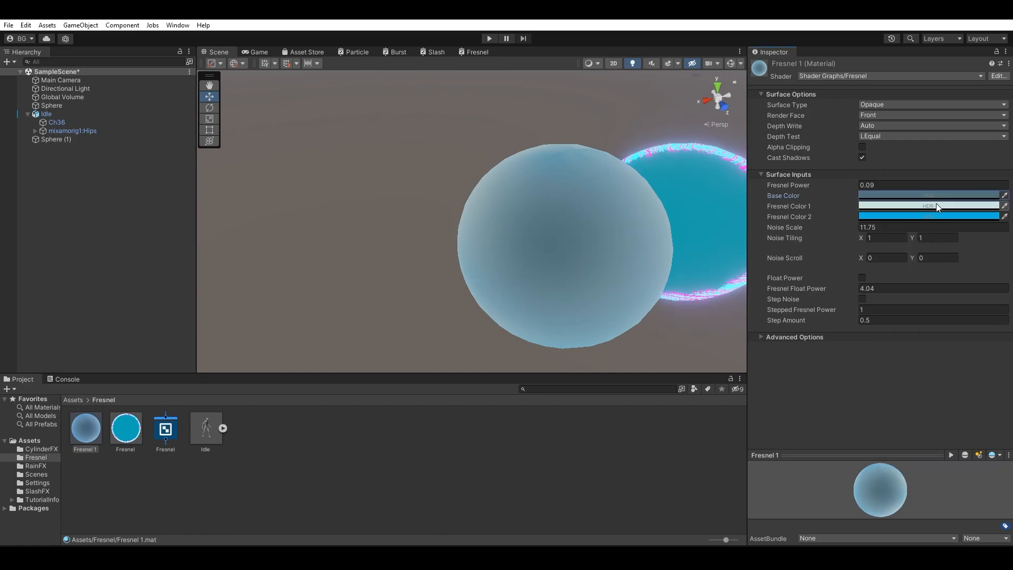
Step: Raise the HDR intensity of Fresnel Color 1 so the pale rim turns nearly white
click(936, 205)
drag(949, 428, 953, 429)
click(1004, 197)
Step: Set the Noise Scale to 59.63 and inspect the noise on the new sphere
click(866, 227)
text(50.31)
drag(542, 227, 691, 246)
middle_drag(691, 246, 566, 251)
alt+drag(566, 250, 576, 233)
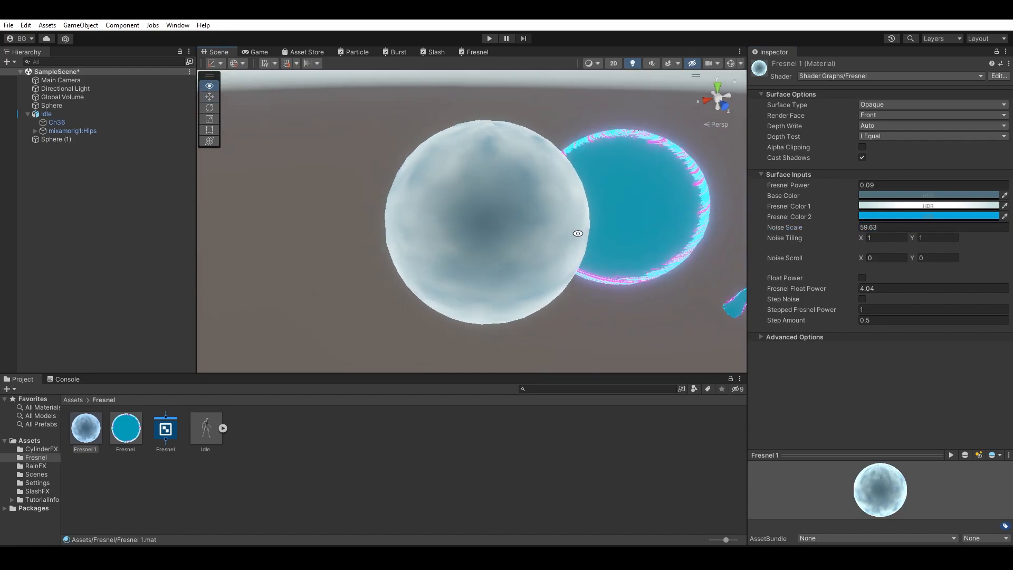
Step: Set the Fresnel Power to -1.1 and raise the HDR intensity of Fresnel Color 2 to 3.3
drag(824, 184, 816, 179)
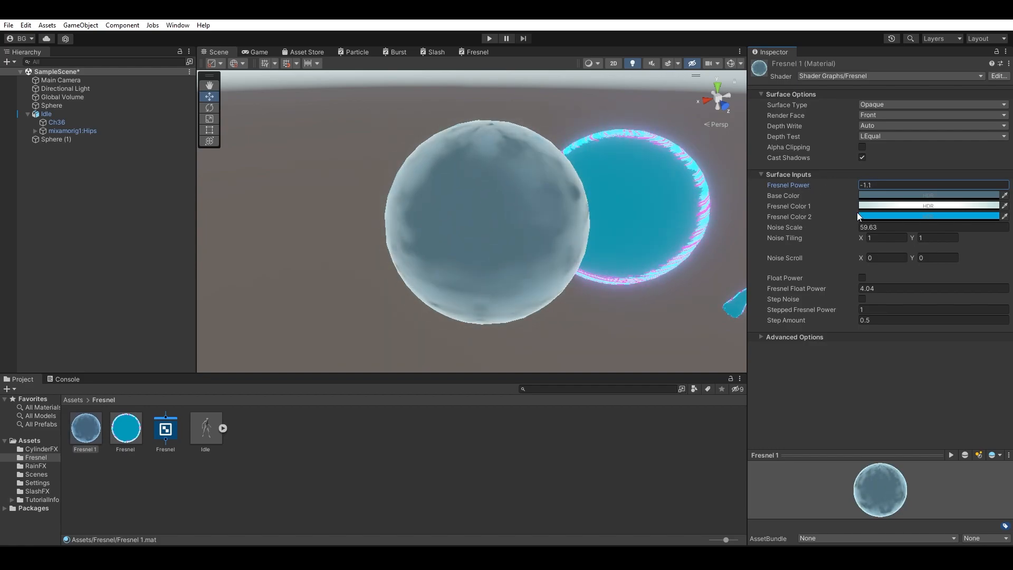
click(886, 196)
drag(933, 439, 942, 441)
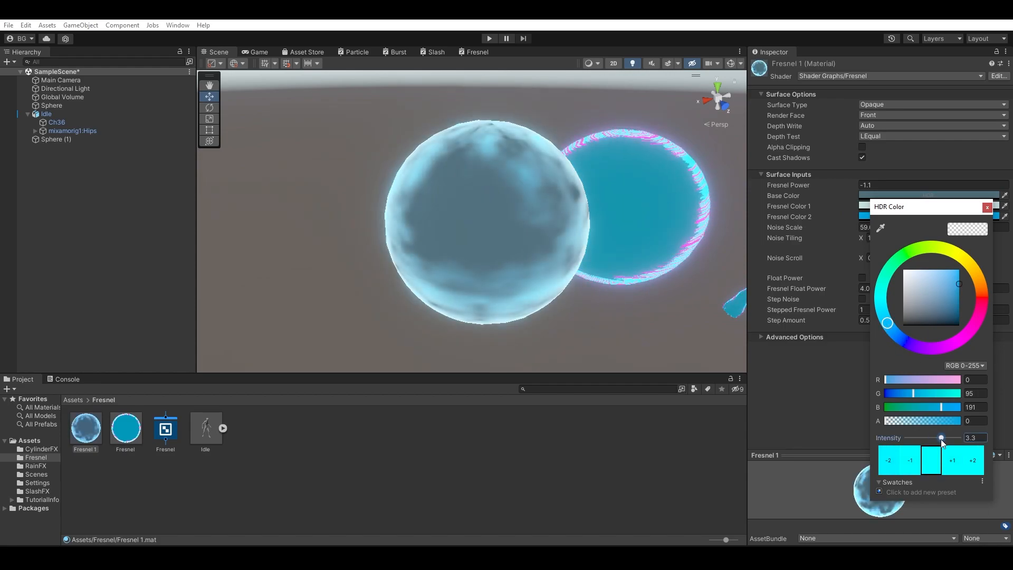
click(987, 207)
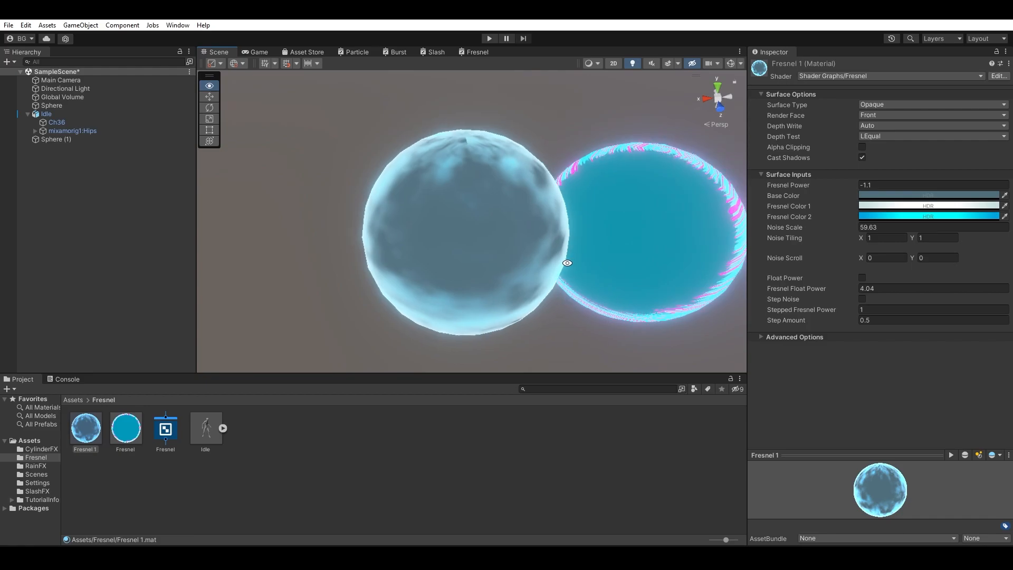
Step: Change the Base Color to a dark blue with RGB 10, 38, 53 and view the sphere alongside the other models
click(866, 196)
mouse_move(922, 284)
mouse_down()
mouse_move(894, 305)
mouse_move(949, 298)
mouse_up()
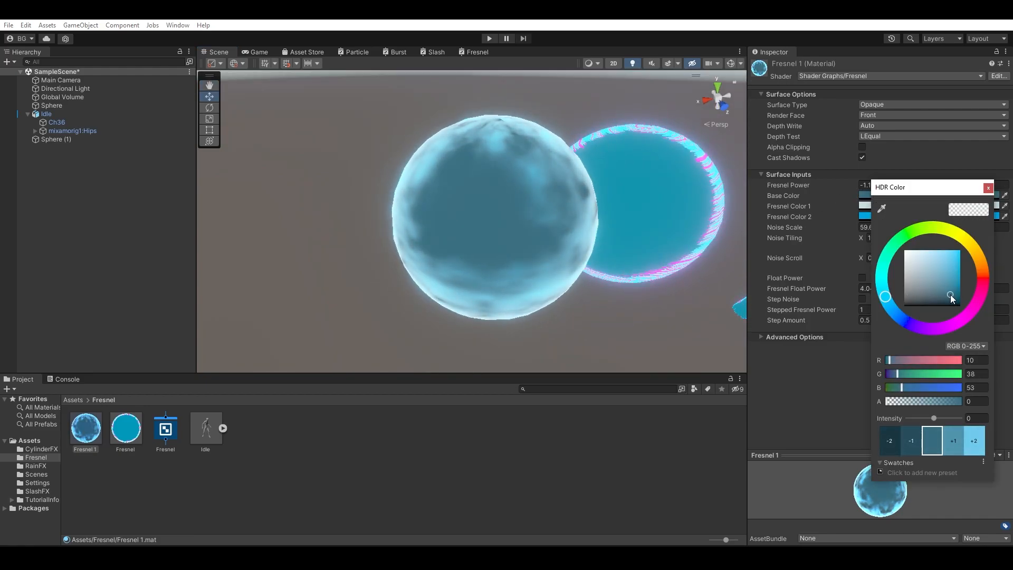
click(988, 188)
alt+drag(578, 231, 497, 268)
middle_drag(498, 267, 508, 266)
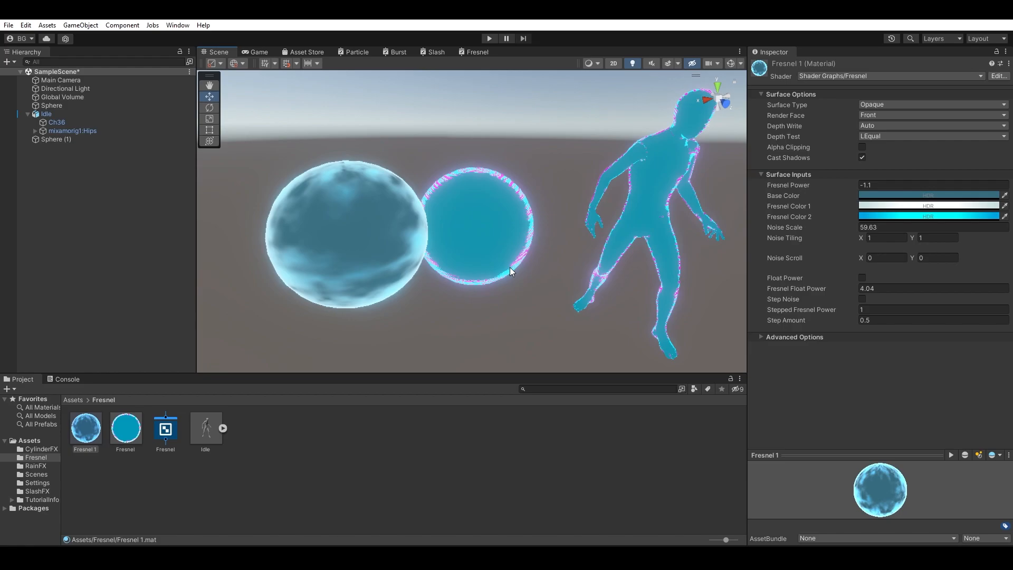
Step: Set the Fresnel Power to -1.43 and inspect the finished sphere from several angles
alt+drag(489, 267, 533, 222)
mouse_move(808, 185)
mouse_down()
mouse_move(800, 182)
mouse_move(819, 182)
mouse_move(797, 181)
mouse_up()
middle_drag(628, 207, 565, 219)
alt+drag(565, 218, 604, 226)
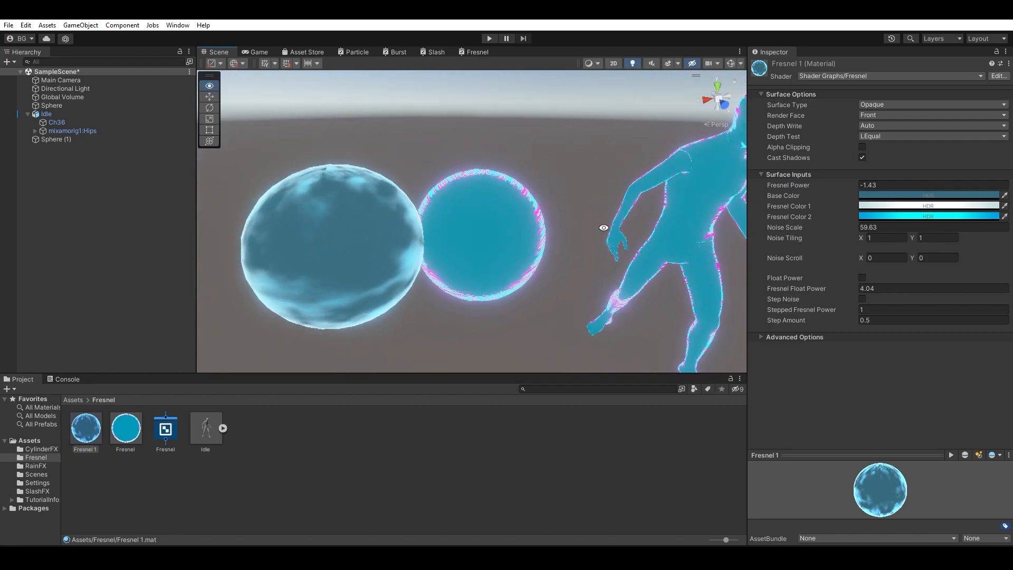
middle_drag(603, 226, 568, 240)
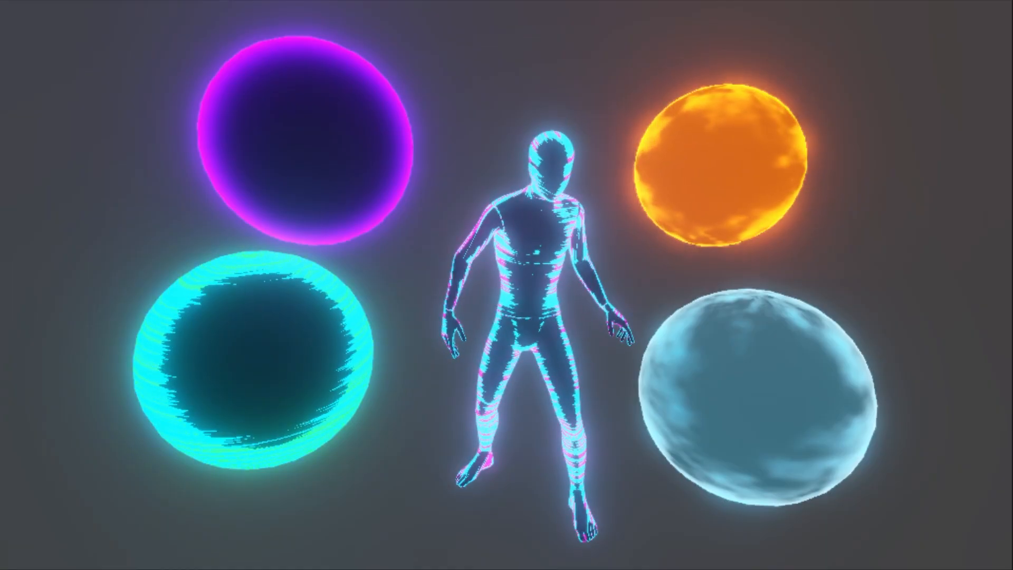